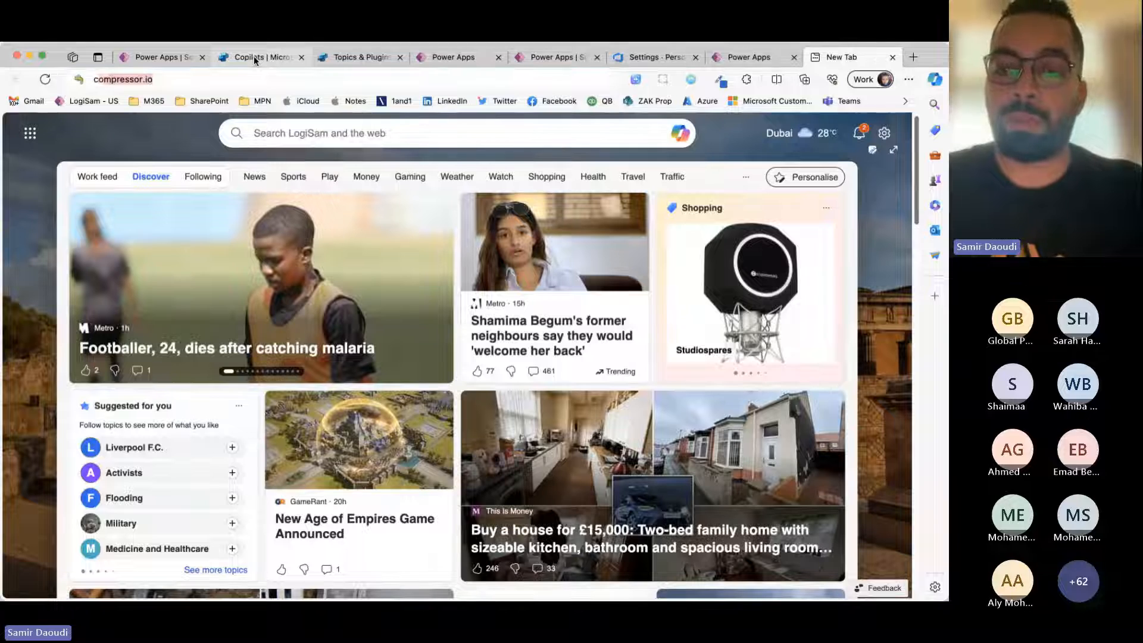
Step: Open Copilot Studio and create a new copilot named Ask HR without a website
key("Return")
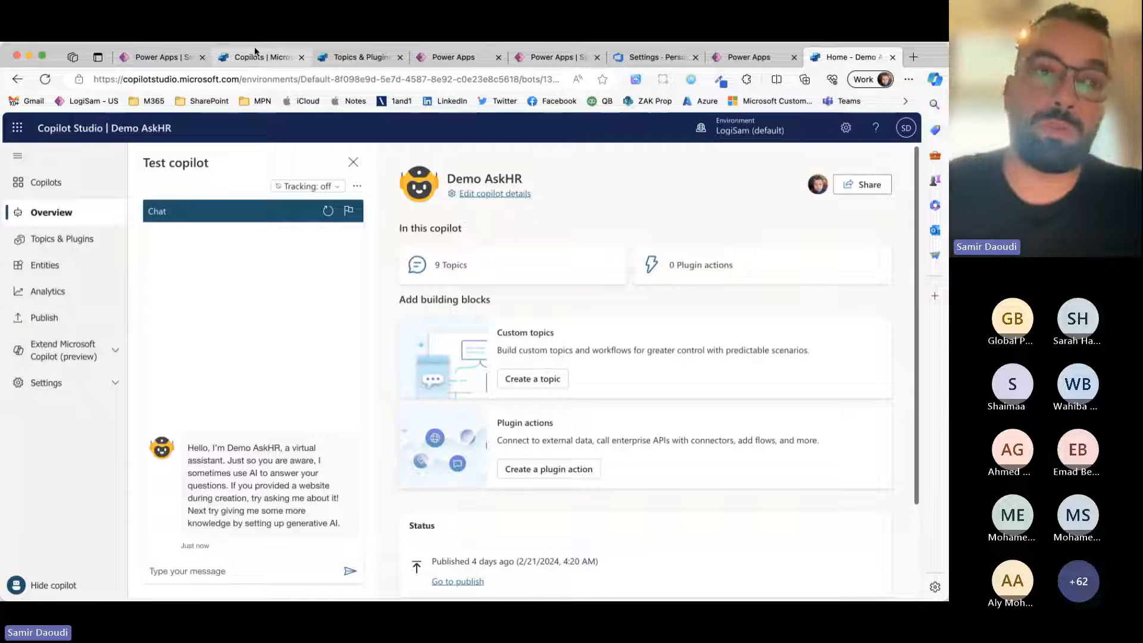
left_click(47, 183)
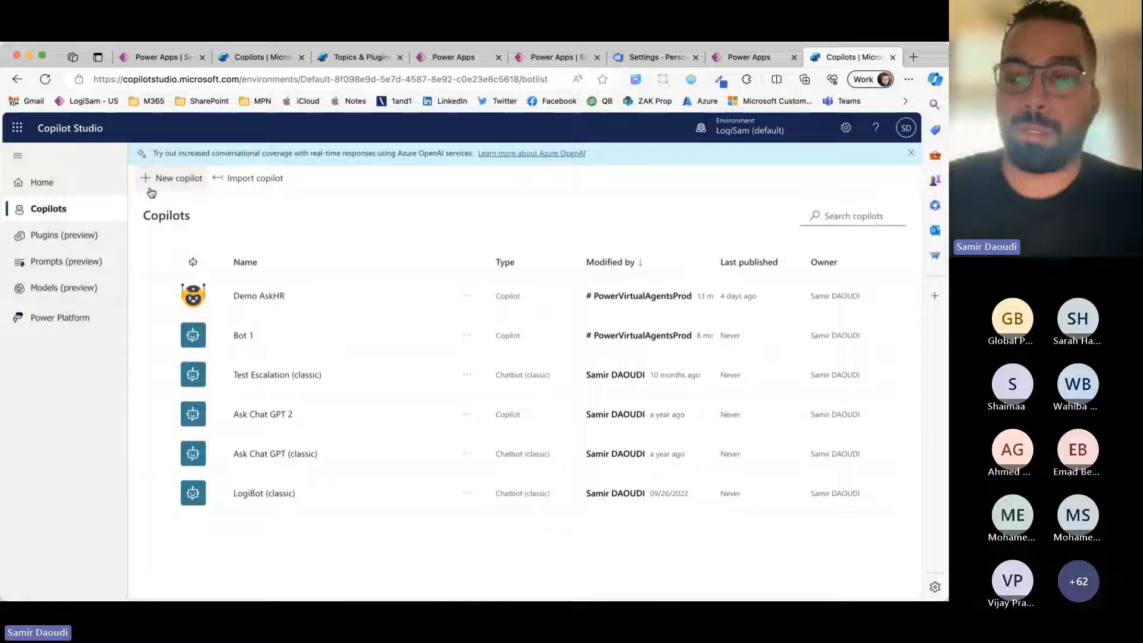
left_click(181, 185)
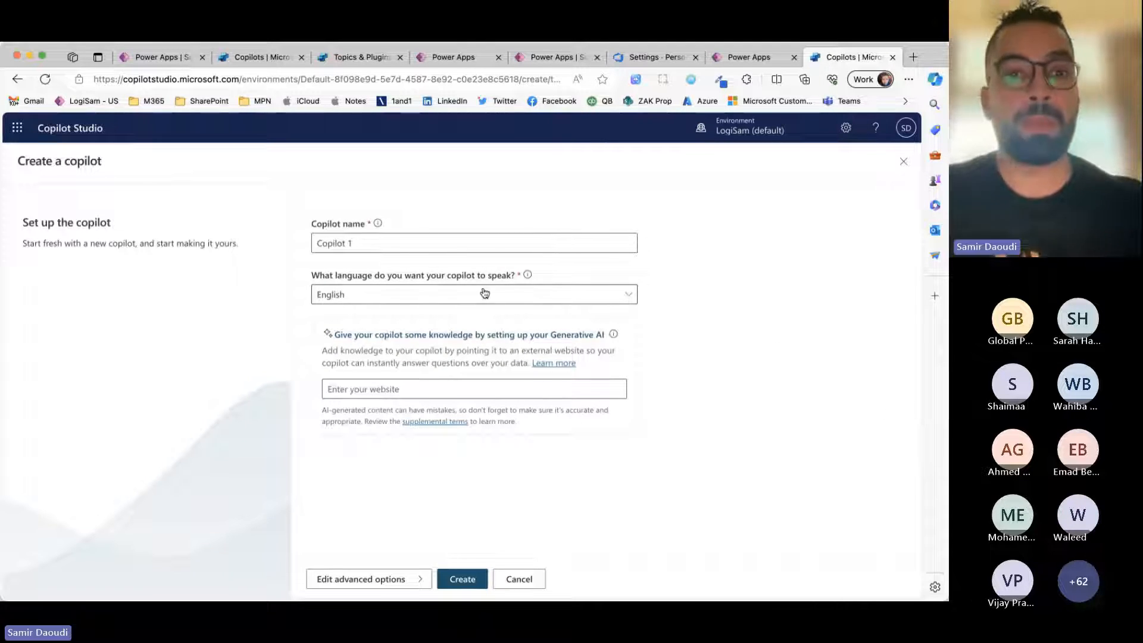
triple_click(441, 245)
type("Ask HR")
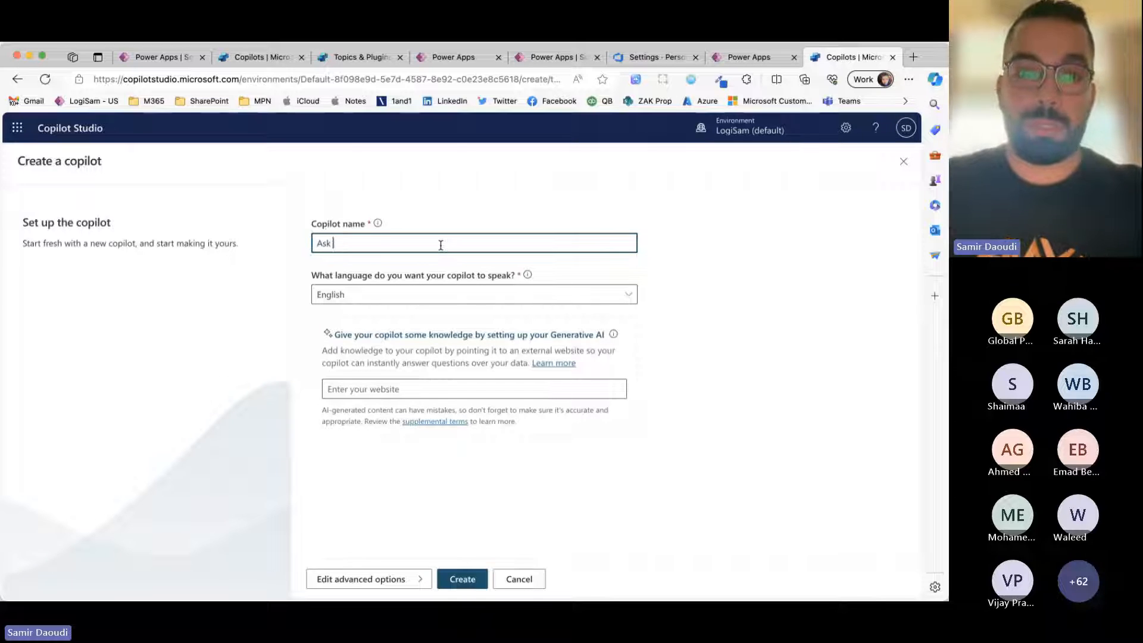
left_click(443, 388)
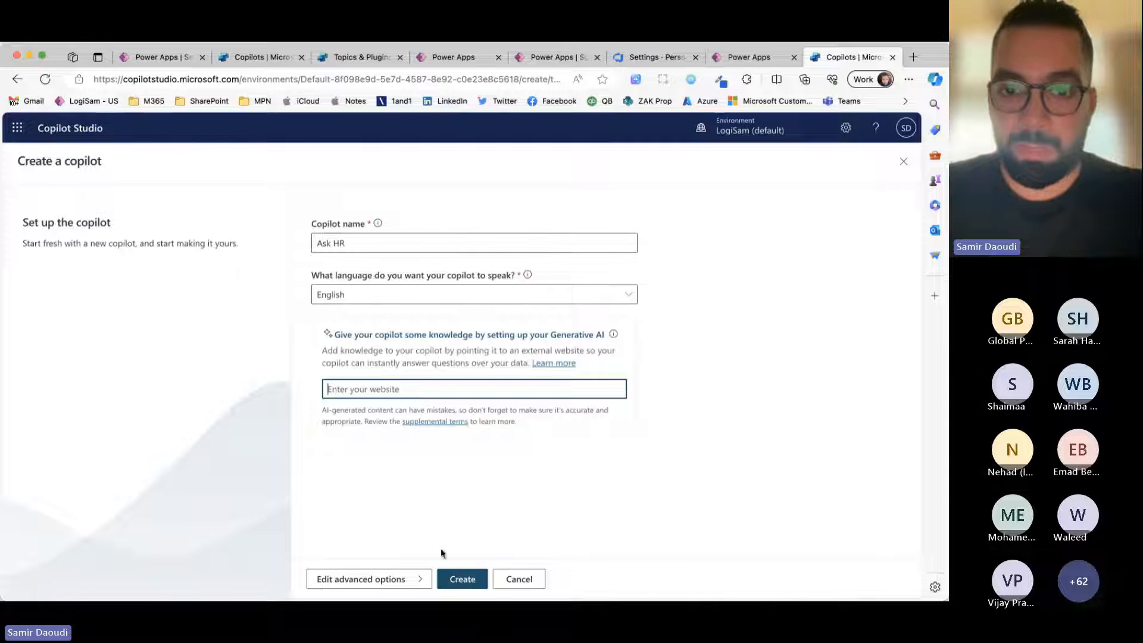
left_click(462, 580)
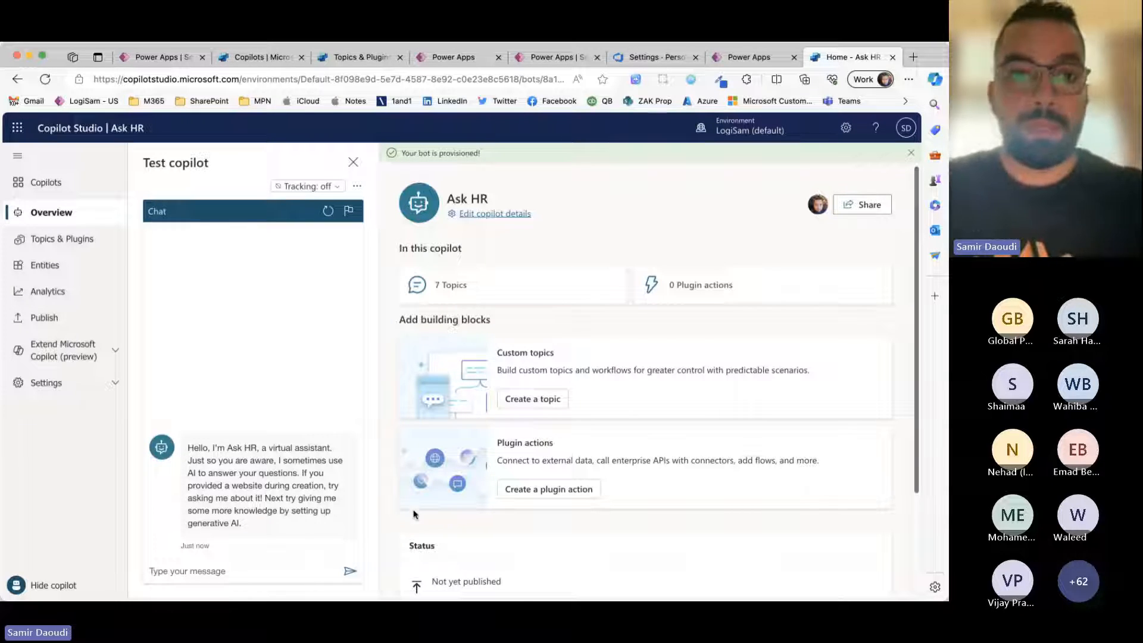
Step: Turn off the Lesson 1 and Lesson 3 sample topics of the Ask HR copilot
left_click(112, 379)
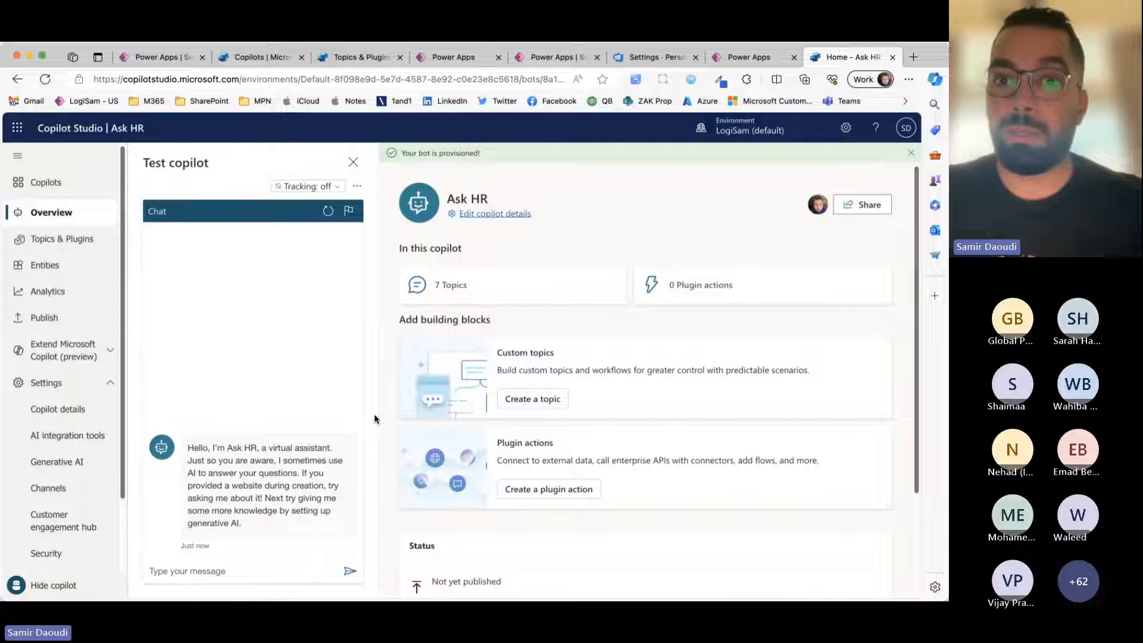
left_click(78, 239)
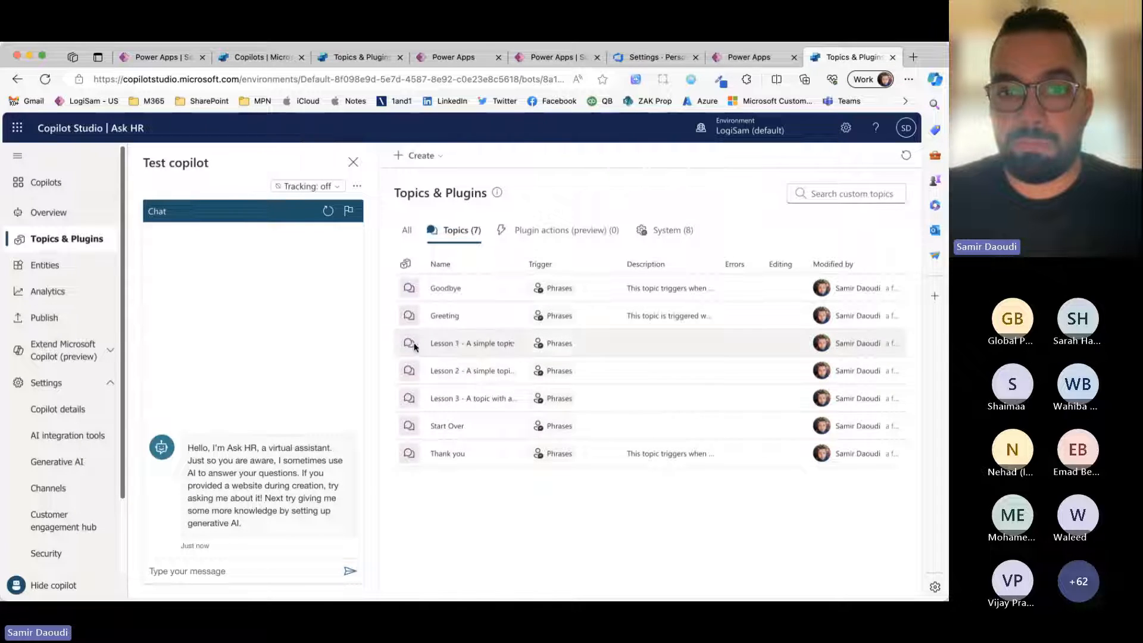
left_click(508, 346)
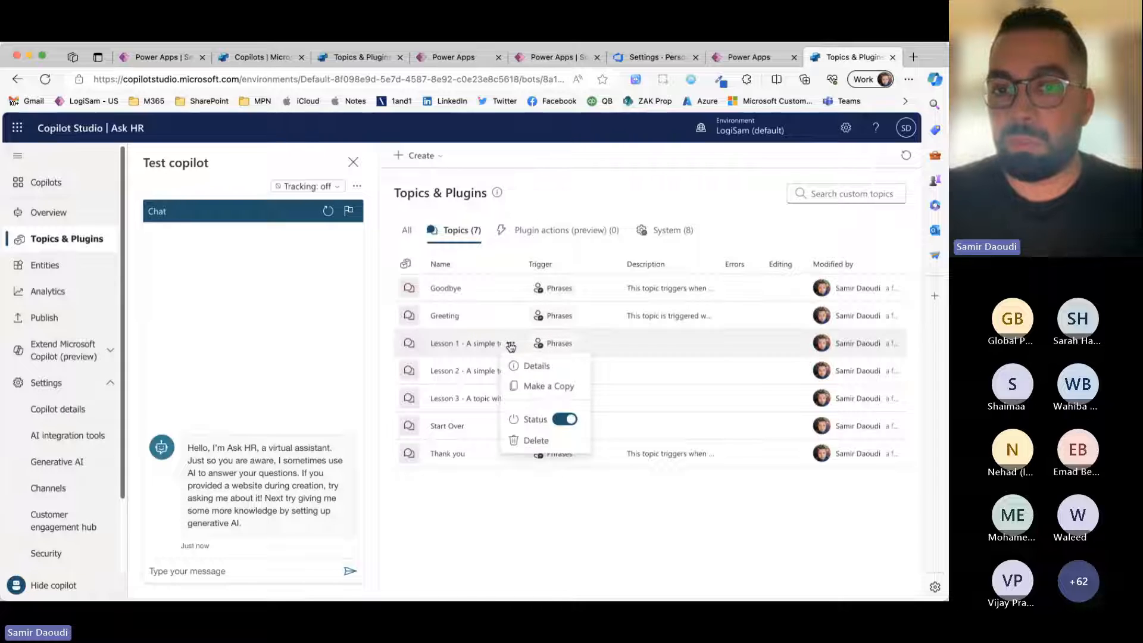
left_click(560, 418)
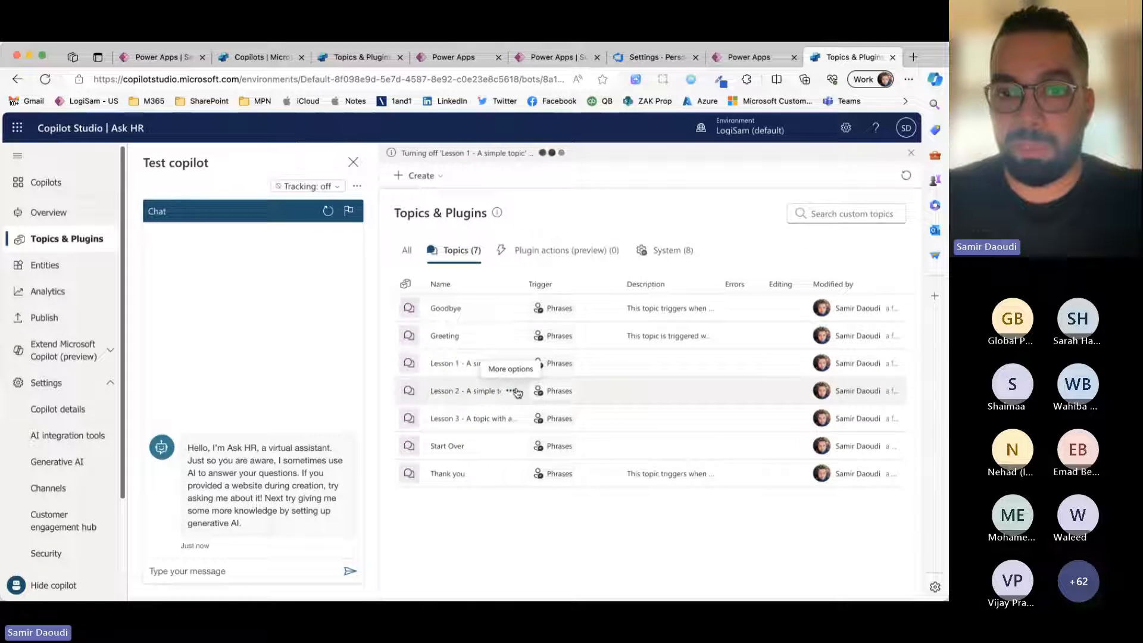
left_click(511, 390)
left_click(511, 363)
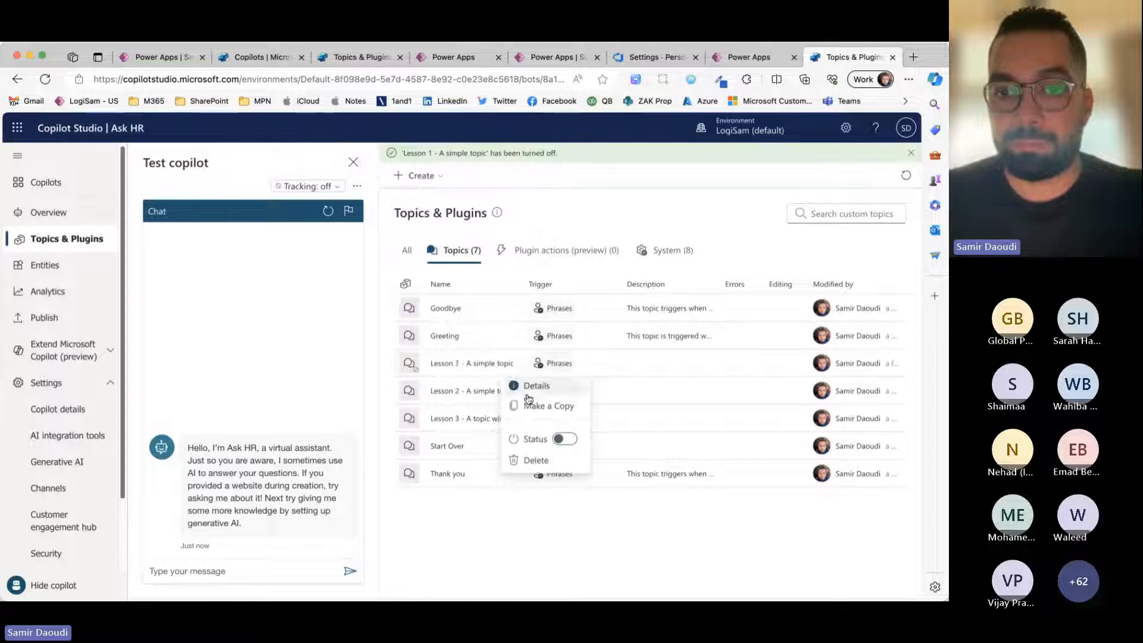
left_click(573, 441)
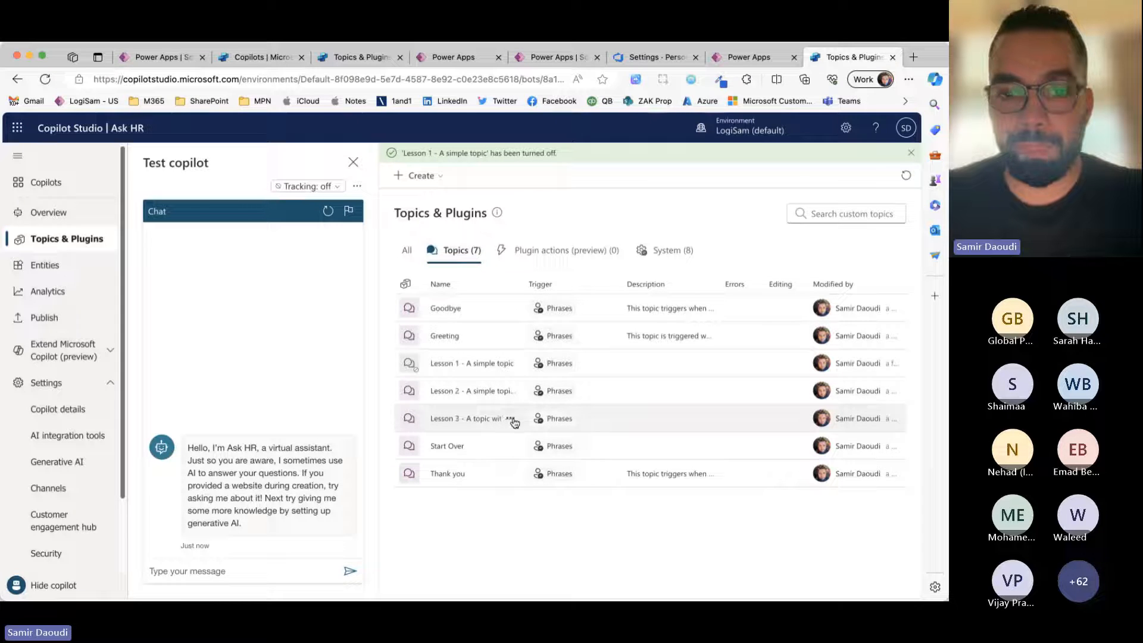
left_click(511, 418)
left_click(570, 494)
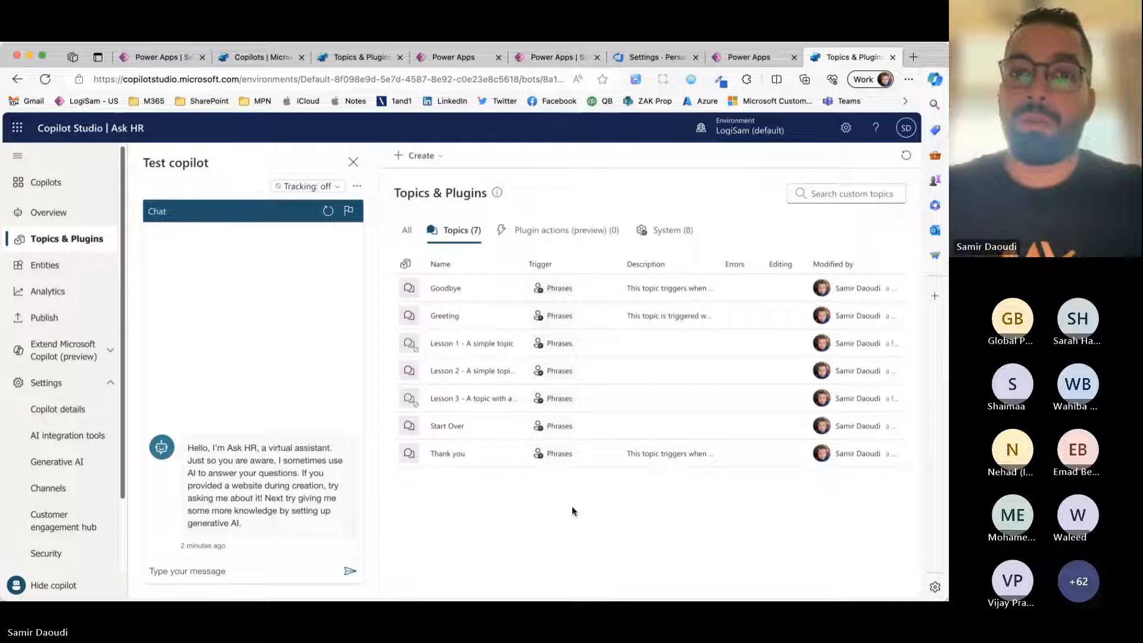
Step: Create a blank topic named Annual Leave and close the trigger properties and the test chat
left_click(419, 155)
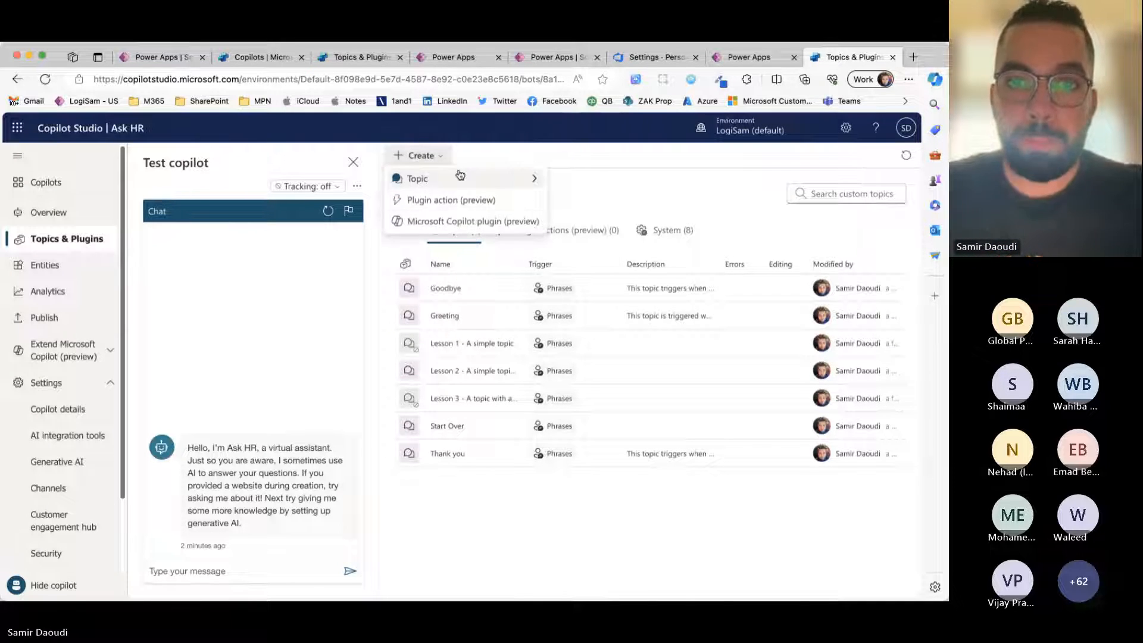
mouse_move(460, 176)
left_click(563, 179)
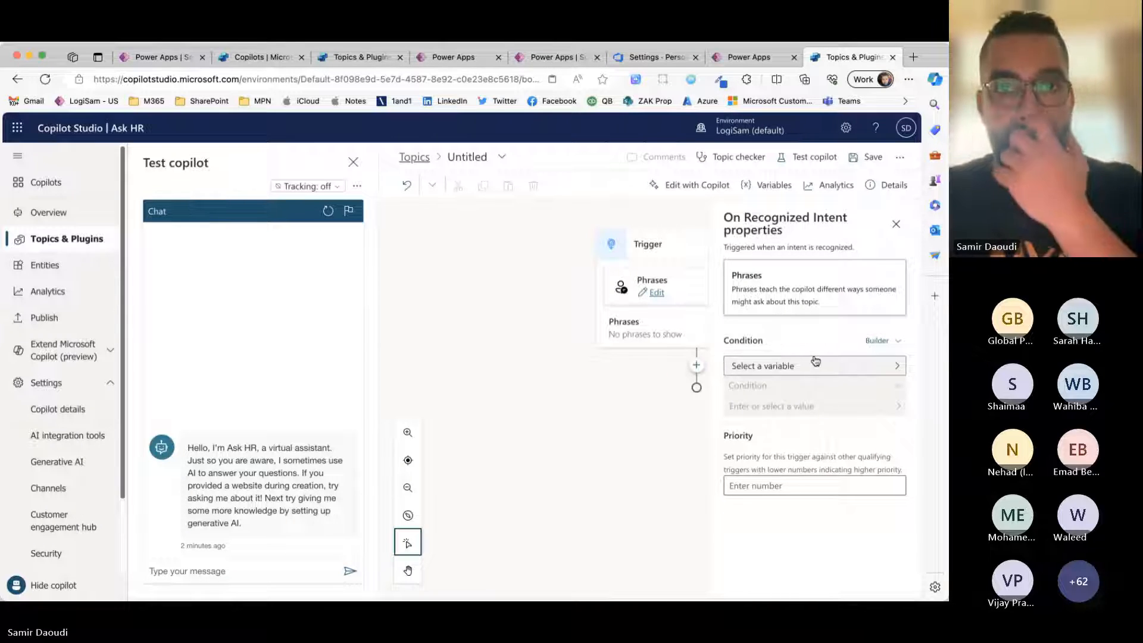
left_click(471, 156)
type("Annual ")
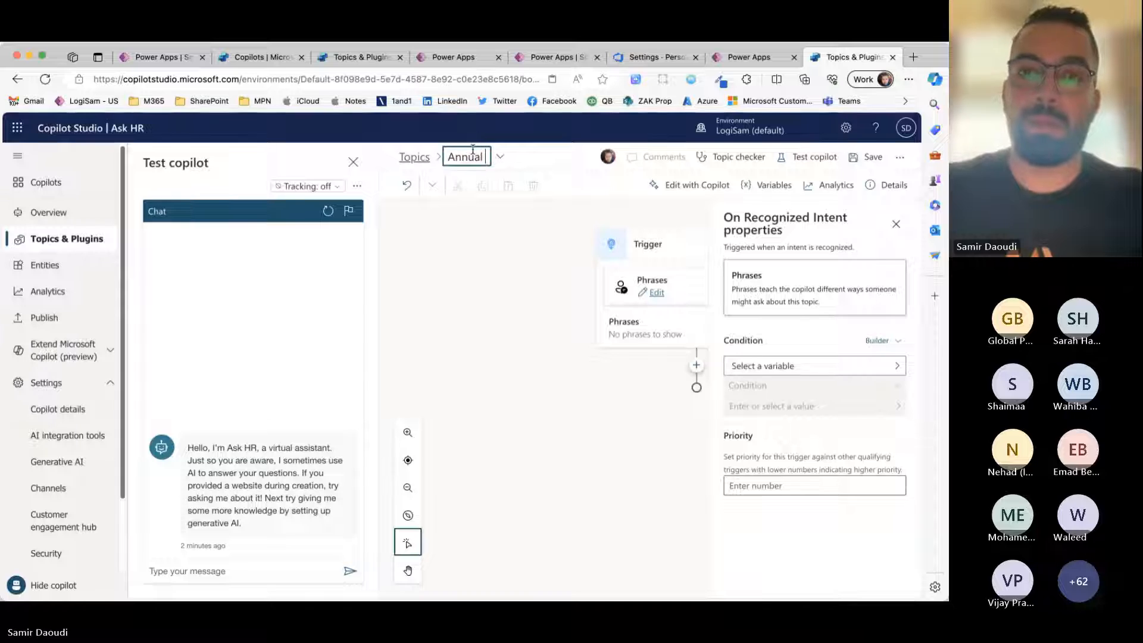
type("Leave")
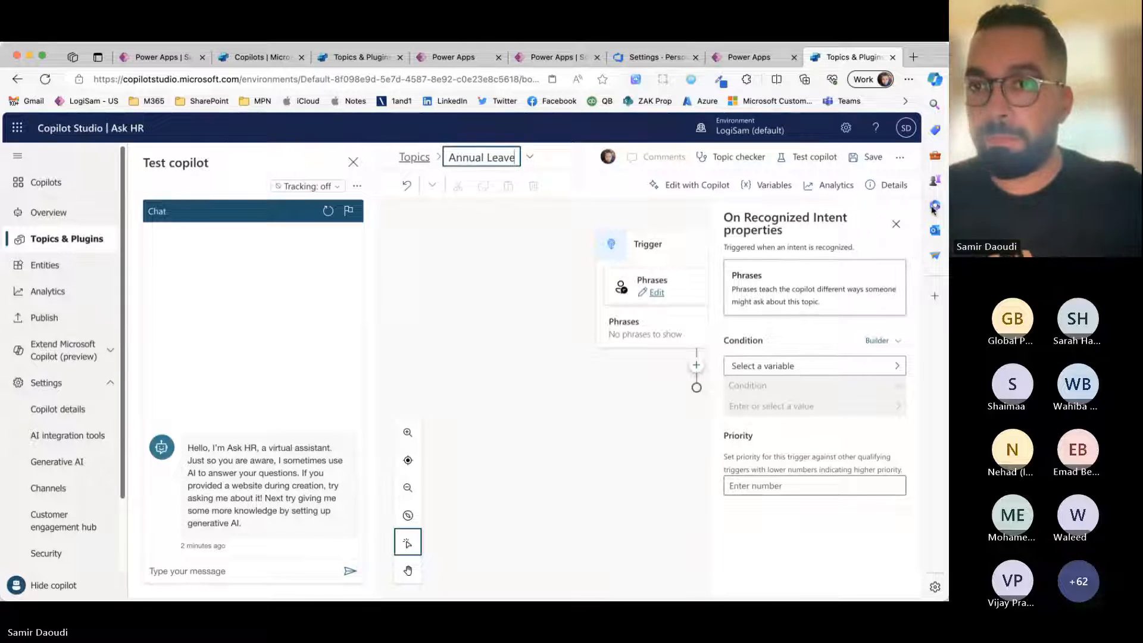
left_click(896, 224)
left_click(353, 162)
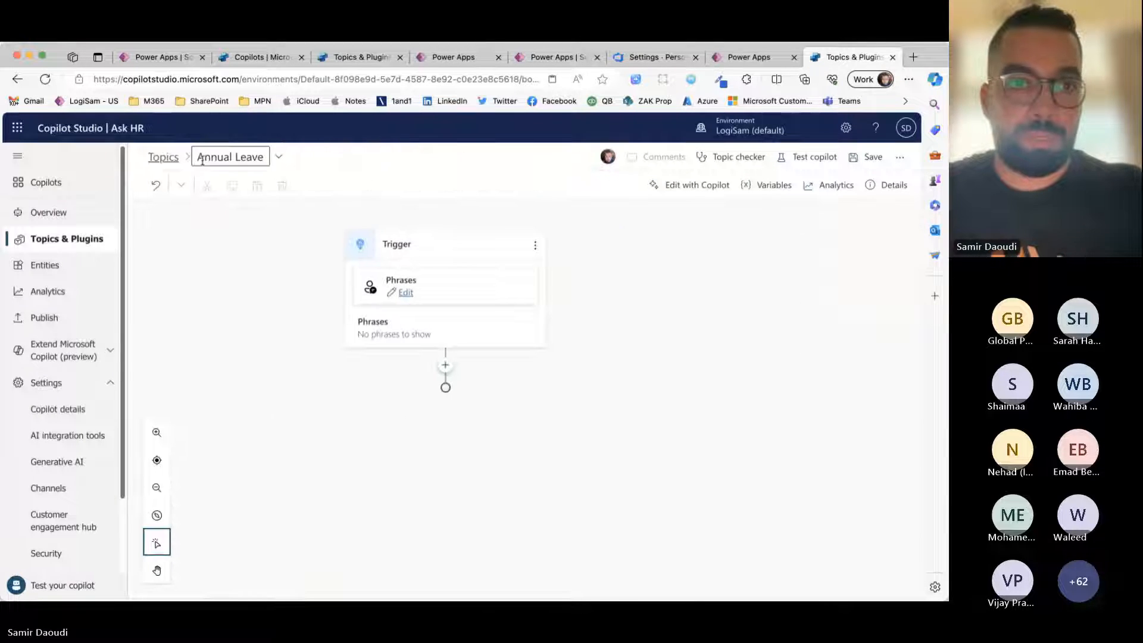
Step: Add the trigger phrases "Annual leave" and "holiday" to the Annual Leave topic
left_click(408, 294)
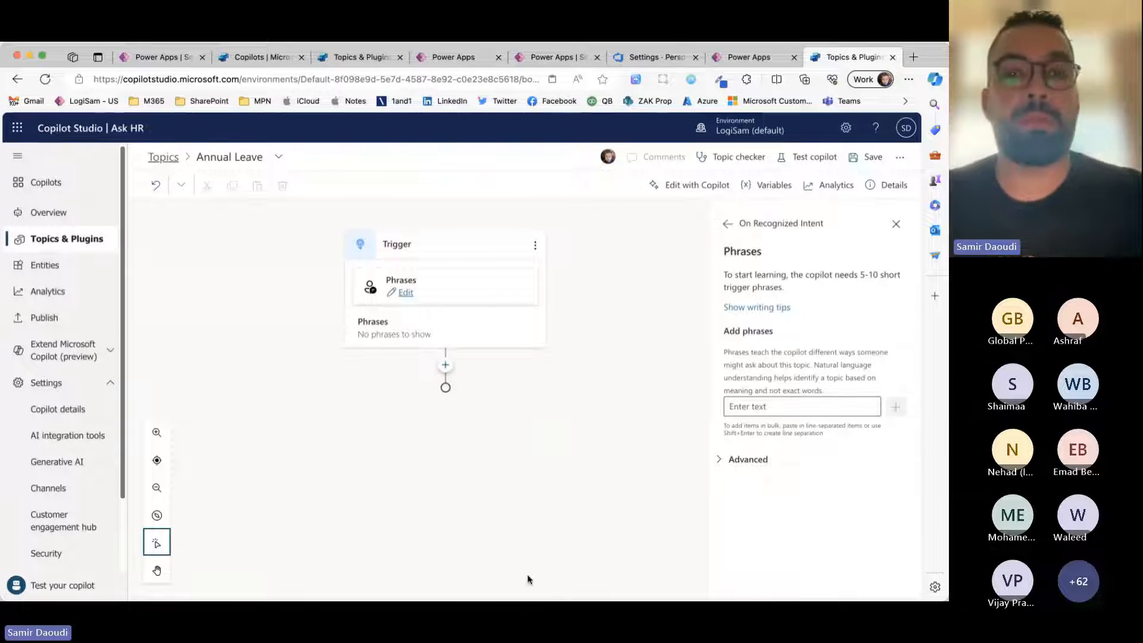
left_click(477, 441)
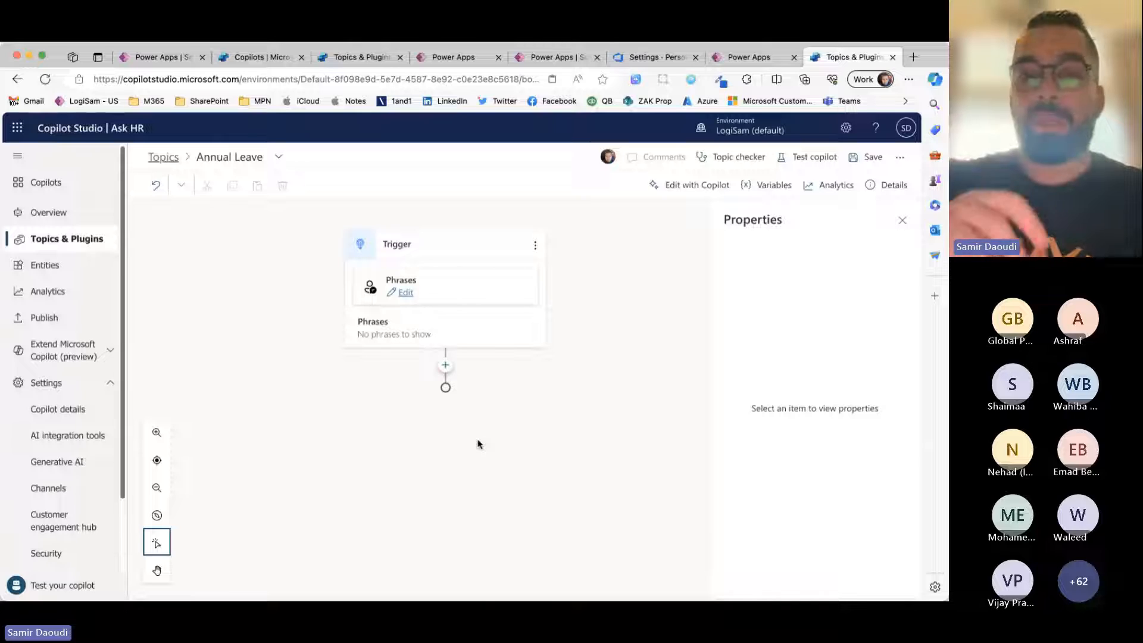
left_click(409, 294)
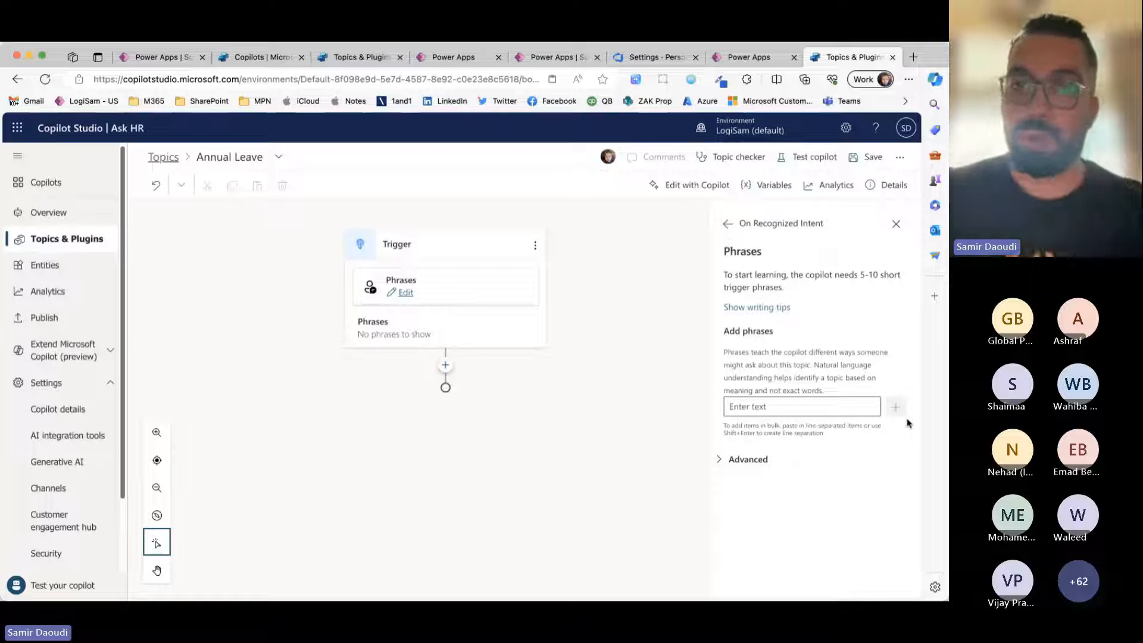
left_click(808, 409)
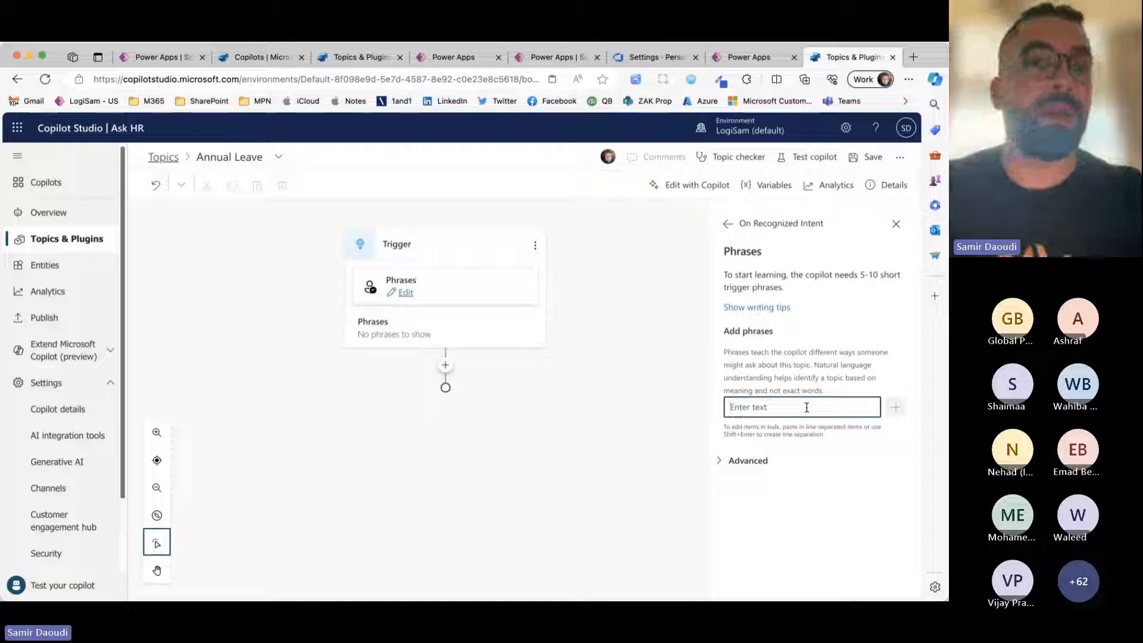
type("Annual leave")
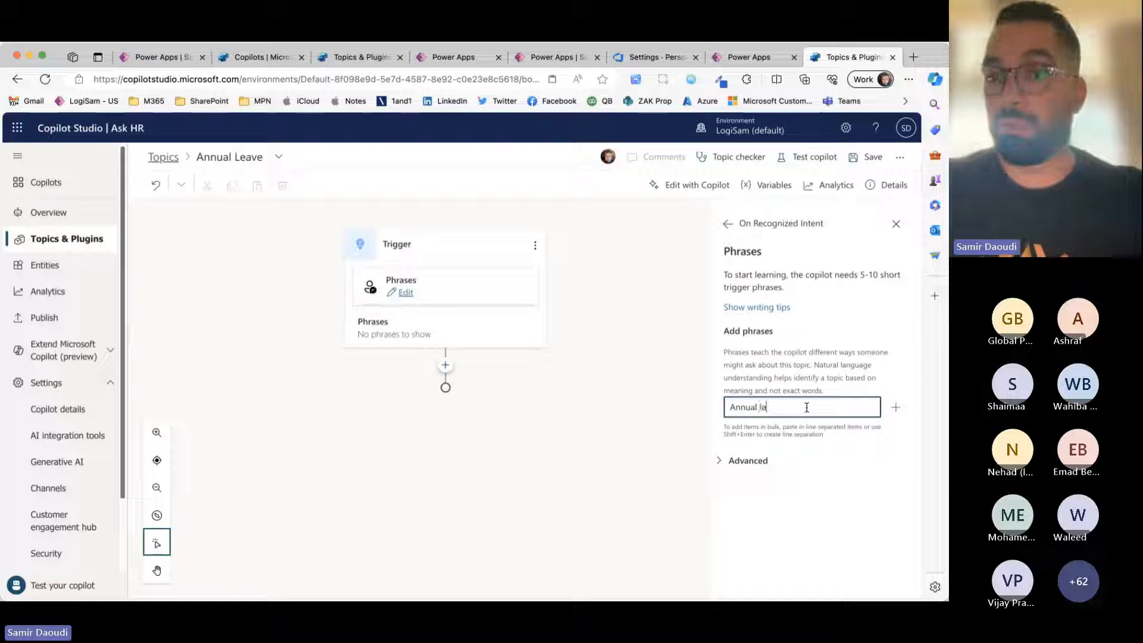
left_click(896, 408)
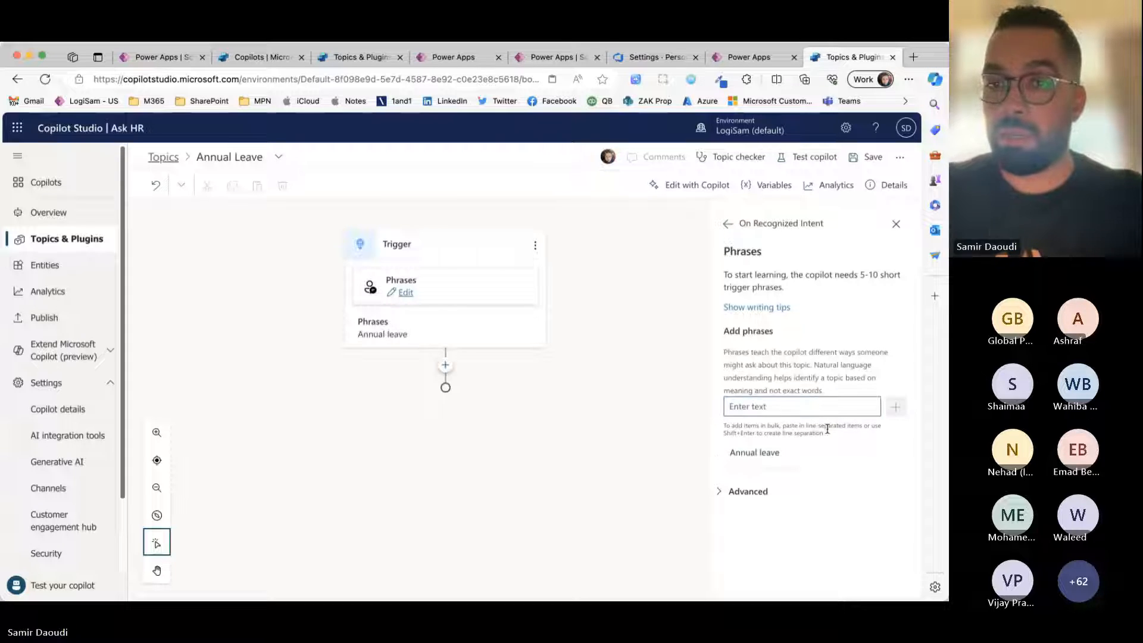
left_click(823, 405)
type("holiday")
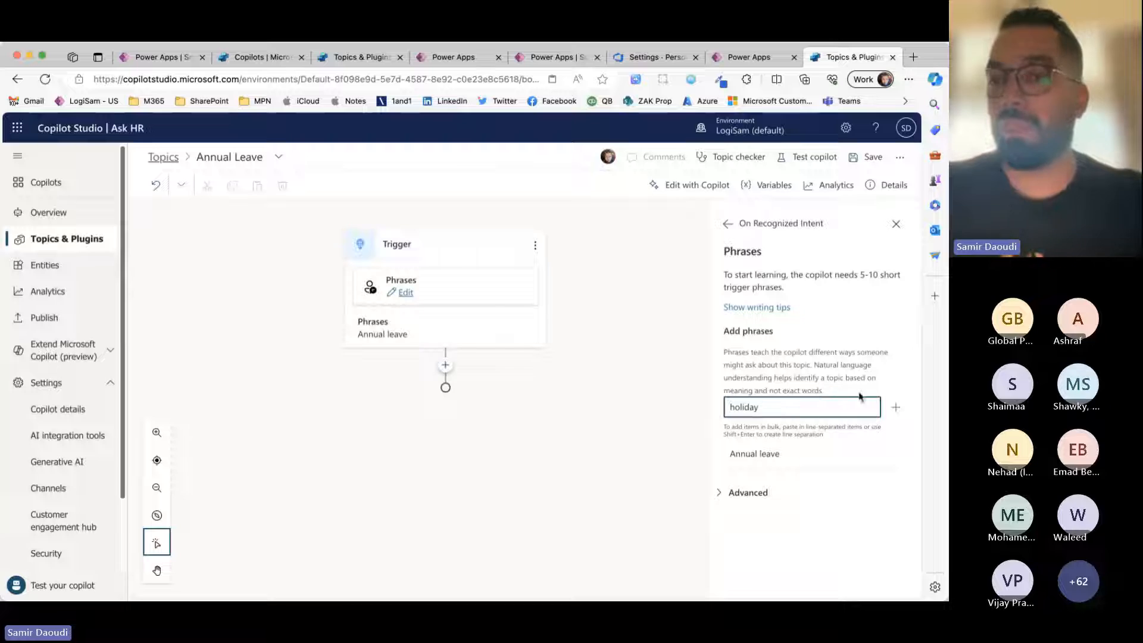
left_click(895, 408)
Step: Add two more trigger phrases, "sick leave" and "leave", and close the phrase editor
left_click(834, 415)
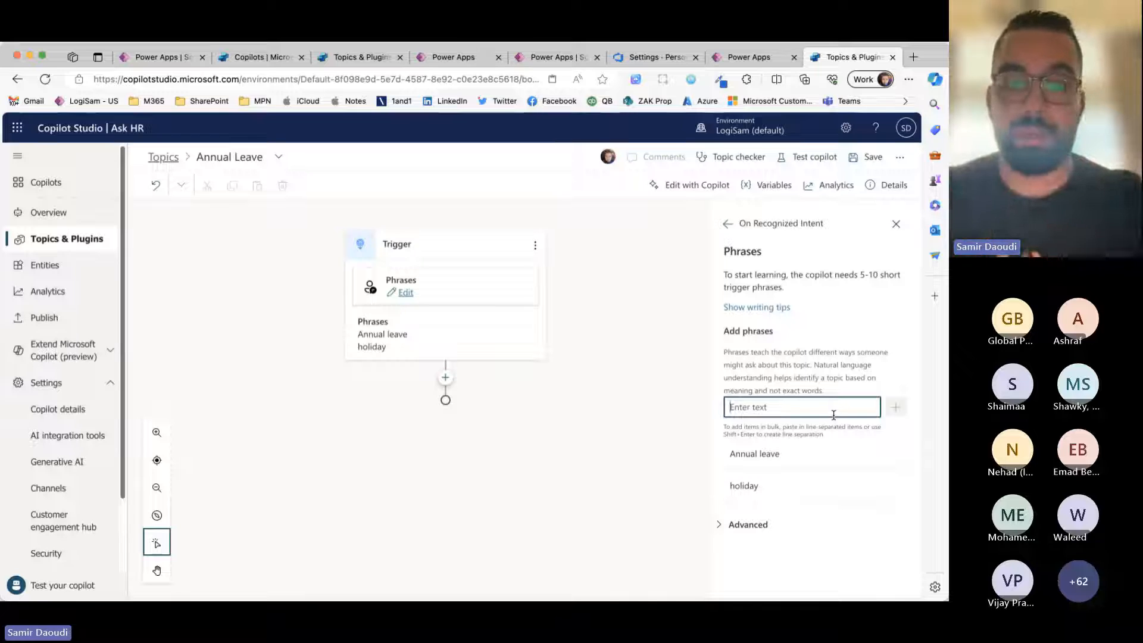
type("sick leave")
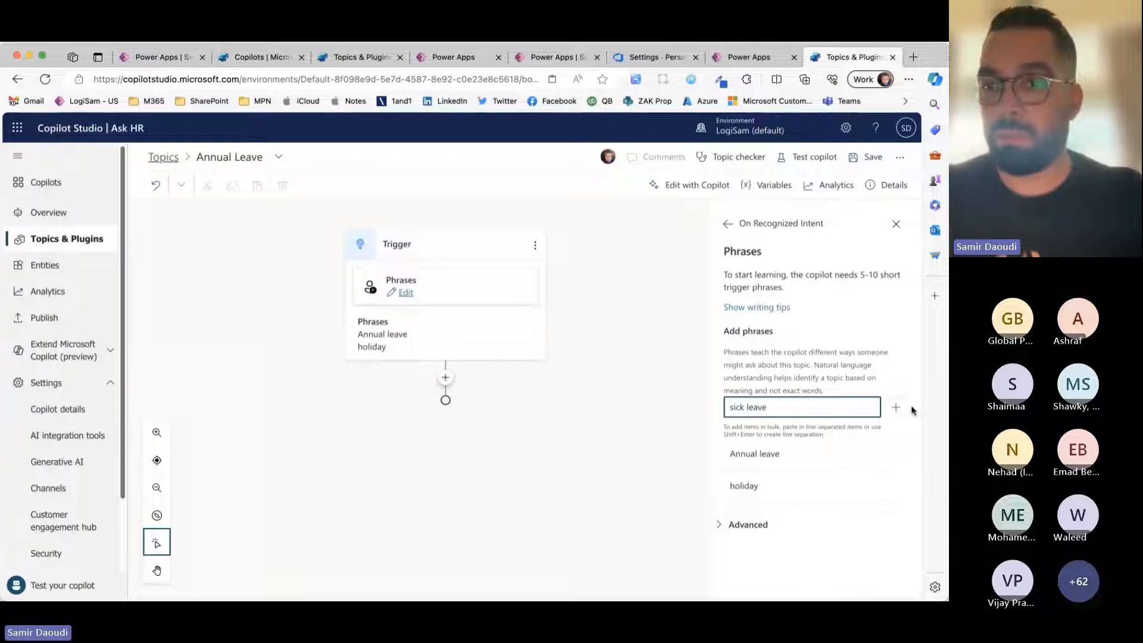
key("Return")
type("laeve")
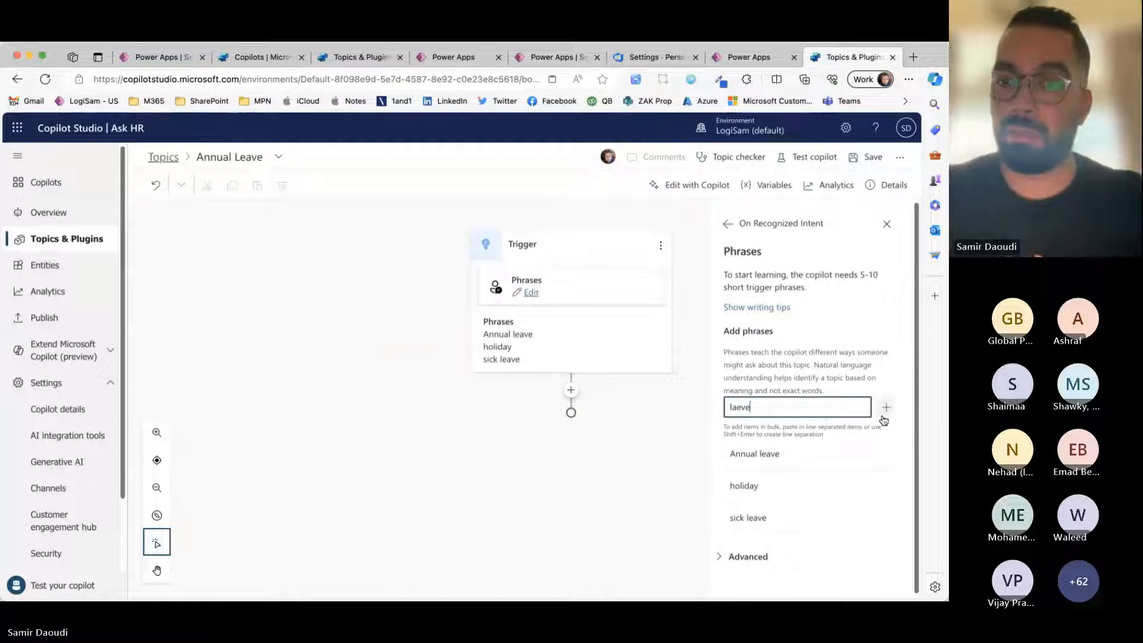
key("BackSpace")
type("ve")
left_click(880, 413)
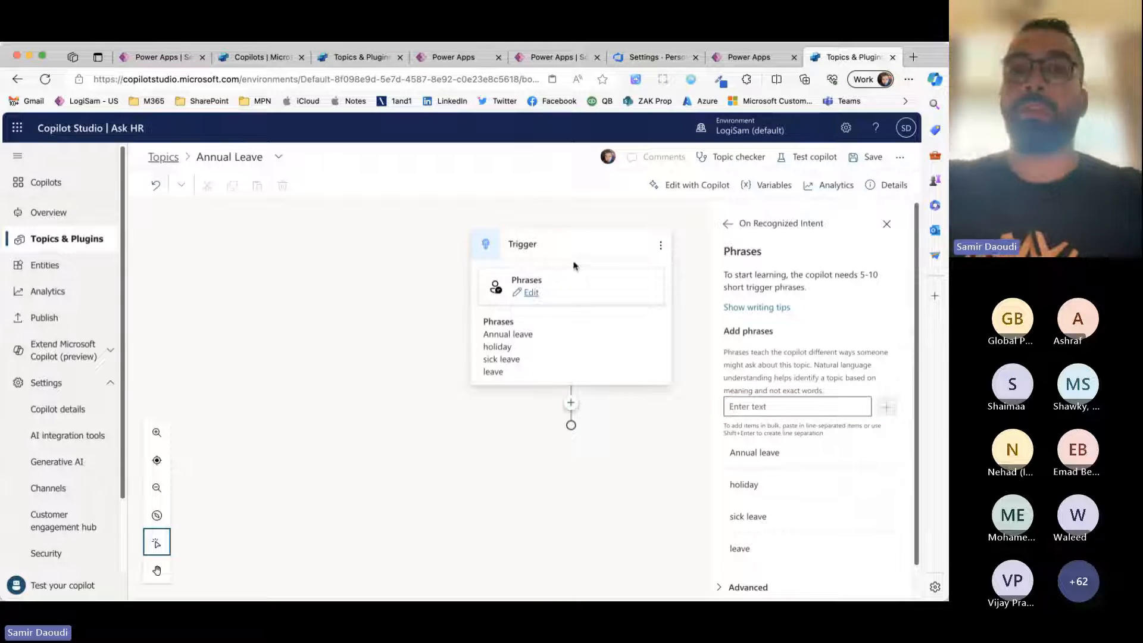
left_click(441, 287)
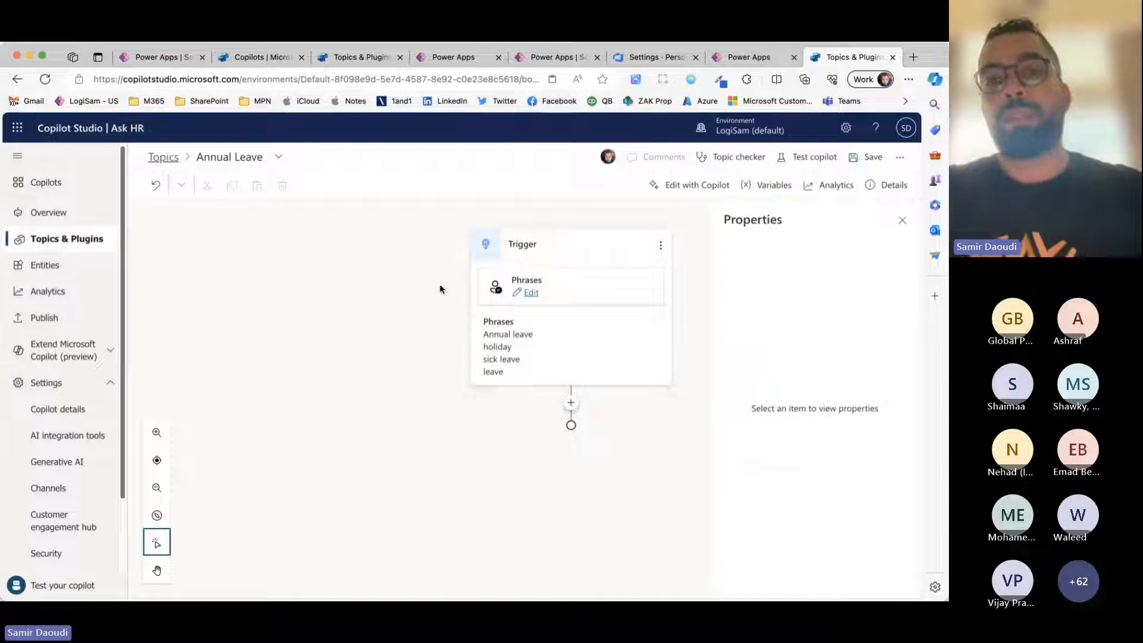
Step: Add an empty message node below the trigger and delete it again
left_click(571, 403)
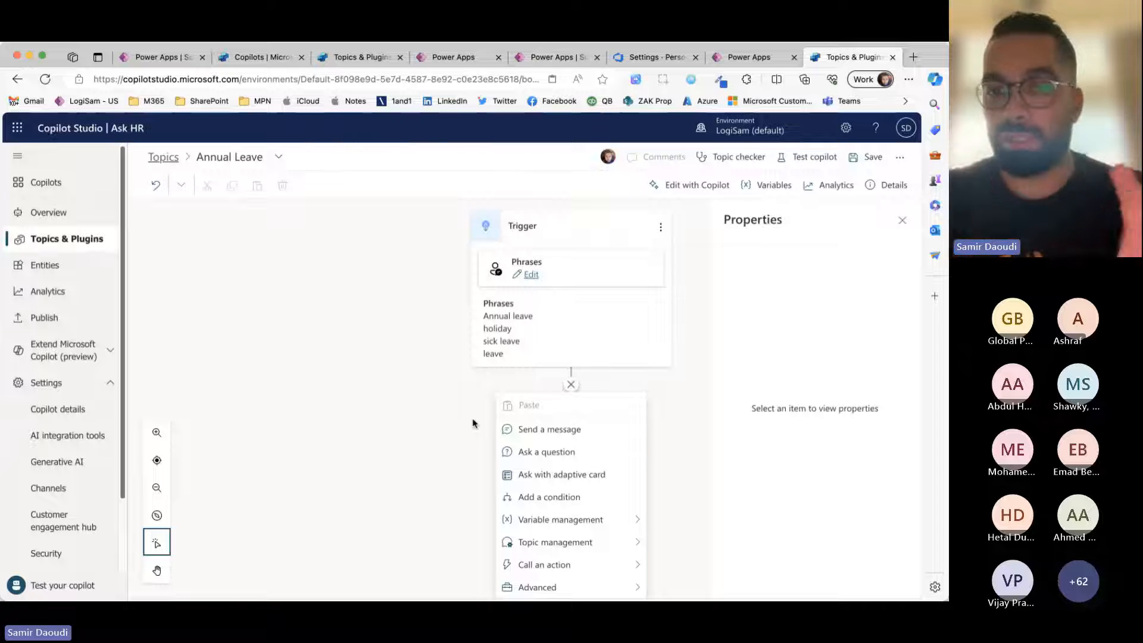
left_click(540, 436)
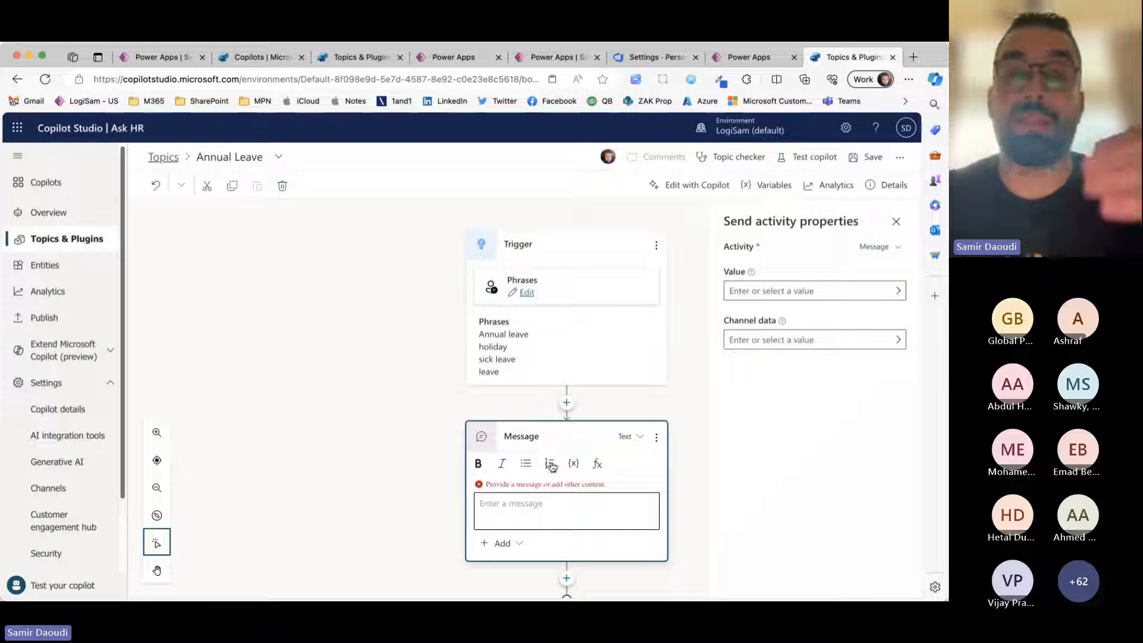
scroll(553, 468, "down", 1)
left_click(566, 560)
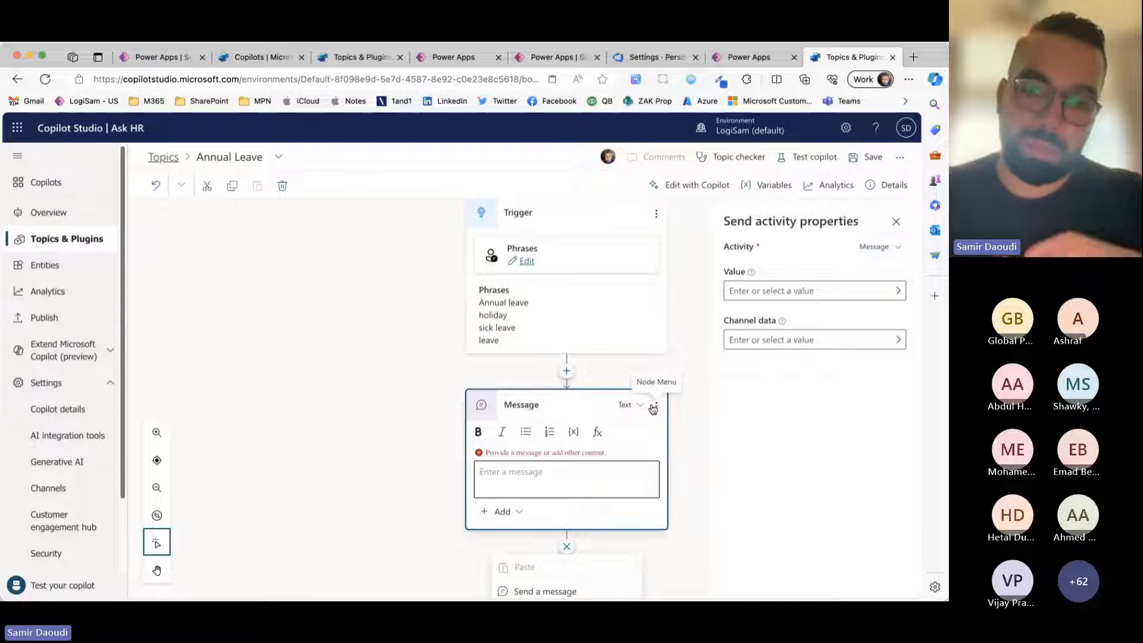
left_click(655, 408)
left_click(656, 417)
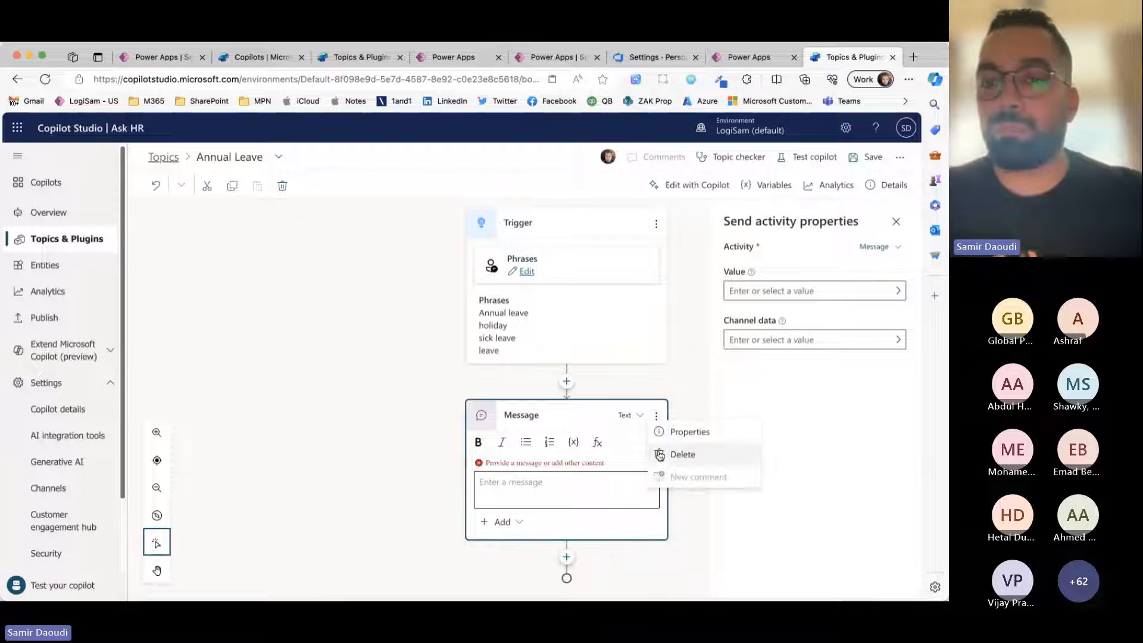
left_click(679, 460)
Step: Add a question node below the trigger with the message "Sure, I would love to help you with you request,"
left_click(567, 403)
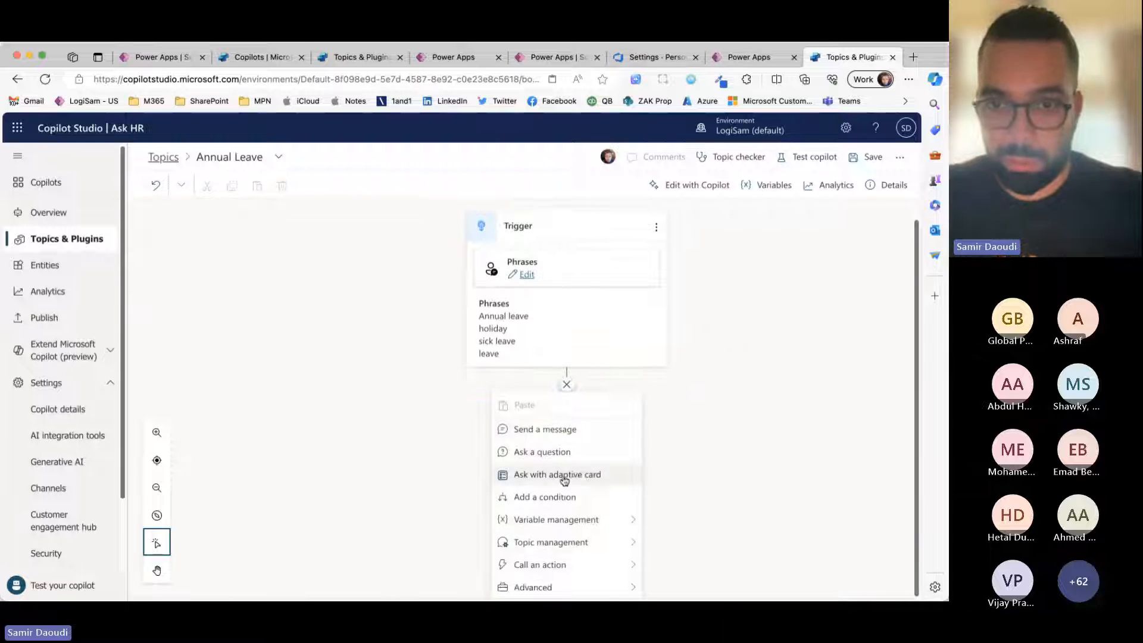
left_click(602, 460)
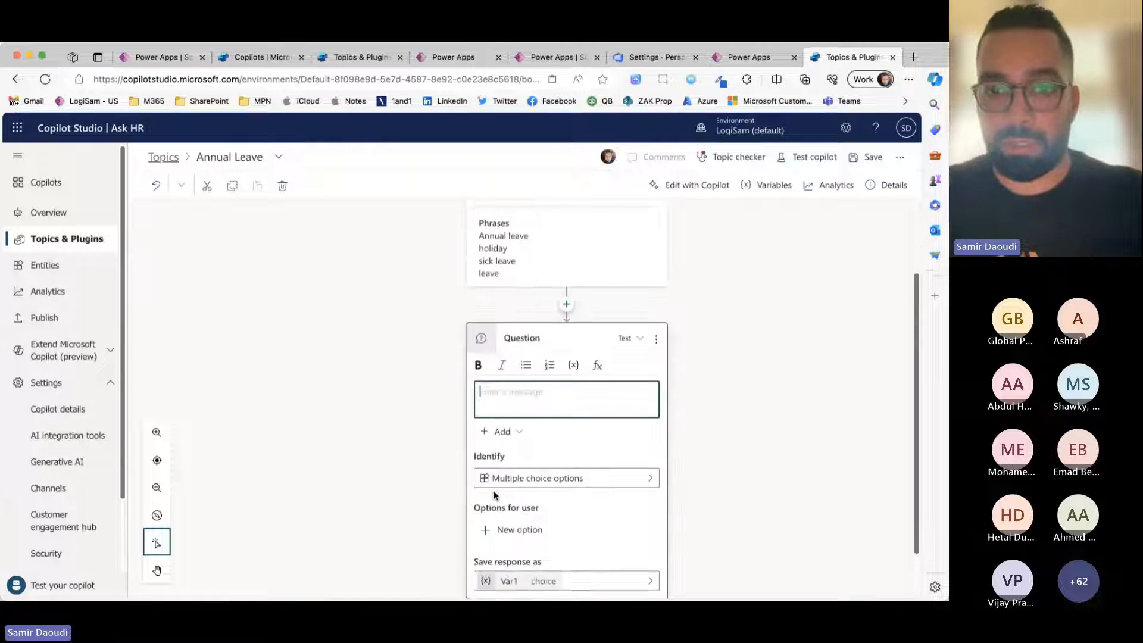
type("Sure ")
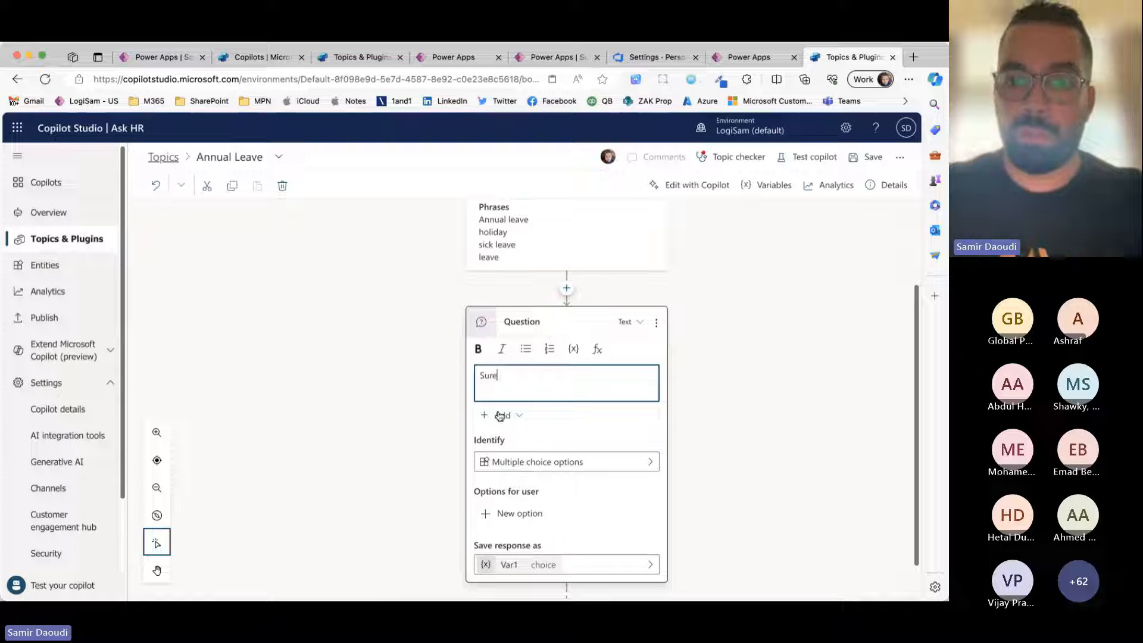
type(", I would love to")
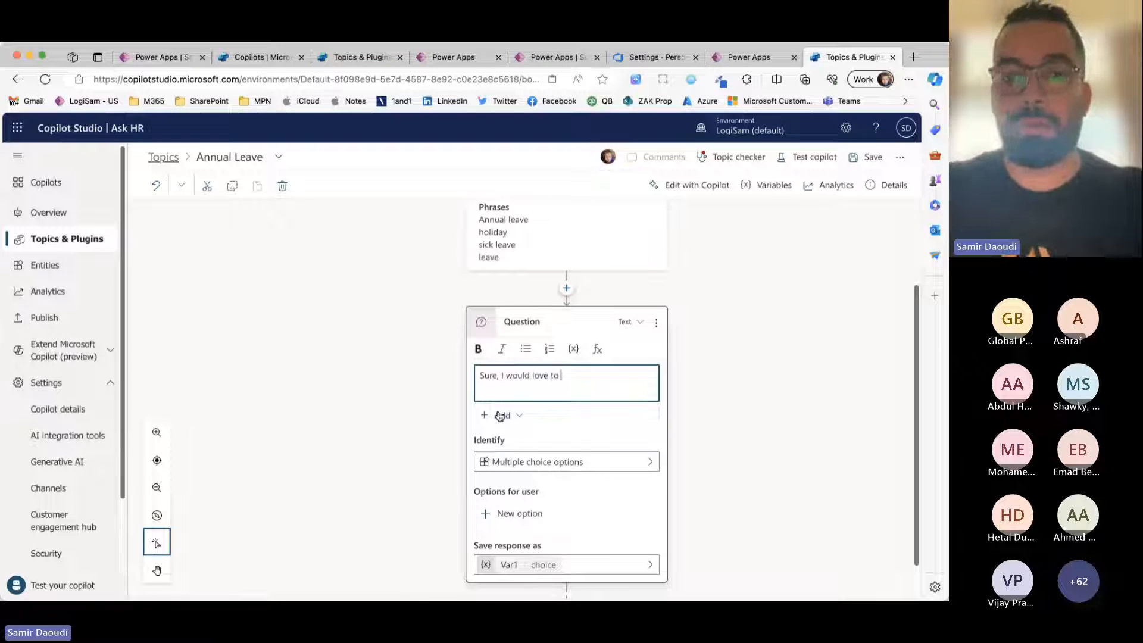
type(" help w")
key("BackSpace")
type("you with")
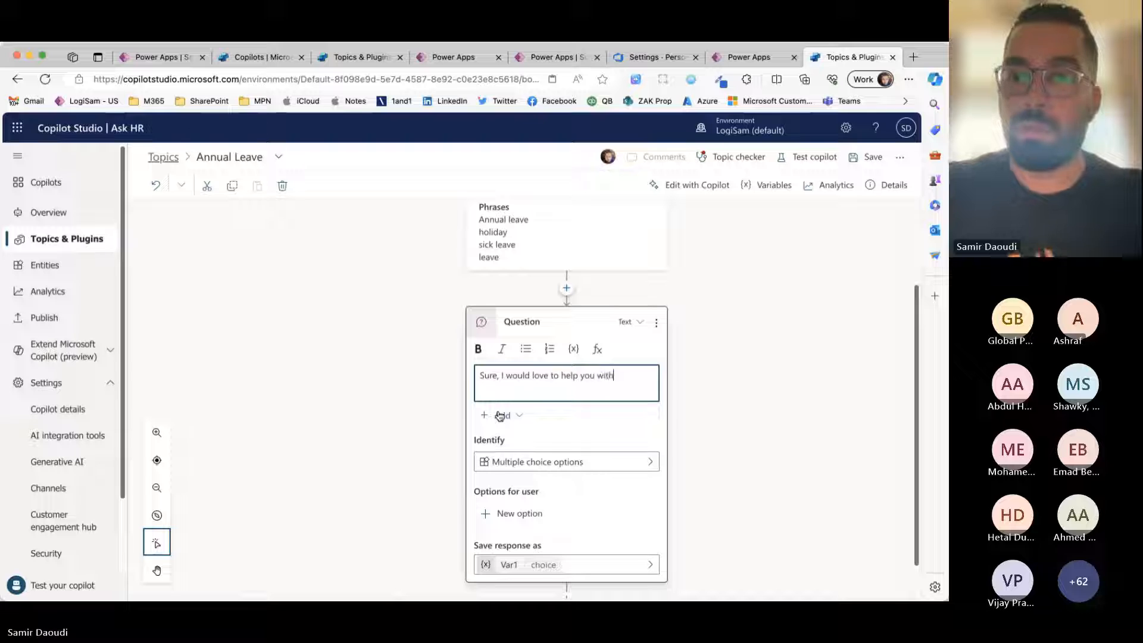
type(" you request,")
key("Return")
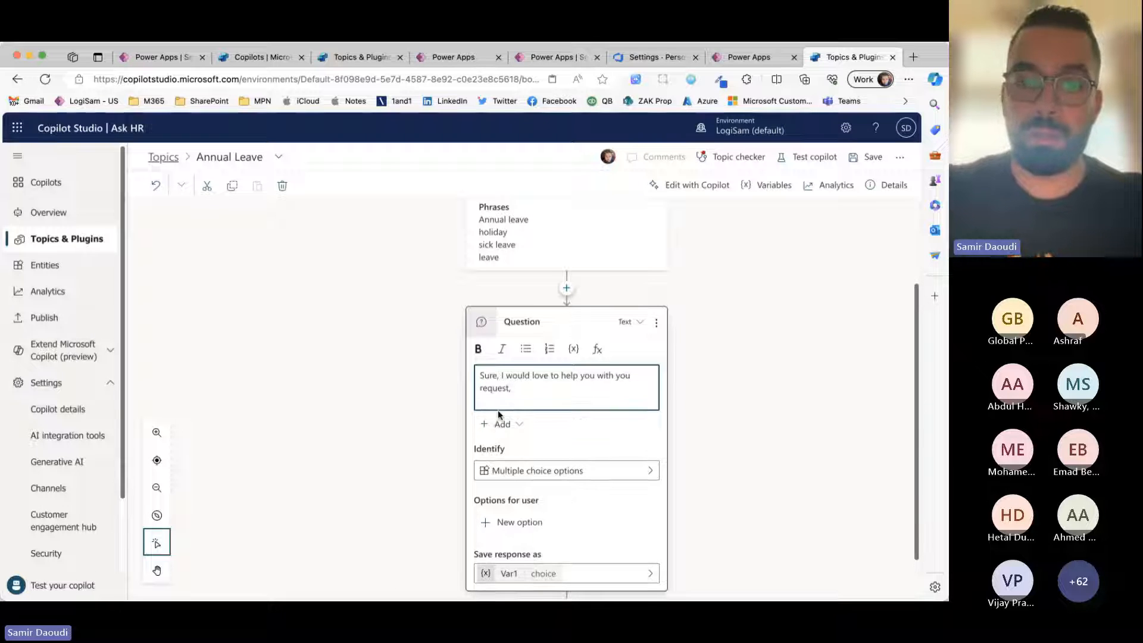
Step: Add the line "What exactly do you want to do ?" to the question message, below a blank line
type("What exact")
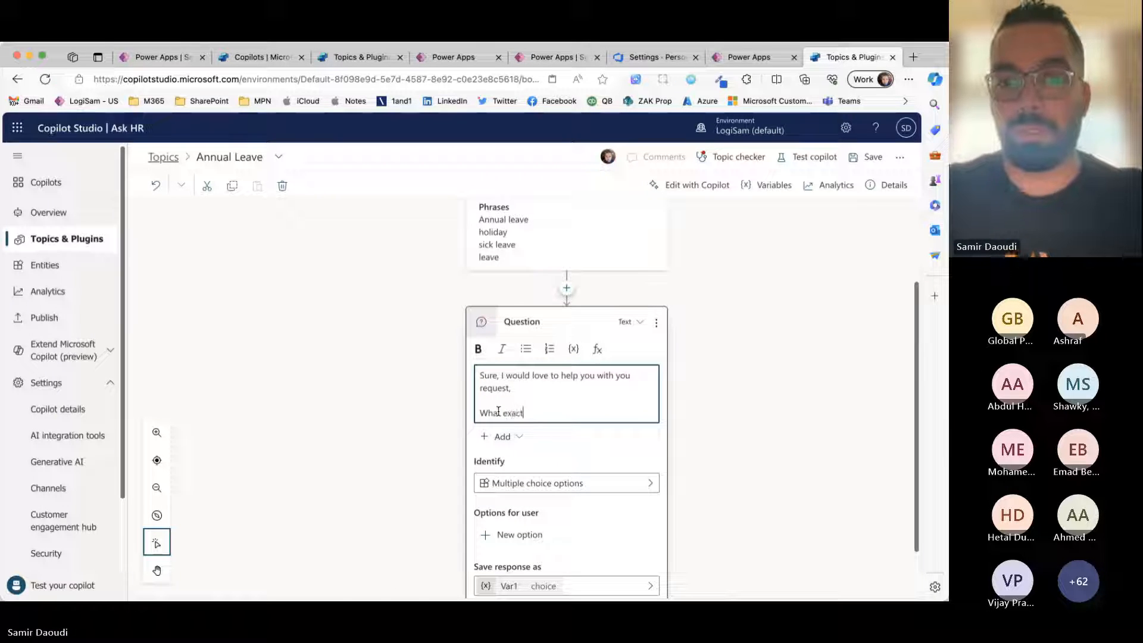
type("ly do you want to do")
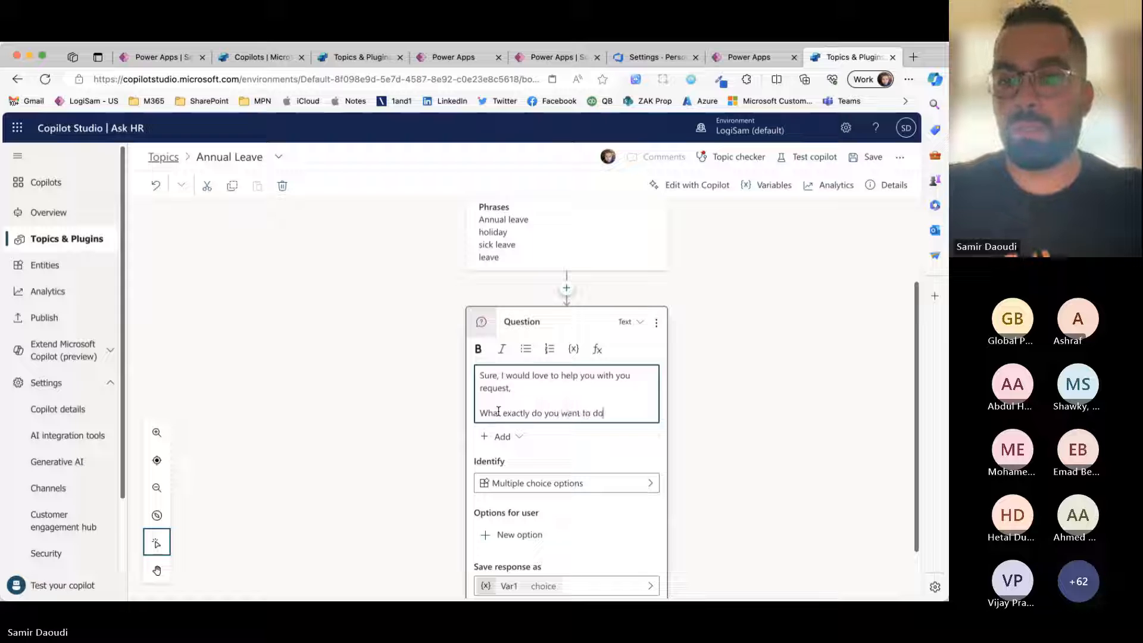
type(" ?")
key("Return")
scroll(483, 438, "down", 1)
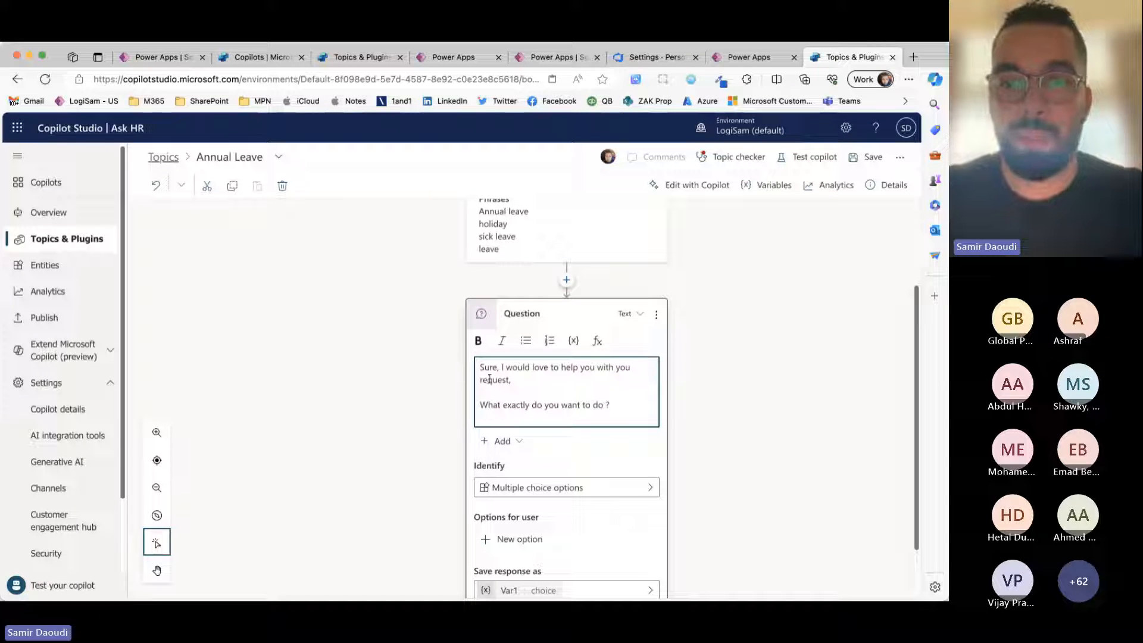
Step: Insert a new first line reading "Hi" above "Sure" in the question message
type(",")
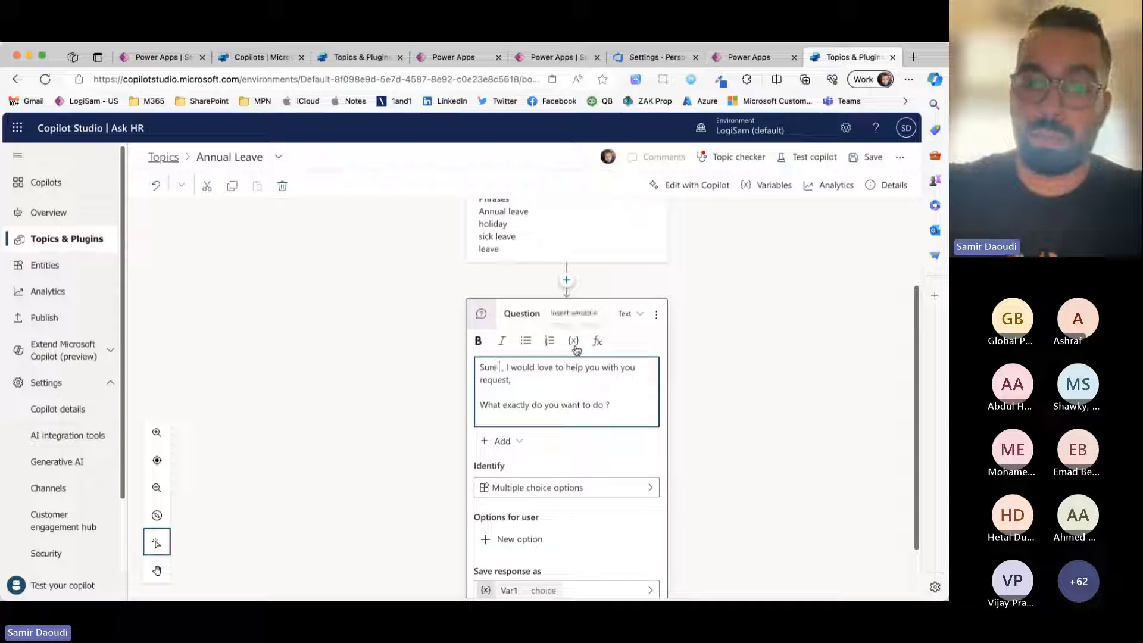
key("Return")
key("Up")
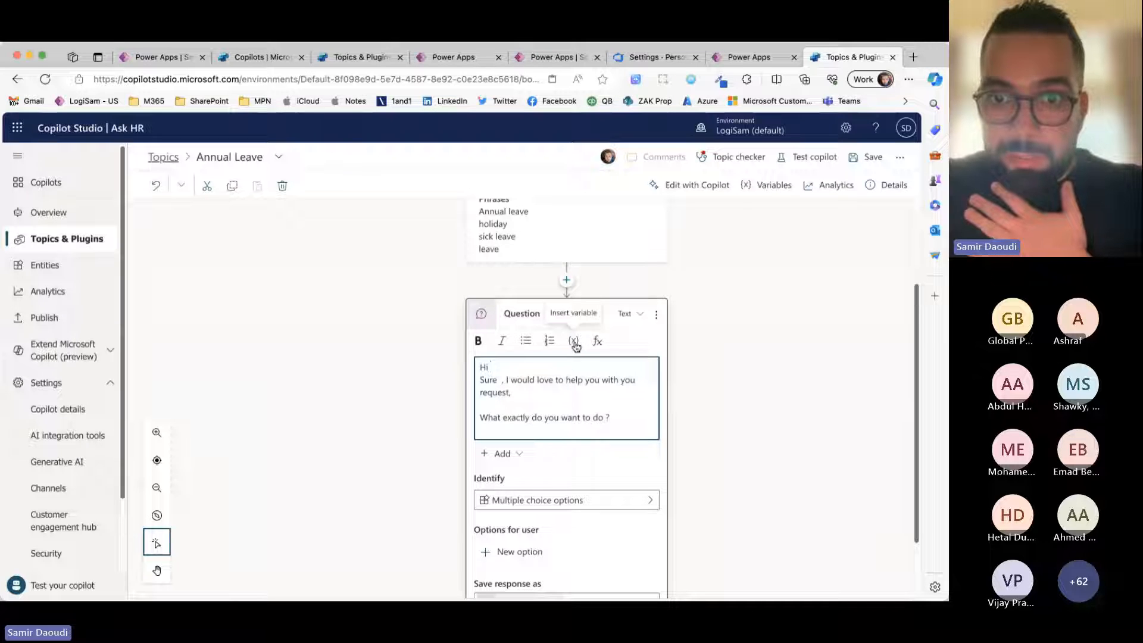
scroll(574, 340, "down", 1)
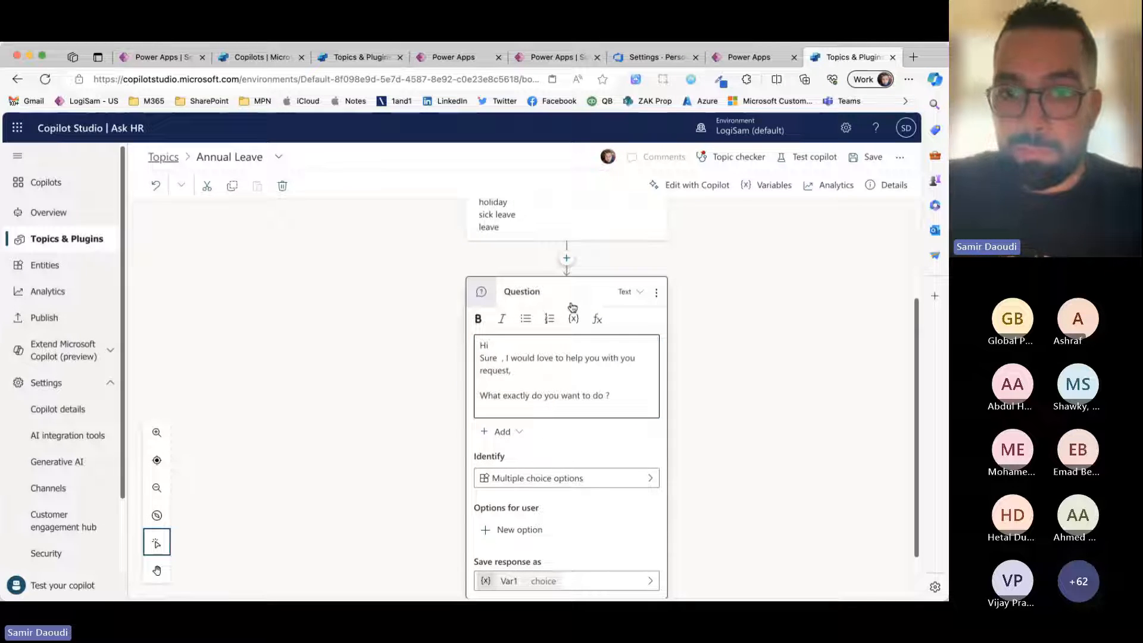
Step: Insert the system variable User.FirstName after "Hi" in the question message and follow it with a comma
left_click(573, 318)
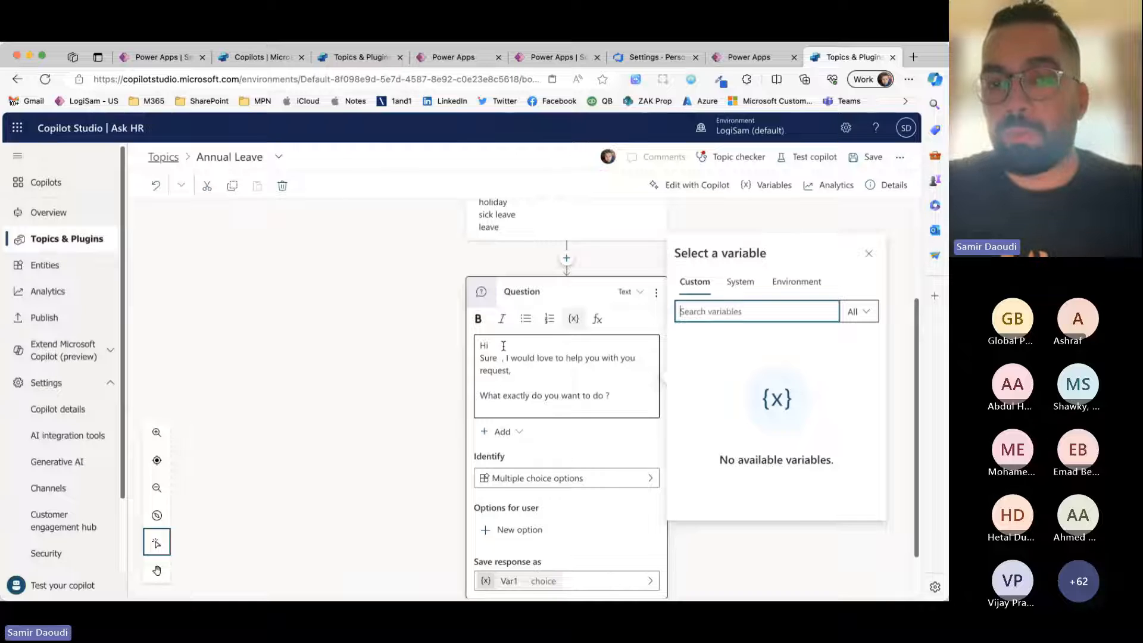
left_click(740, 282)
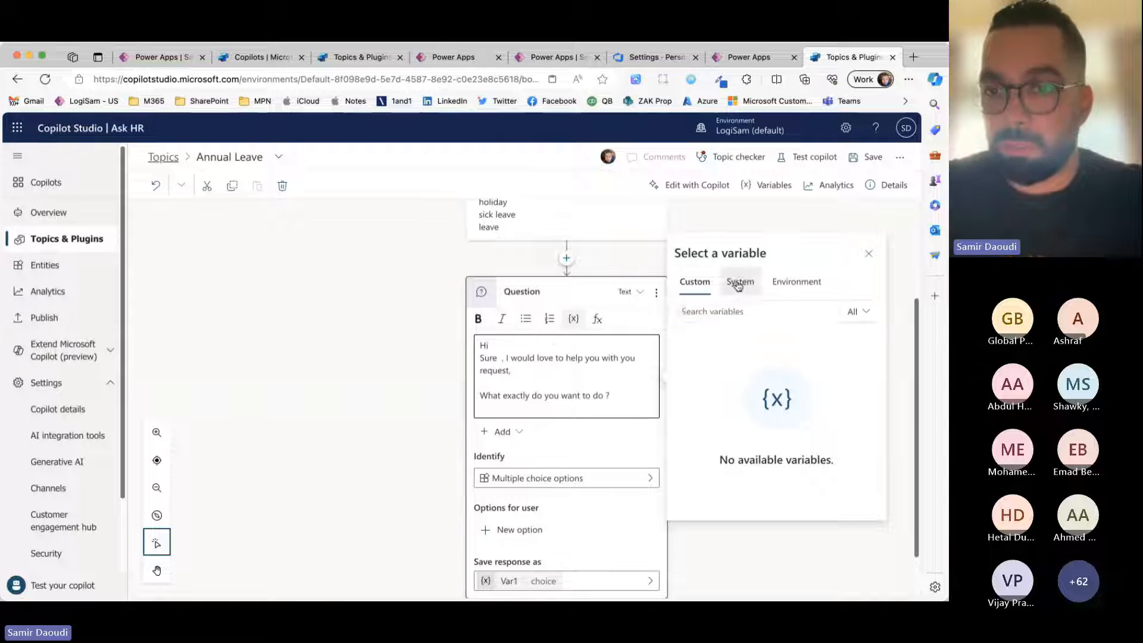
scroll(743, 385, "down", 15)
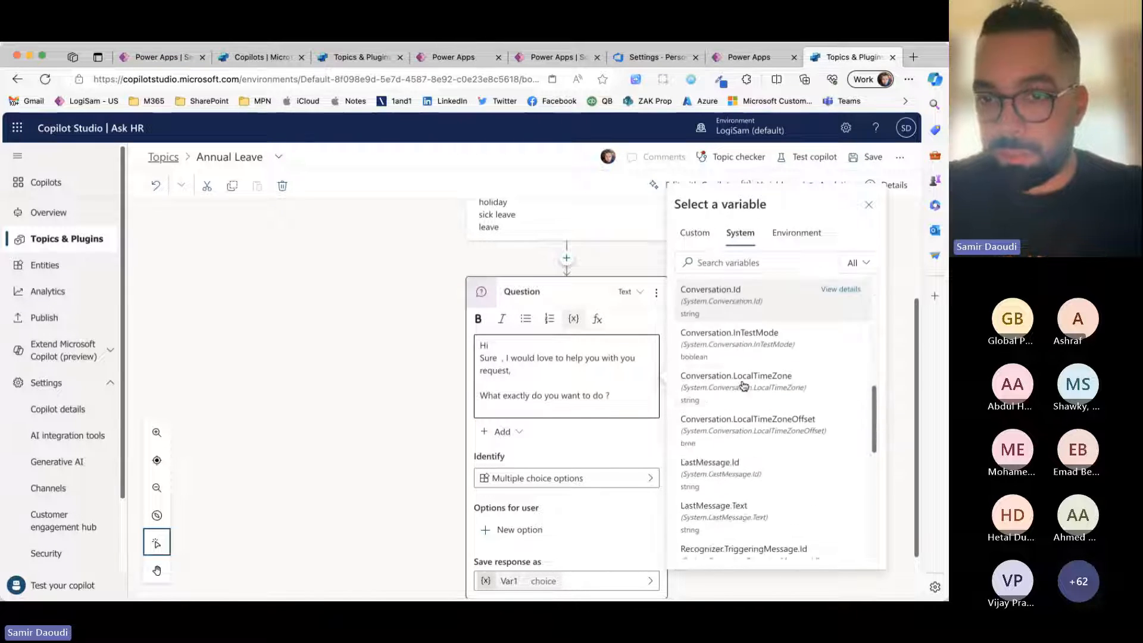
scroll(743, 385, "up", 15)
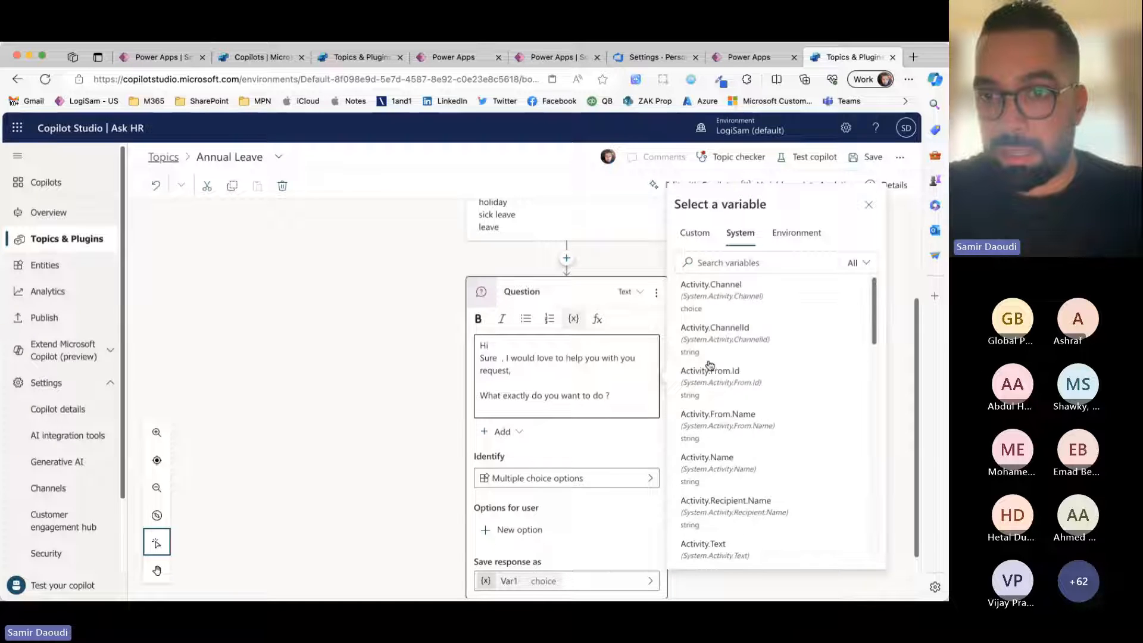
scroll(763, 405, "down", 3)
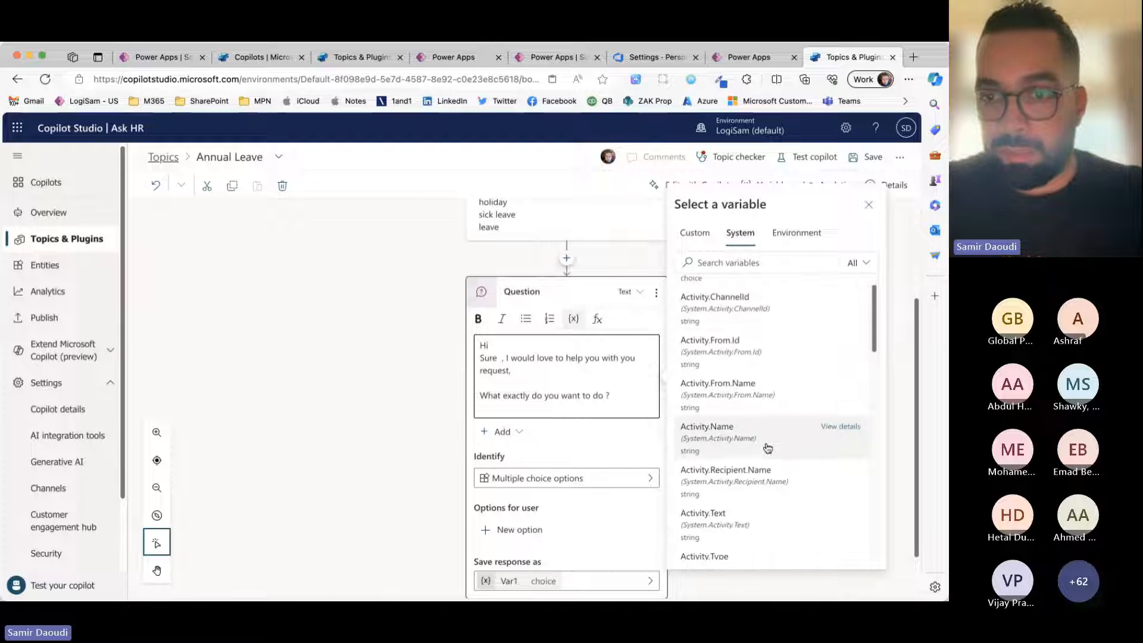
scroll(765, 434, "down", 10)
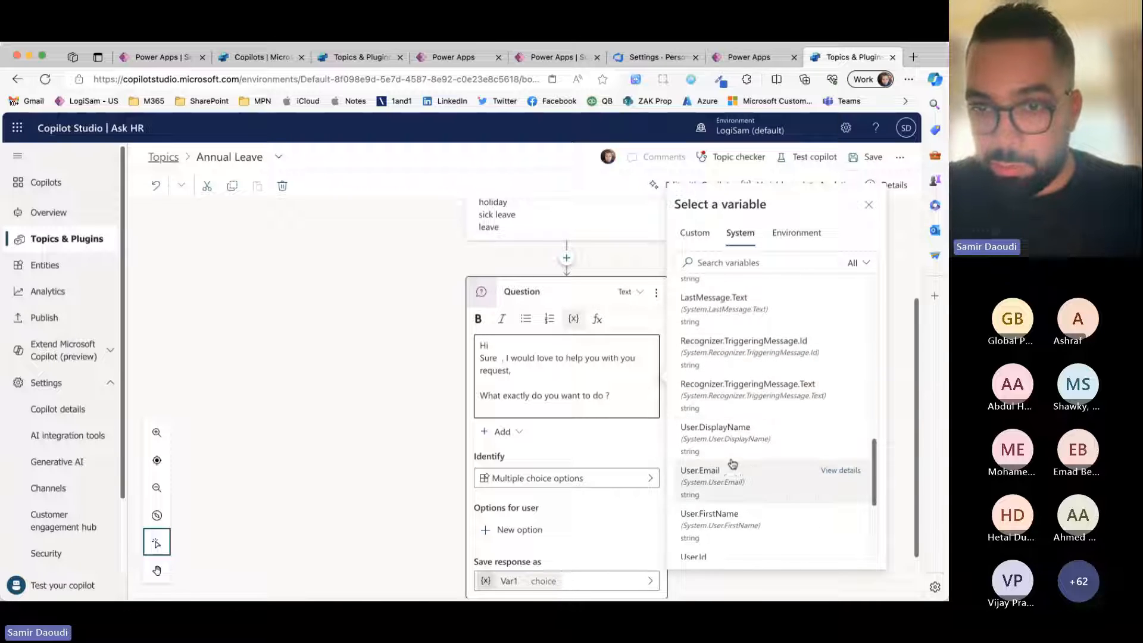
scroll(718, 485, "down", 1)
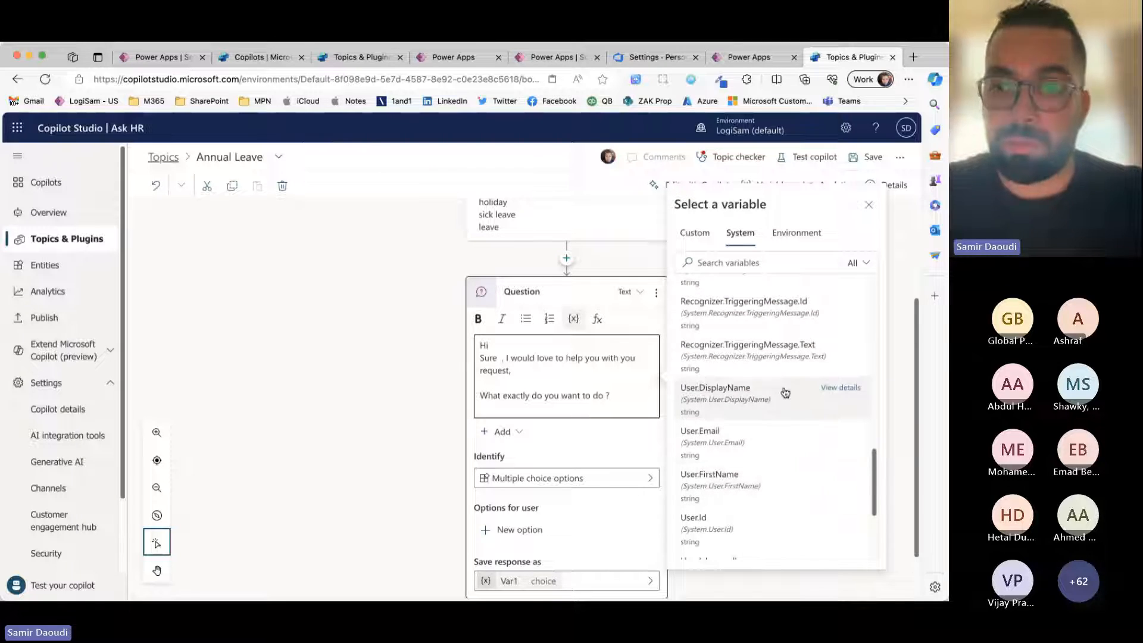
left_click(717, 481)
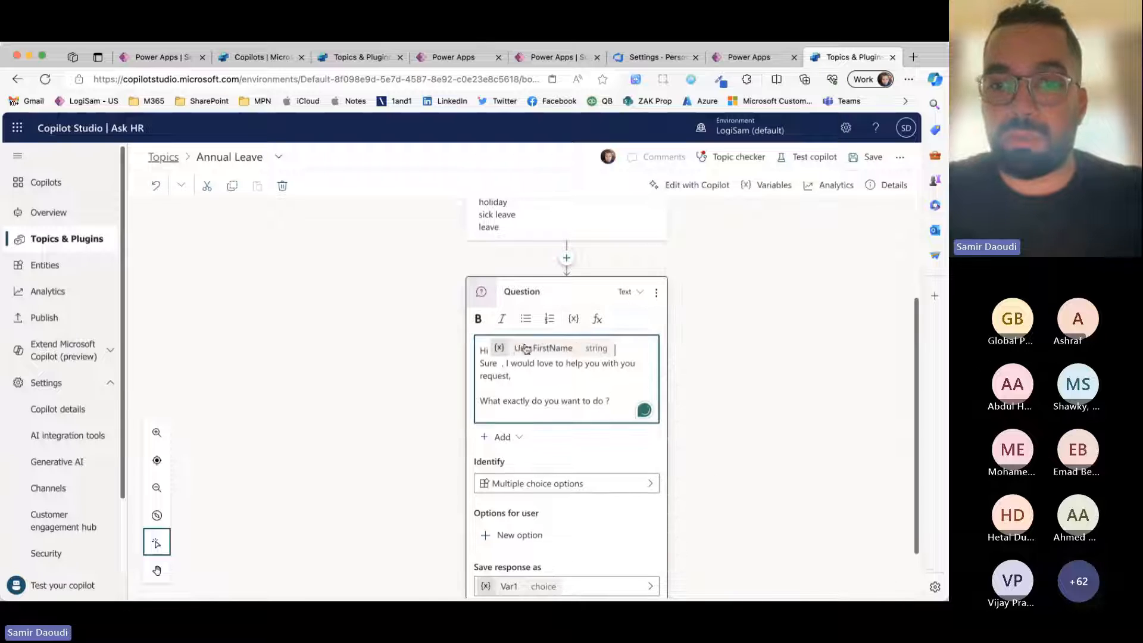
type(",")
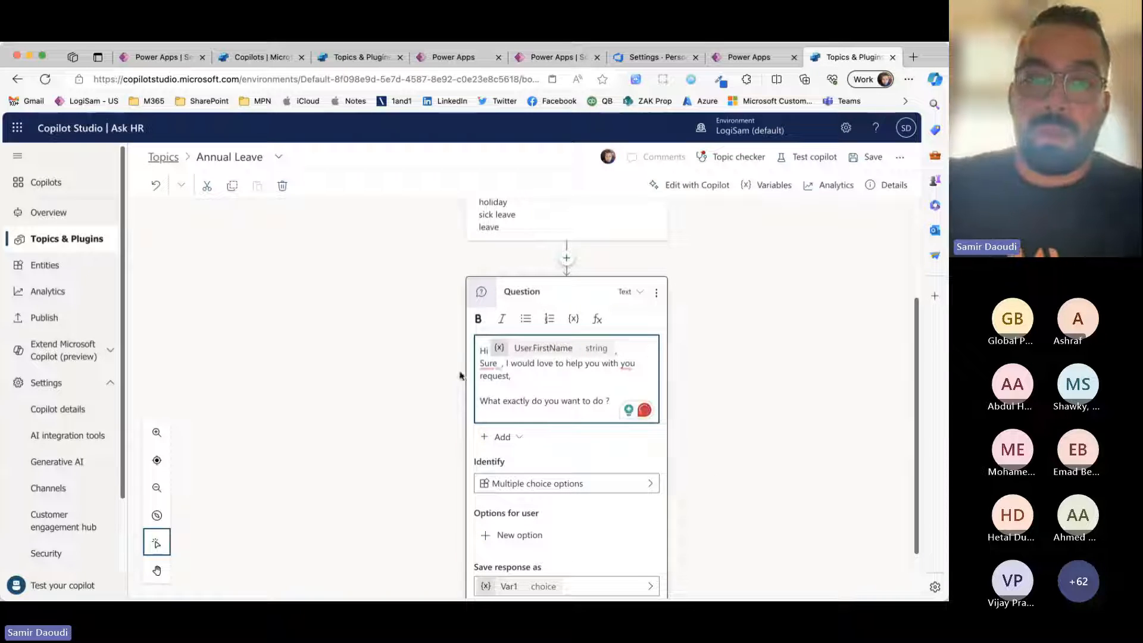
Step: Remove the extra space between "Sure" and the comma in the question message
left_click(503, 365)
key("BackSpace")
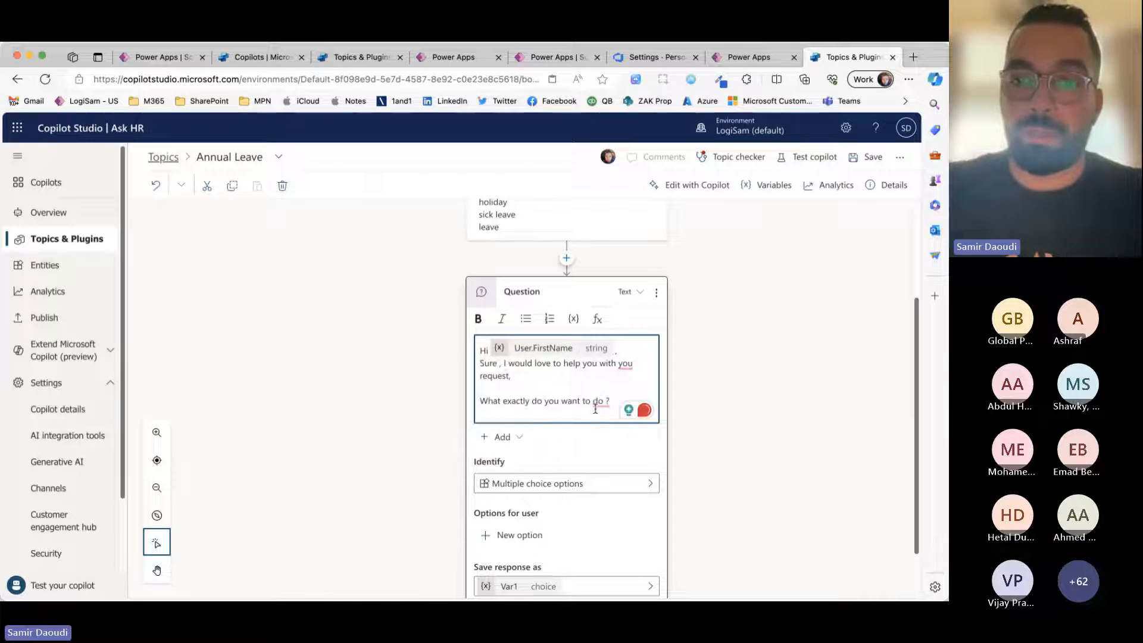
key("BackSpace")
key("Return")
key("Return")
scroll(624, 387, "down", 2)
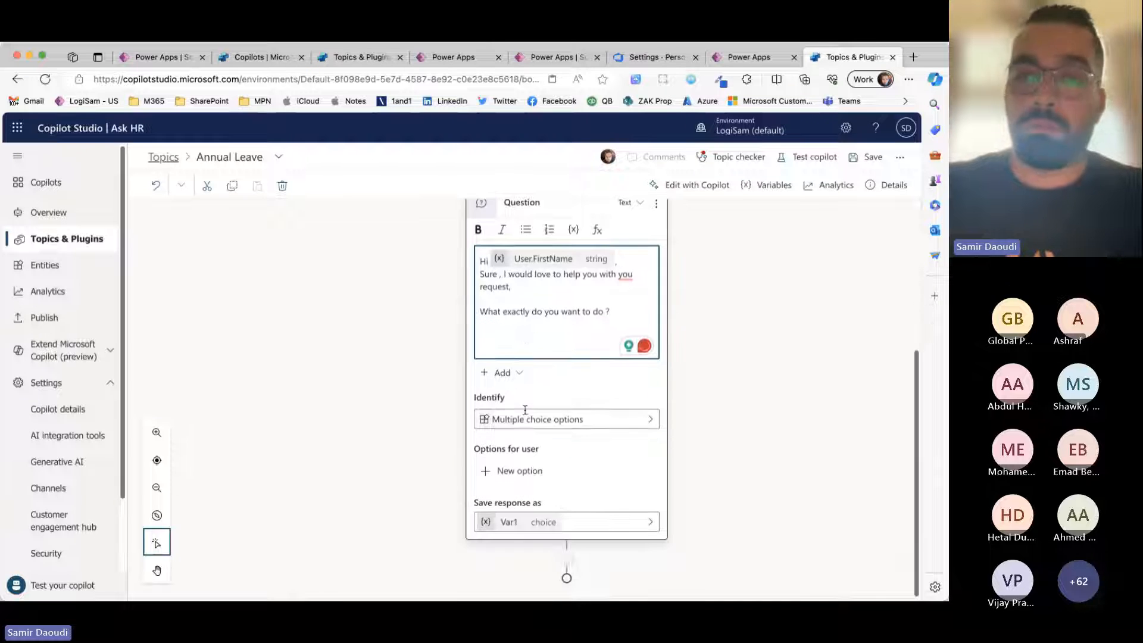
scroll(536, 424, "up", 1)
scroll(519, 378, "up", 3)
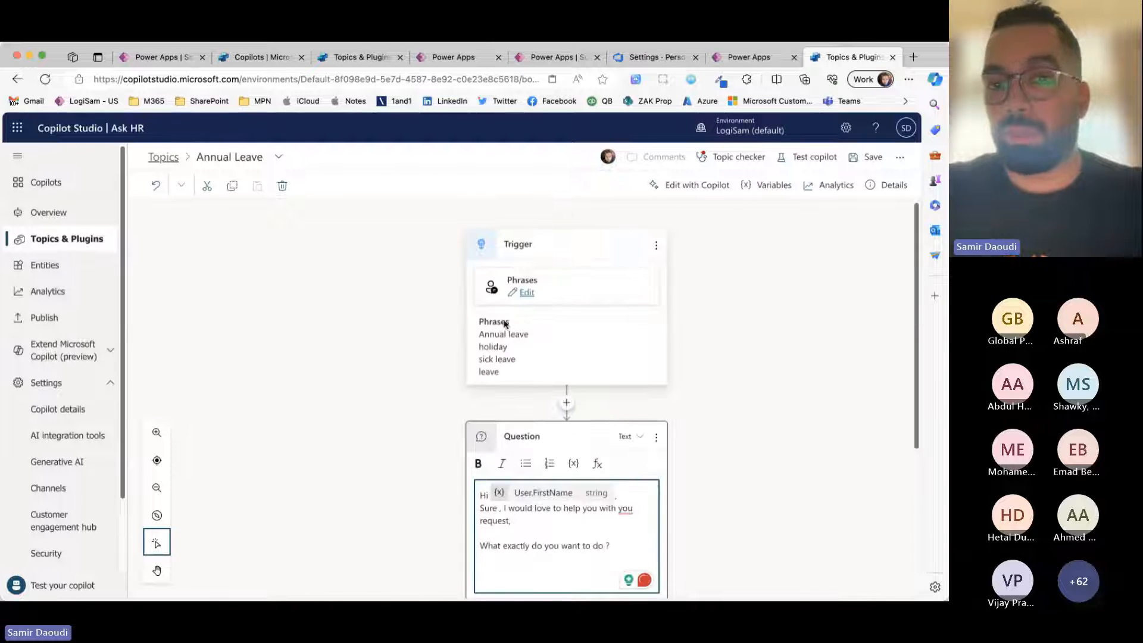
Step: Add the multiple-choice option "how many days left do I have ?" to the question and start a second option
scroll(515, 393, "down", 4)
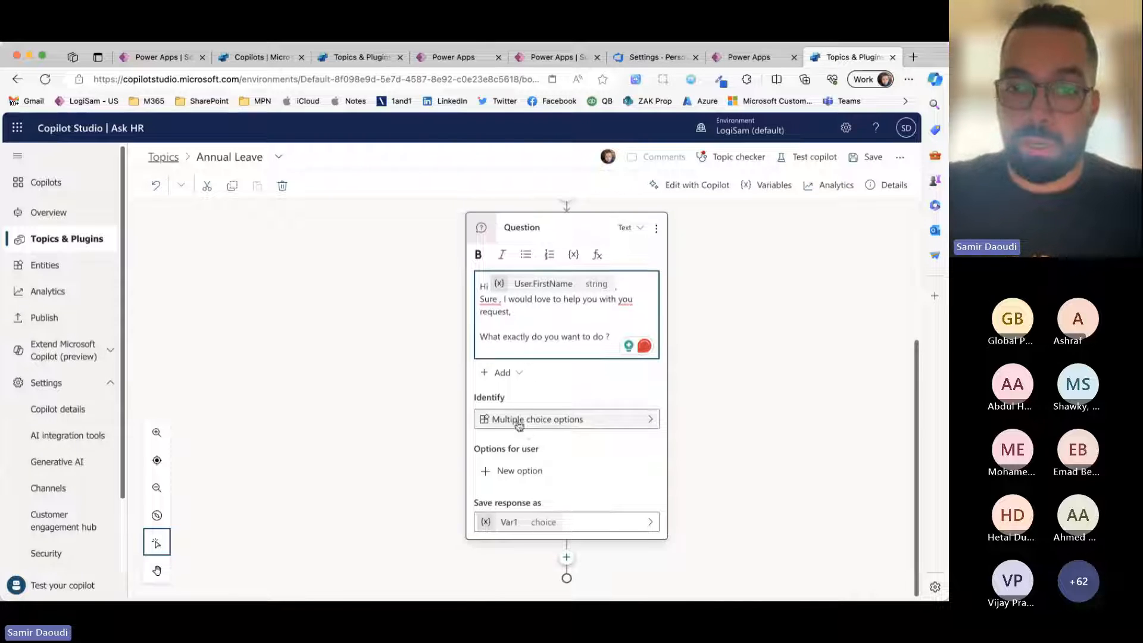
left_click(511, 470)
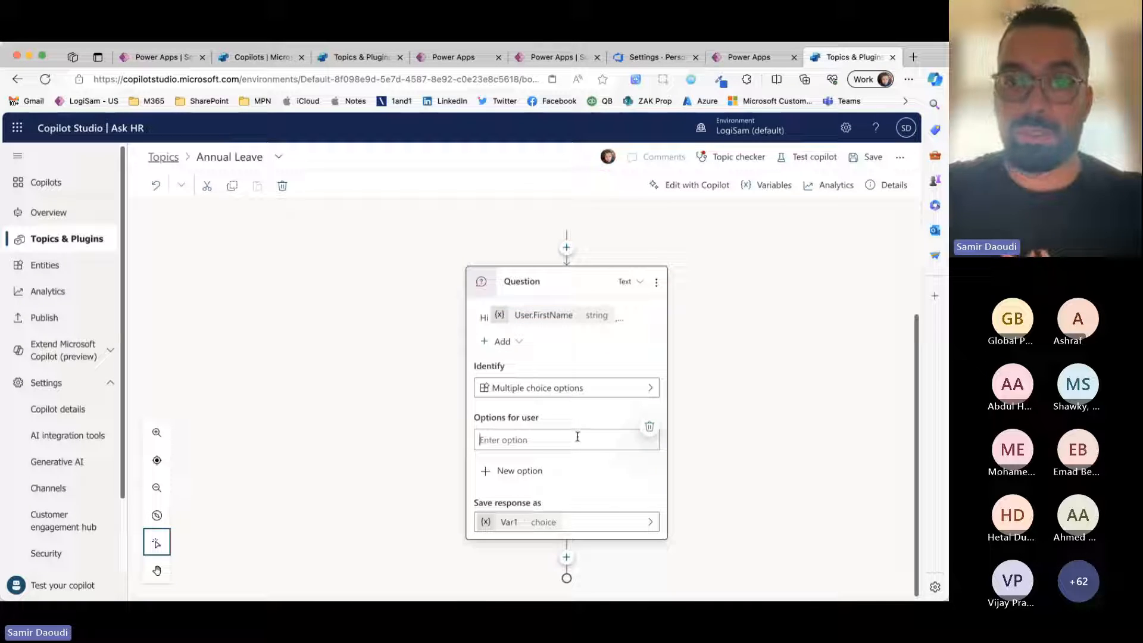
type("ho")
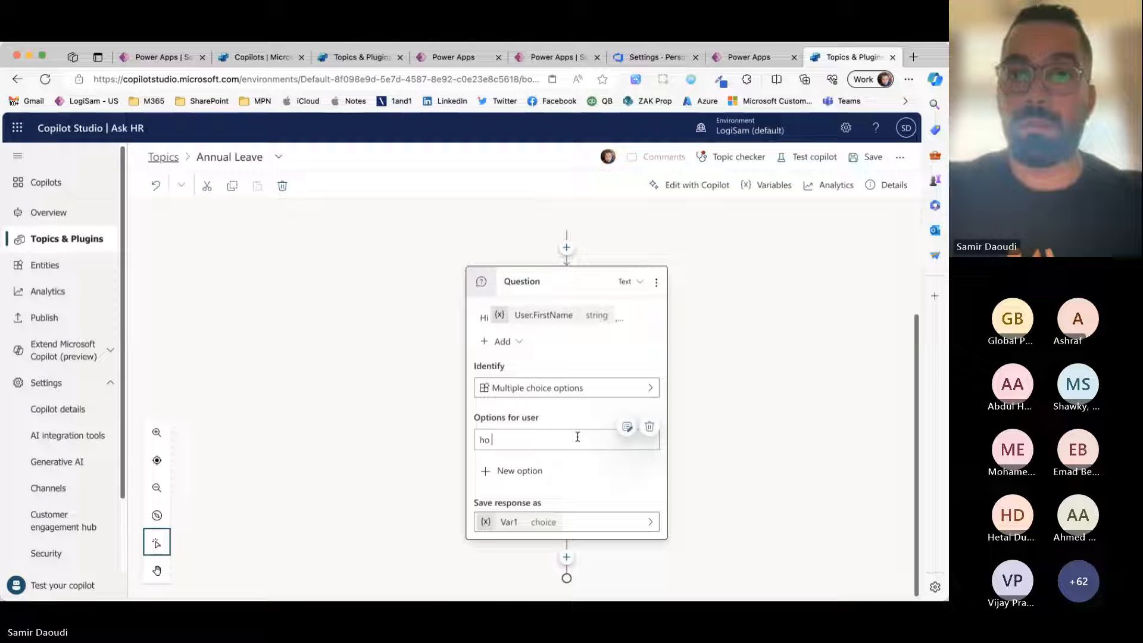
type("w many days")
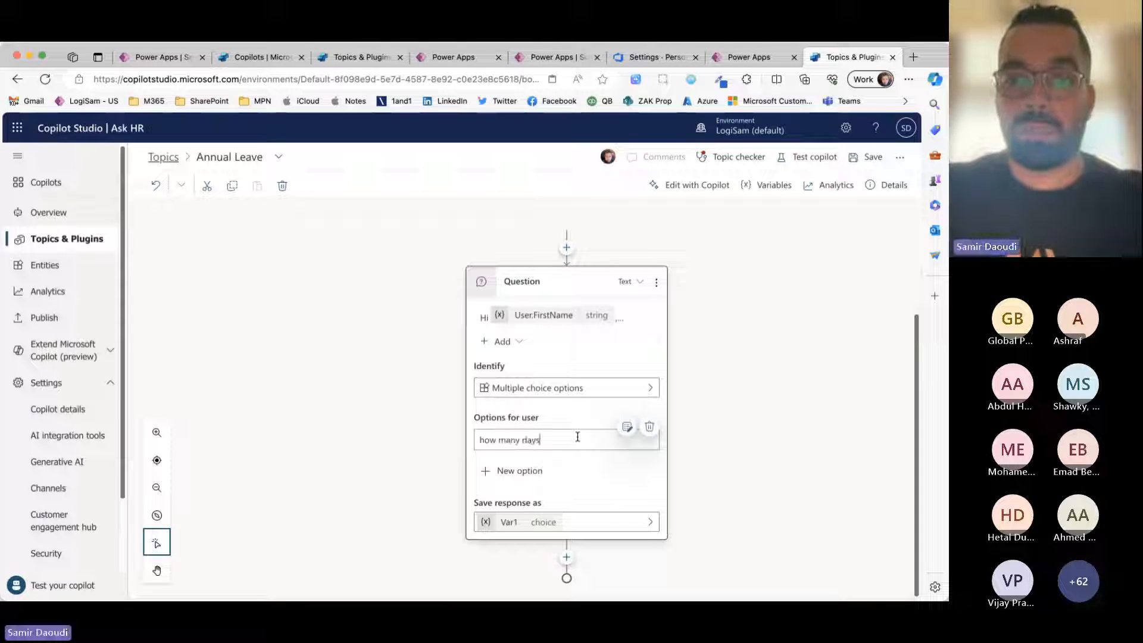
type(" left do I have")
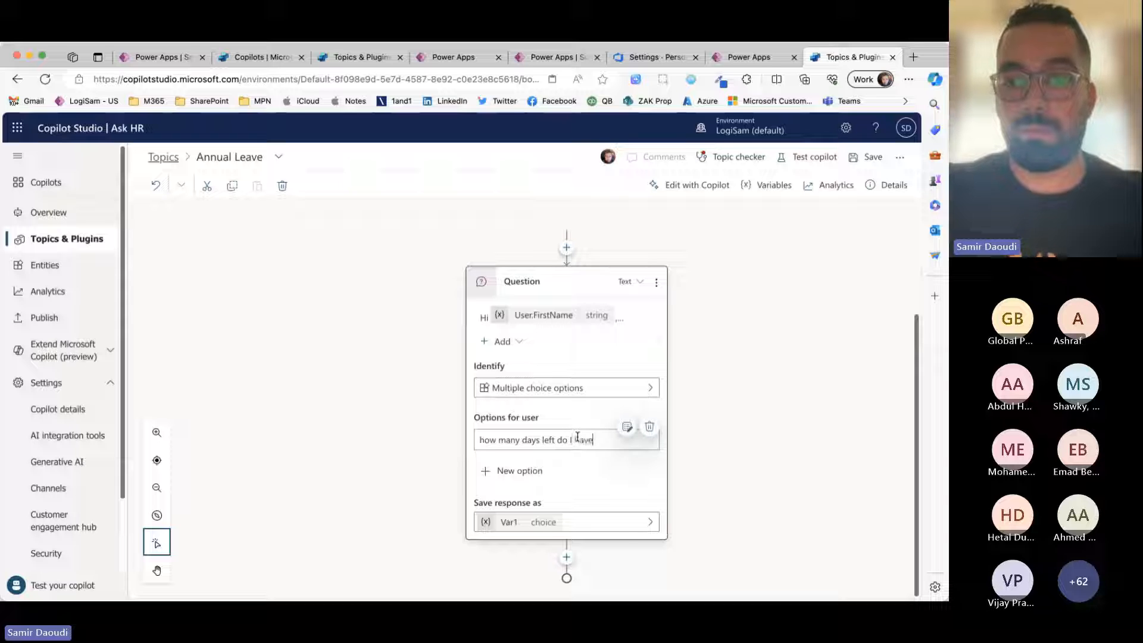
type(" ?")
key("Return")
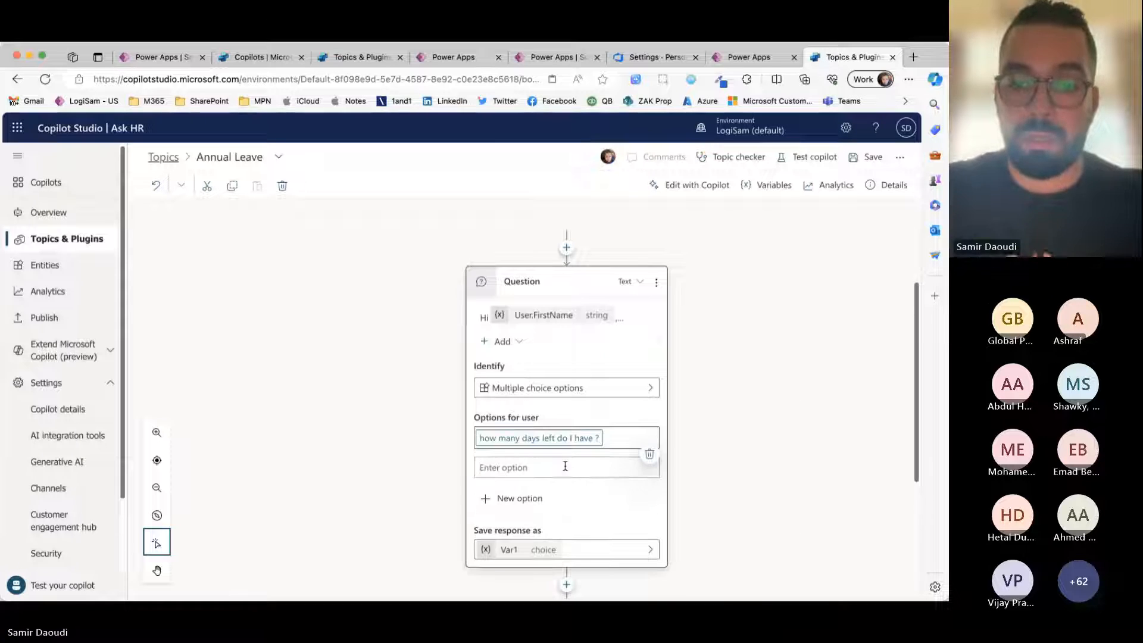
type("What is my ")
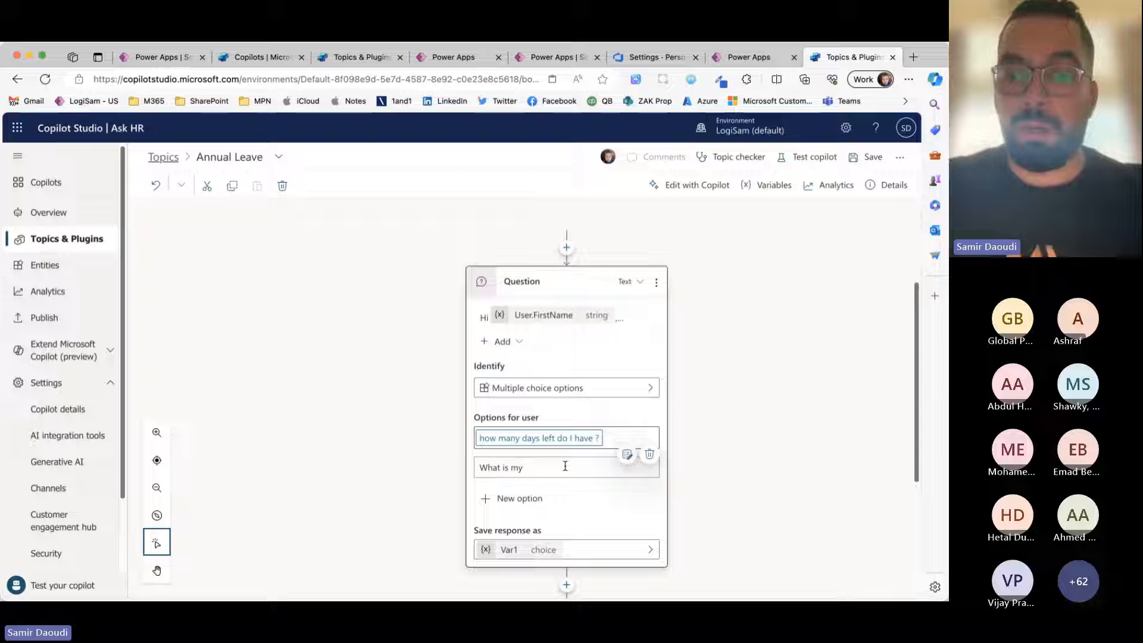
type("abse")
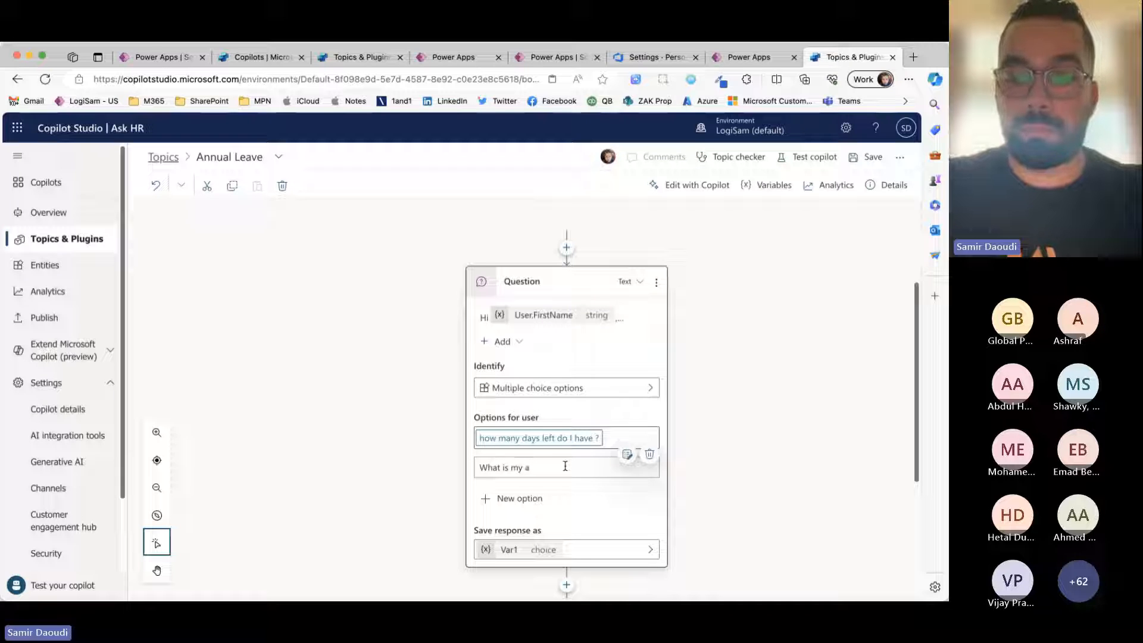
key("super+a")
Step: Enter "Where can I get the absences policy" as the second multiple-choice option of the question
type("When")
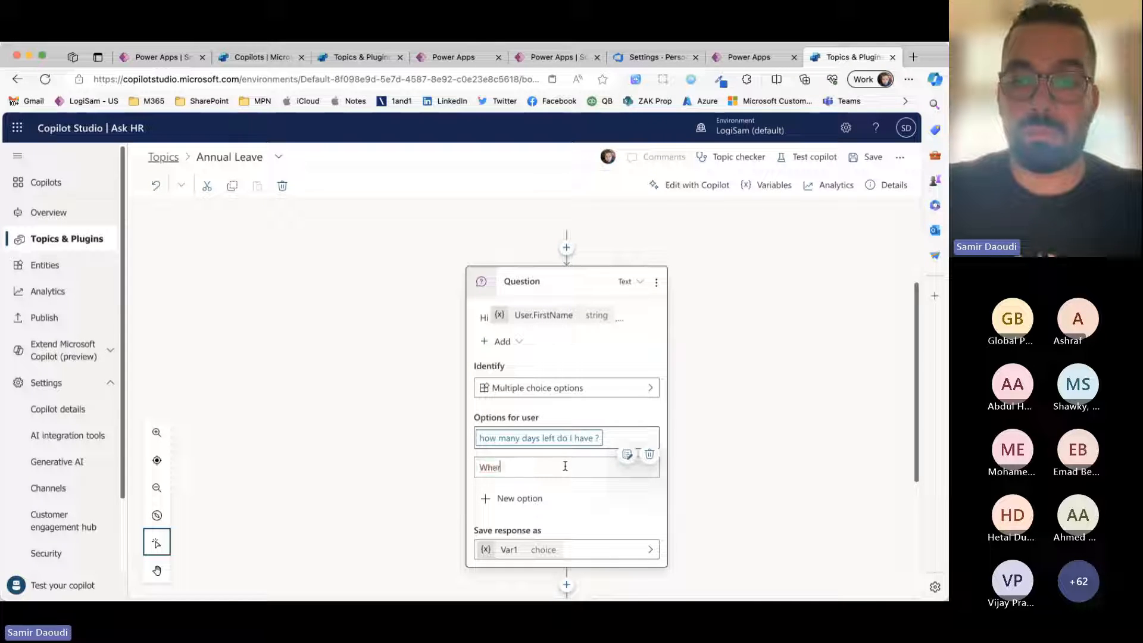
type("e can I get the a")
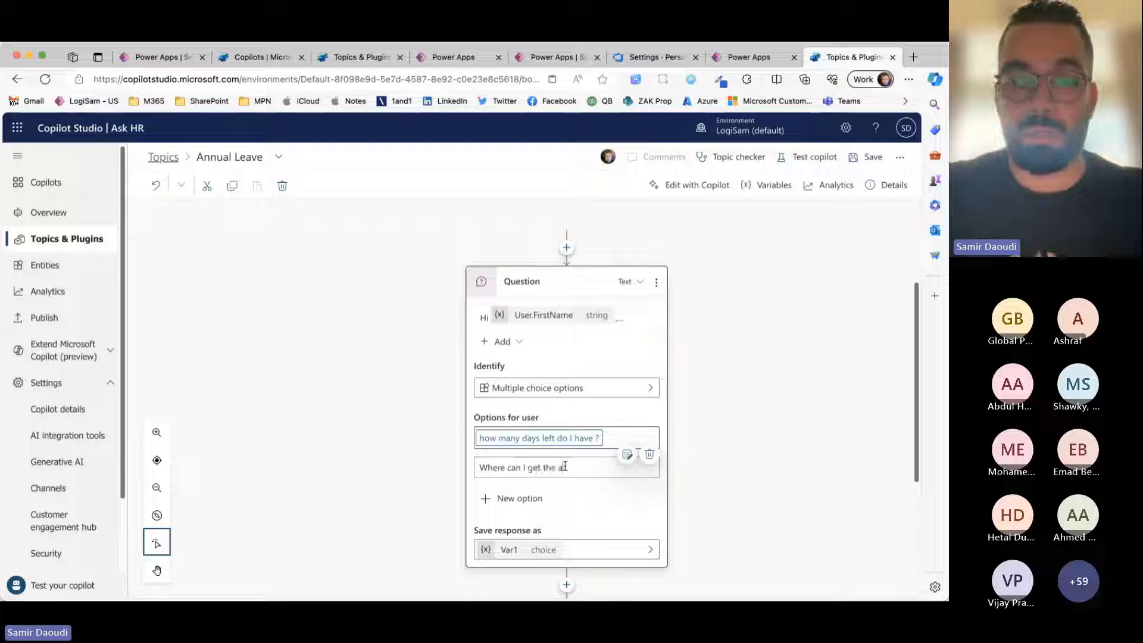
type("bsences p")
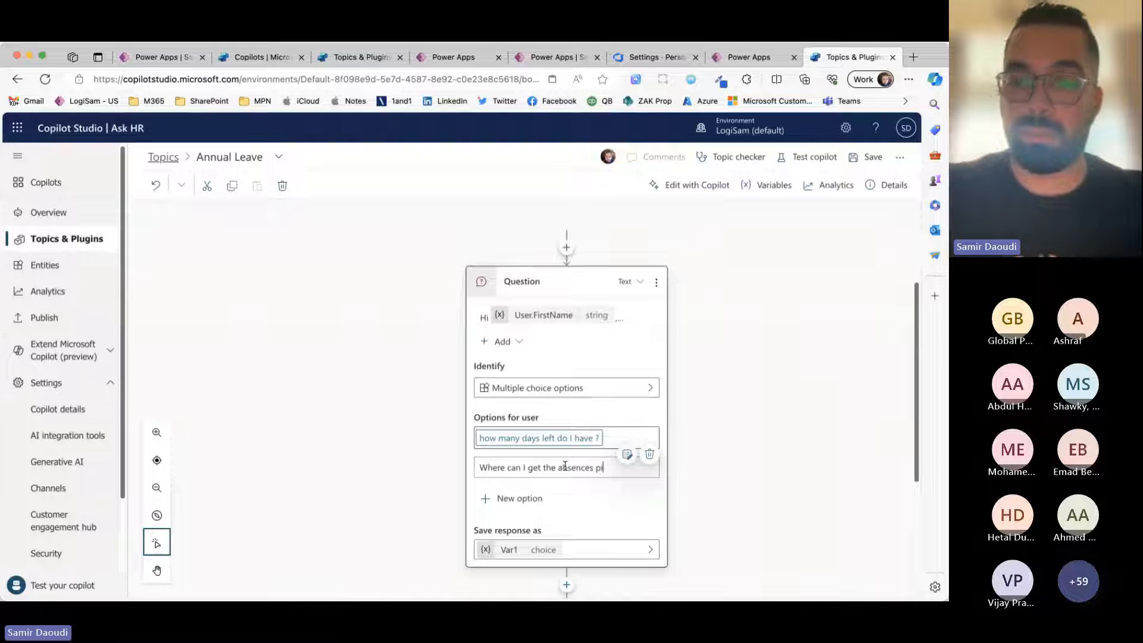
type("olicy")
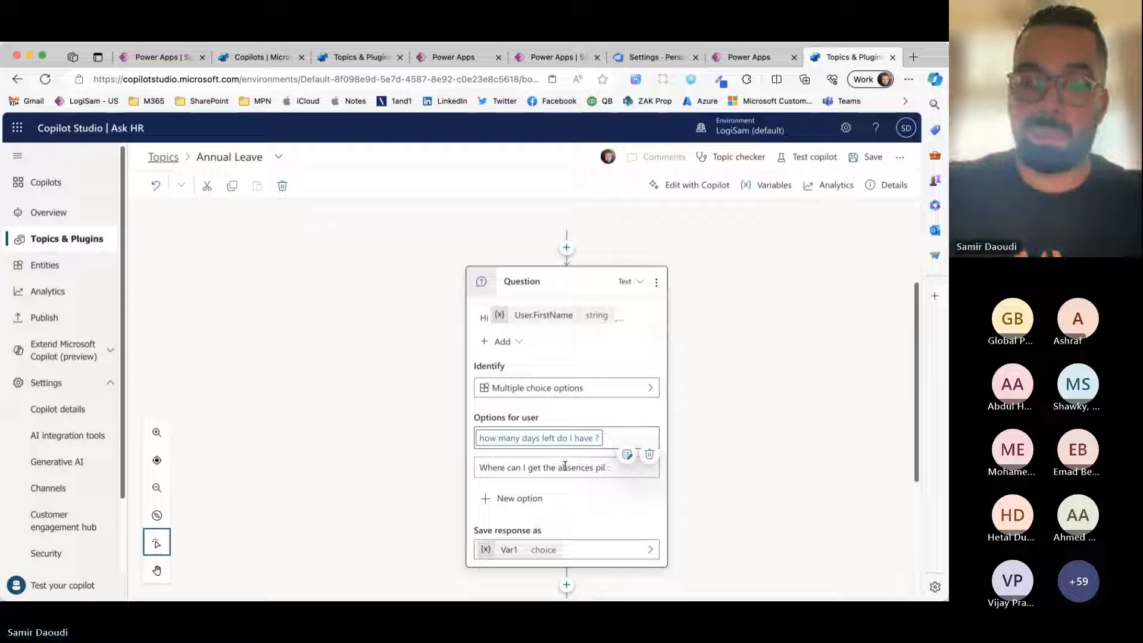
Step: Add a third multiple-choice option reading "I want to submit a new request" to the question
left_click(538, 498)
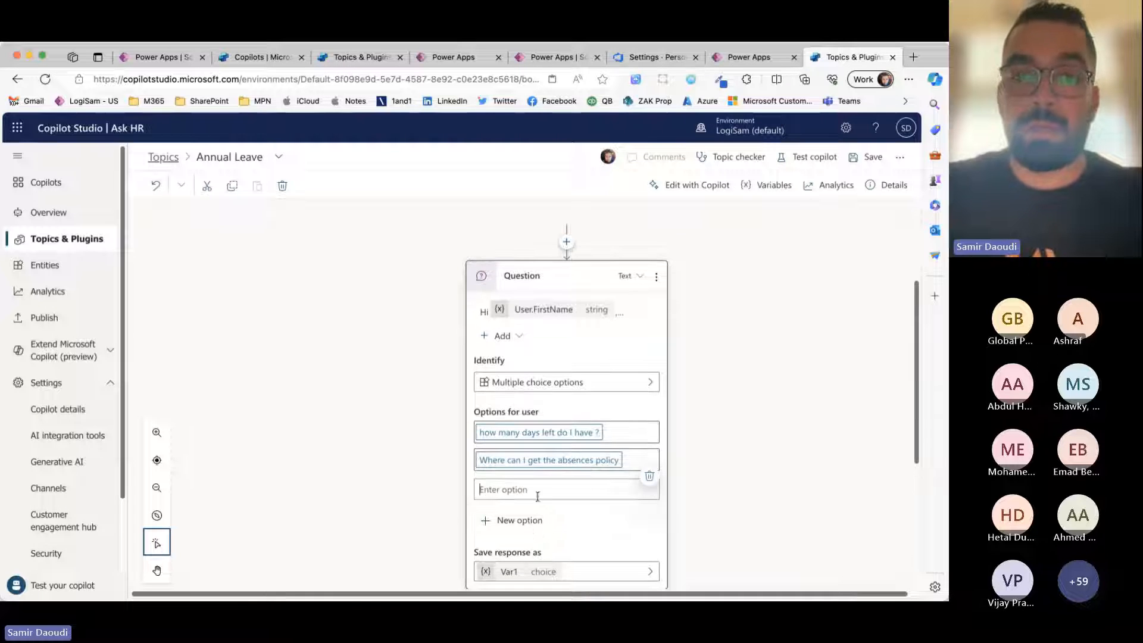
scroll(593, 493, "down", 2)
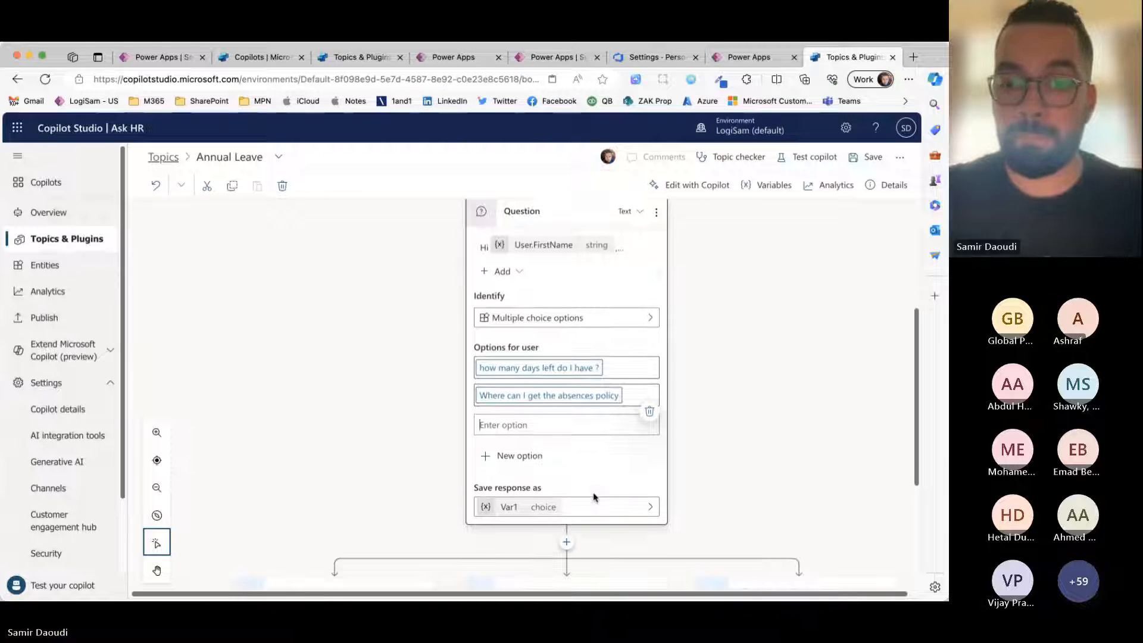
type("I want")
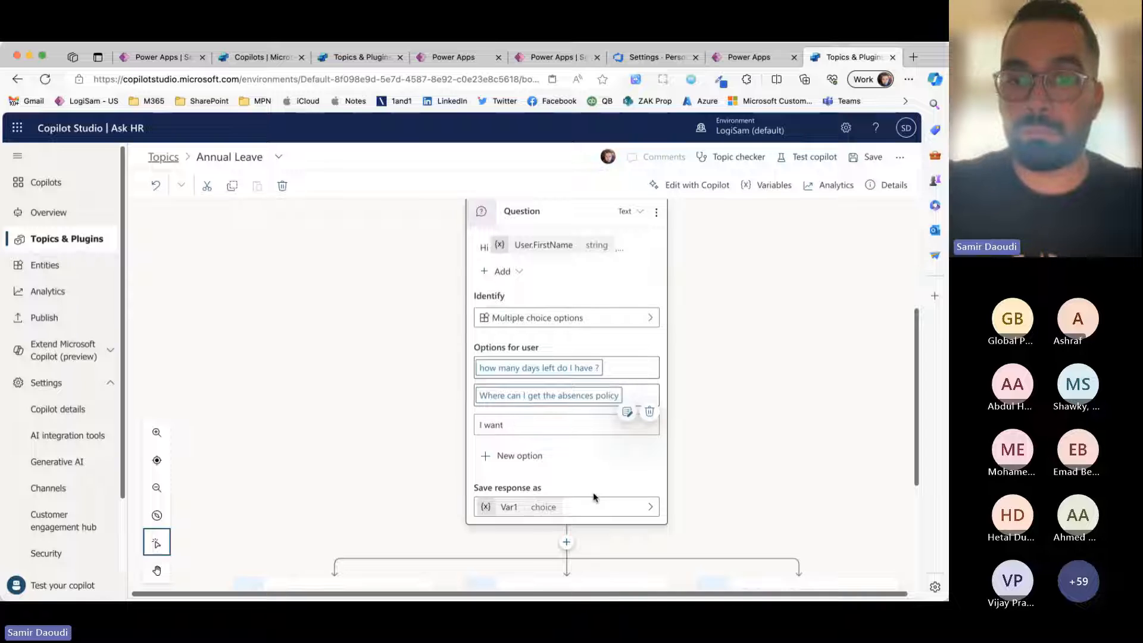
type(" ot suto submit a new")
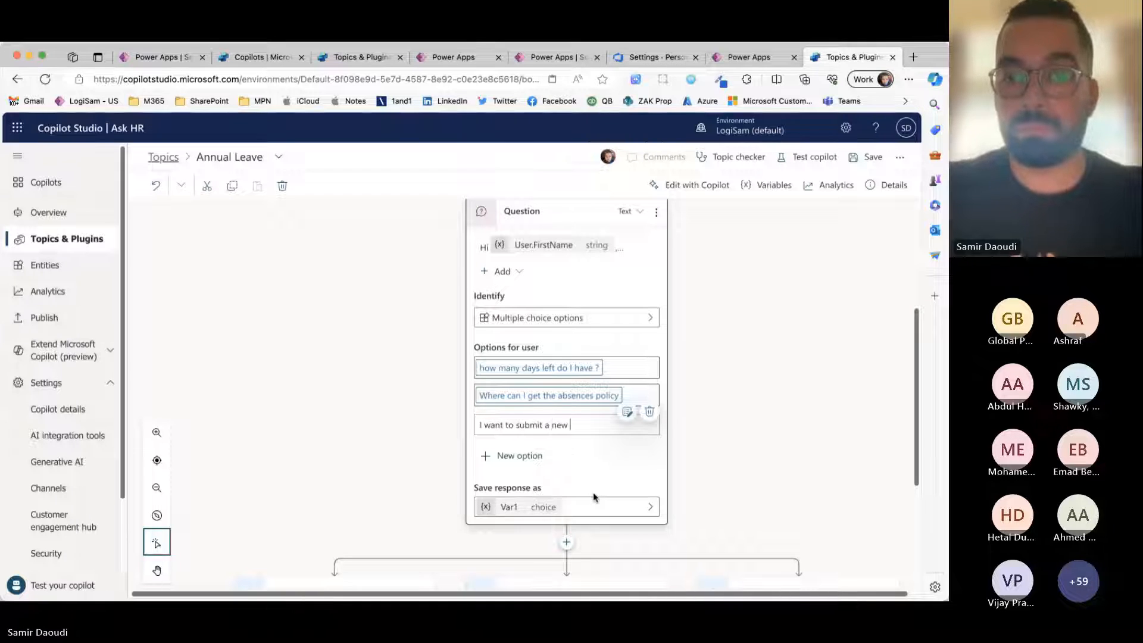
type(" request")
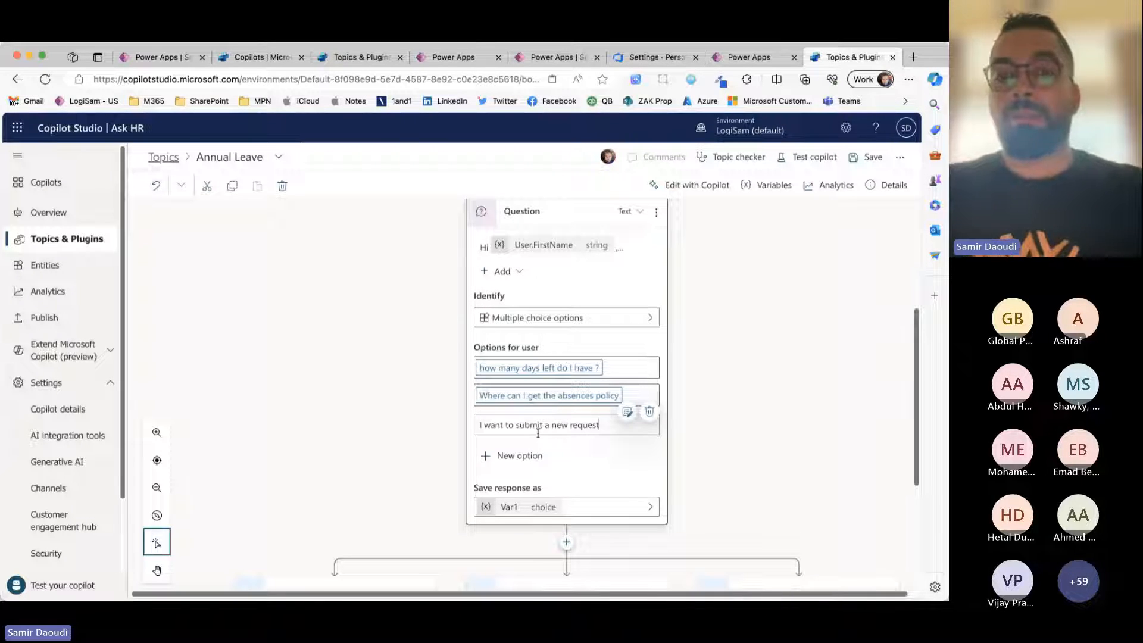
left_click(594, 450)
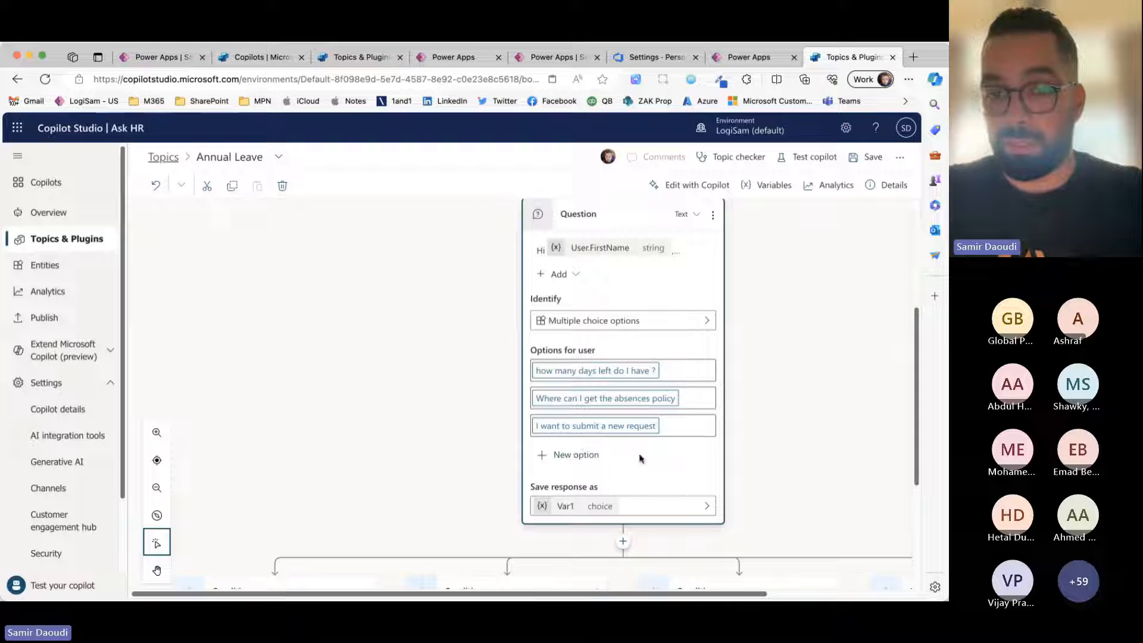
Step: Rename the variable that saves the question's response to AnnualLeave_Action and close its properties
left_click(567, 507)
double_click(791, 260)
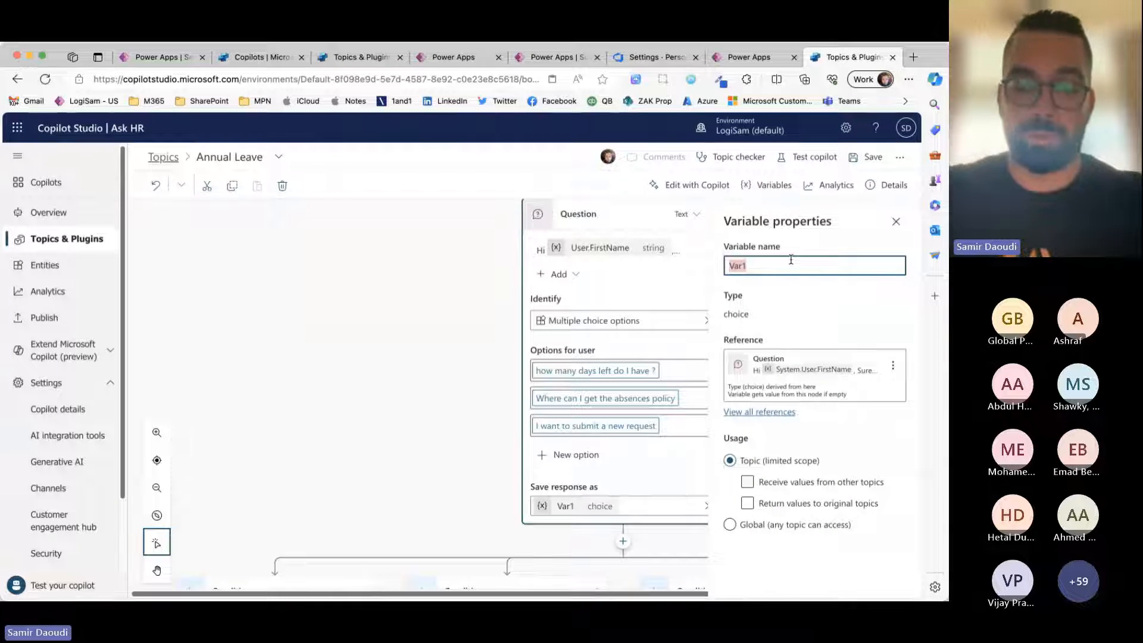
type("A")
type("Annual E")
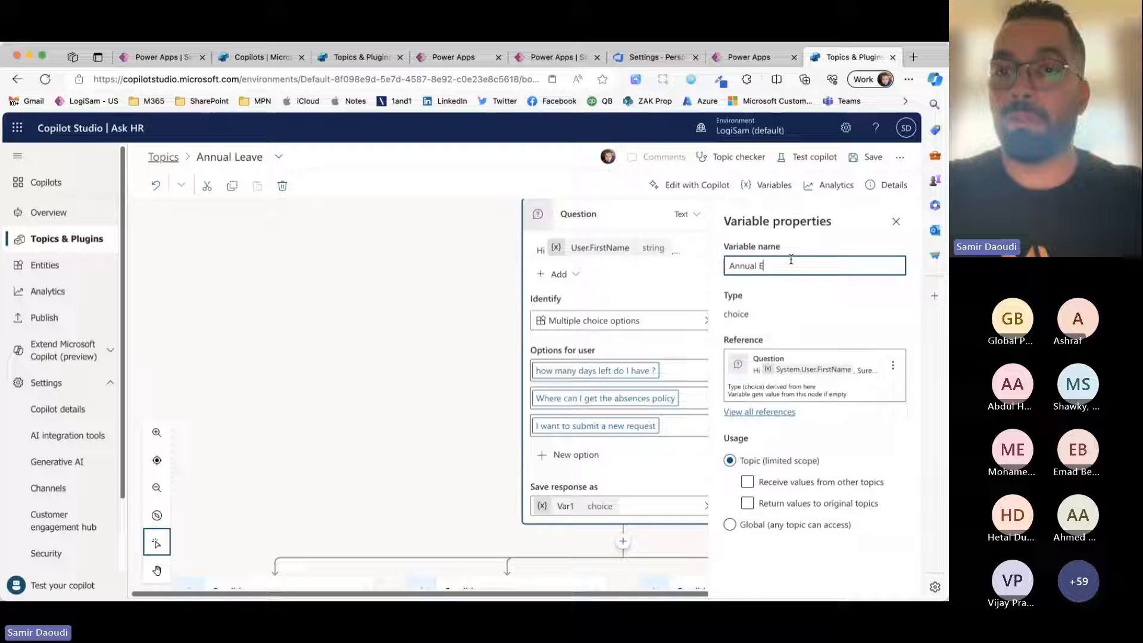
key("BackSpace")
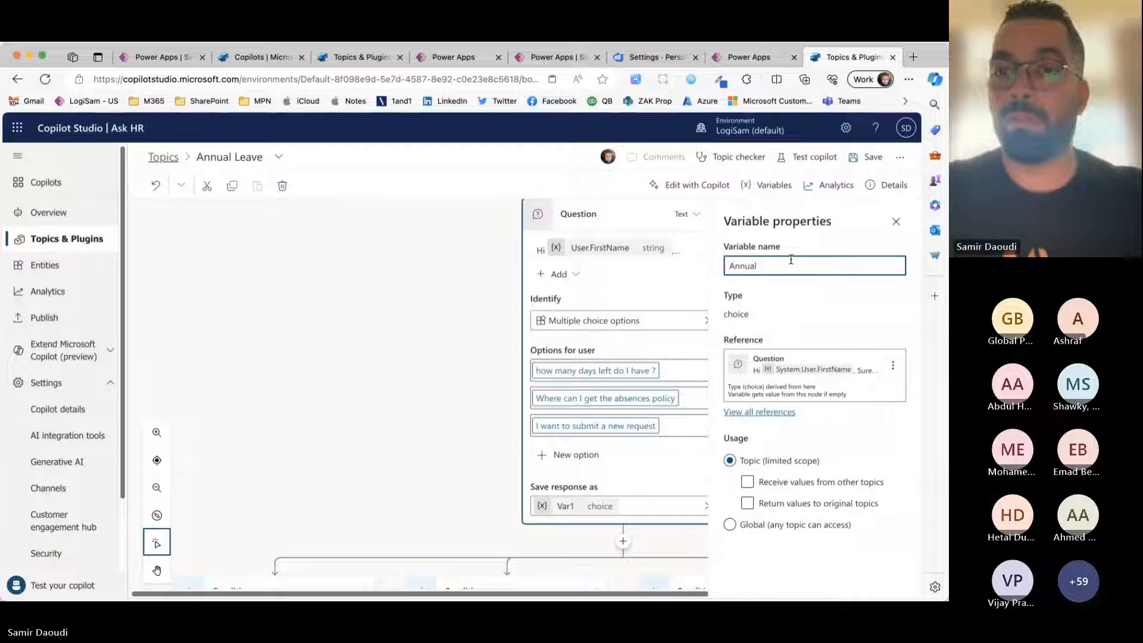
type("Leave_Action")
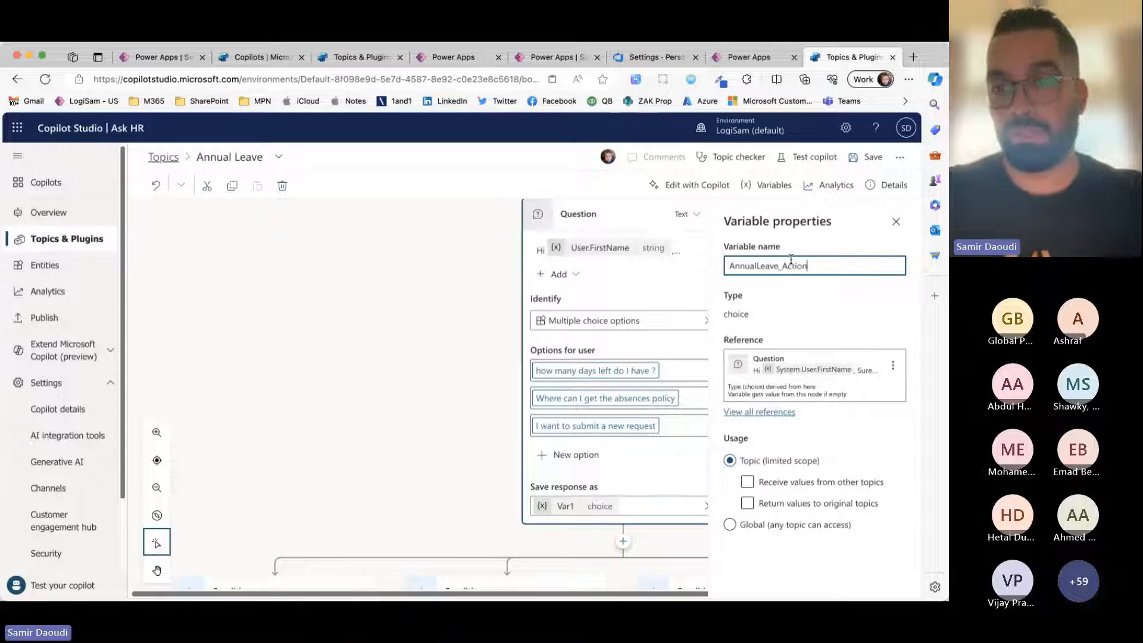
left_click(475, 425)
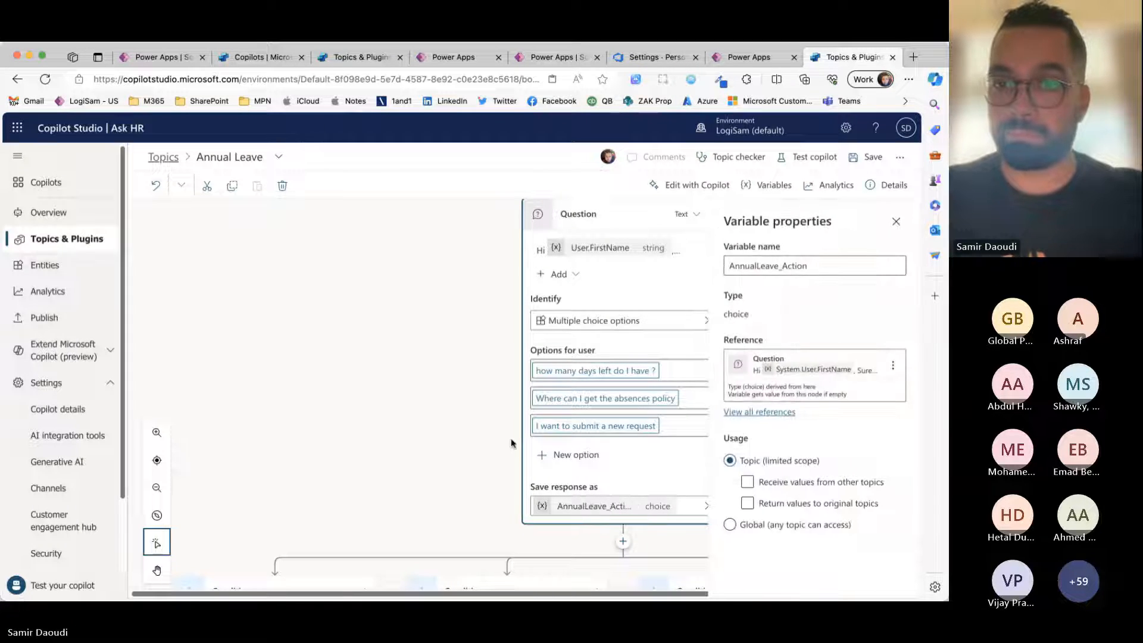
left_click(902, 220)
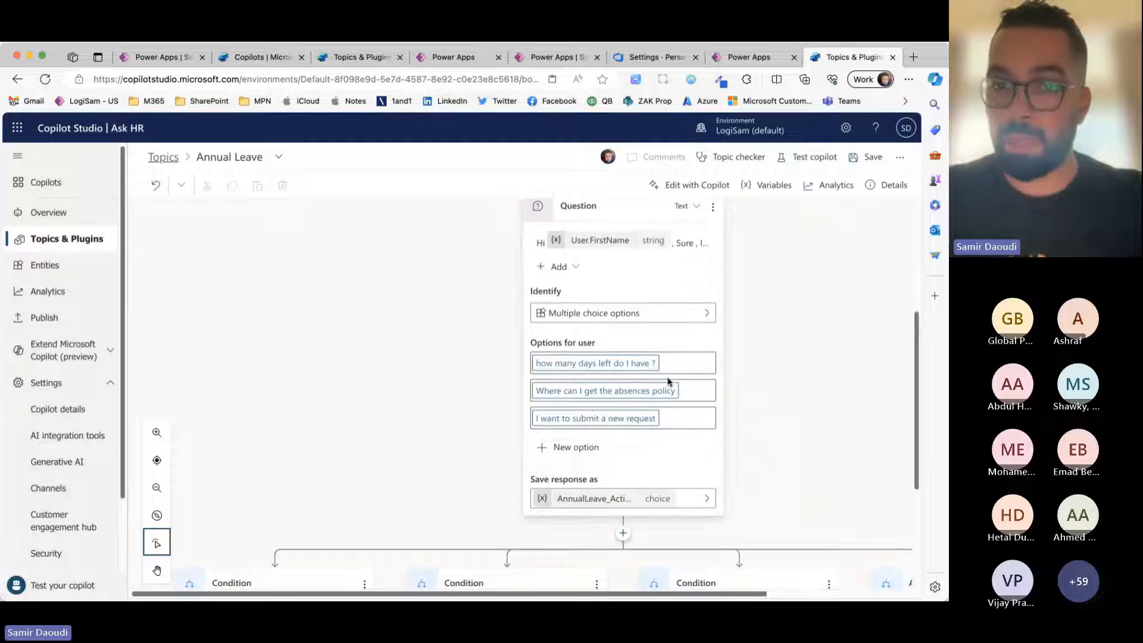
Step: Review the actions that can be called under the "how many days left do I have ?" condition without adding one
scroll(595, 381, "down", 3)
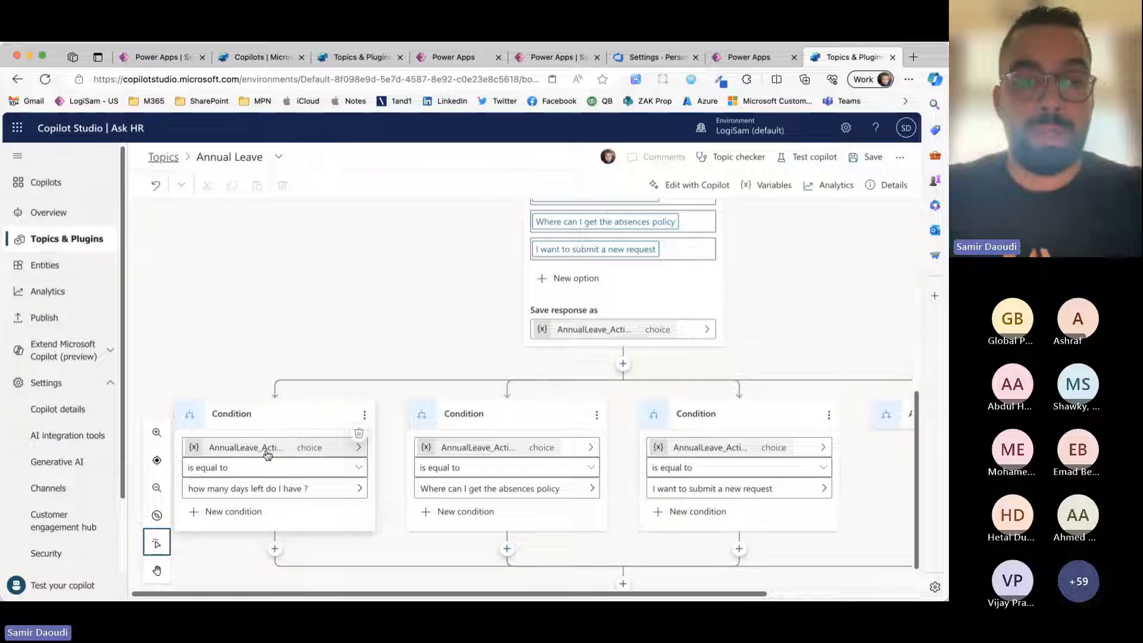
scroll(309, 524, "down", 1)
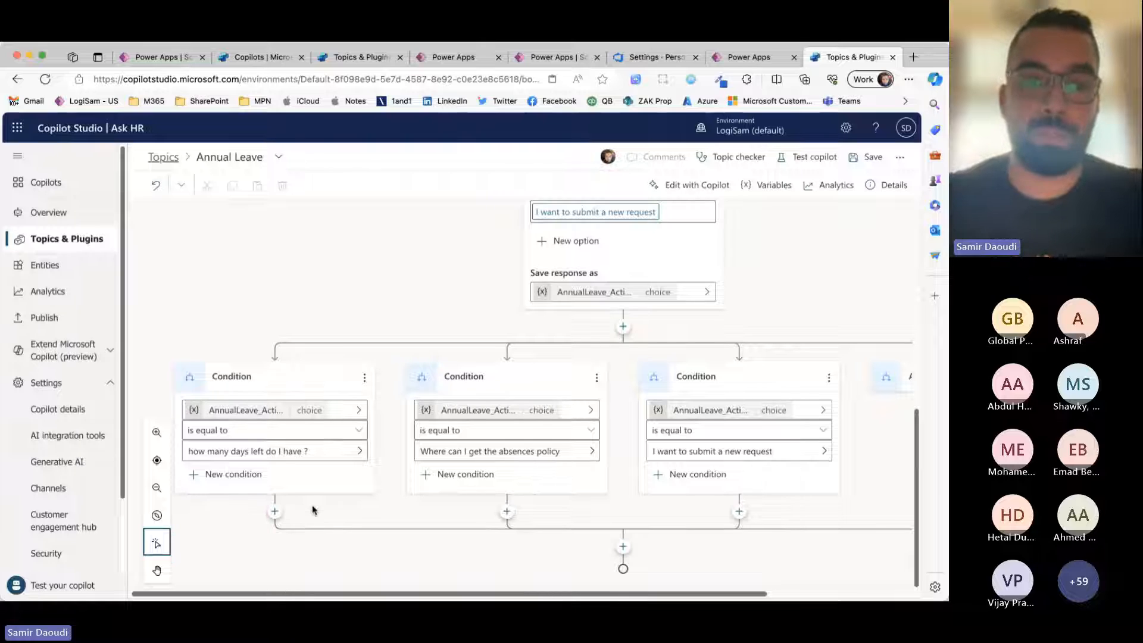
left_click(274, 511)
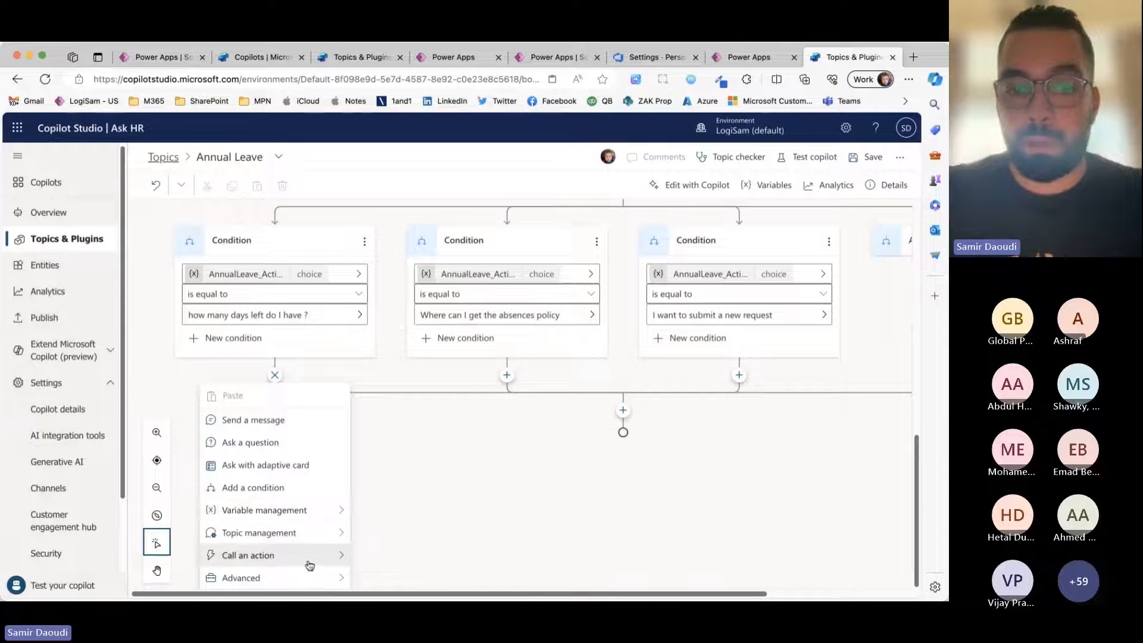
mouse_move(310, 565)
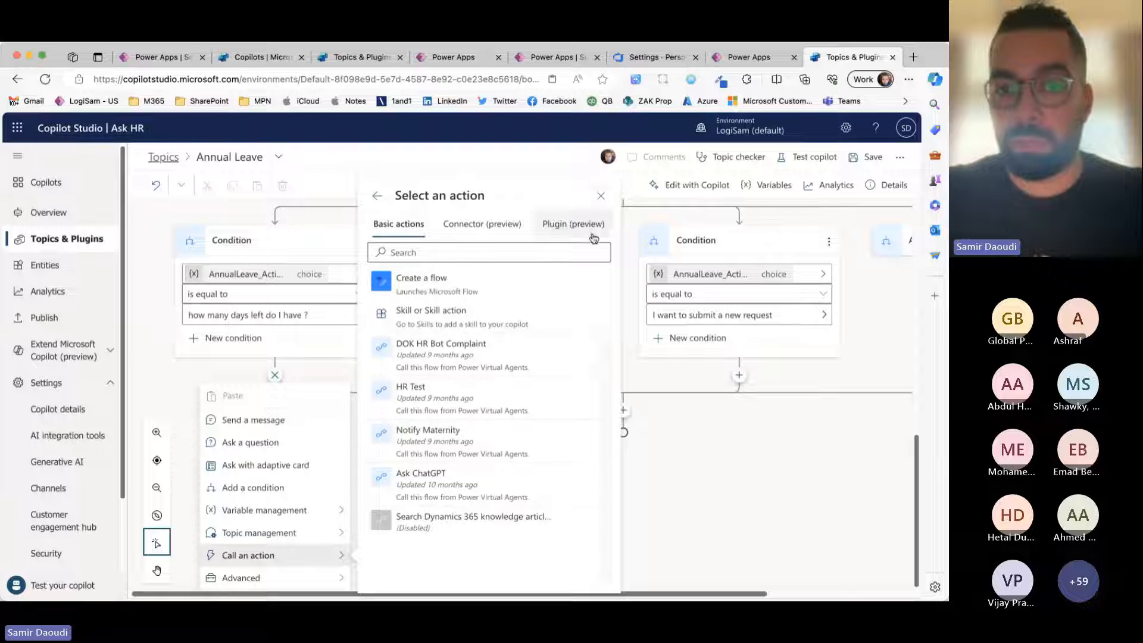
left_click(601, 196)
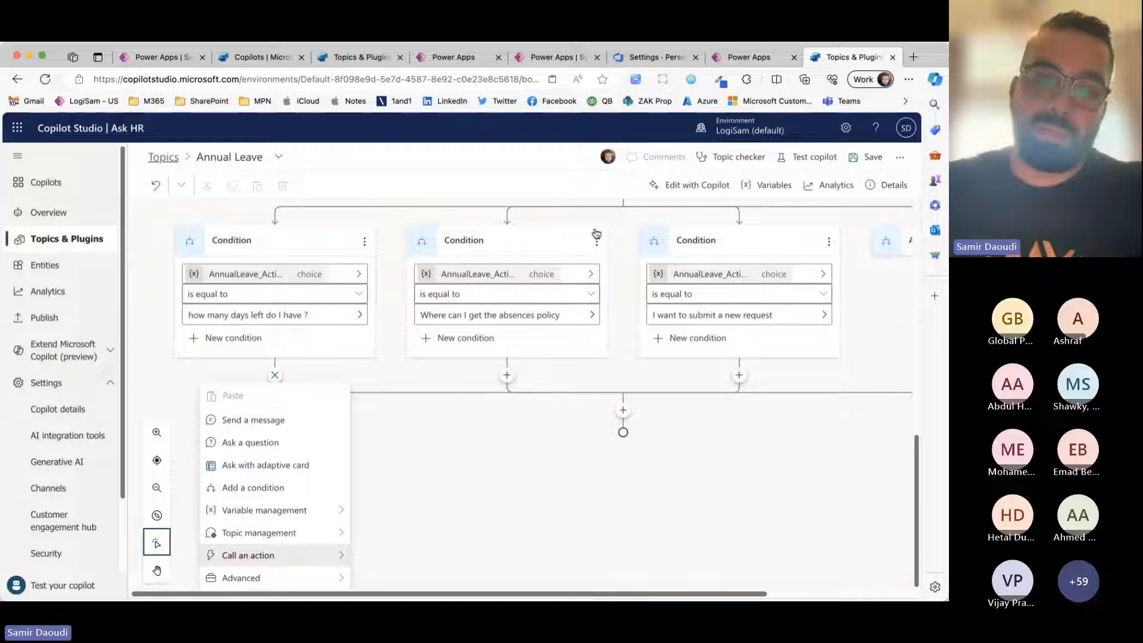
left_click(530, 434)
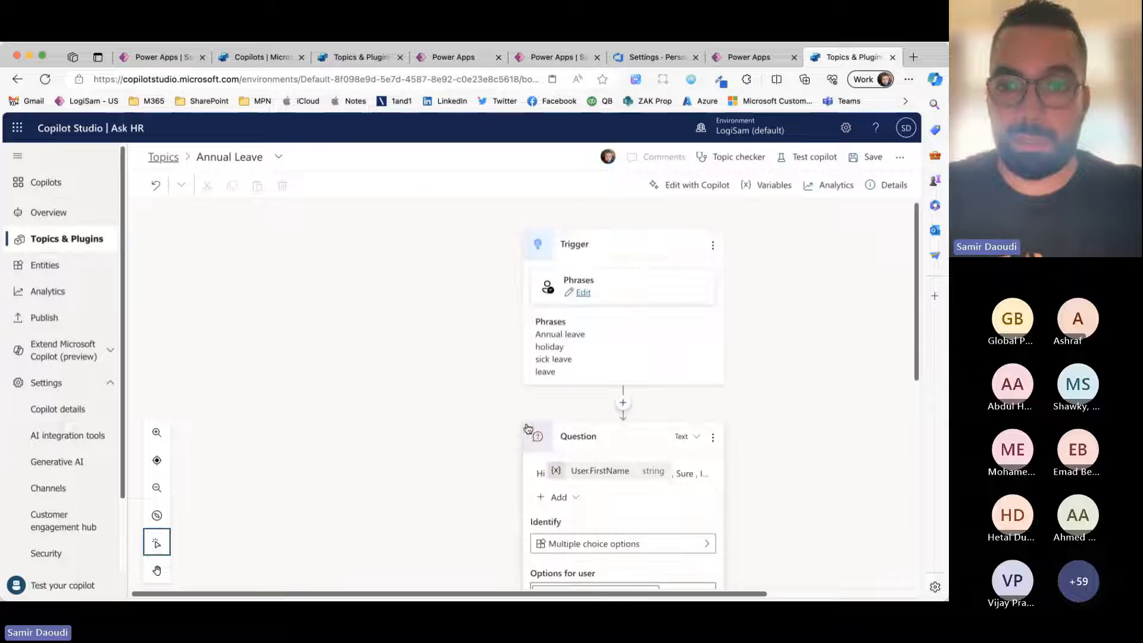
Step: Add a message node under the "how many days left do I have ?" condition
scroll(253, 436, "down", 10)
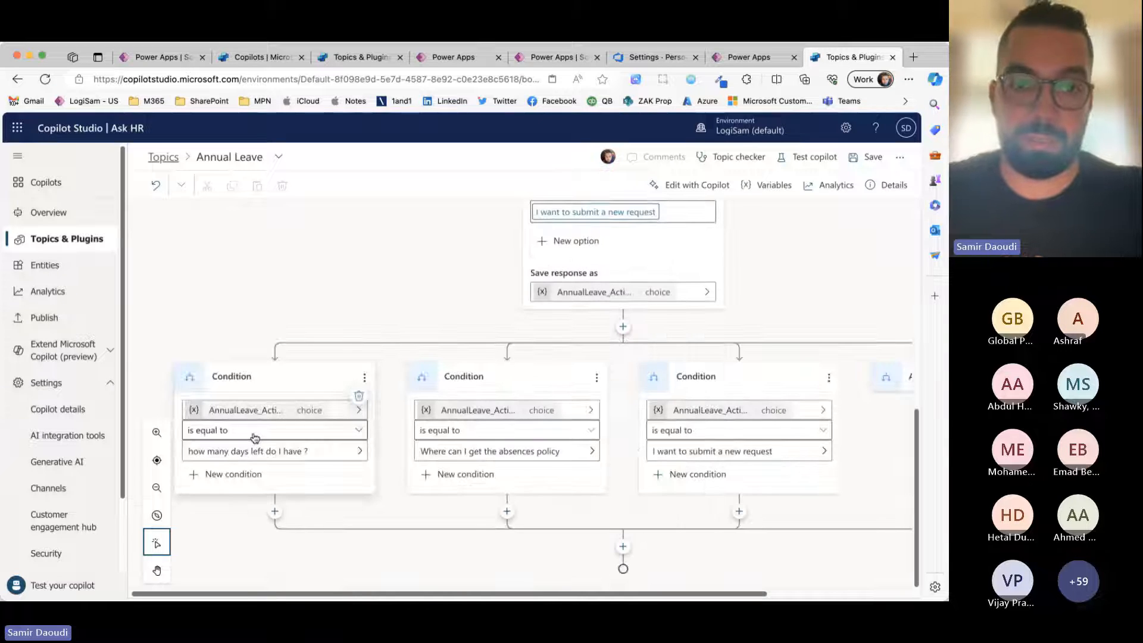
left_click(275, 510)
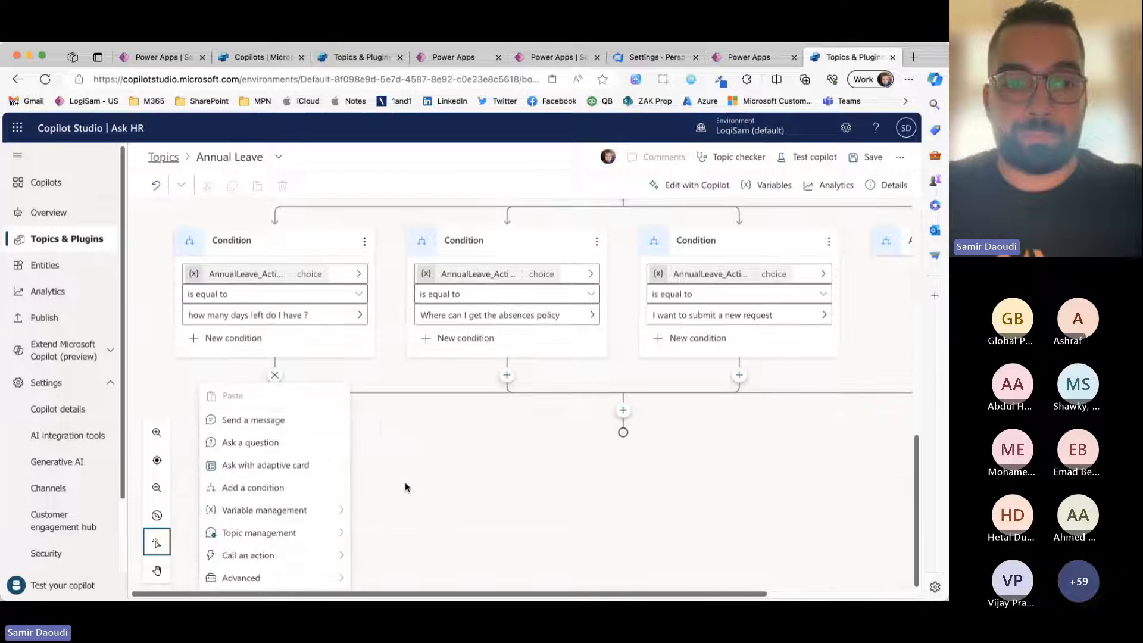
left_click(299, 421)
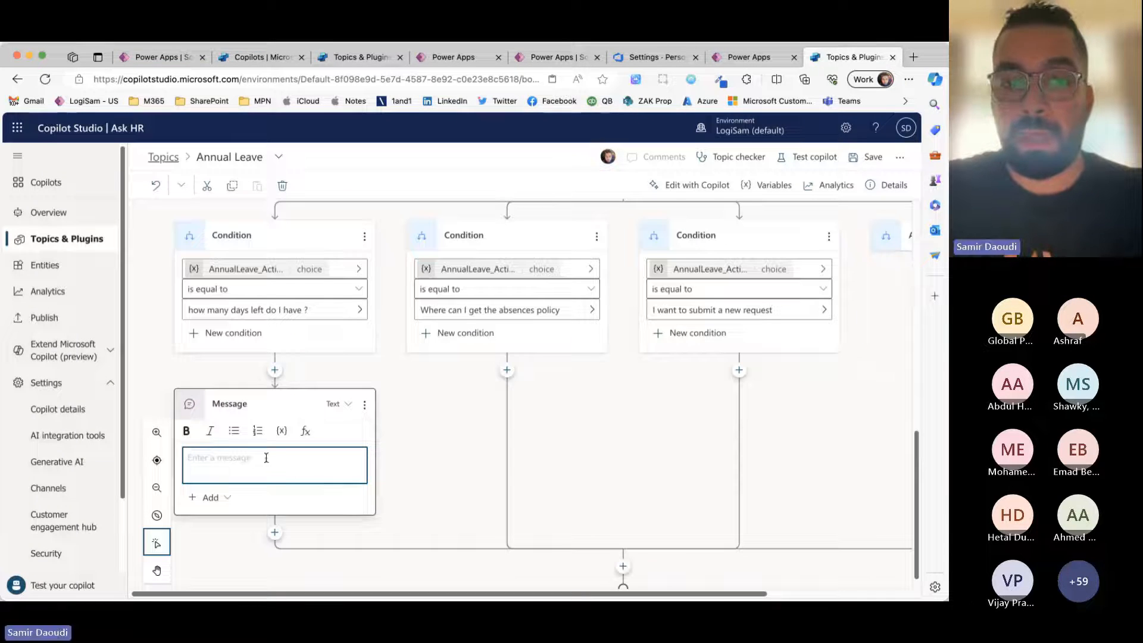
left_click(340, 390)
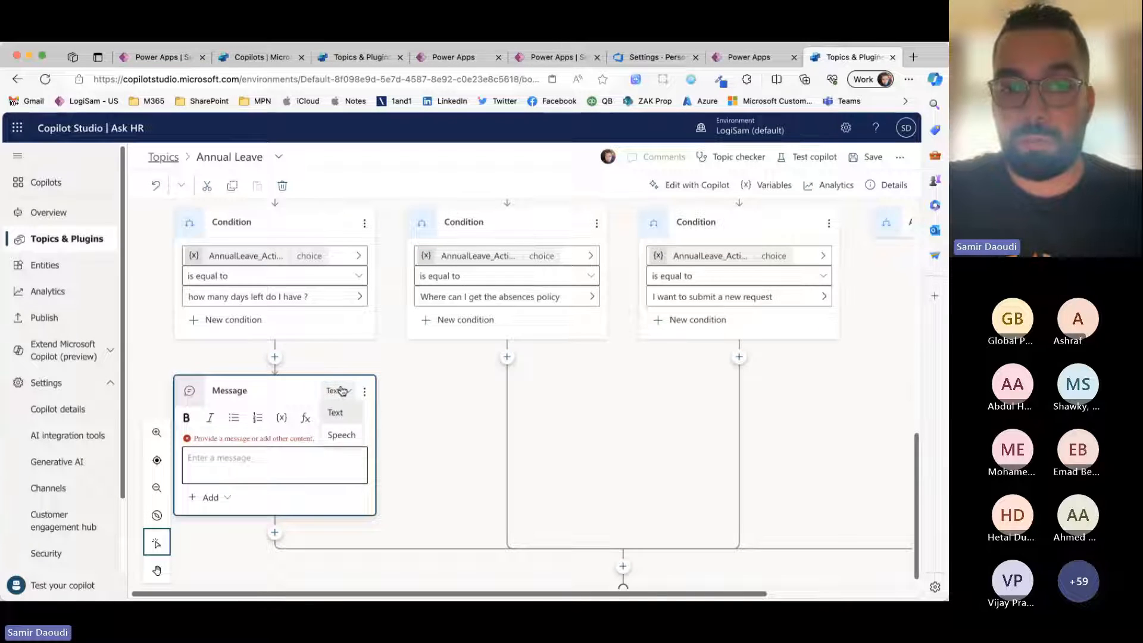
left_click(281, 470)
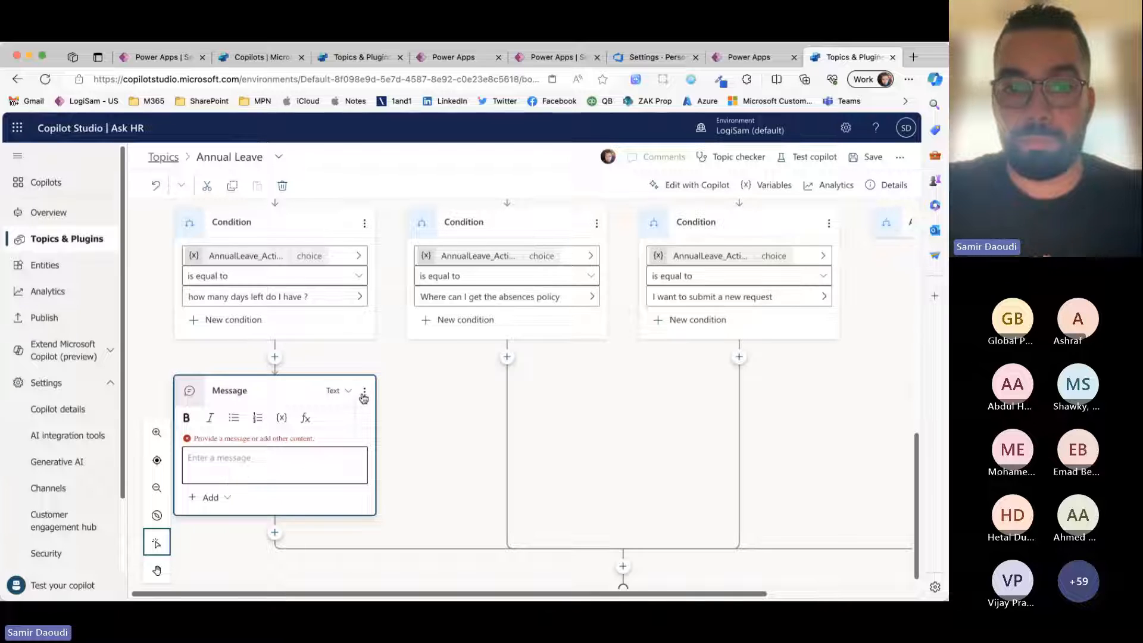
left_click(364, 391)
left_click(263, 467)
left_click(222, 498)
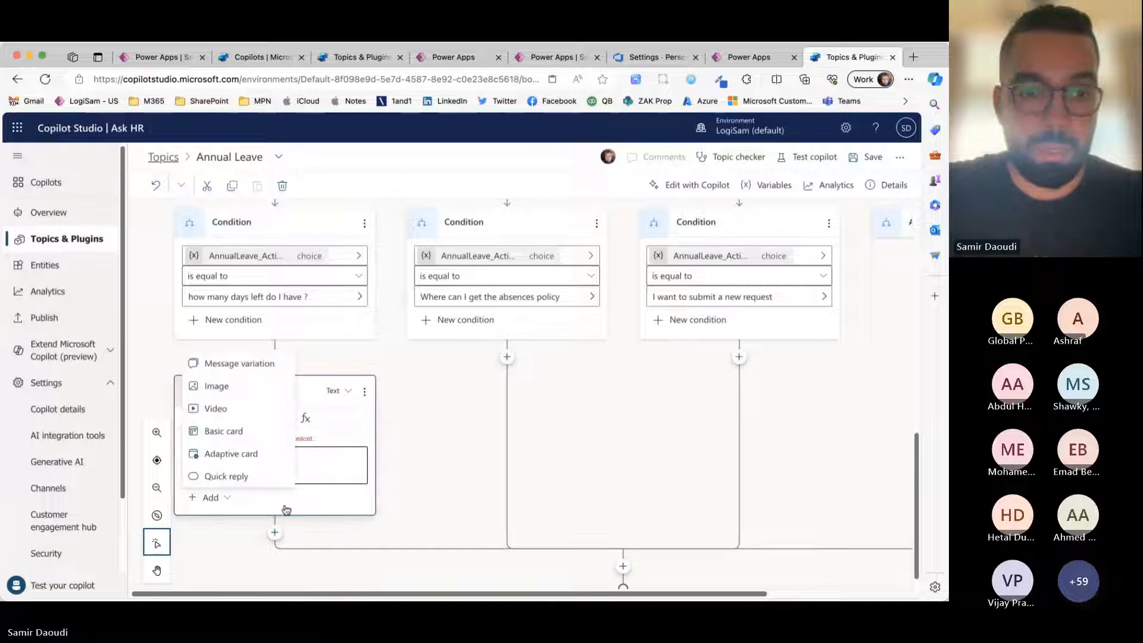
left_click(208, 499)
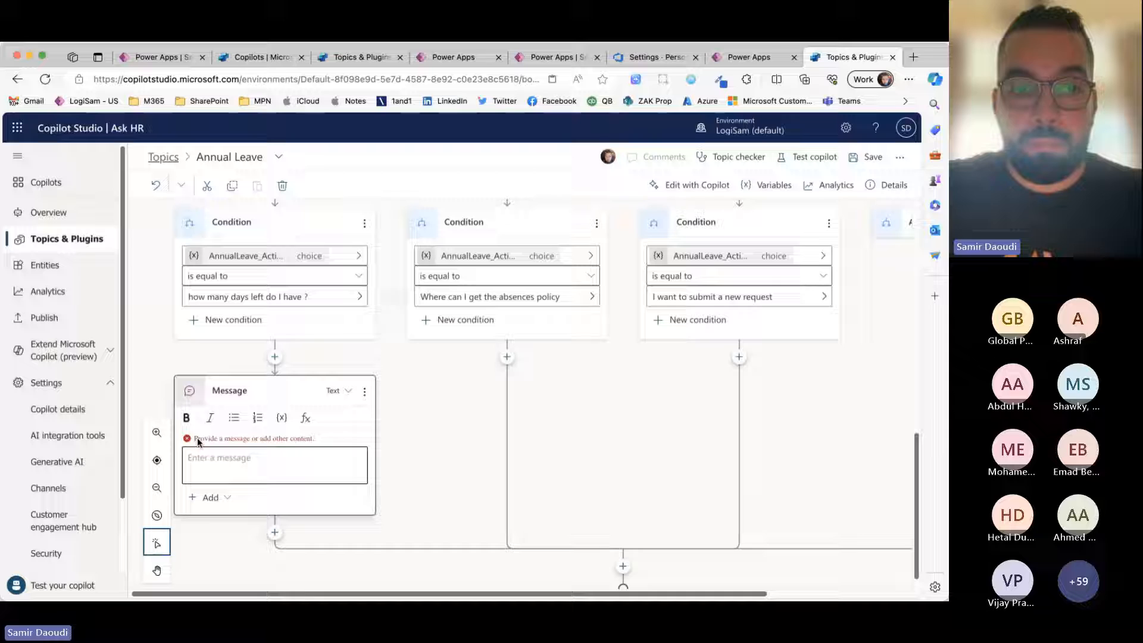
left_click(225, 461)
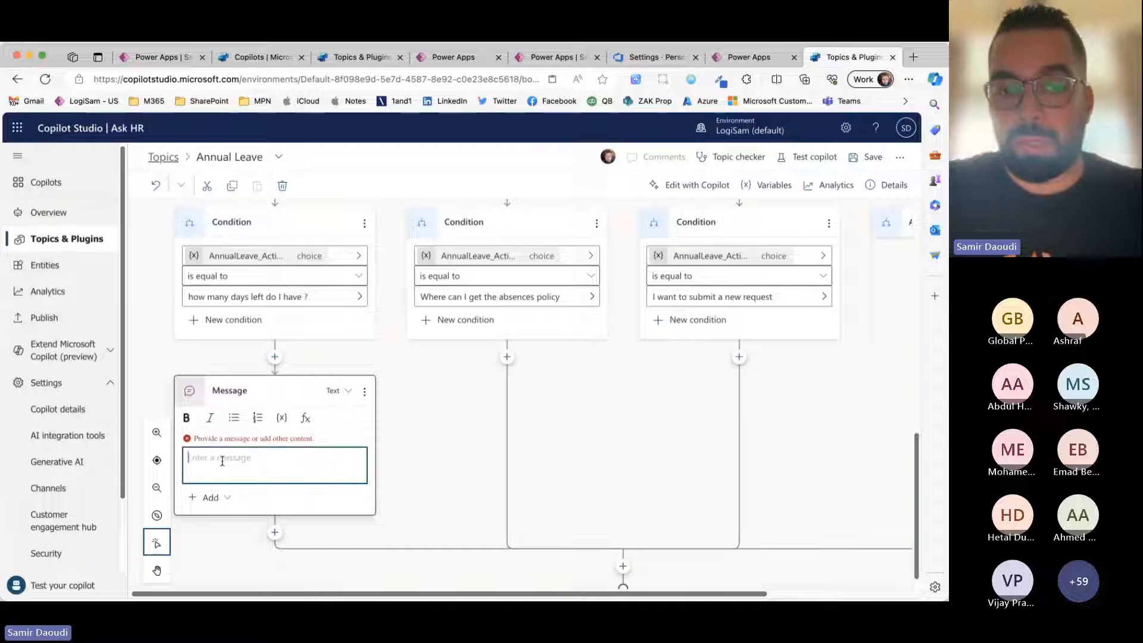
Step: Add an adaptive card to the new message node
left_click(229, 499)
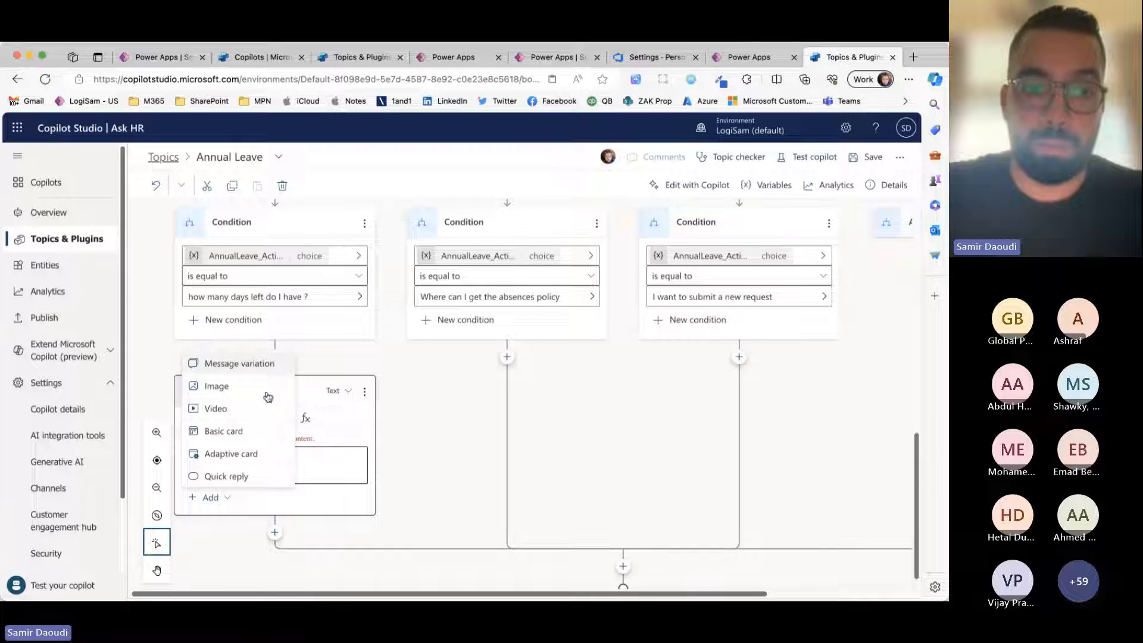
left_click(243, 457)
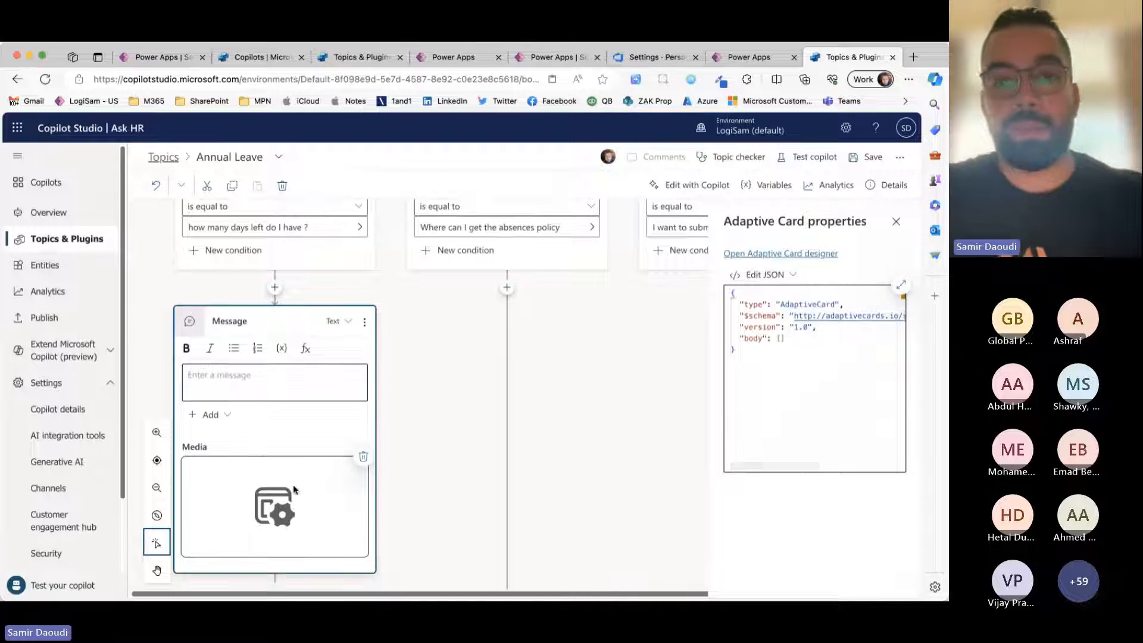
Step: Switch to Visual Studio Code and examine the adaptive card JSON in "Adaptive Card - Days Left.txt" from its beginning
key("super+Tab")
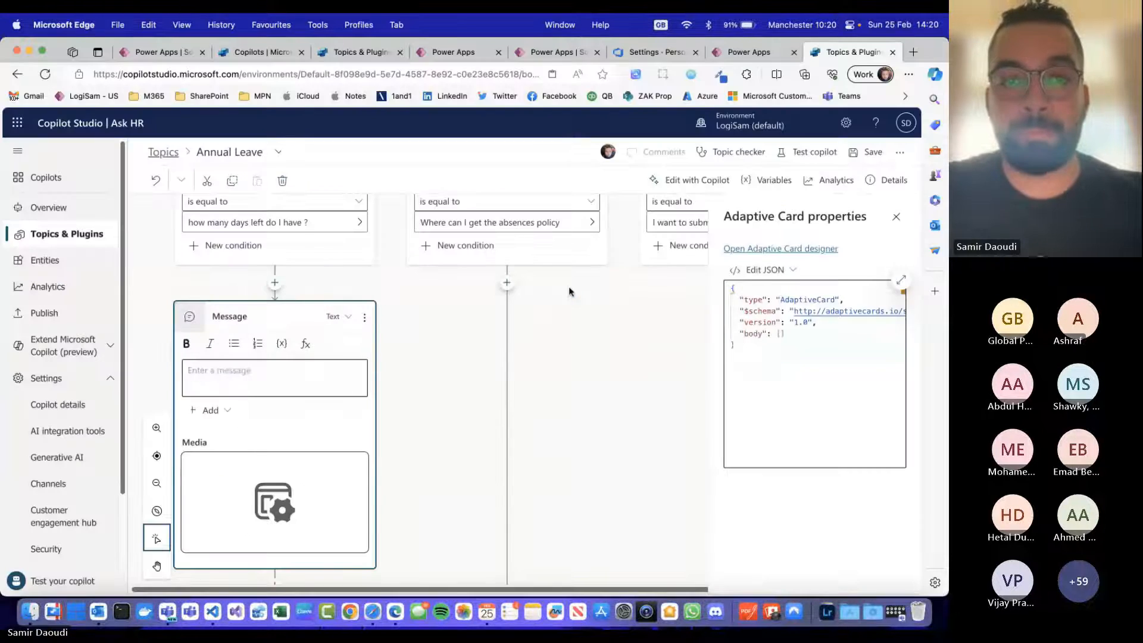
key("super+Tab")
left_click(352, 292)
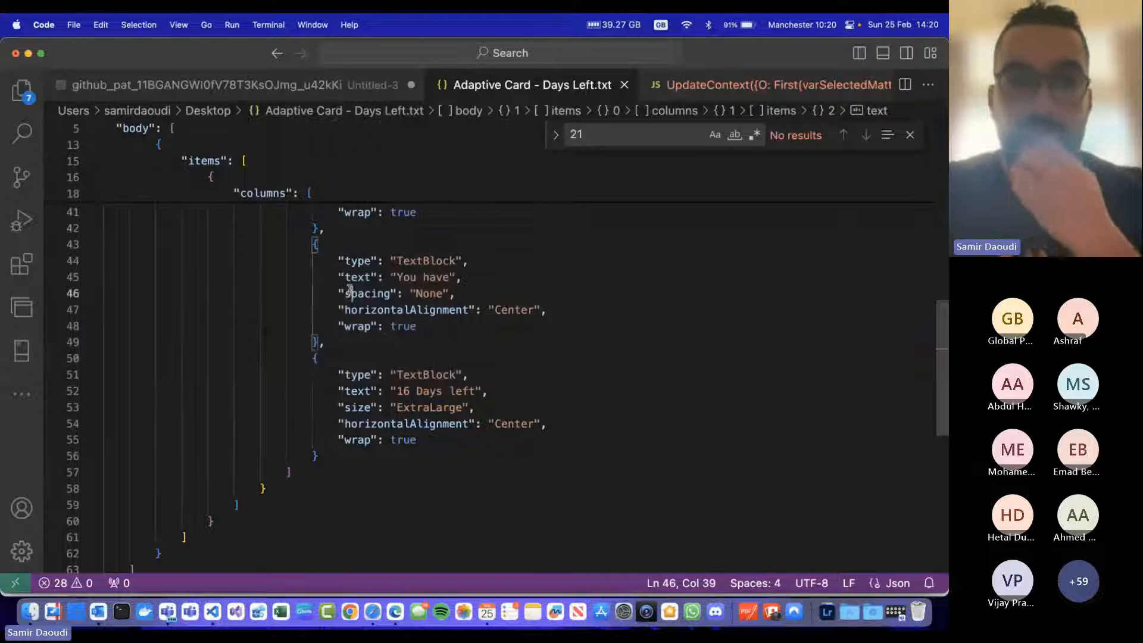
scroll(339, 298, "up", 7)
scroll(338, 297, "down", 8)
left_click(523, 194)
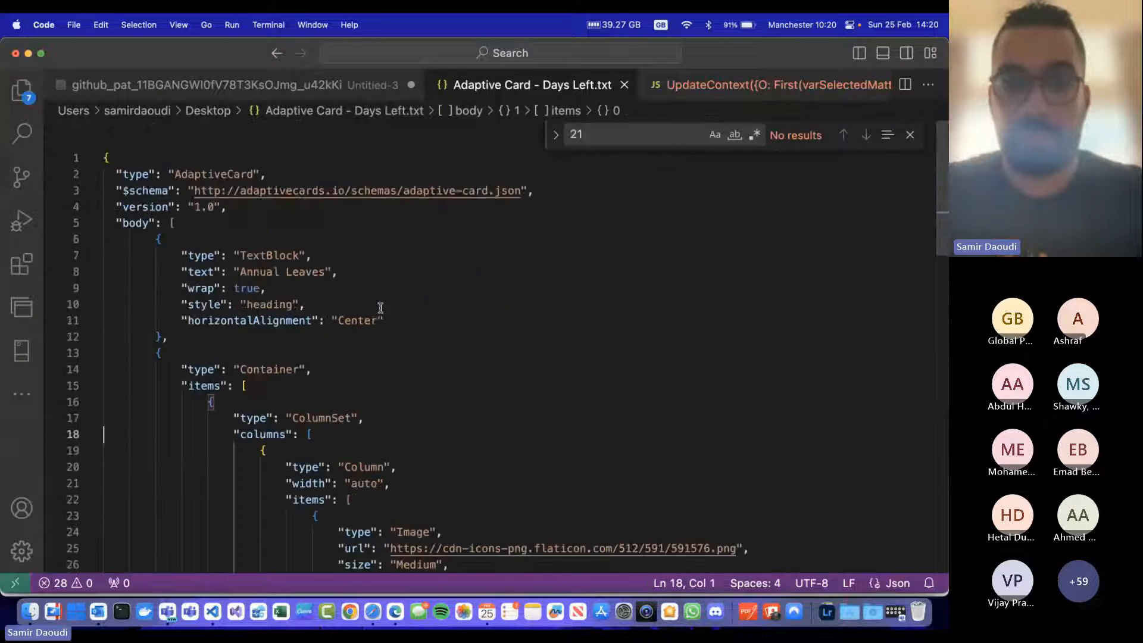
Step: Find the "16 Days left" text block near the end of the adaptive card JSON
scroll(381, 307, "down", 6)
scroll(380, 306, "down", 5)
scroll(381, 306, "up", 2)
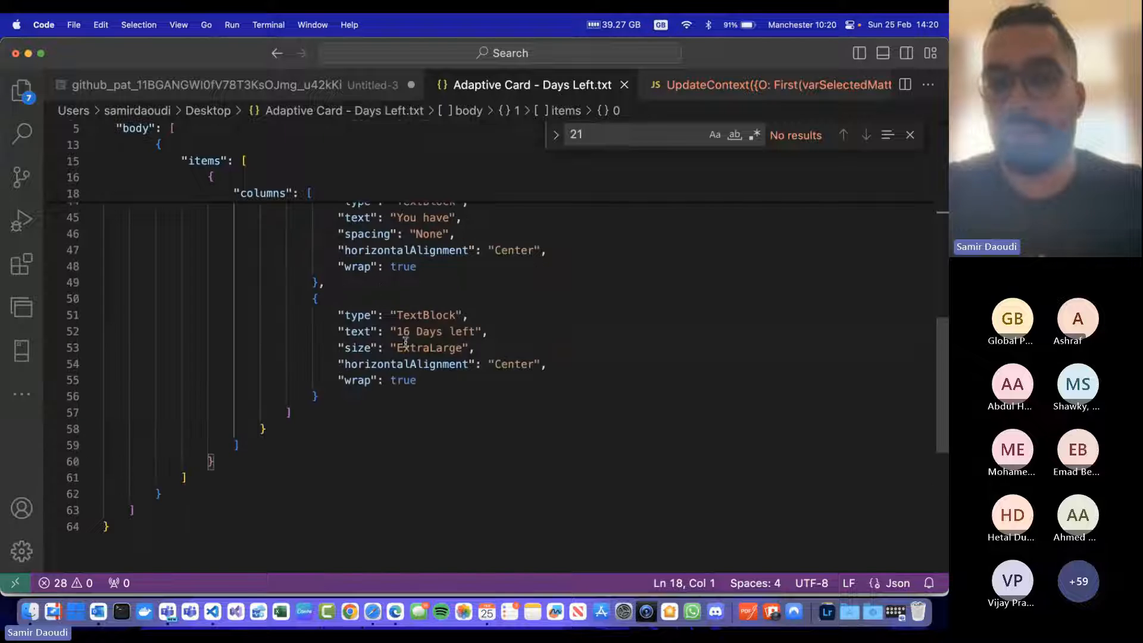
left_click_drag(397, 331, 498, 331)
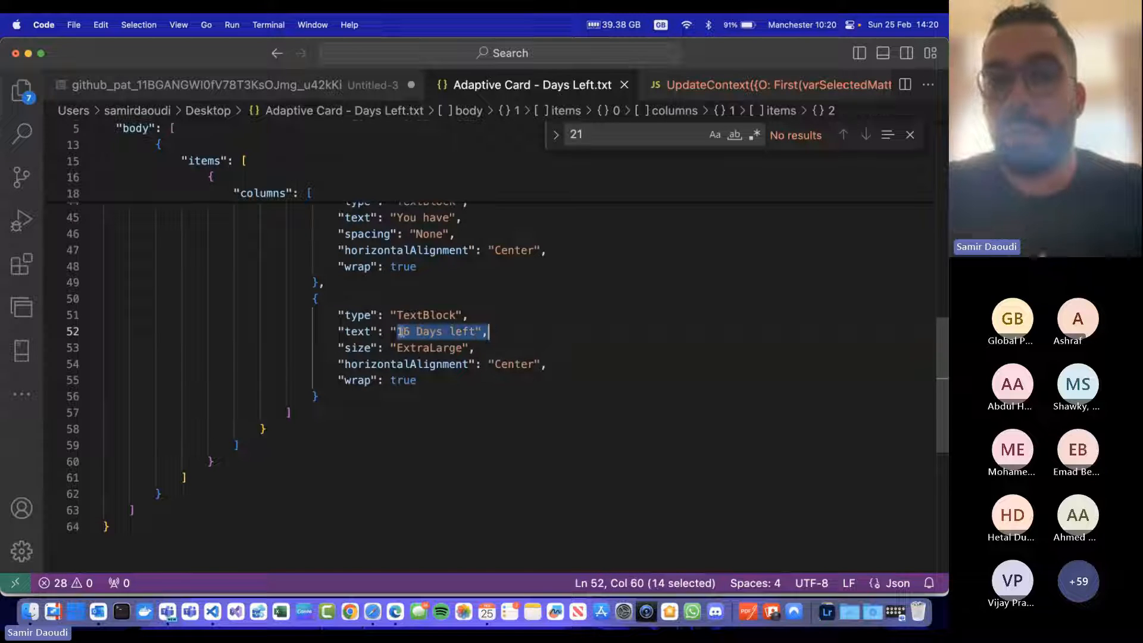
left_click_drag(400, 331, 416, 331)
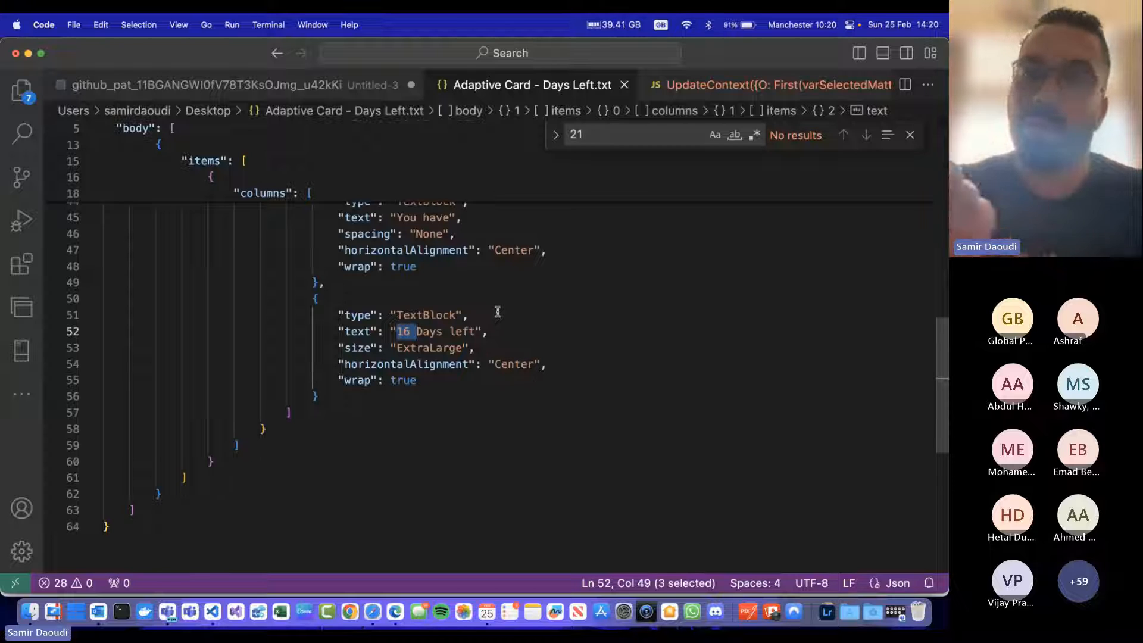
Step: Copy the complete adaptive card JSON and replace the card's default JSON in Copilot Studio with it
left_click(435, 462)
key("super+a")
key("super+Tab")
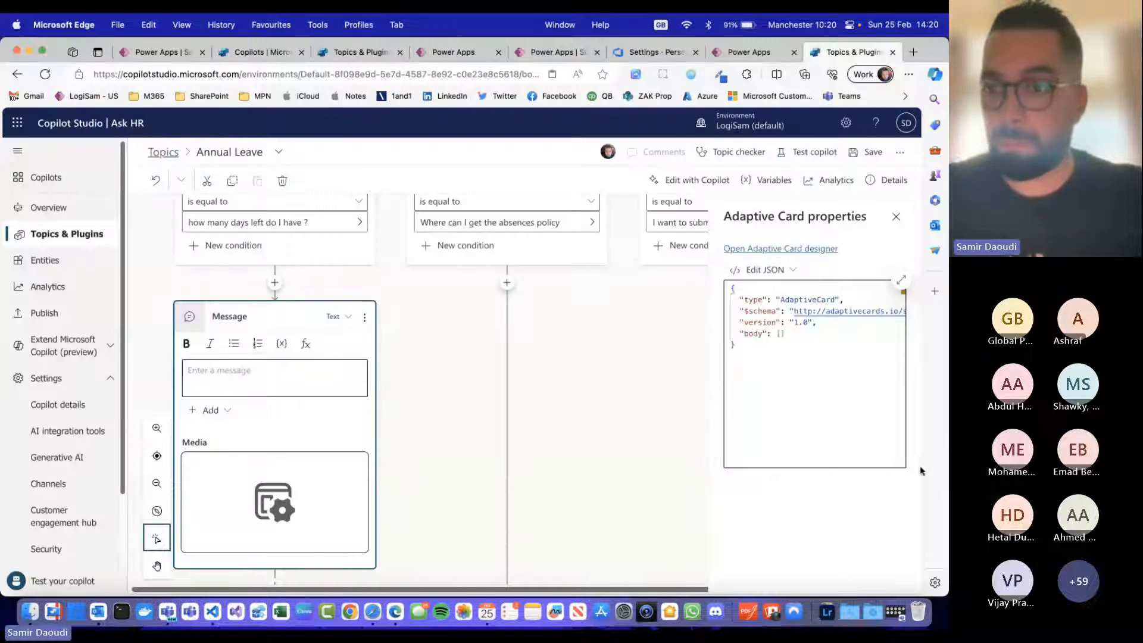
left_click(776, 352)
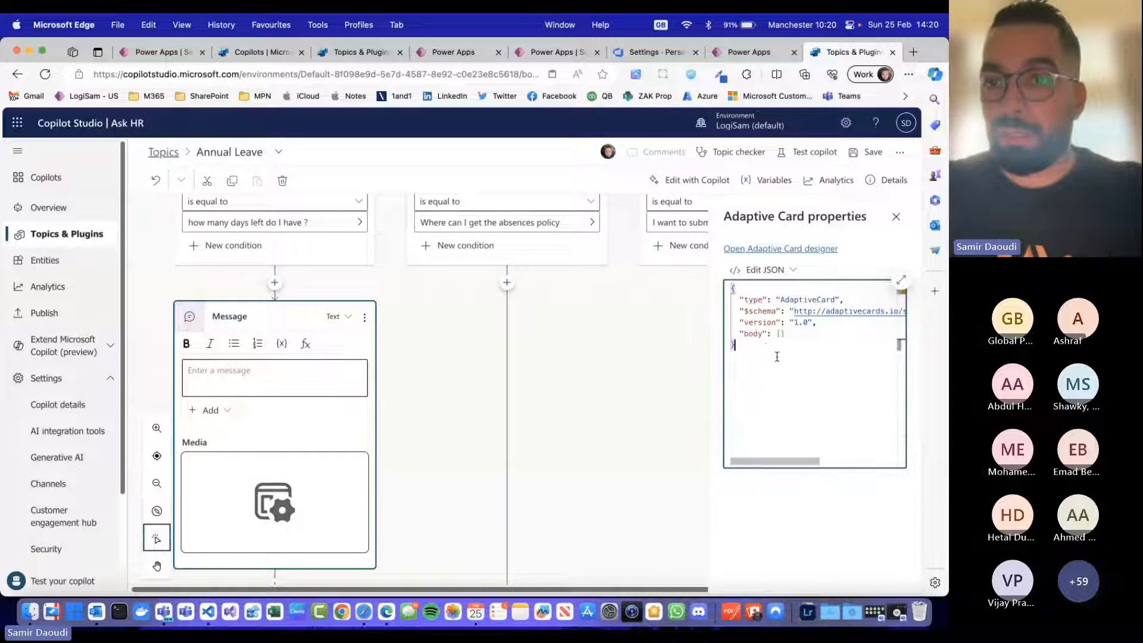
key("super+a")
key("super+v")
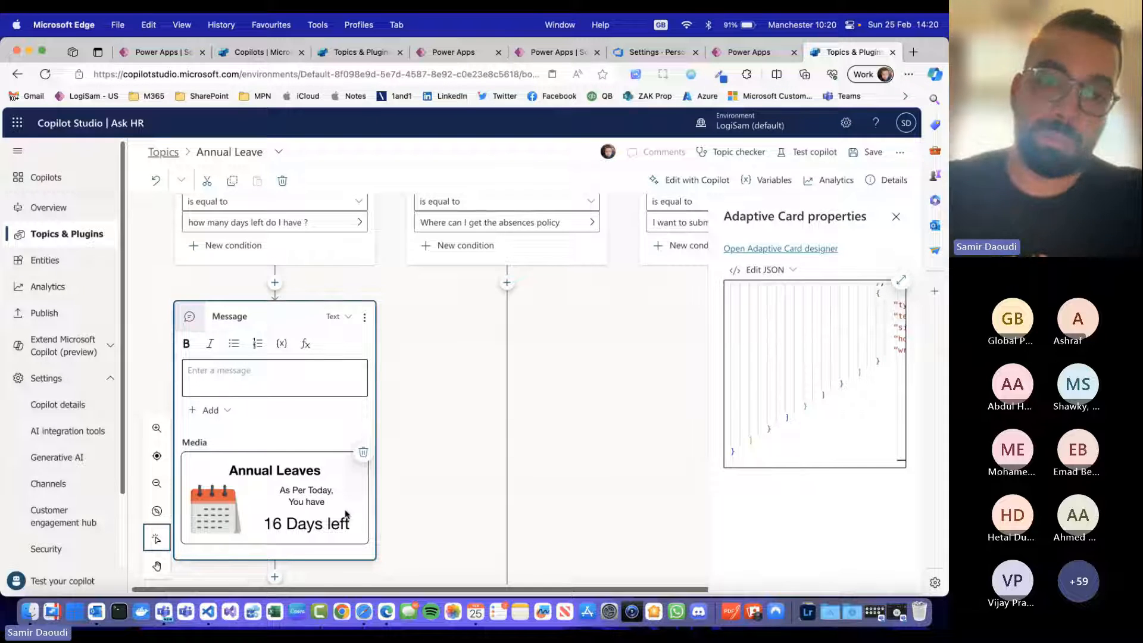
scroll(320, 520, "down", 2)
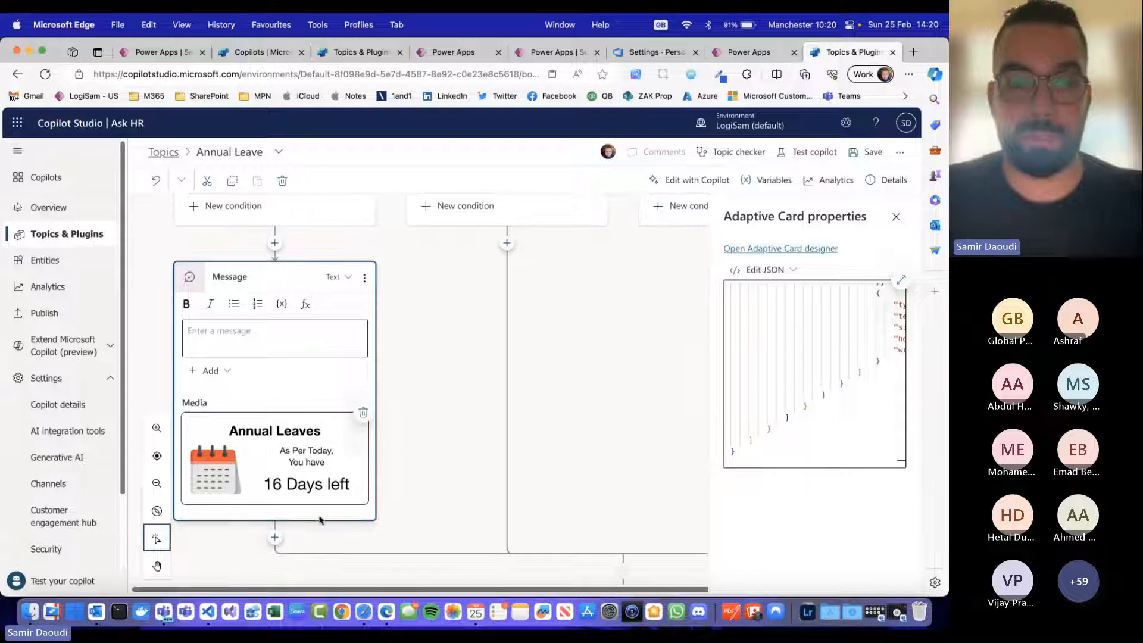
left_click(275, 537)
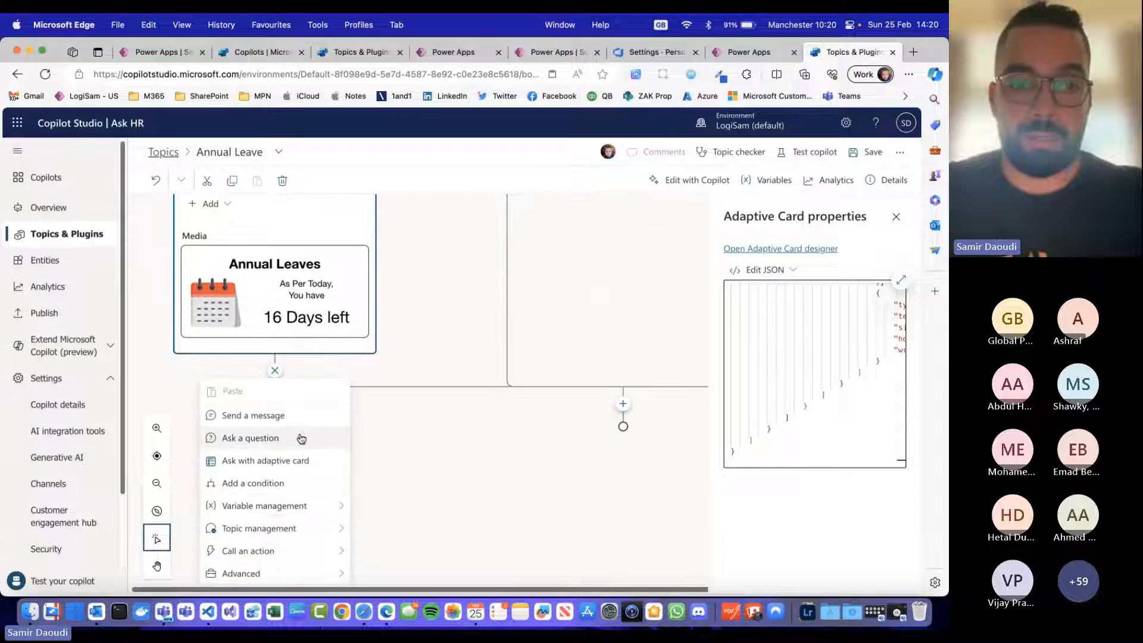
left_click(415, 441)
left_click(623, 541)
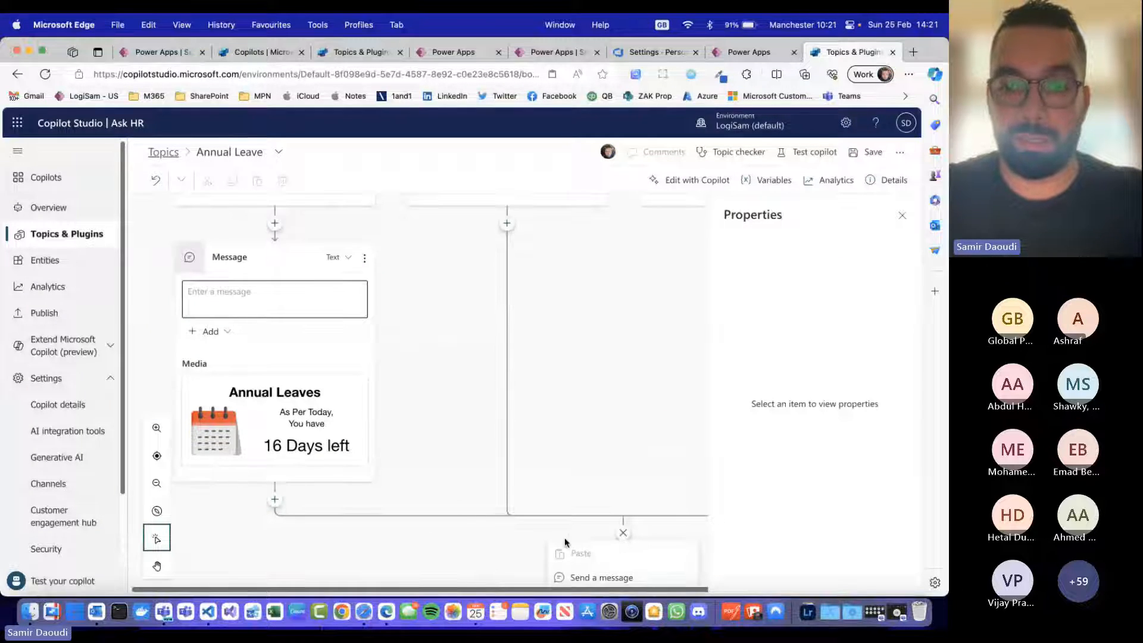
scroll(534, 486, "up", 3)
left_click(540, 484)
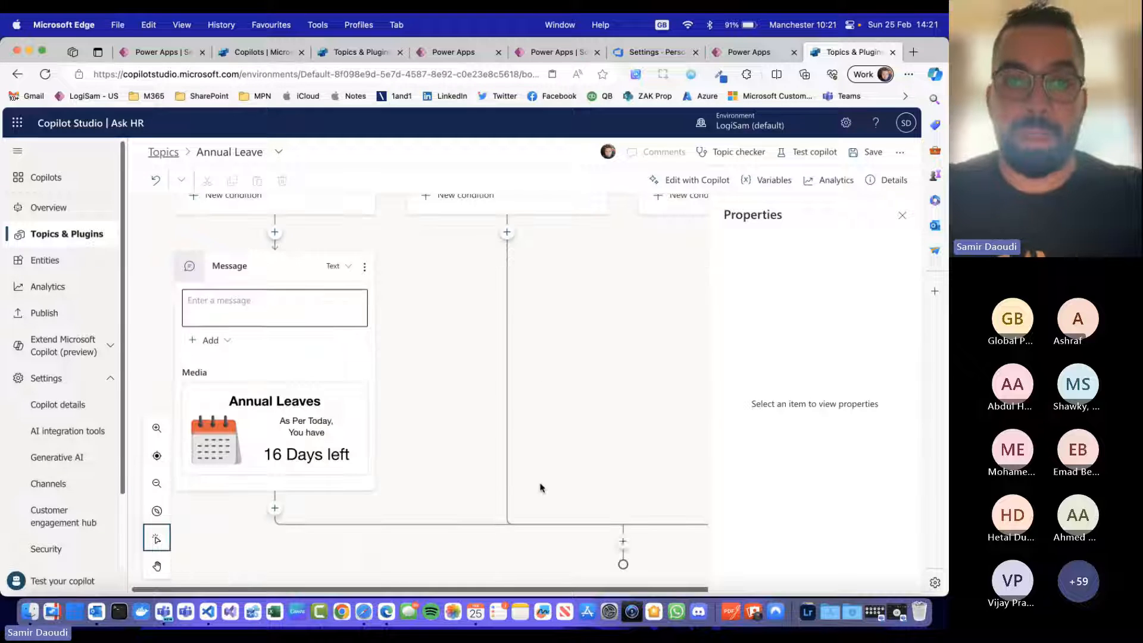
Step: Add a message node under the "Where can I get the absences policy" condition
scroll(539, 483, "up", 4)
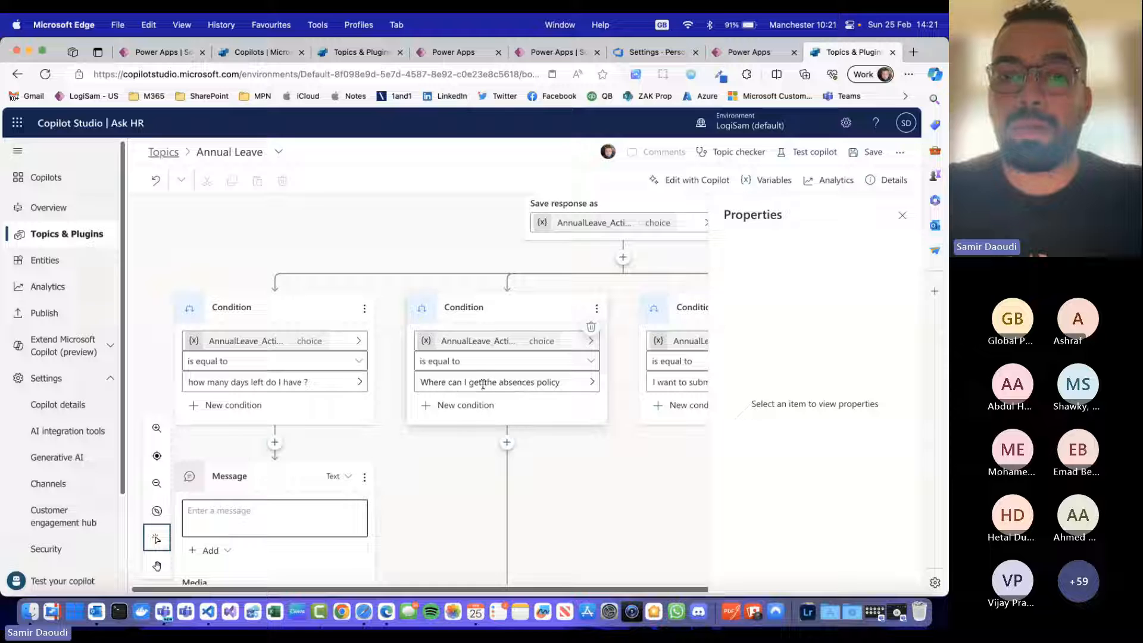
left_click(506, 443)
scroll(514, 473, "down", 1)
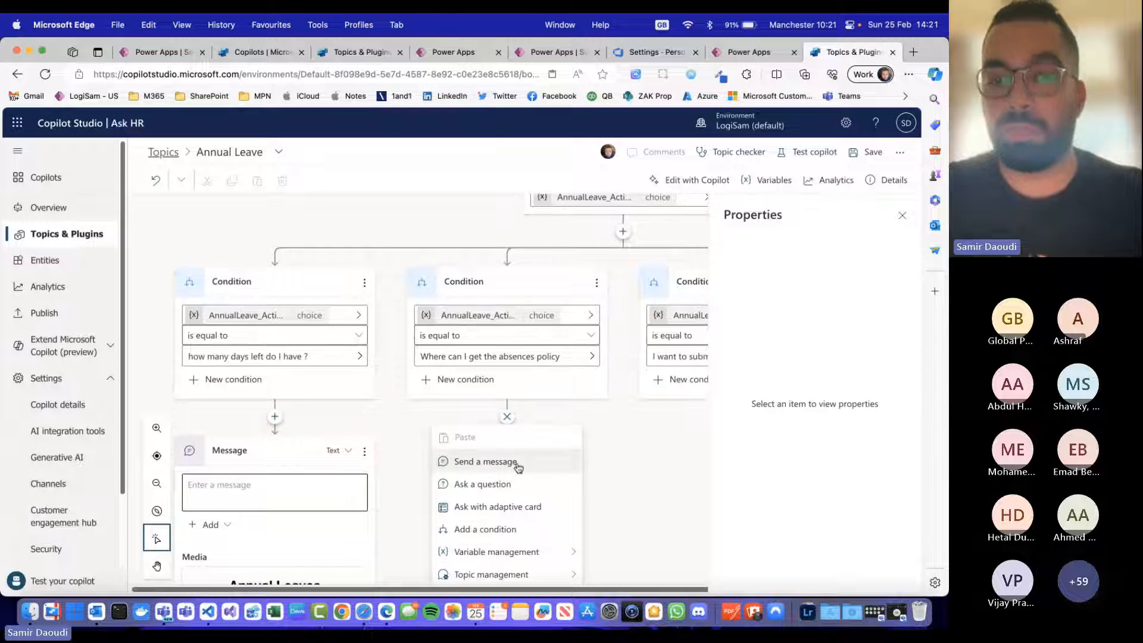
left_click(517, 462)
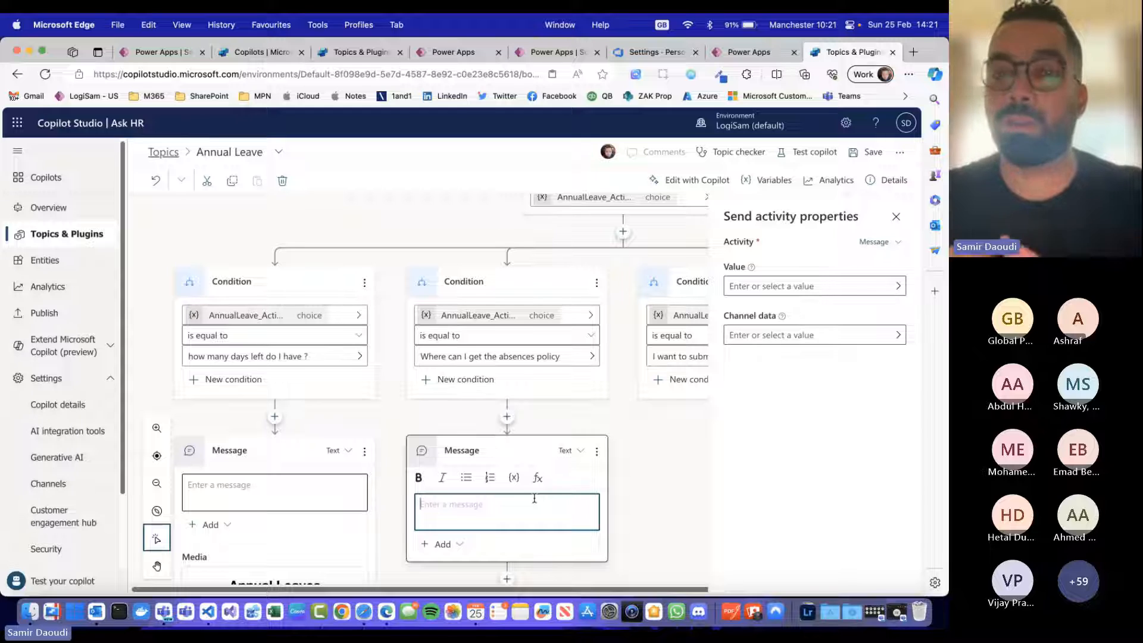
Step: Enter "Please visit our lovely HR SharePoint Portal, to get the policiy" as the new node's message, followed by a line break
type("Pleas")
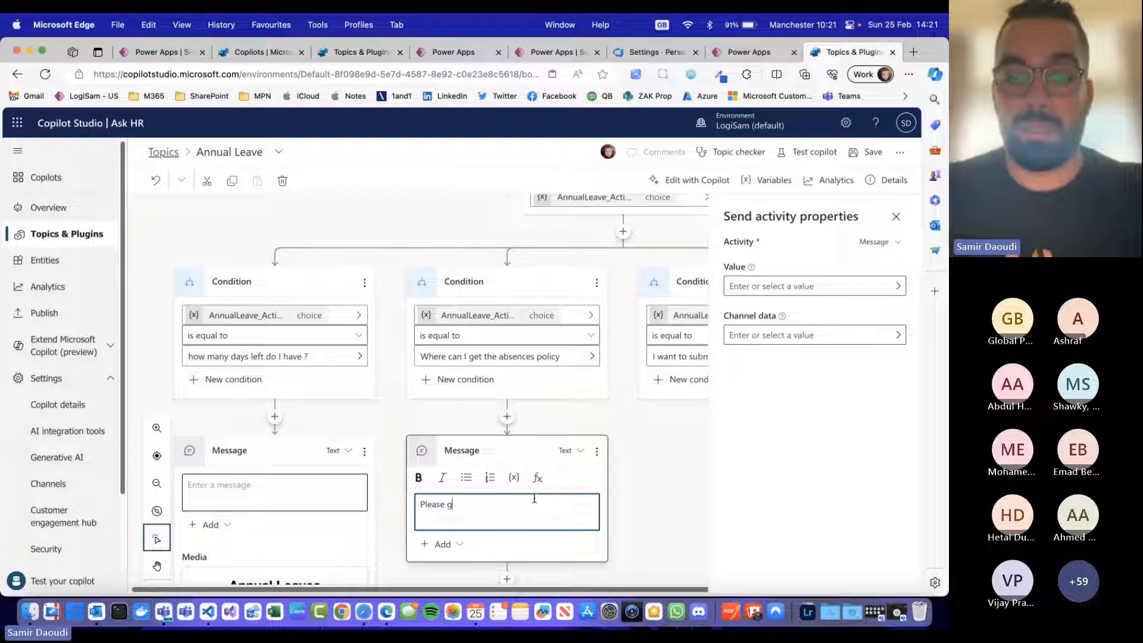
type("e visit our lovely")
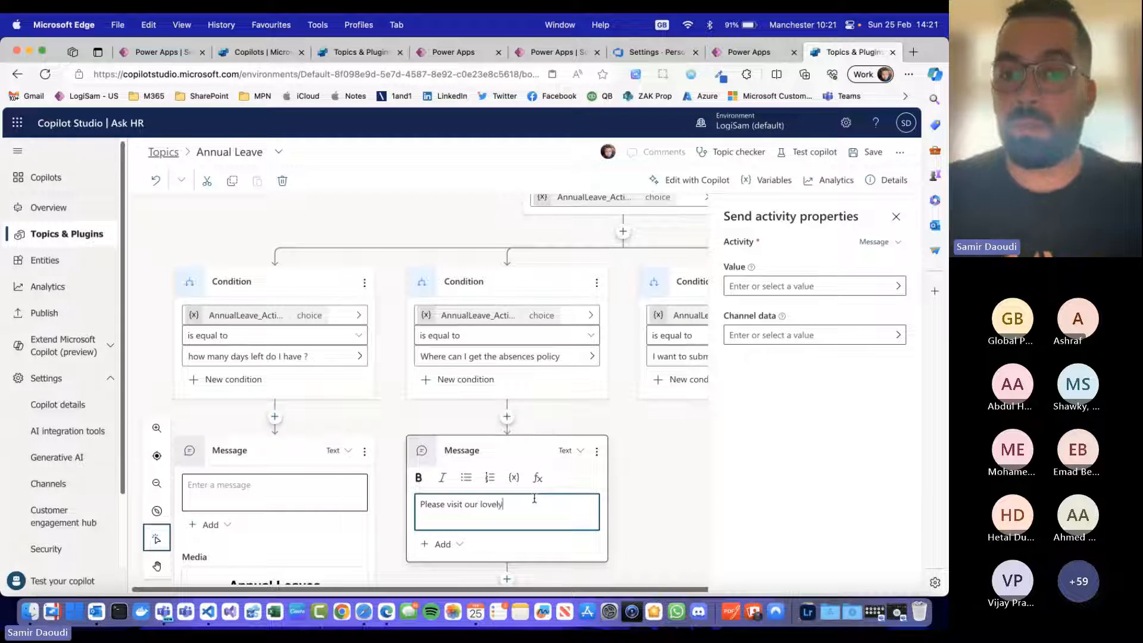
type(" HR SharePo")
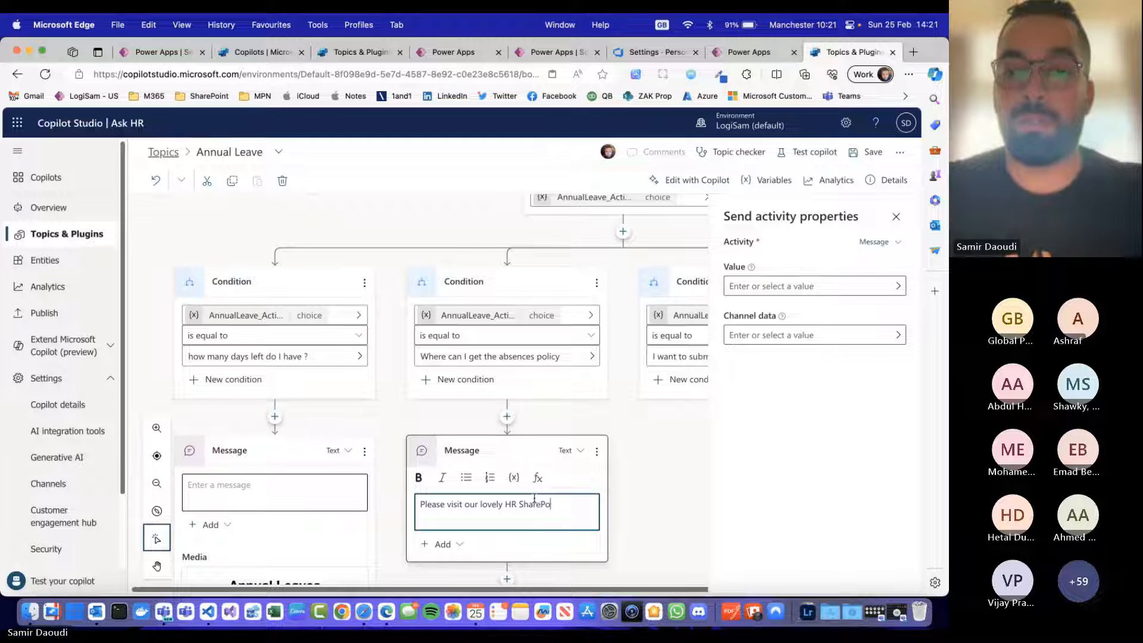
type("int Poral,")
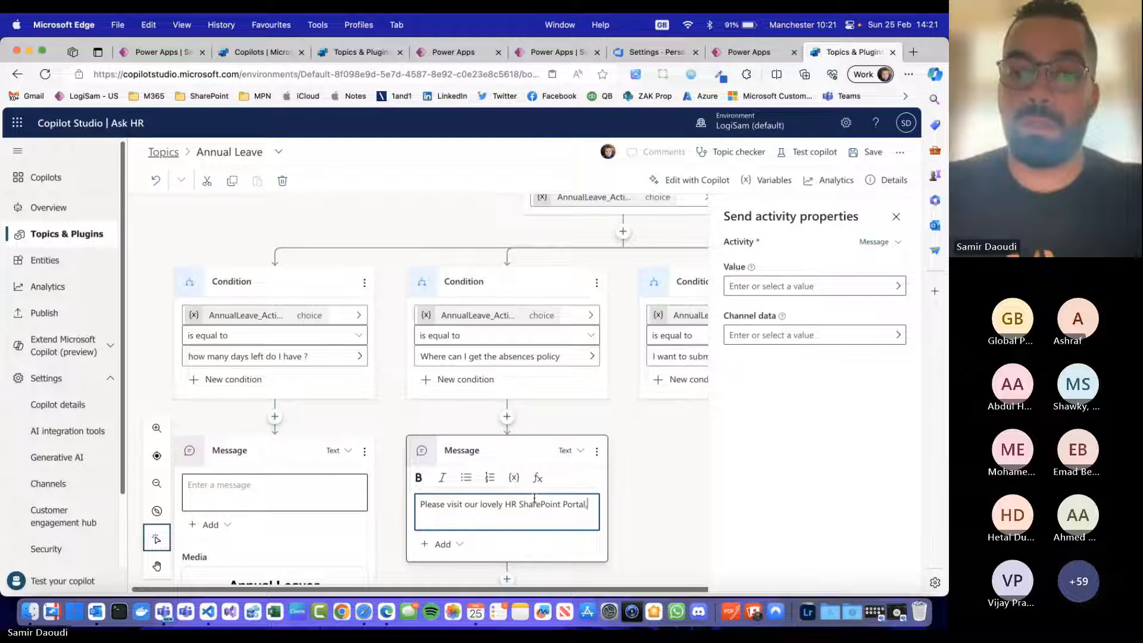
type(" to get")
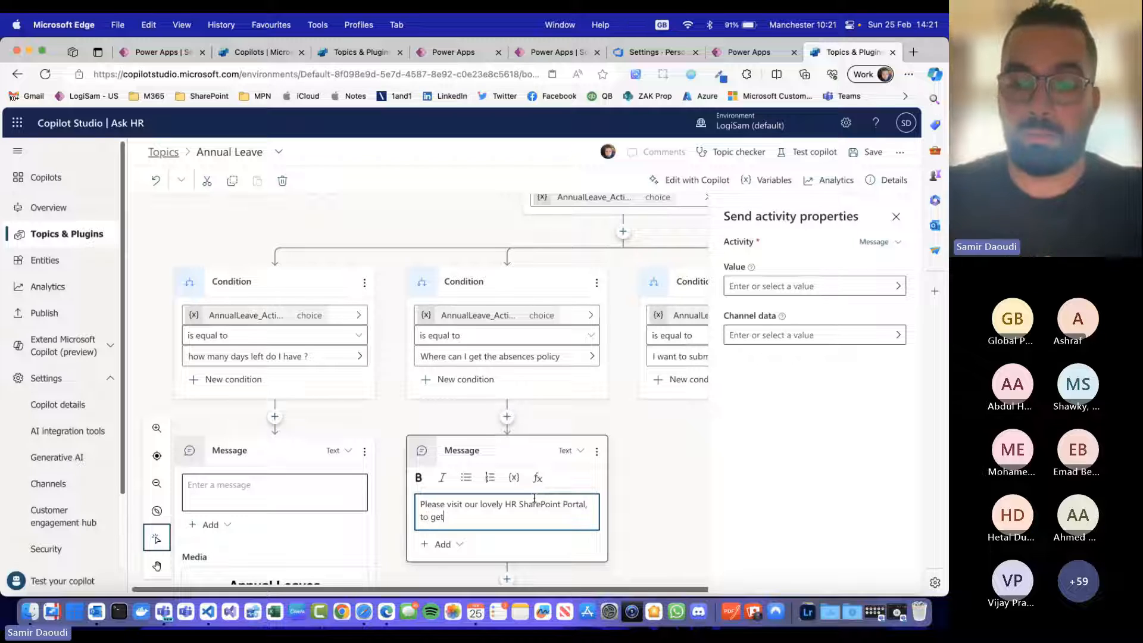
type(" t")
key("BackSpace")
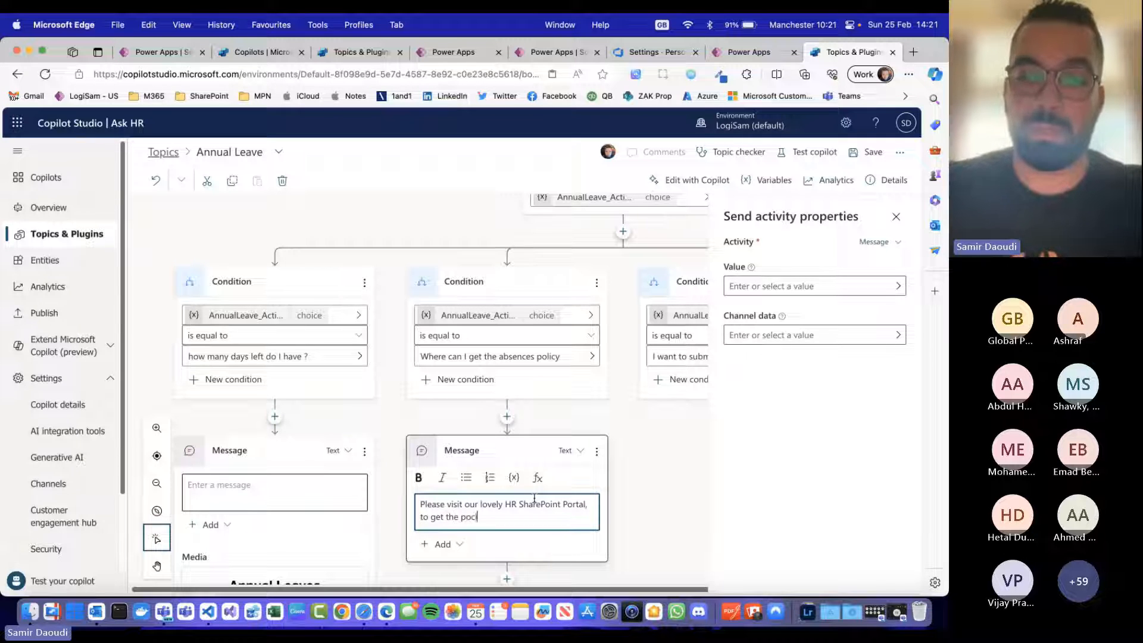
key("Return")
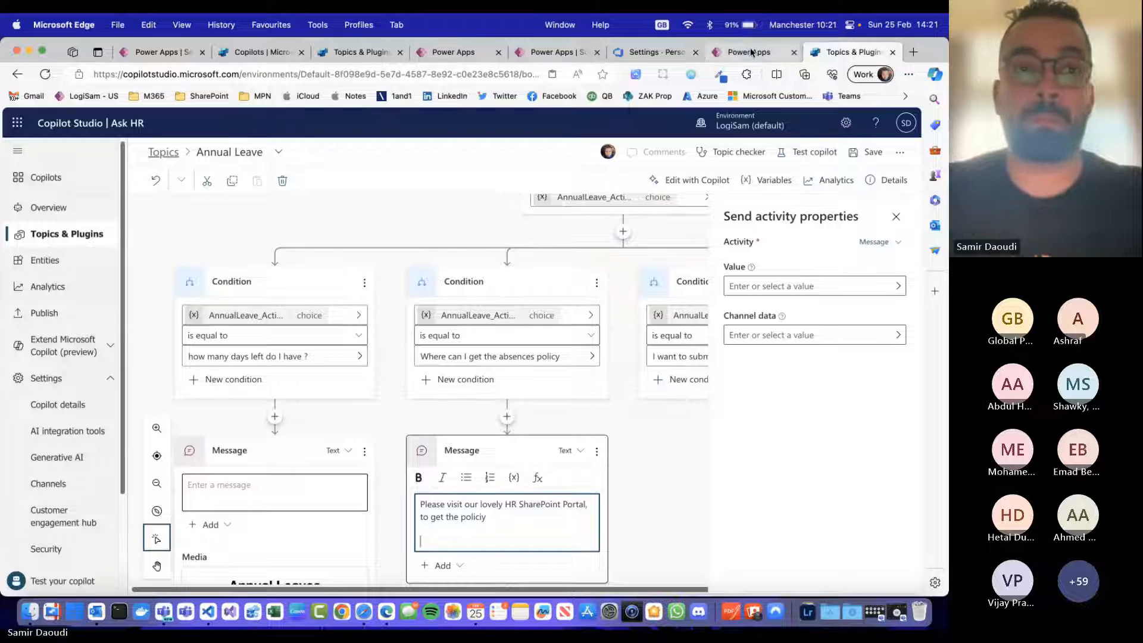
key("super+t")
type("powerplatformbootcamp.com")
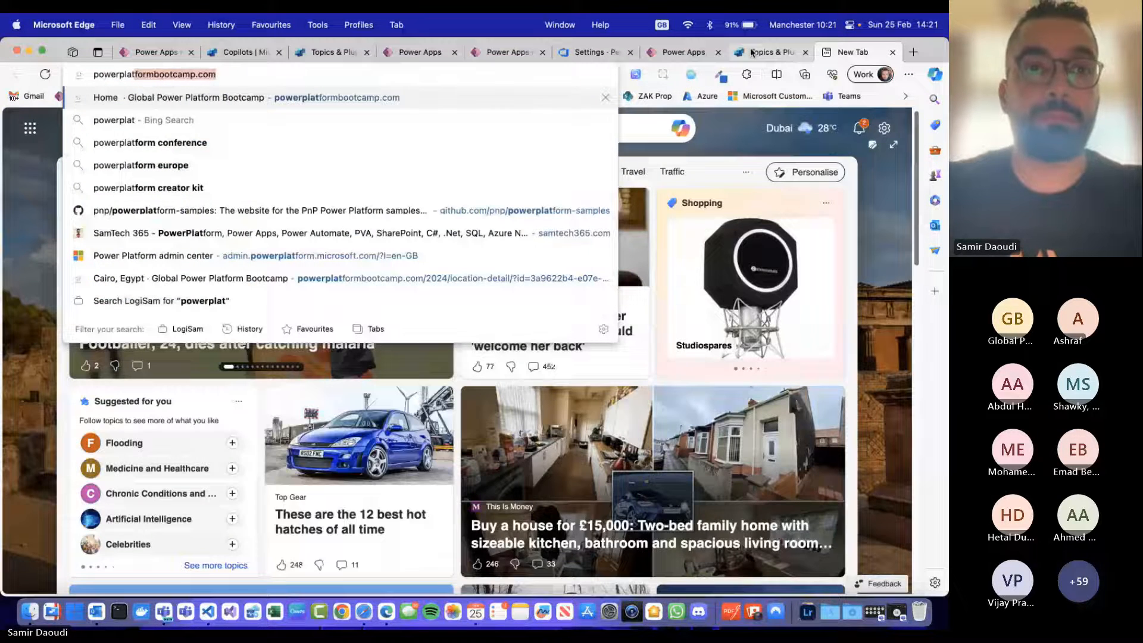
left_click(752, 53)
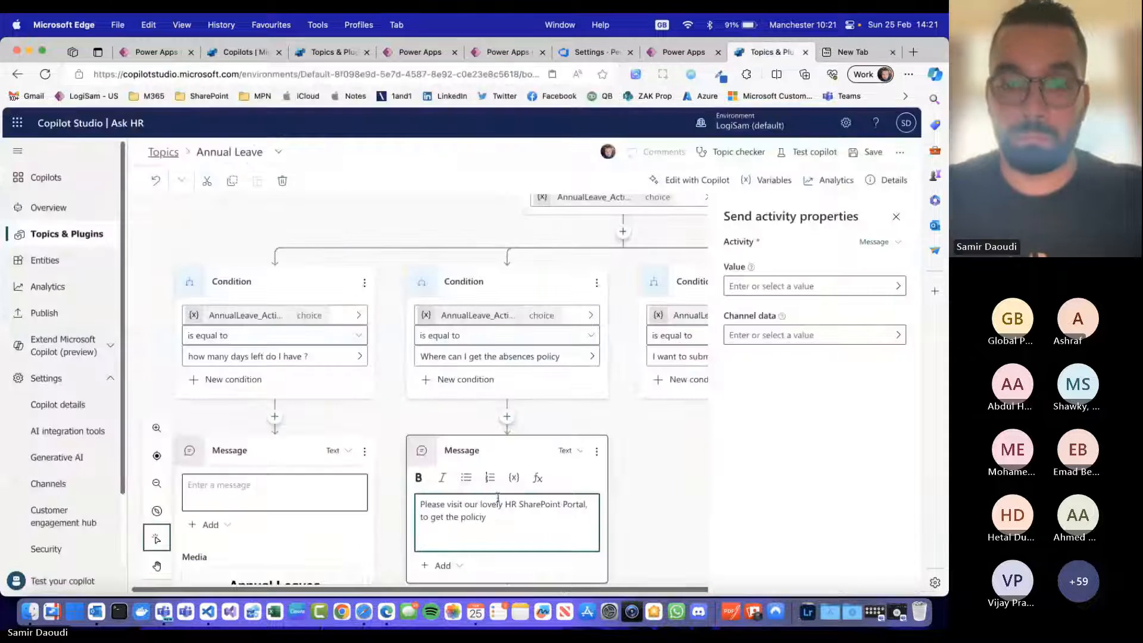
type("https://www.powerplatformbootcamp.com/")
key("Return")
scroll(548, 523, "down", 5)
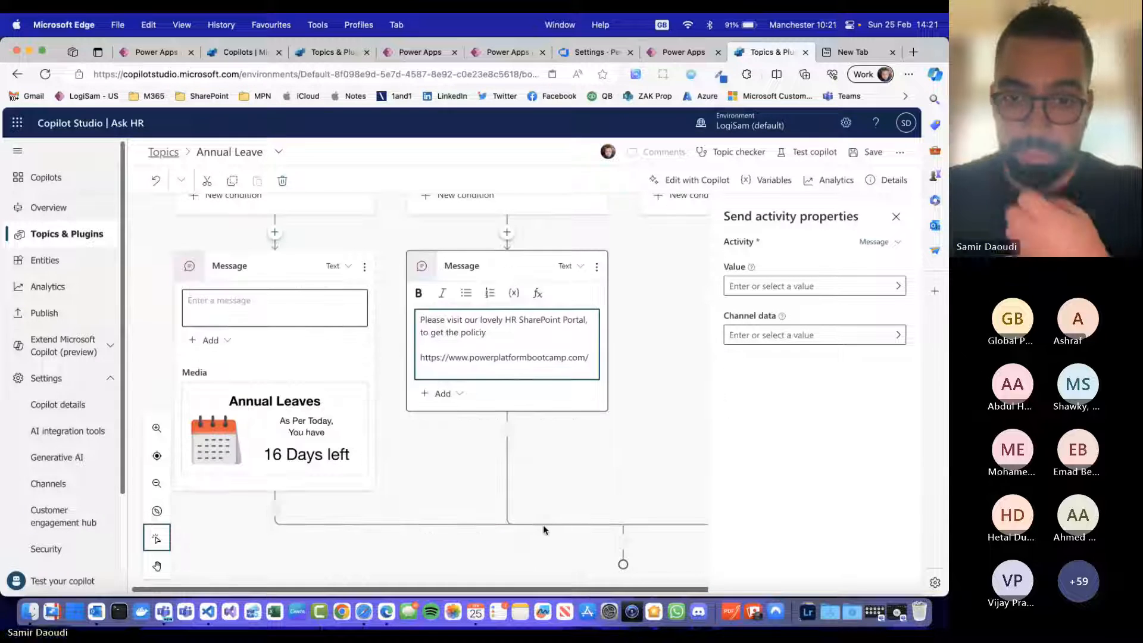
scroll(588, 440, "up", 3)
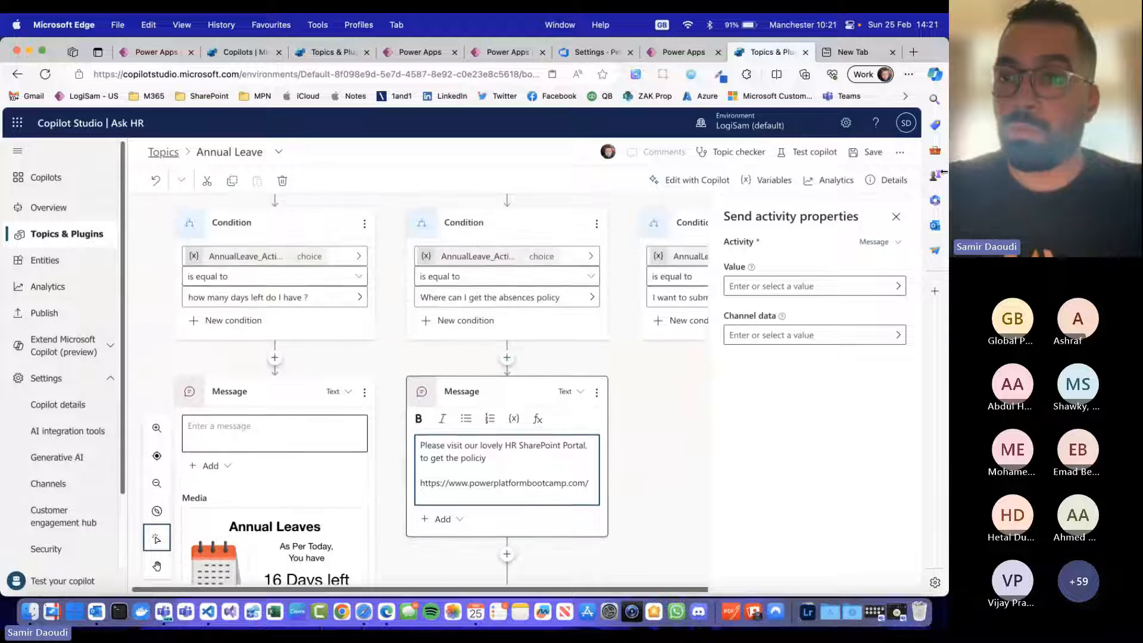
left_click(896, 217)
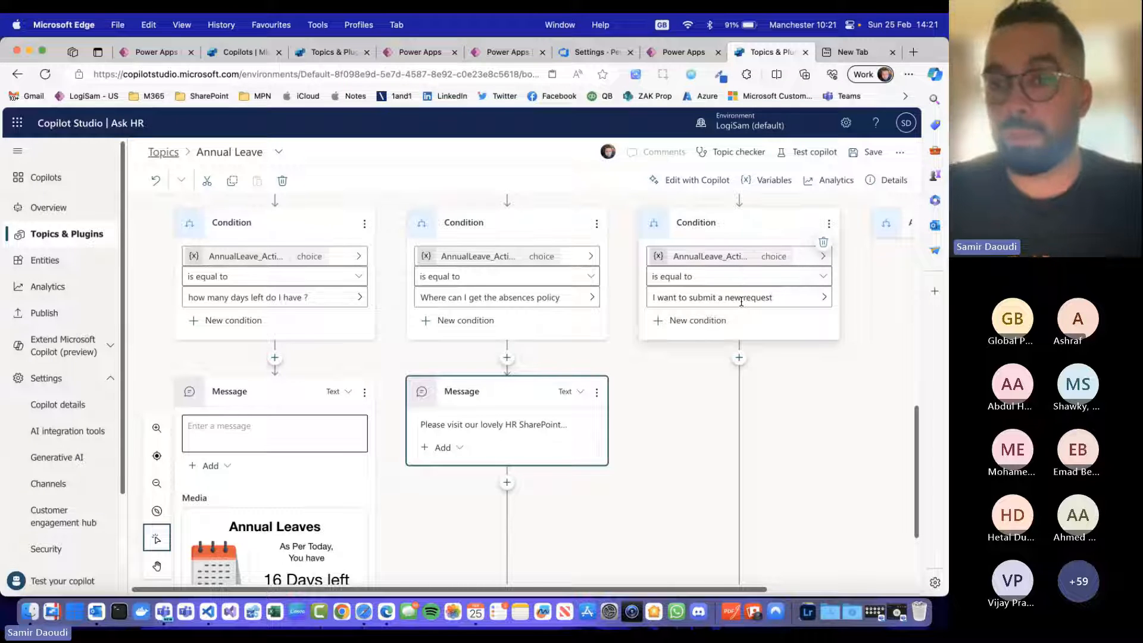
Step: Add a question node under the "I want to submit a new request" condition and start editing its message
left_click(739, 358)
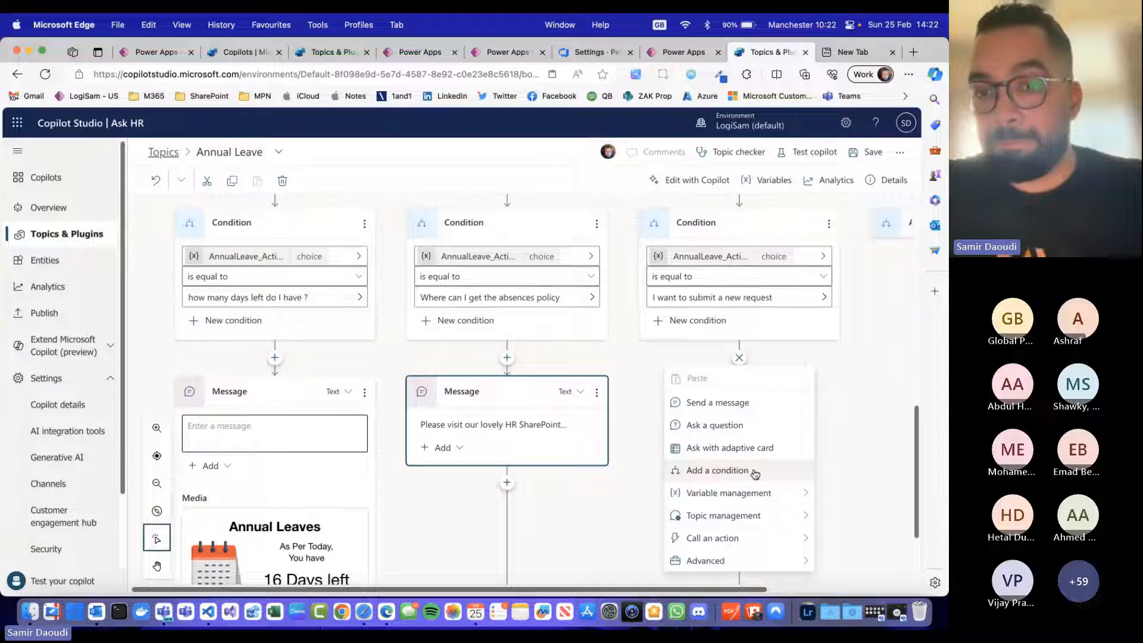
left_click(763, 426)
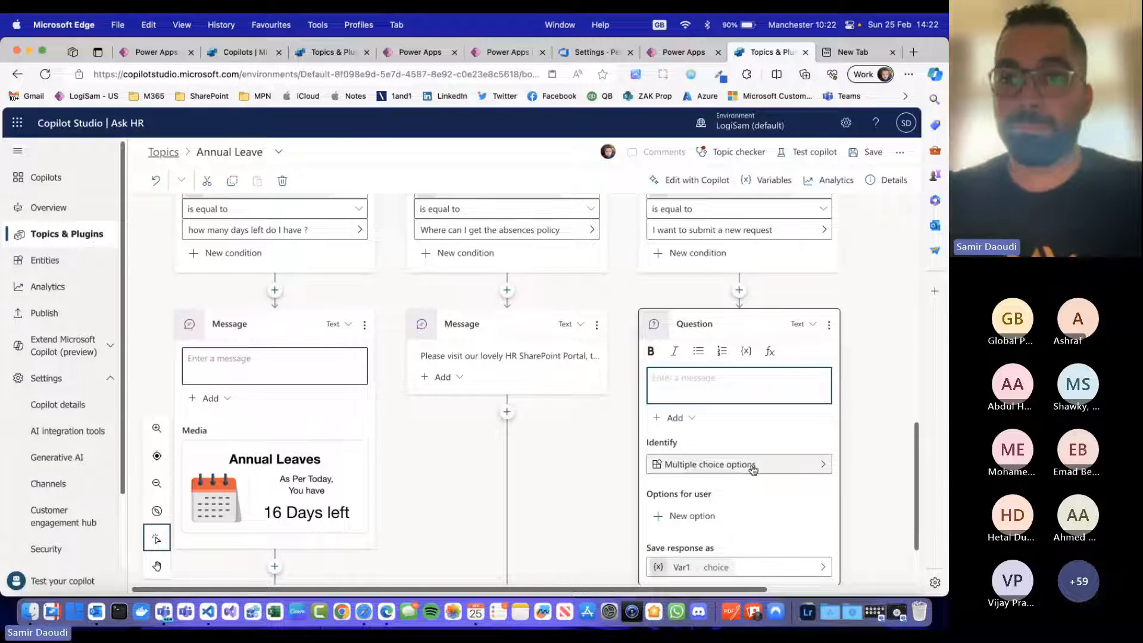
scroll(677, 462, "down", 1)
left_click(715, 378)
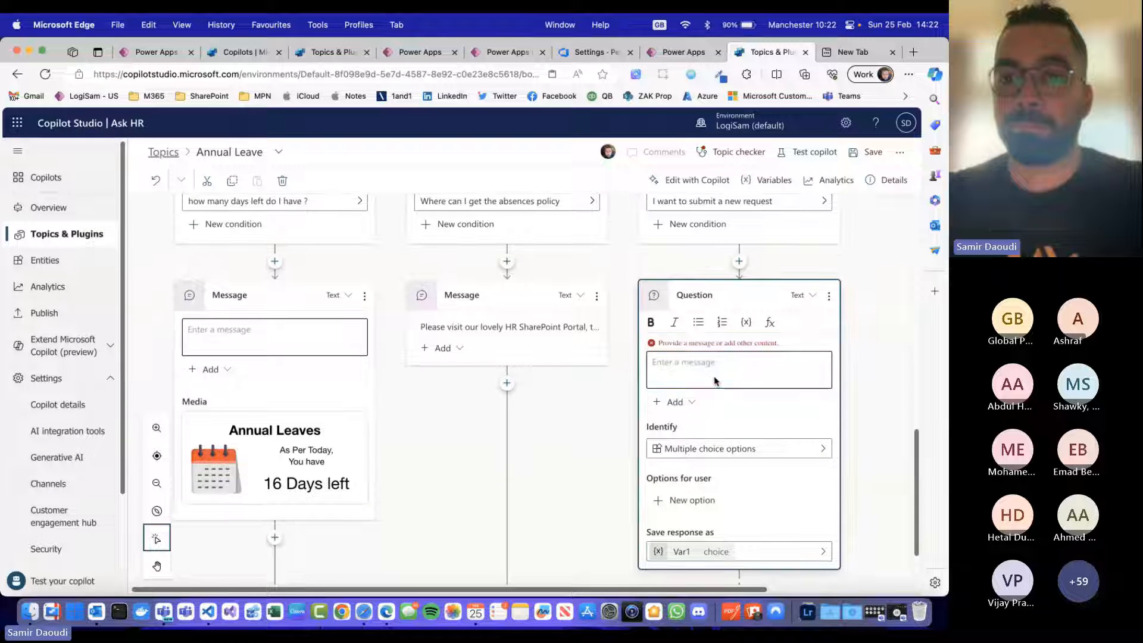
left_click(744, 365)
type("When do y")
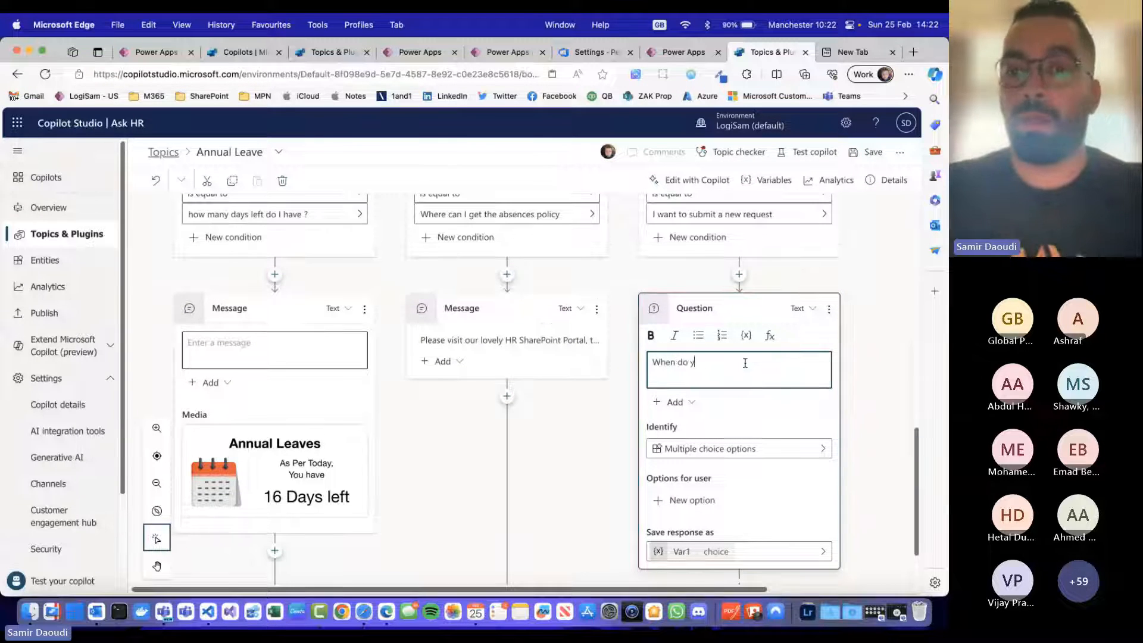
type("ou want to")
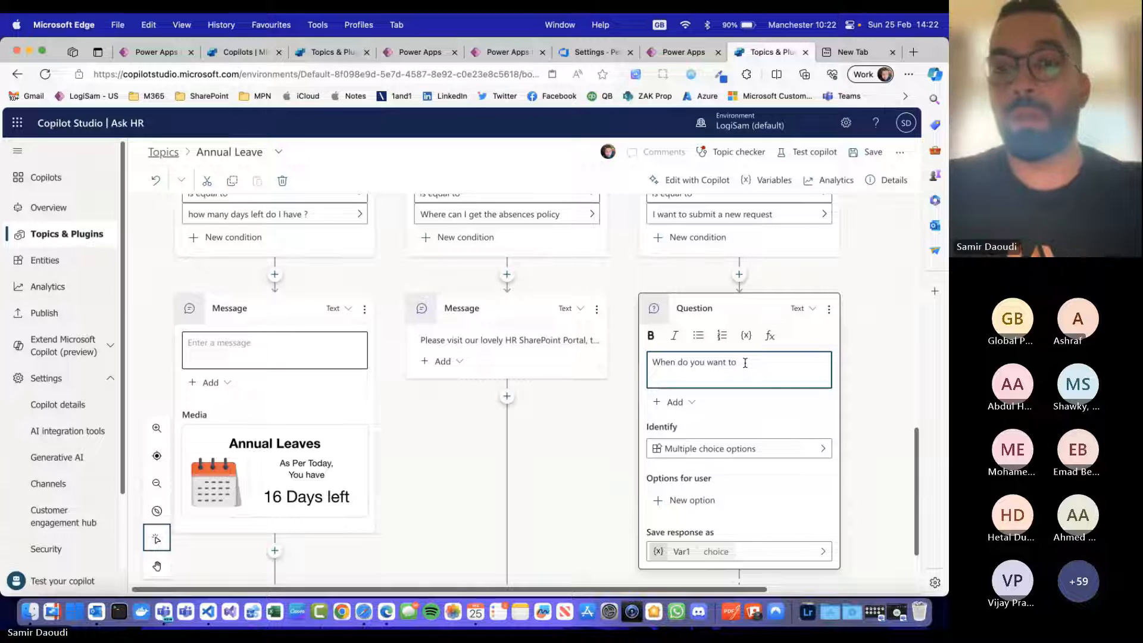
key("BackSpace")
key("BackSpace")
type("your leav")
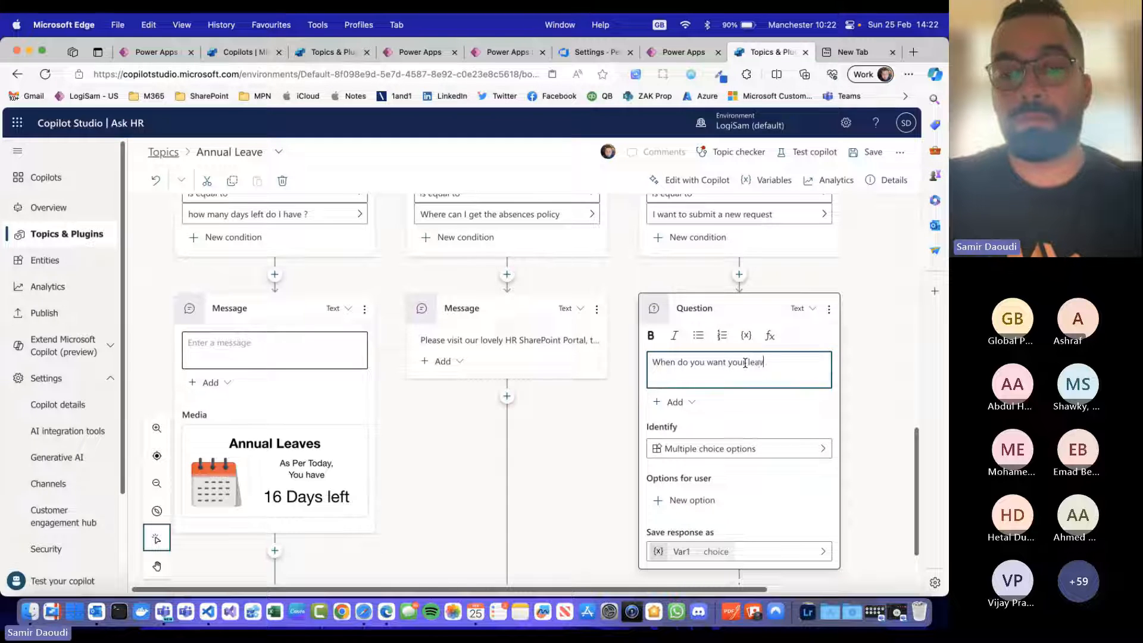
type("e to")
Step: Replace the new request question's message with "Please help me with the Start date of your leave"
key("super+a")
type("Pleas")
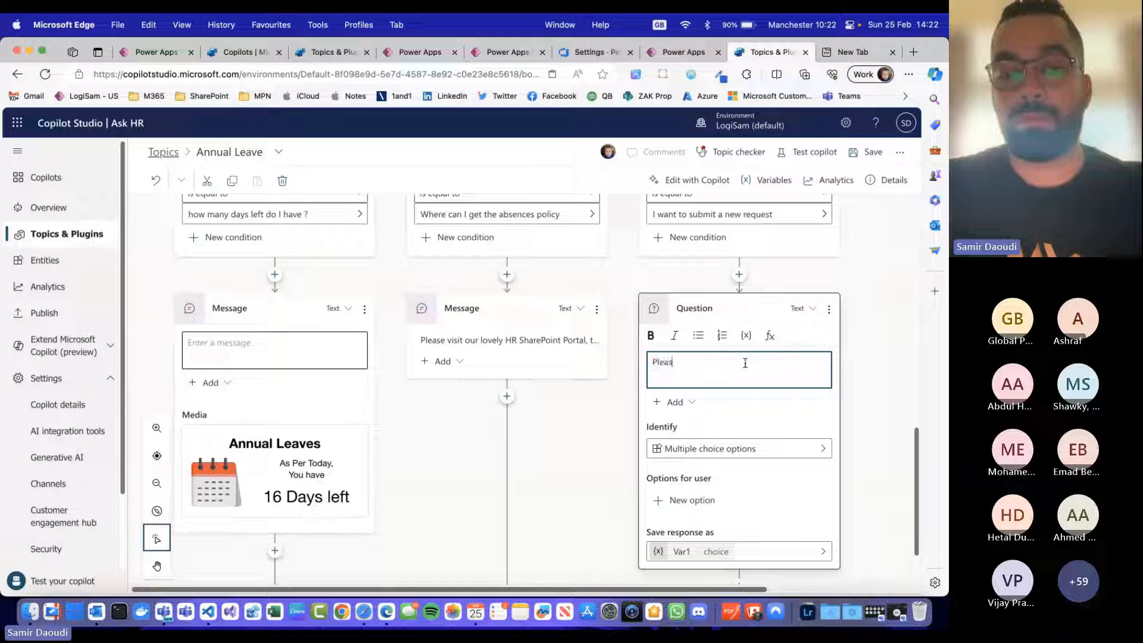
type("e help me with the")
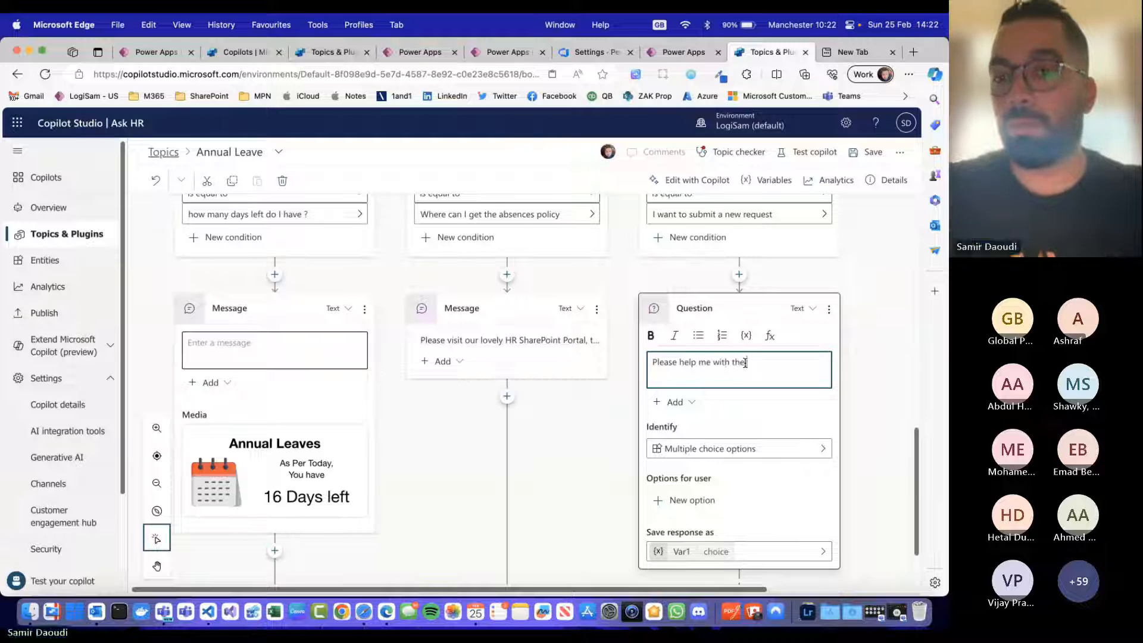
type(" Start data")
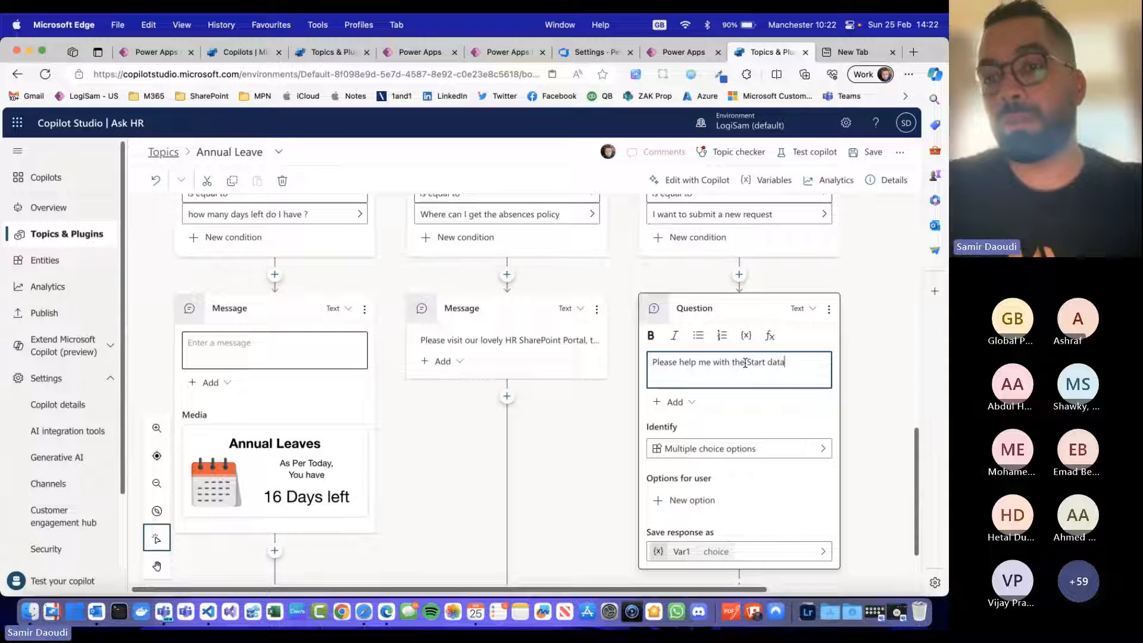
key("BackSpace")
type("e of your intended")
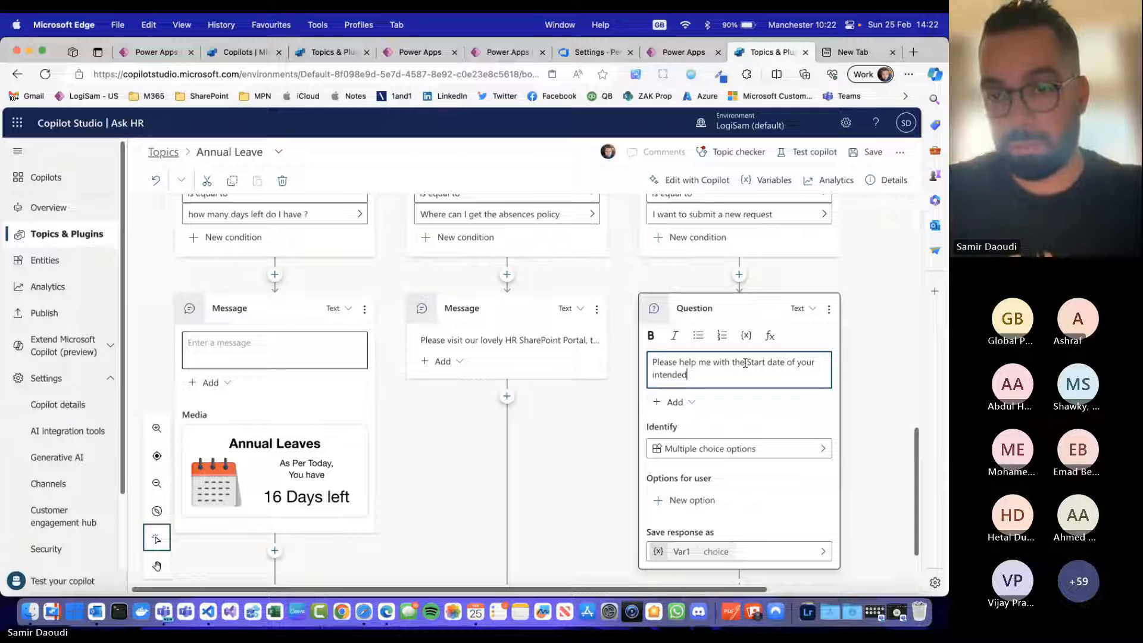
key("alt+shift+Left")
type("leave")
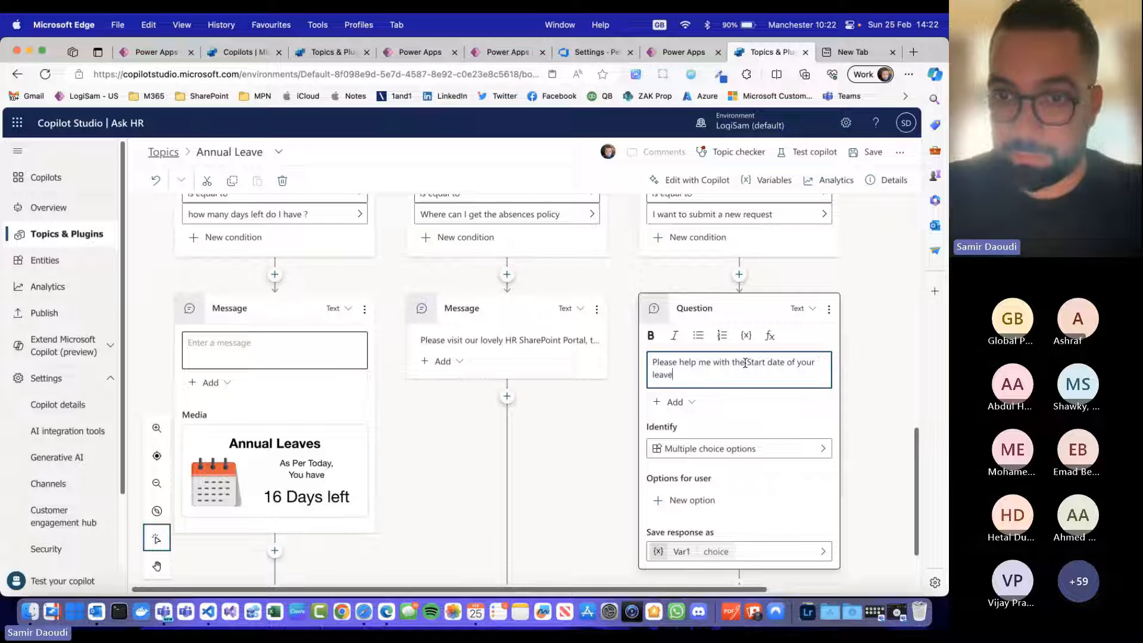
Step: Set the start date question to identify the Date entity in the response
left_click(779, 448)
left_click(786, 414)
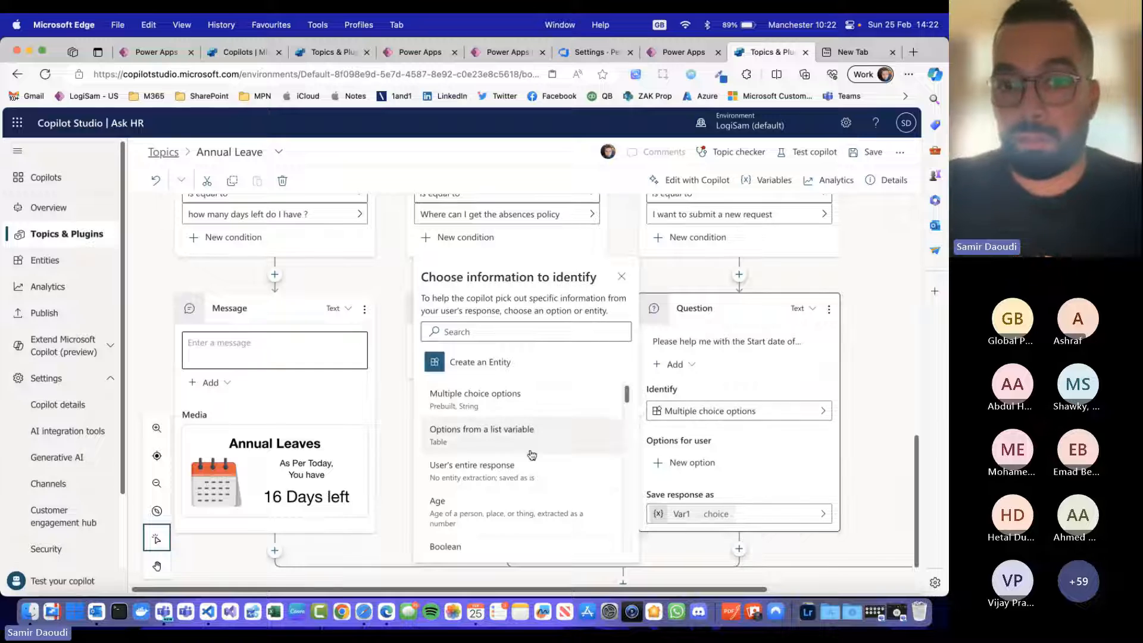
scroll(532, 456, "down", 2)
scroll(532, 456, "down", 6)
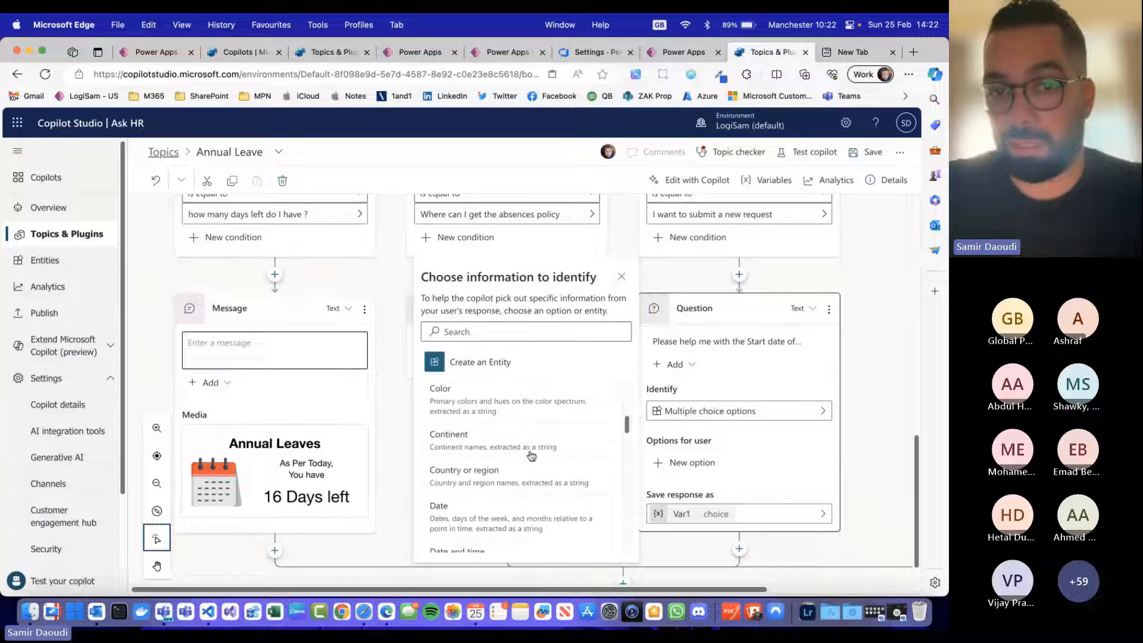
left_click(509, 498)
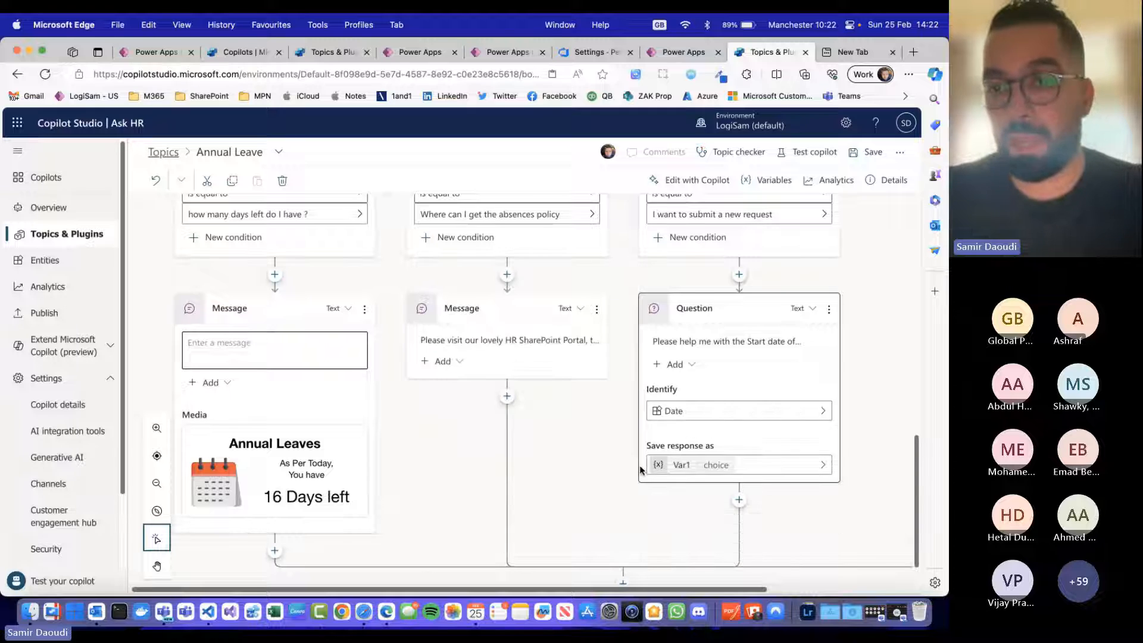
Step: Rename the variable that stores the start date response to Leave_StartDate and close the properties
left_click(768, 471)
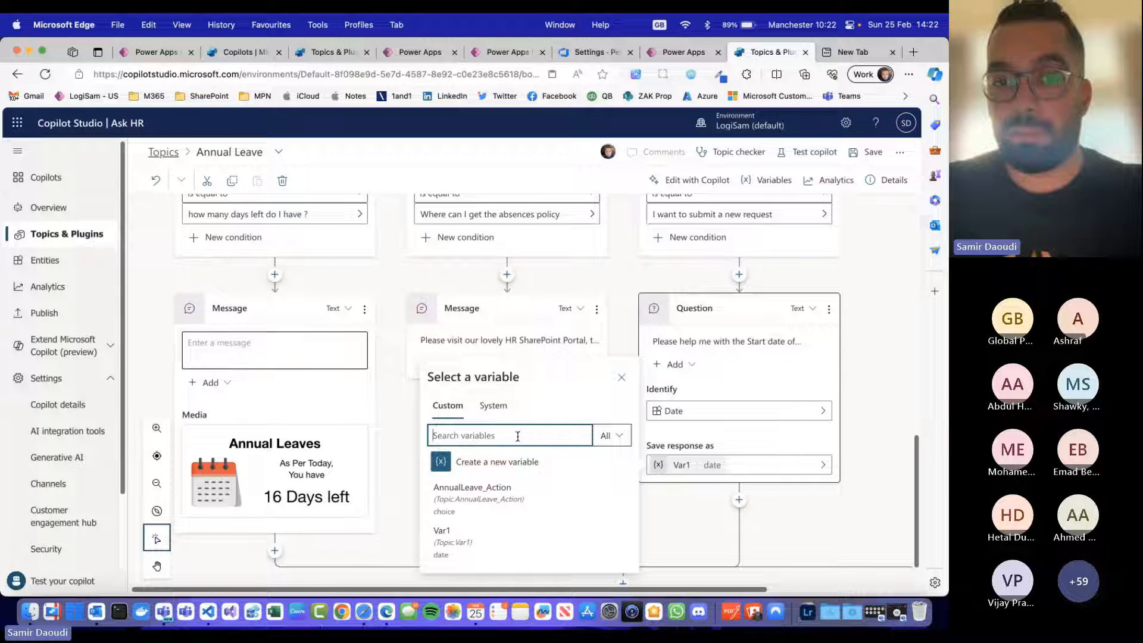
left_click(493, 406)
left_click(676, 467)
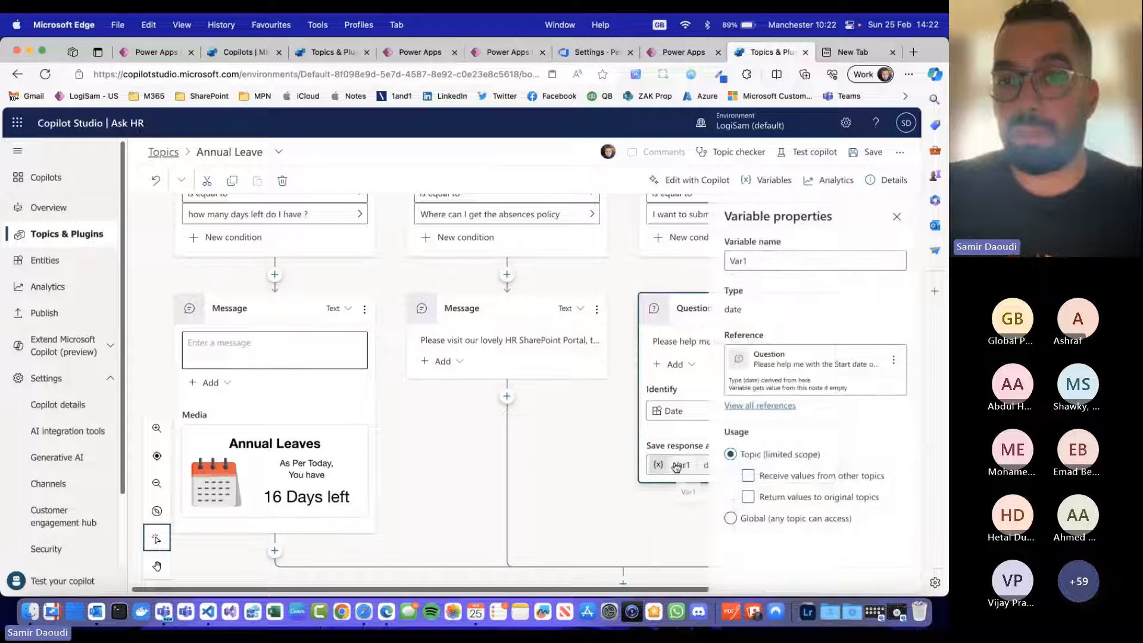
double_click(763, 262)
type("Leave_")
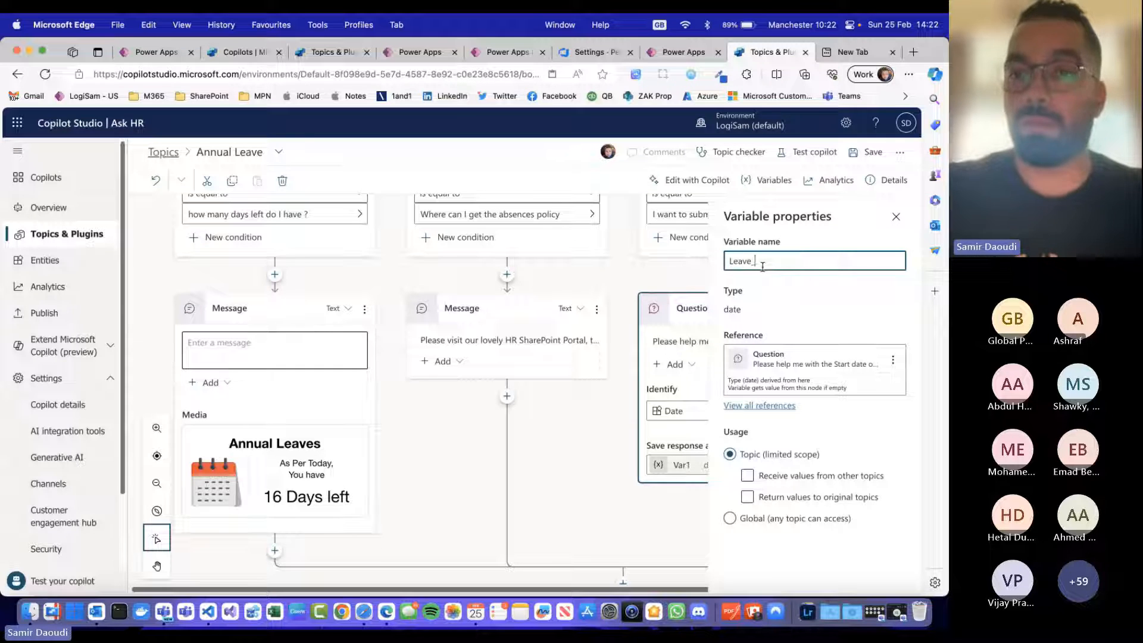
type("StartDate")
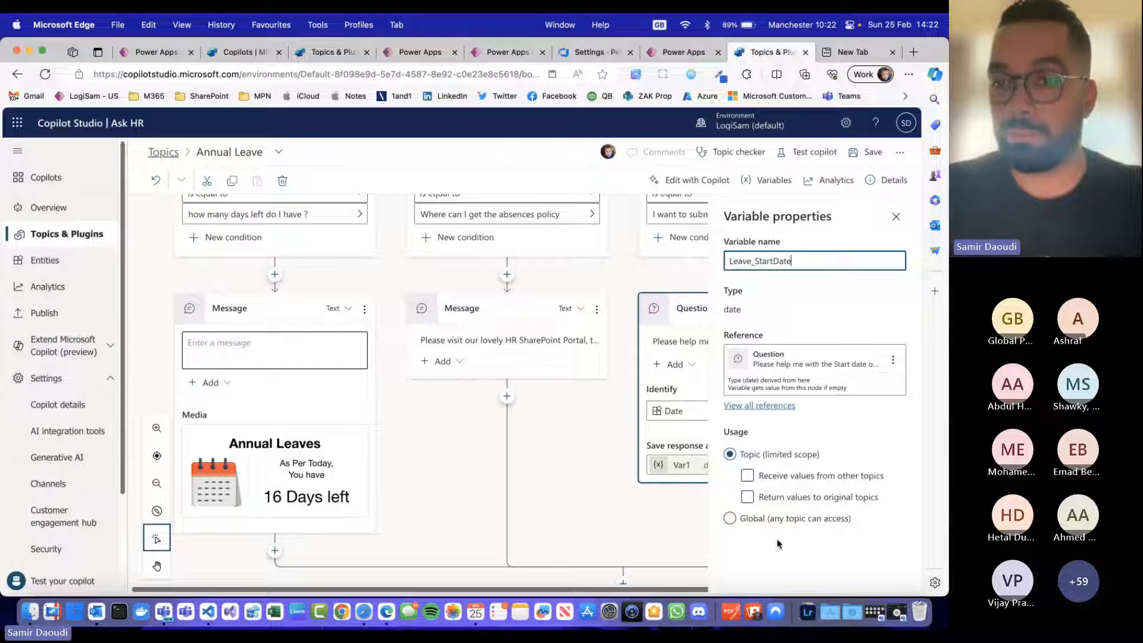
left_click(636, 420)
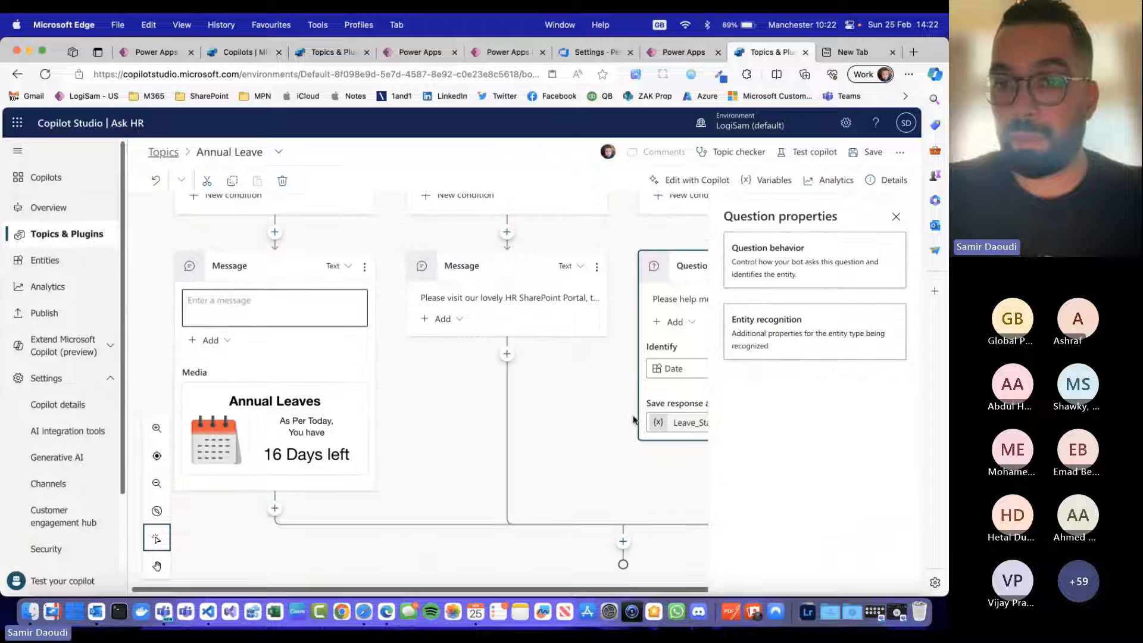
left_click(896, 216)
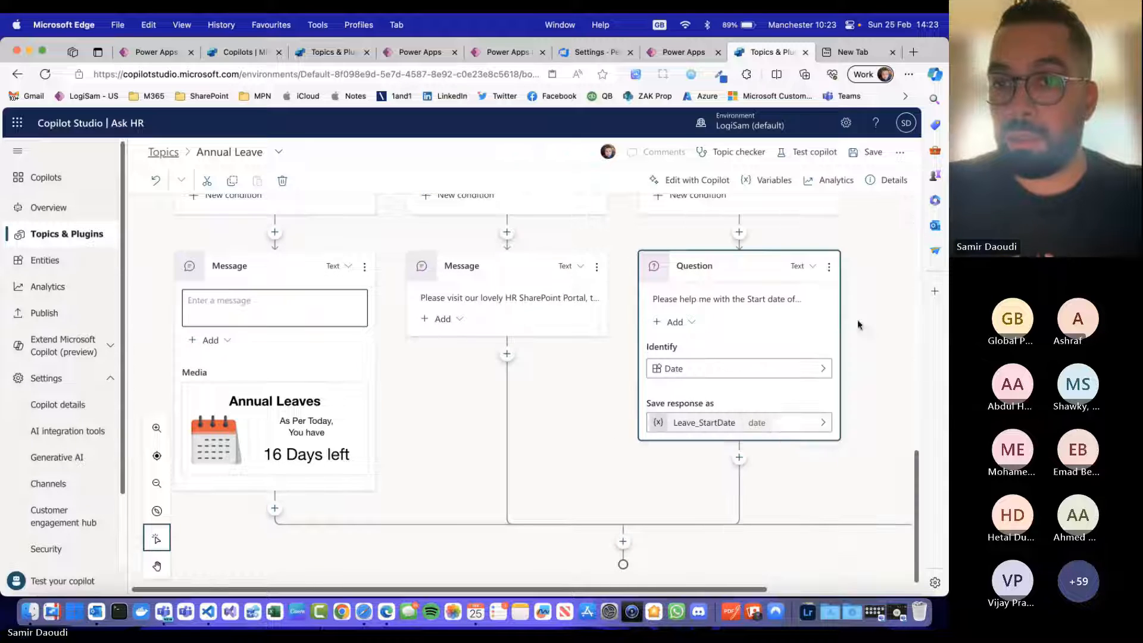
Step: Add a question node below the start date question with the message "And for how many days will you be off ?"
left_click(739, 457)
left_click(768, 437)
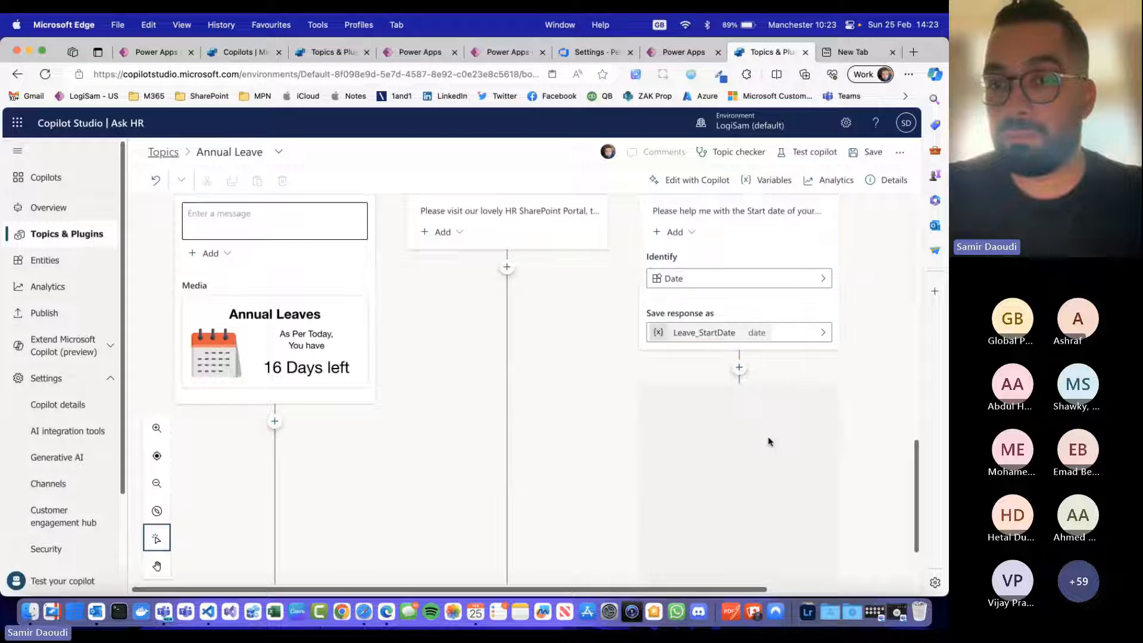
type("And for")
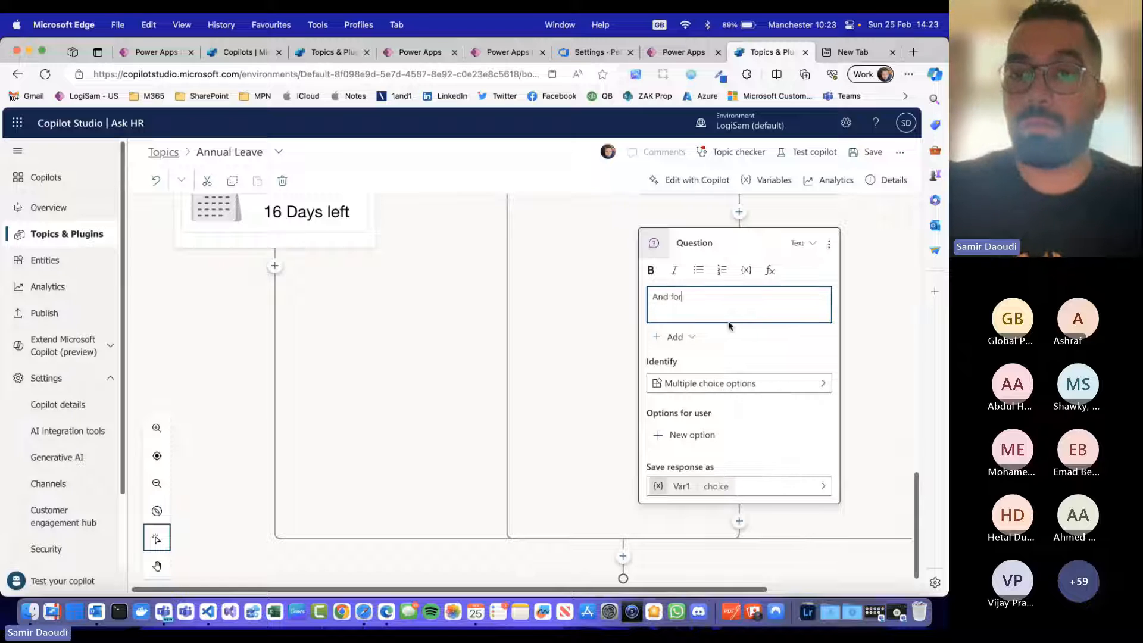
type(" how many days")
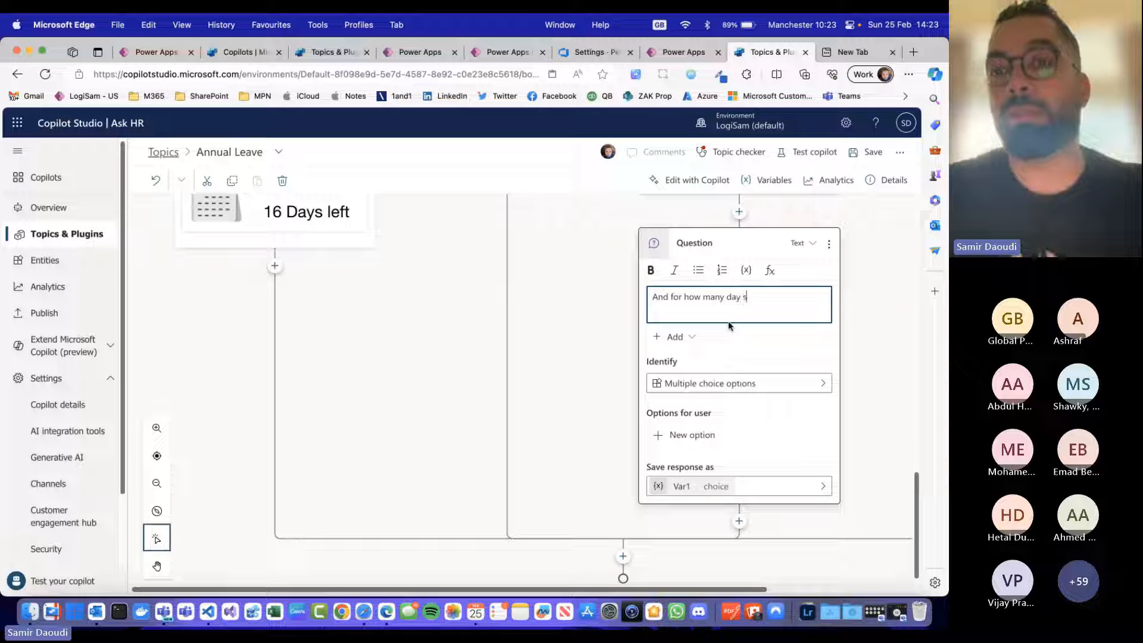
type(" will y")
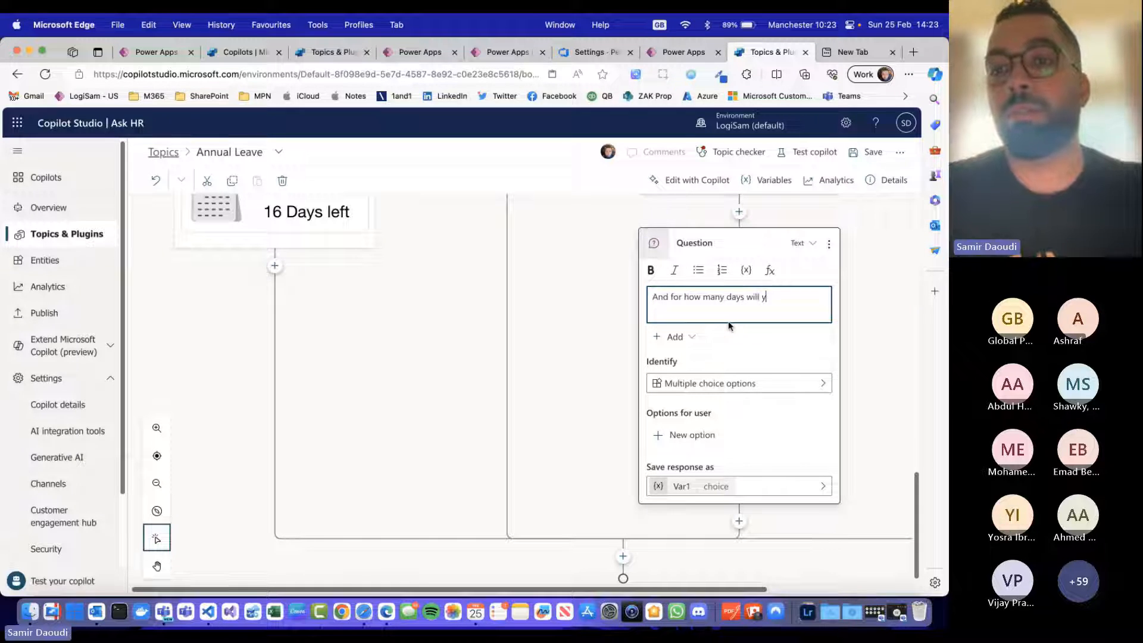
type("ou be off ?")
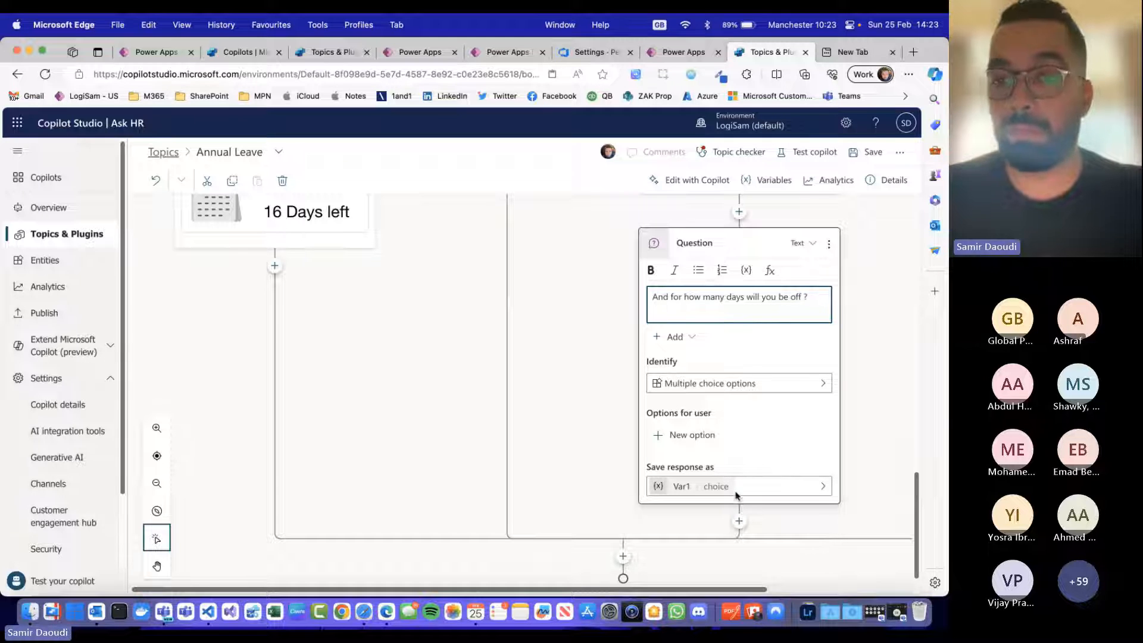
Step: Find the Number entity by searching for "num" and make it the information the days-off question identifies
left_click(751, 387)
left_click(702, 370)
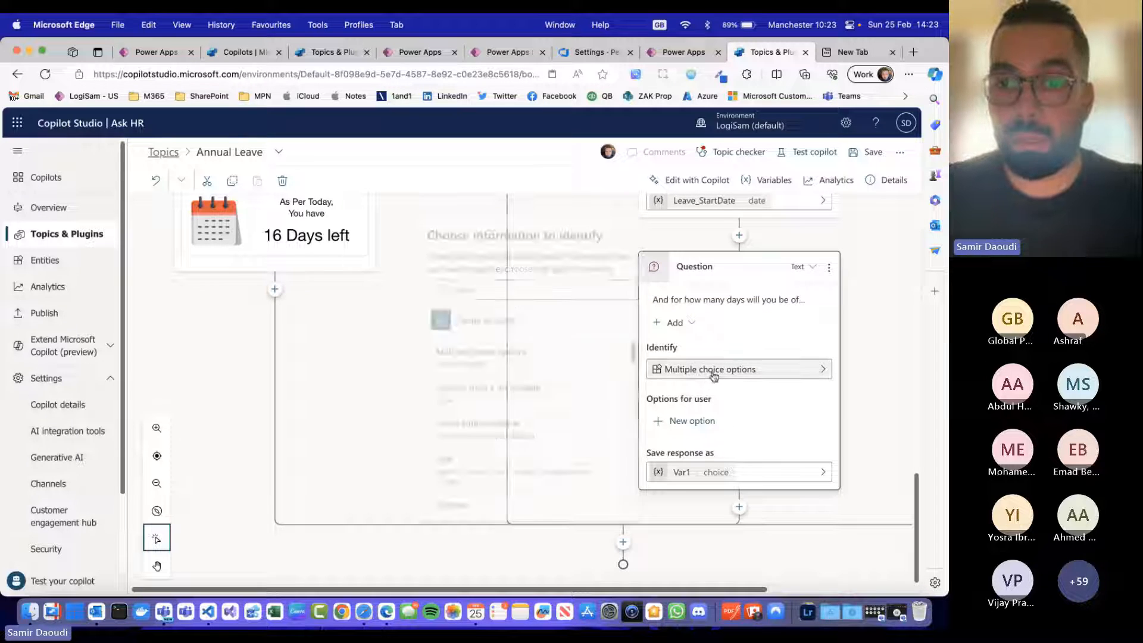
scroll(516, 462, "down", 1)
scroll(516, 464, "down", 5)
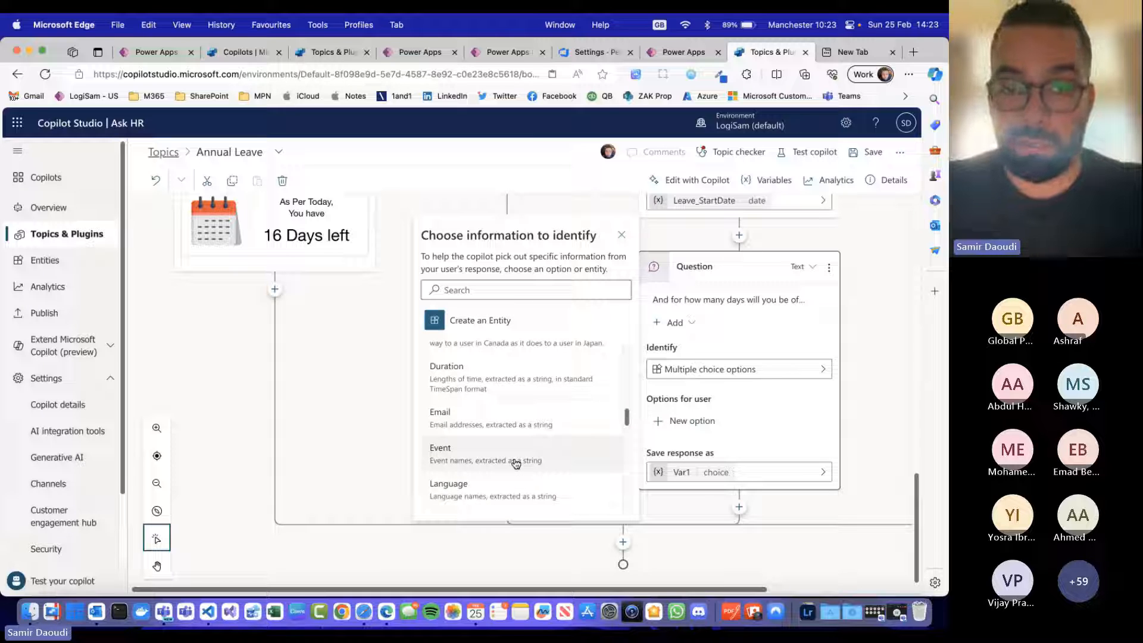
scroll(516, 464, "down", 3)
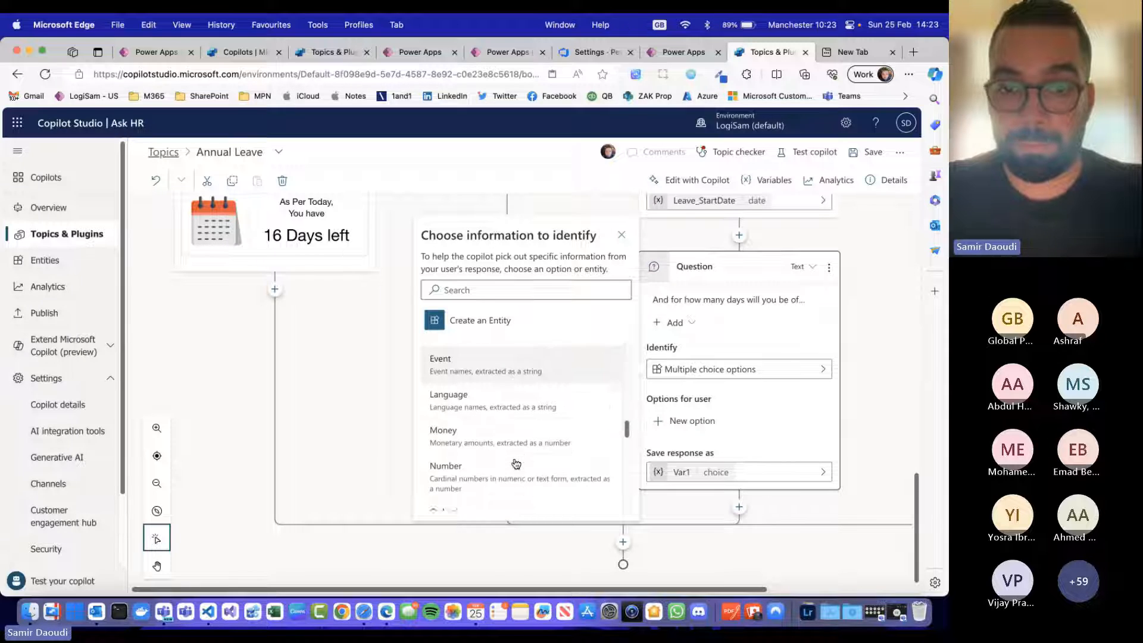
left_click(499, 292)
type("num")
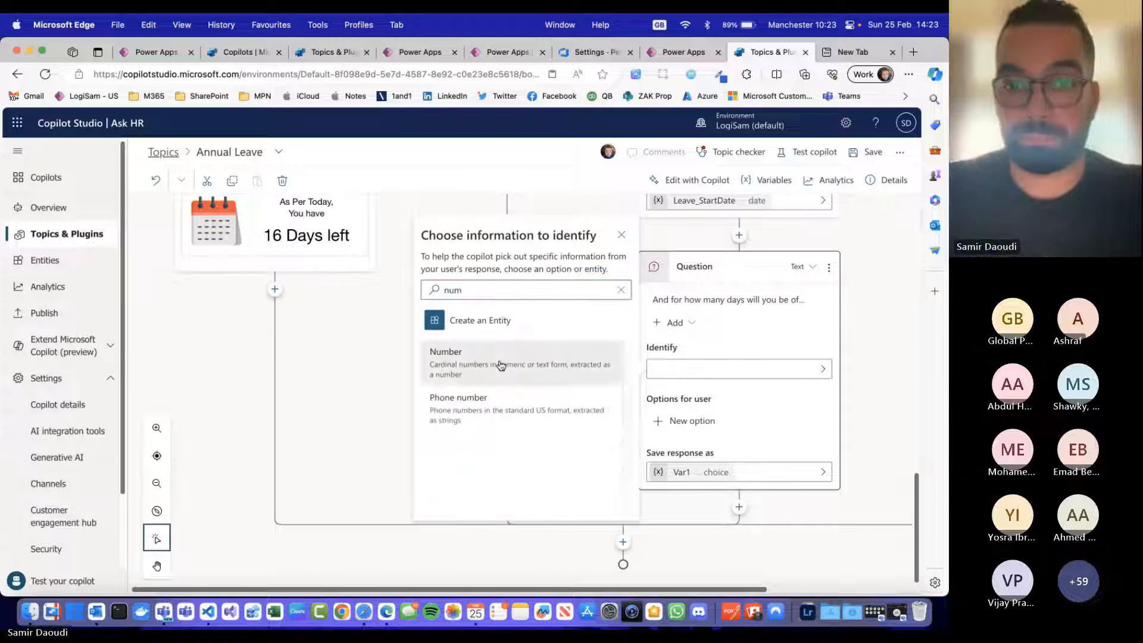
left_click(500, 366)
left_click(739, 507)
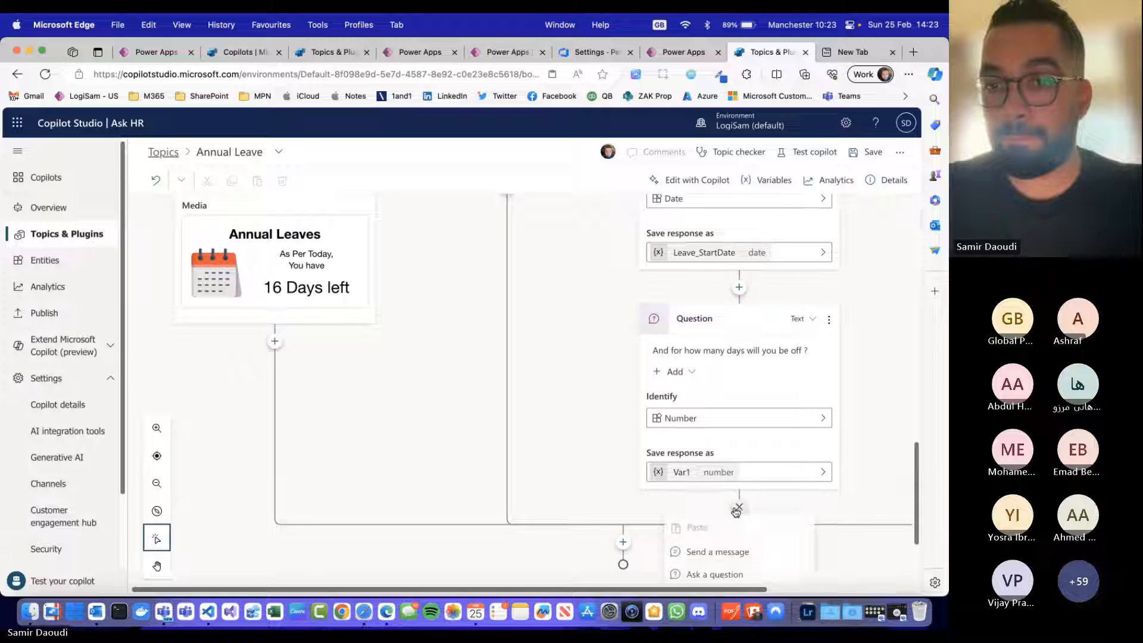
Step: Rename the variable storing the days-off response to a name beginning with Leave_NumberOfD and close the properties
left_click(659, 472)
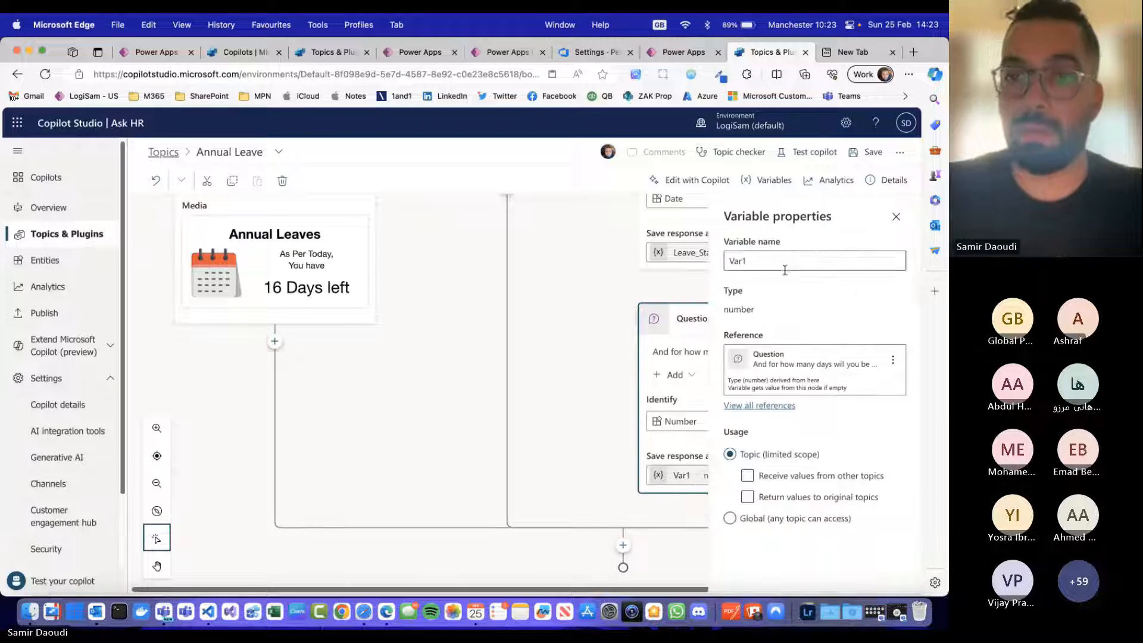
double_click(784, 260)
type("Leave")
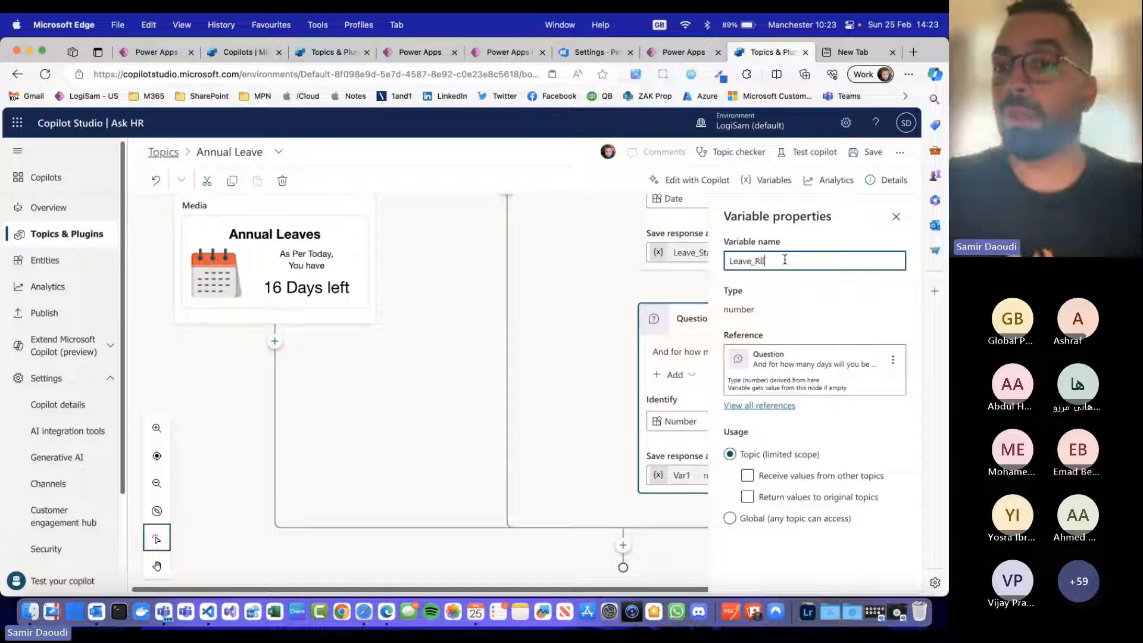
type("_RE")
key("BackSpace")
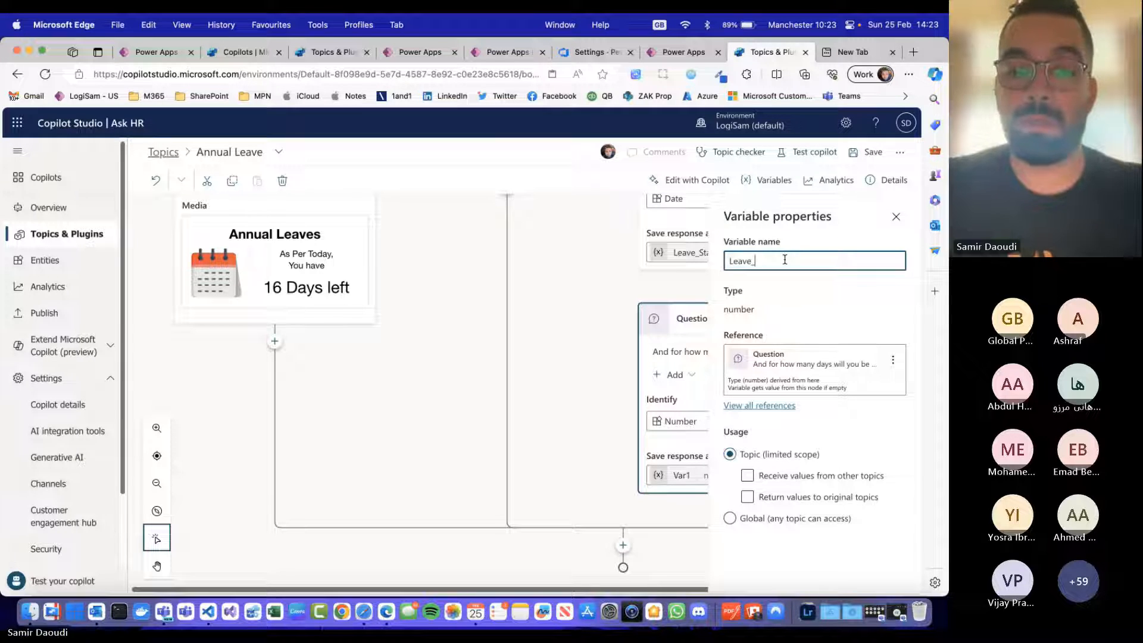
type("NumberOfDays")
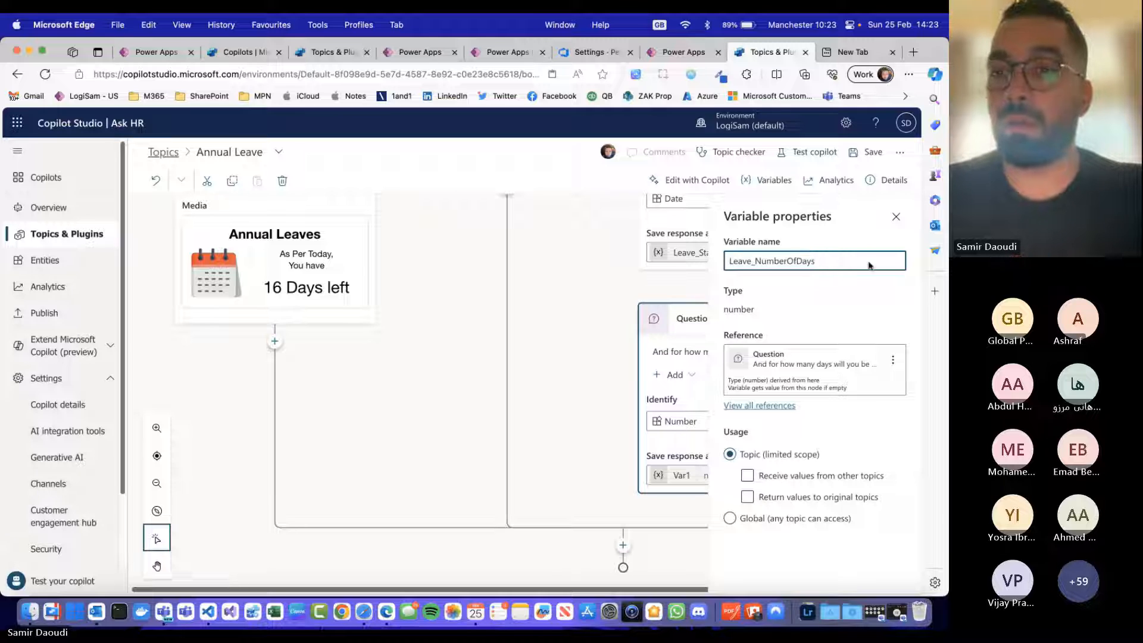
left_click(896, 216)
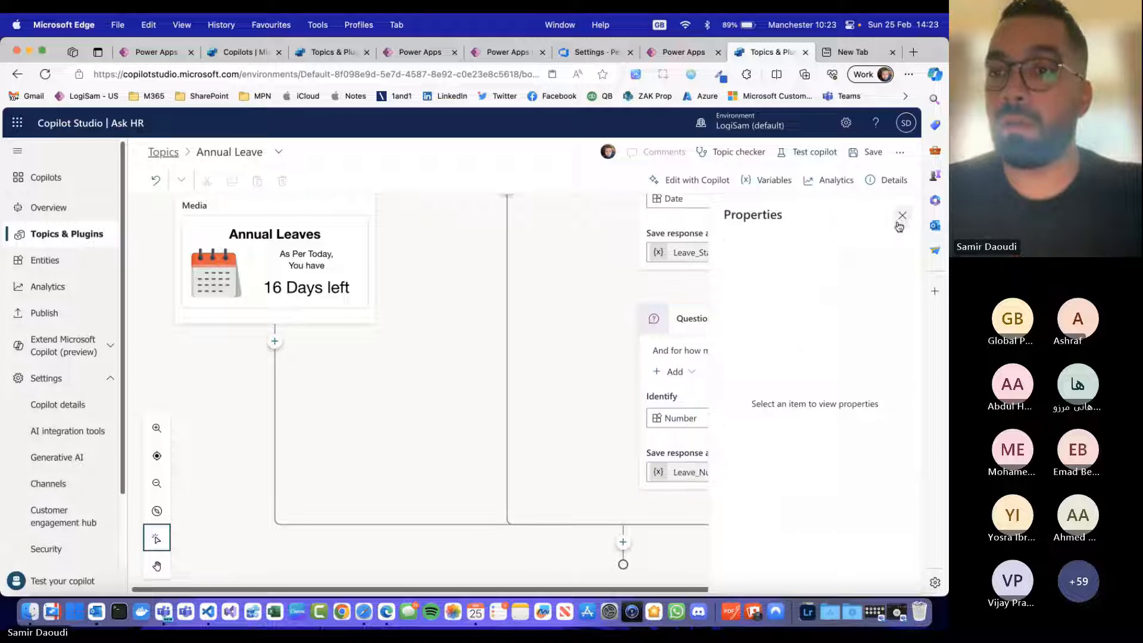
left_click(896, 216)
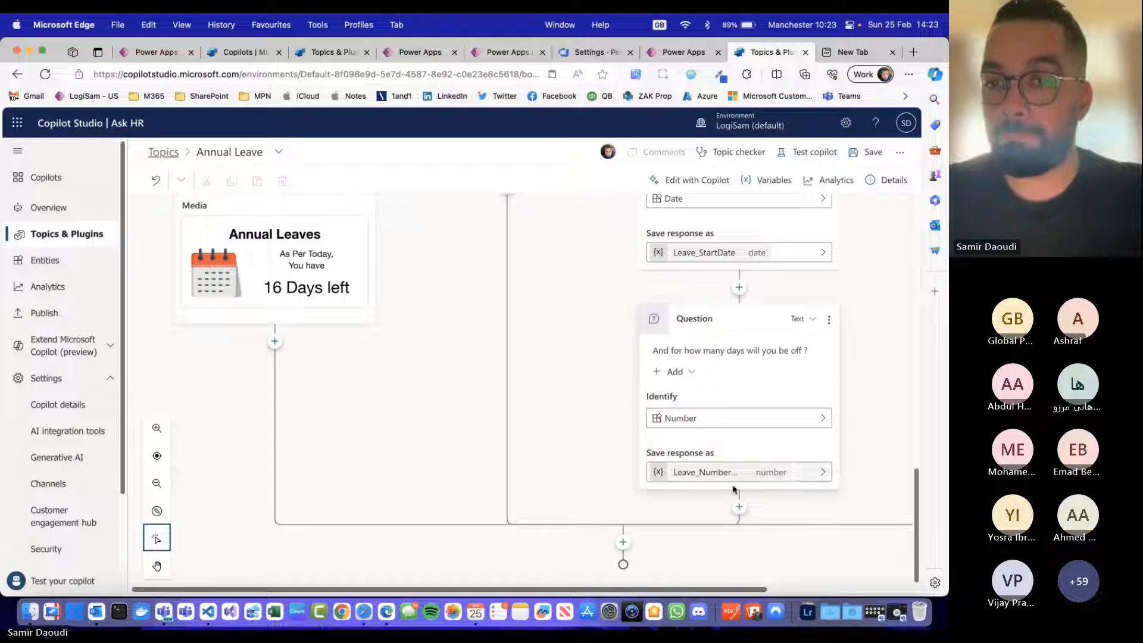
Step: Add a question node below the days-off question with the message "Please provide some details about this leave for the reviewers"
left_click(739, 507)
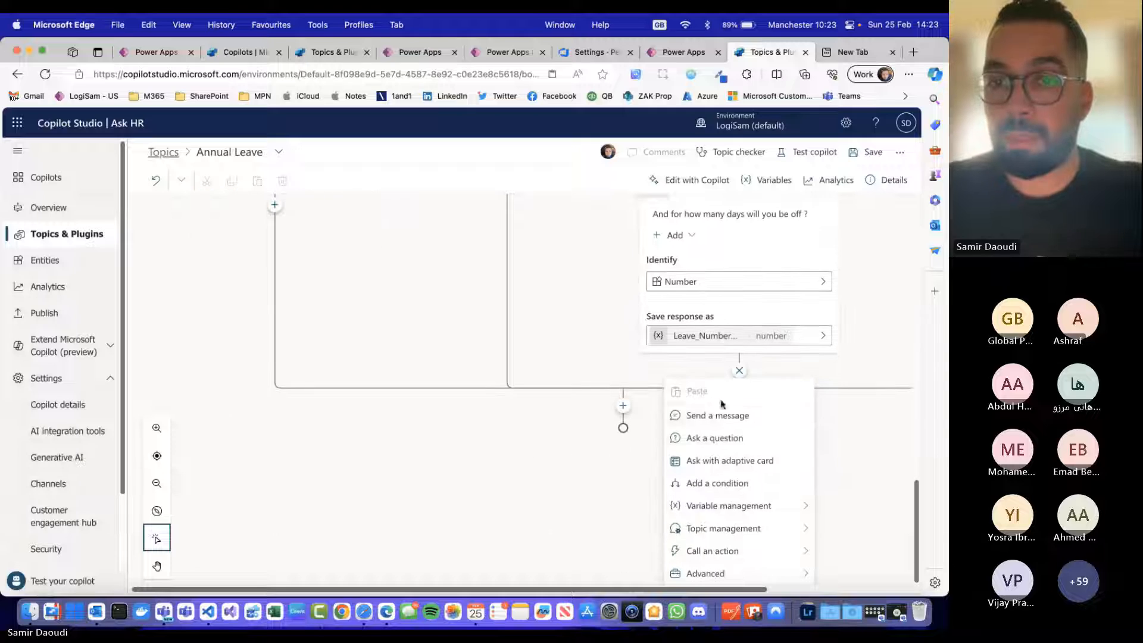
left_click(745, 437)
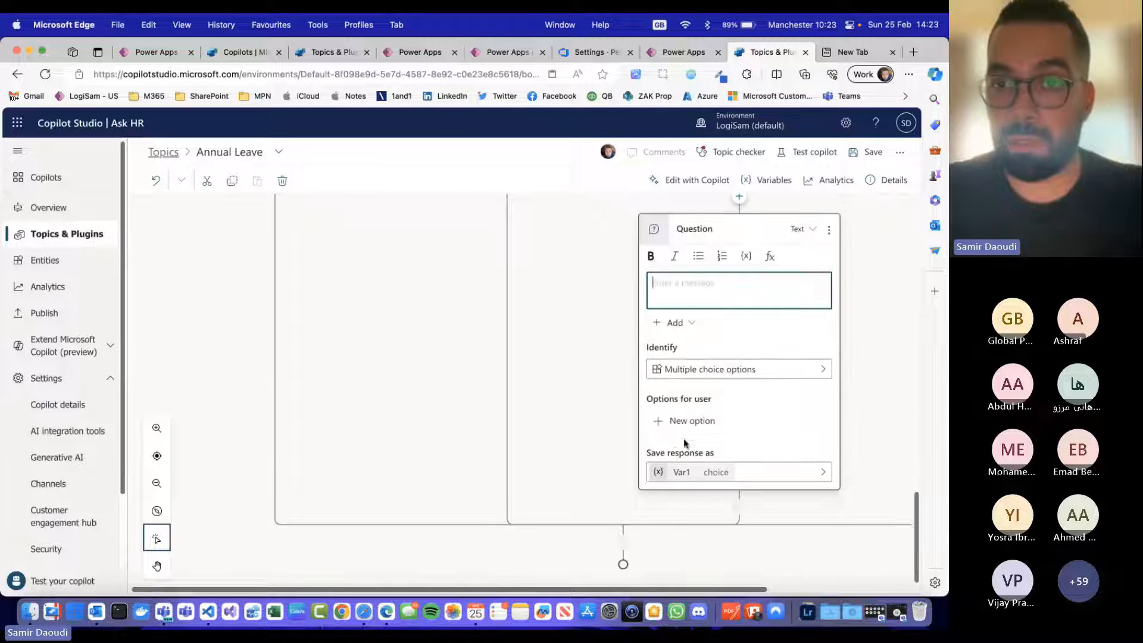
type("Please provide")
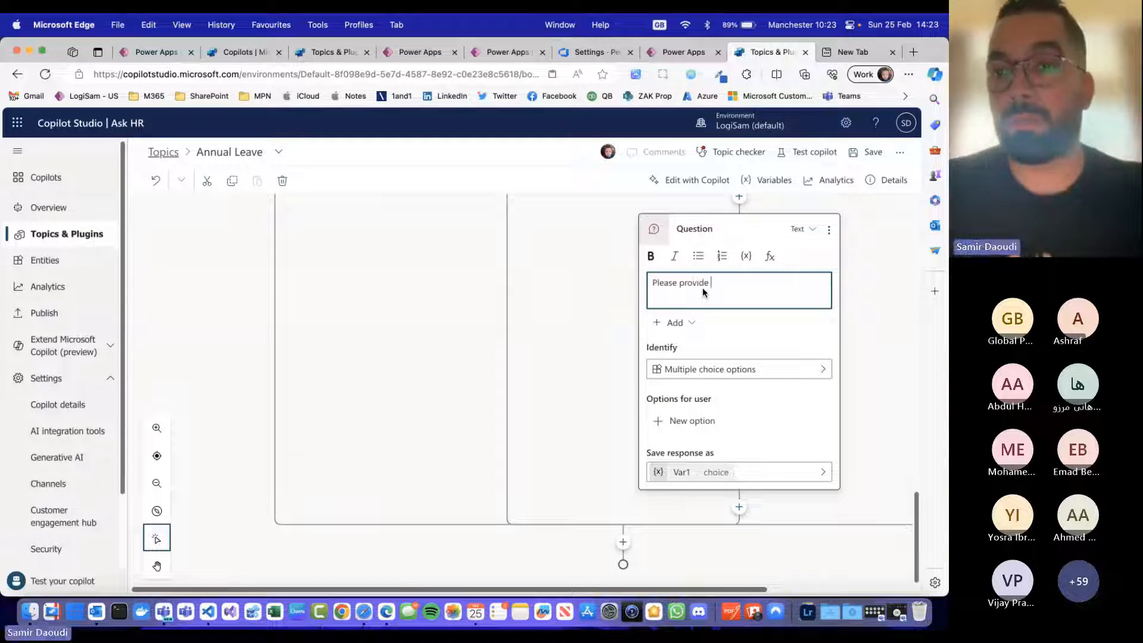
type(" some details about th")
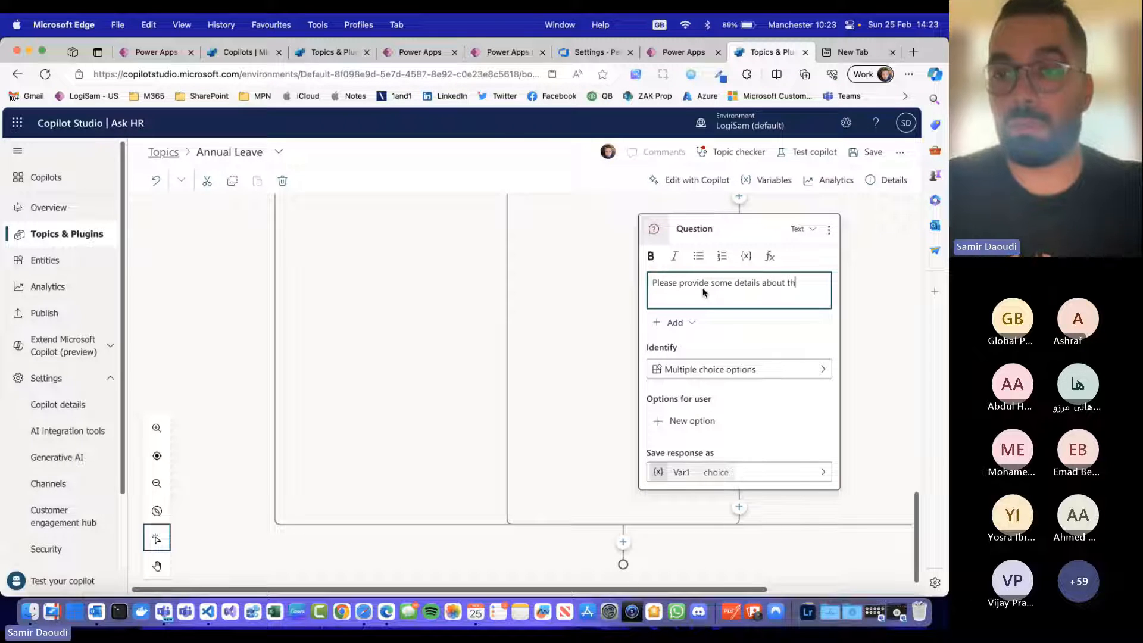
type("is leave for the reviewers")
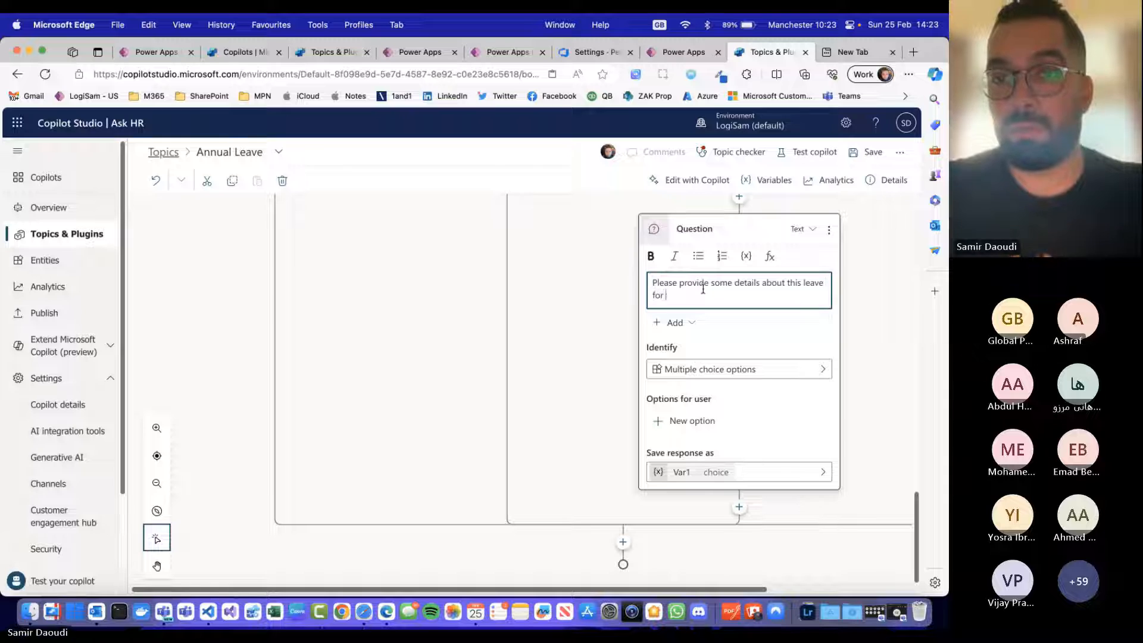
Step: Make the user's entire response the information that the leave details question identifies
left_click(715, 379)
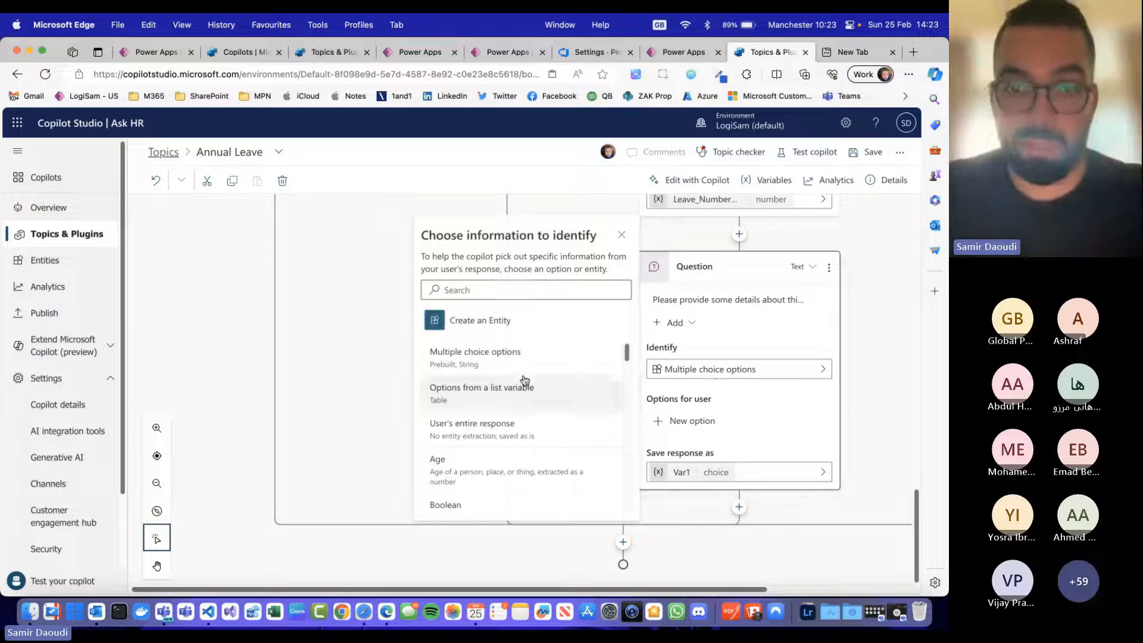
left_click(519, 288)
type("text")
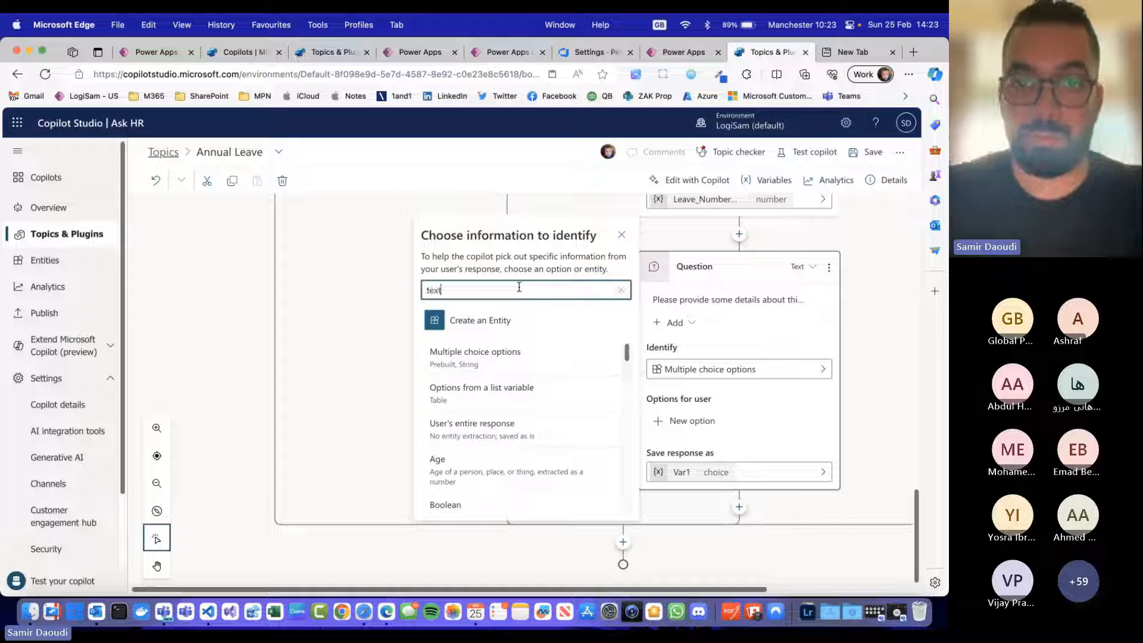
double_click(501, 290)
key("BackSpace")
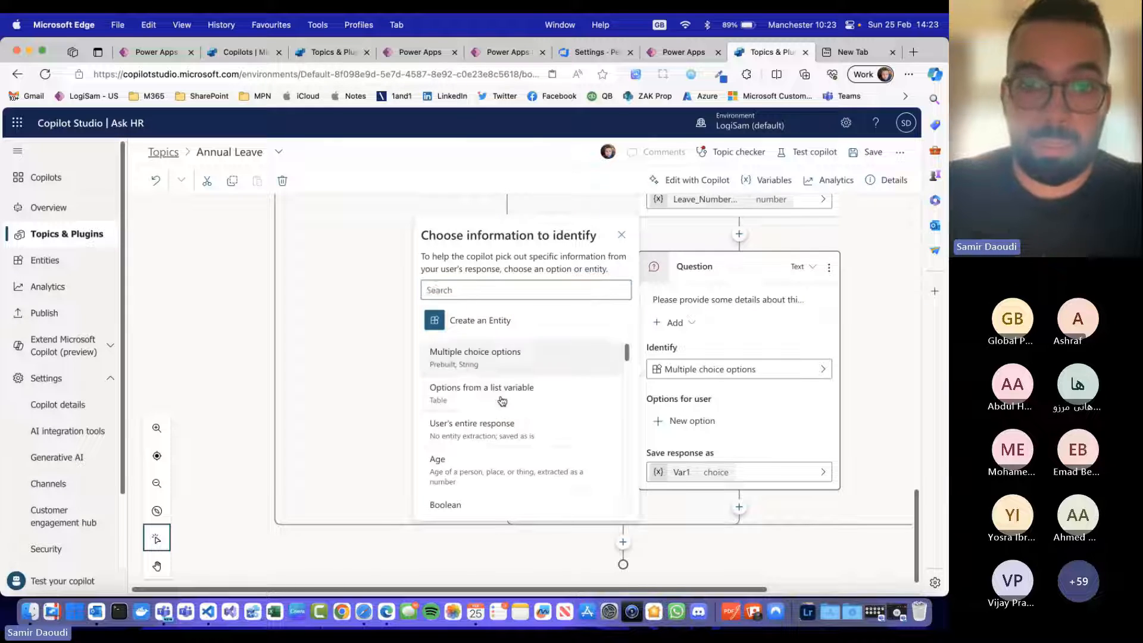
scroll(562, 420, "down", 2)
scroll(562, 421, "down", 2)
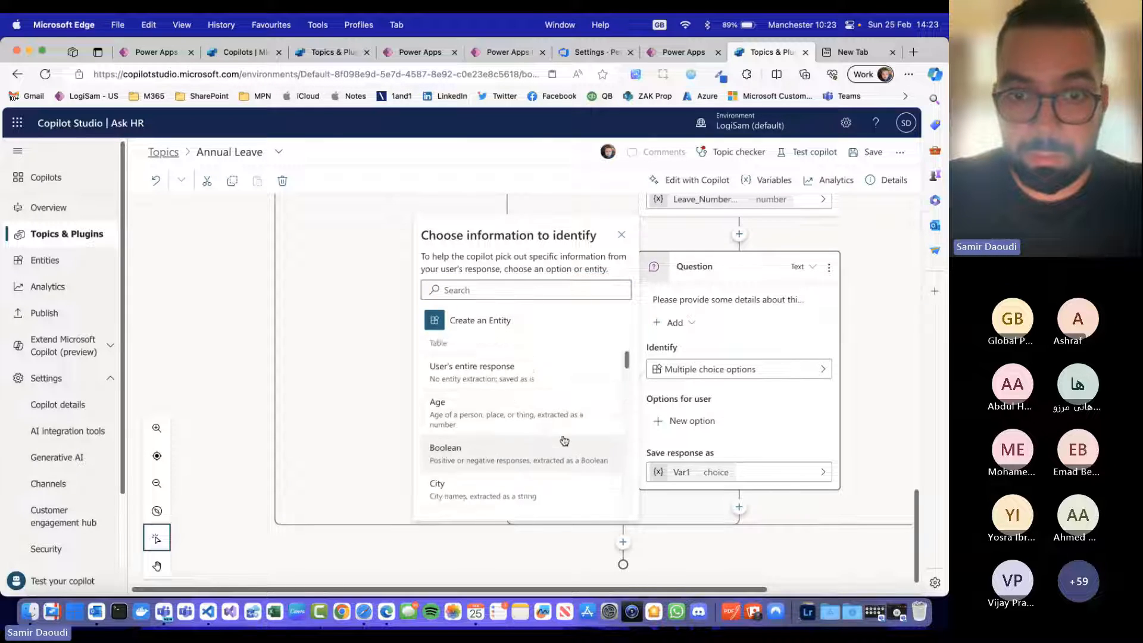
left_click(522, 364)
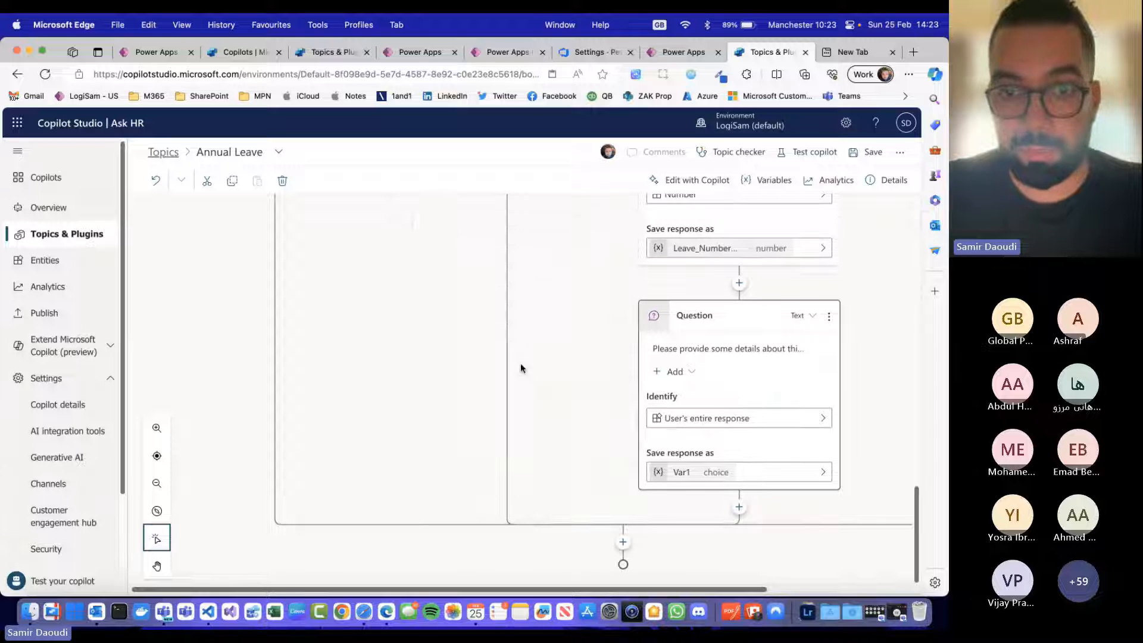
Step: Rename the variable storing the leave details response to Leave_Details and close the properties
left_click(706, 473)
double_click(787, 256)
type("Leave")
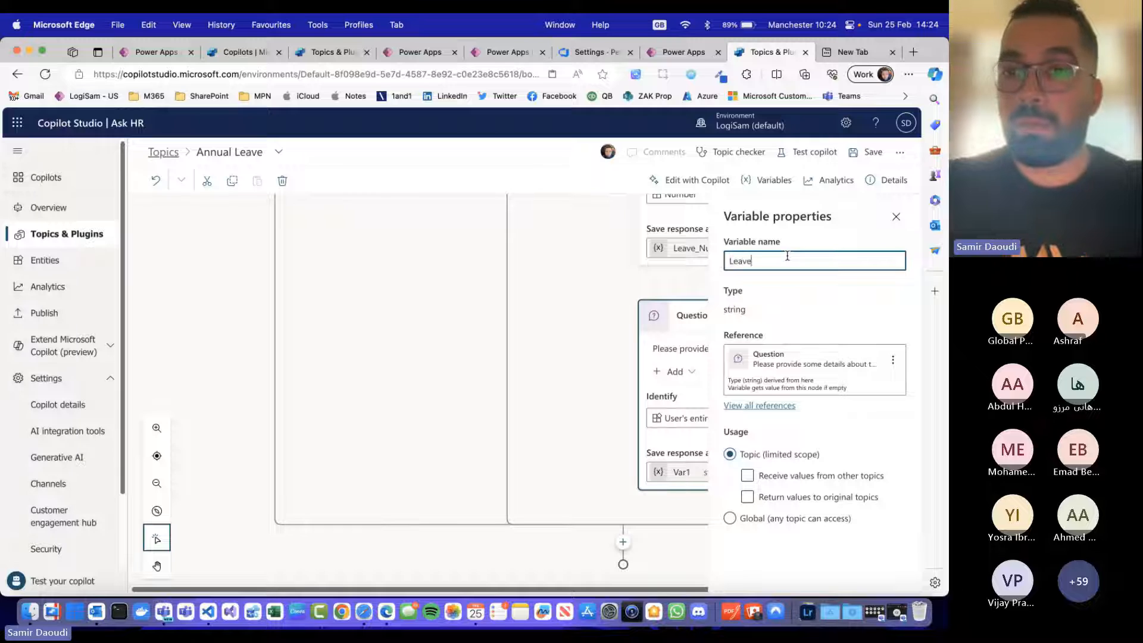
type("_Deta")
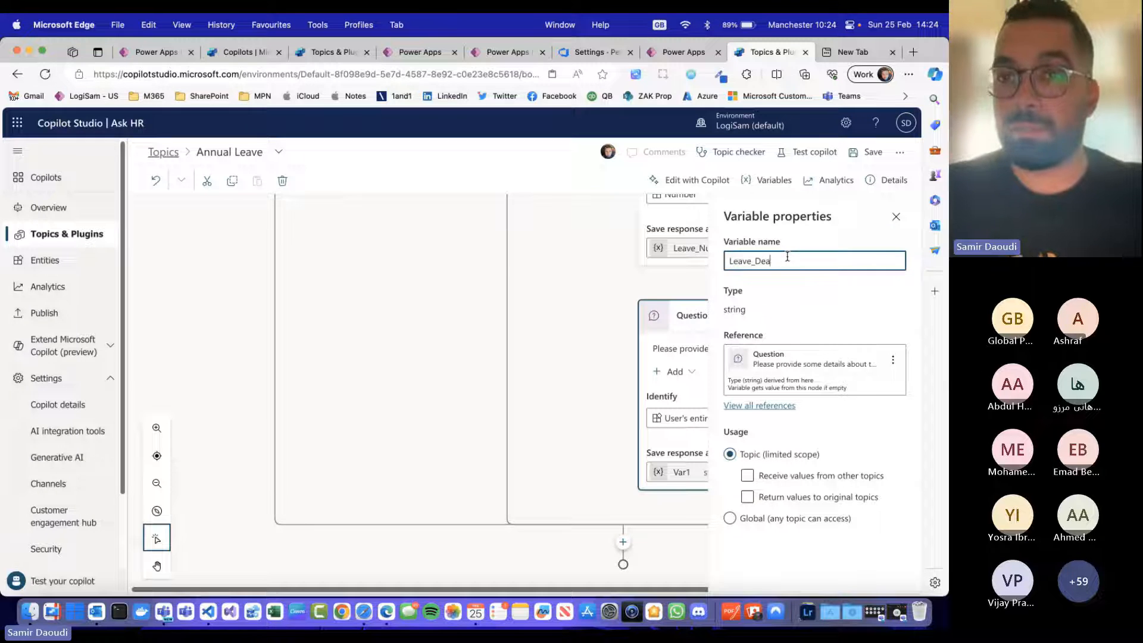
type("ils")
key("Tab")
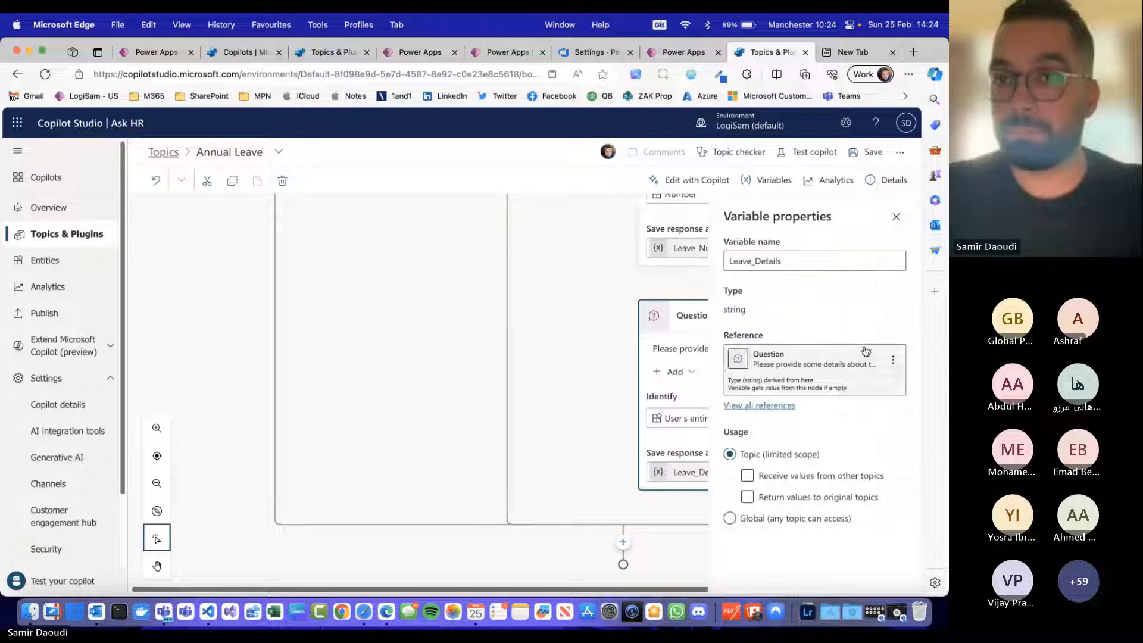
left_click(597, 319)
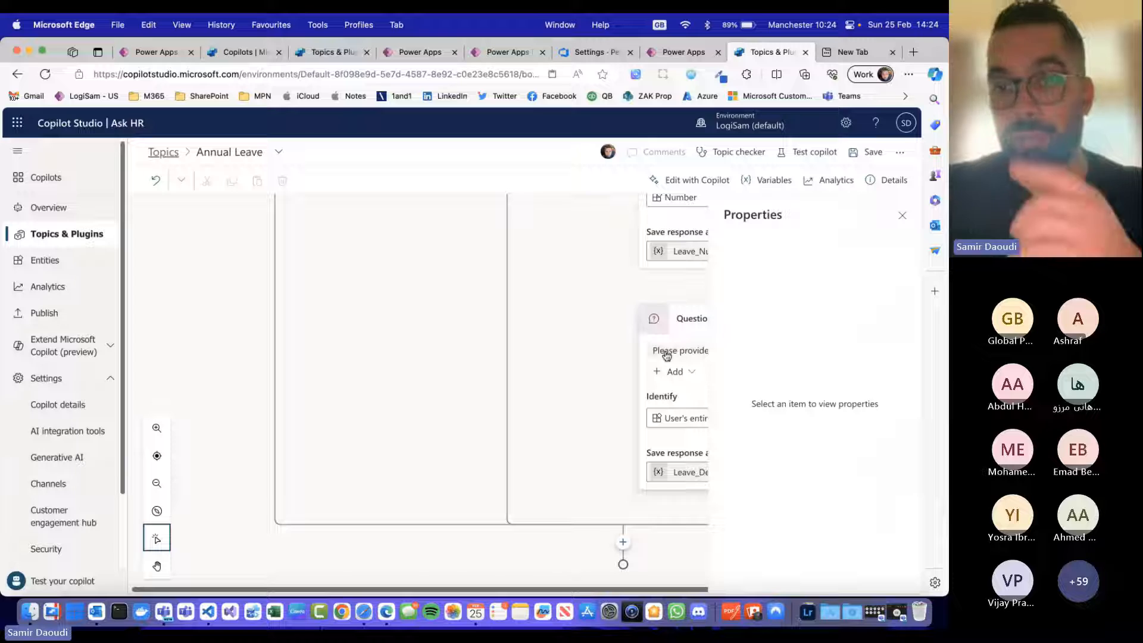
left_click(904, 213)
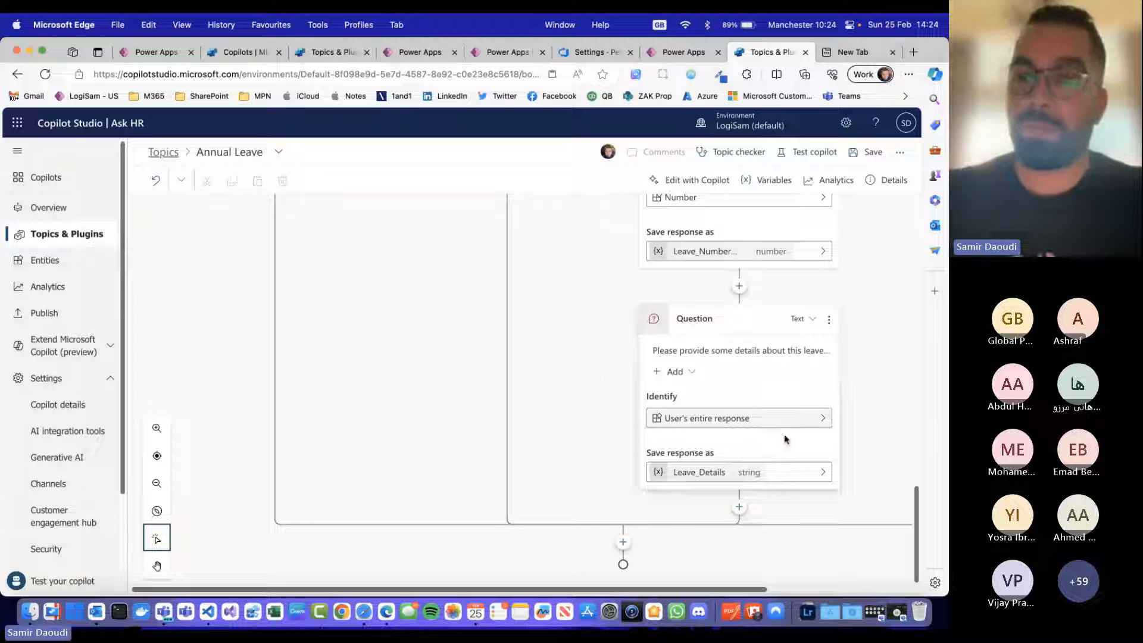
left_click(741, 508)
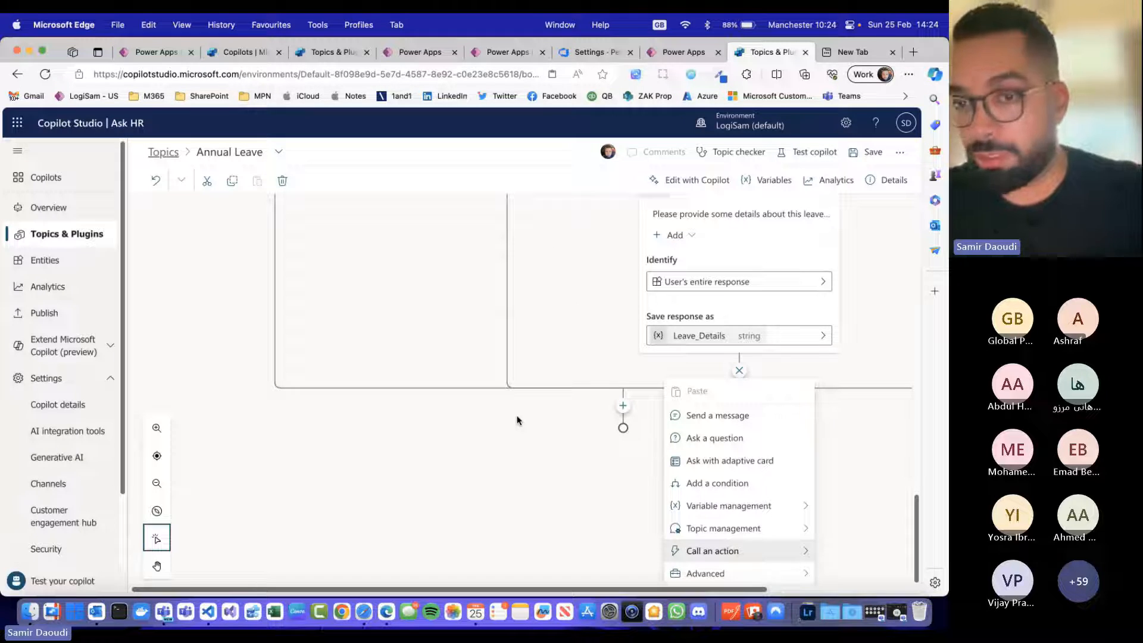
left_click(777, 554)
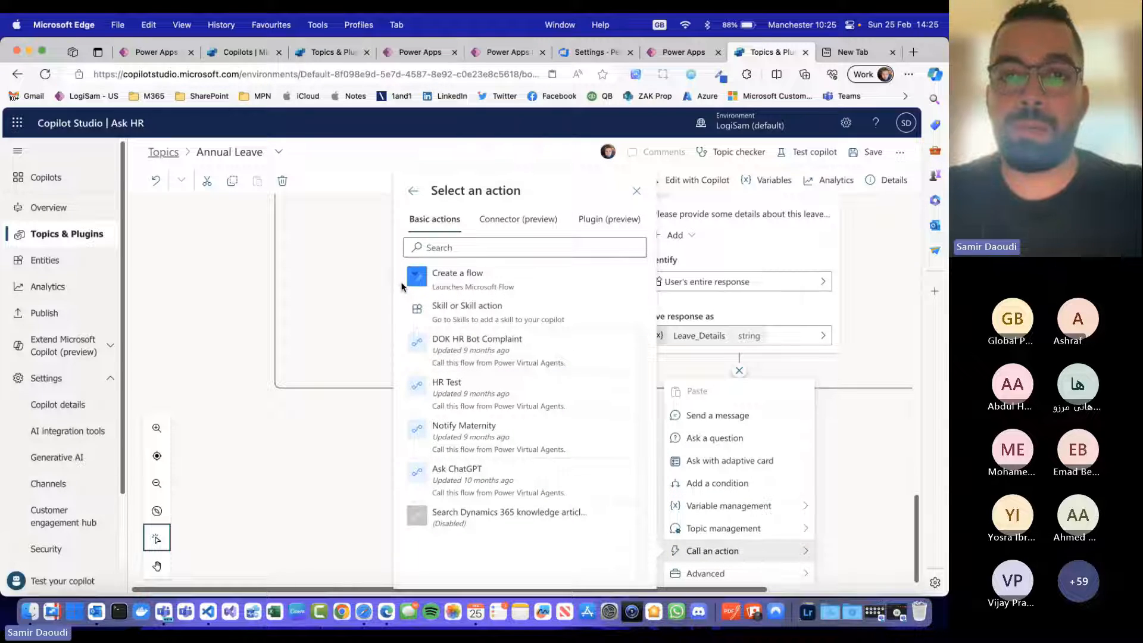
left_click(857, 342)
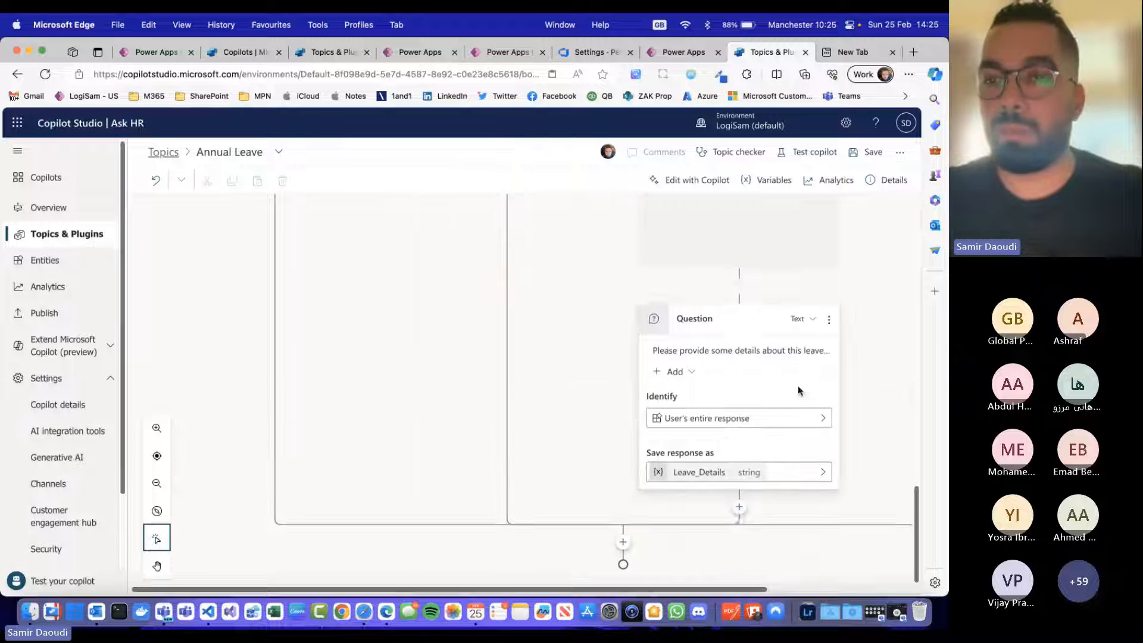
Step: Add a message node below the leave details question reading "All done, your request has been sent to your manager for approval."
left_click(738, 508)
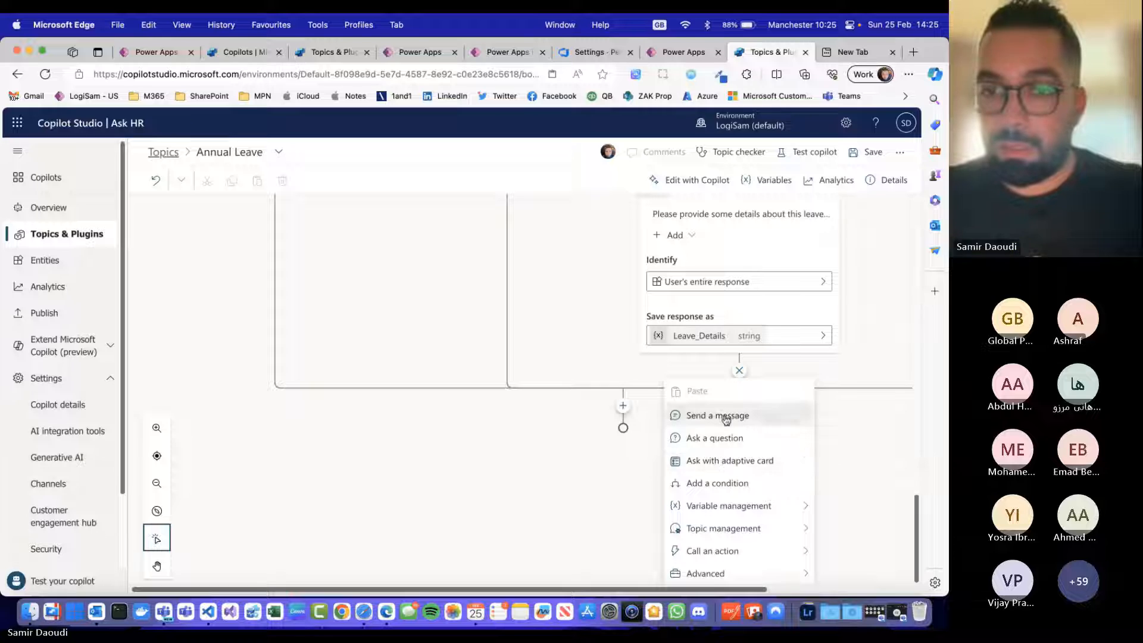
left_click(727, 419)
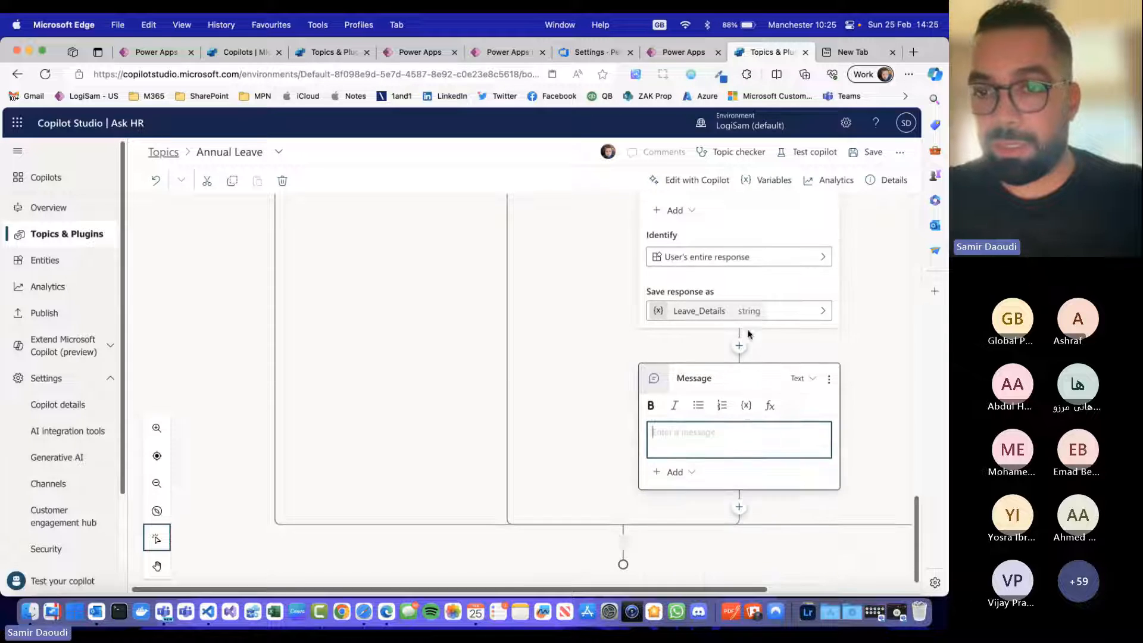
left_click(703, 455)
type("All done,")
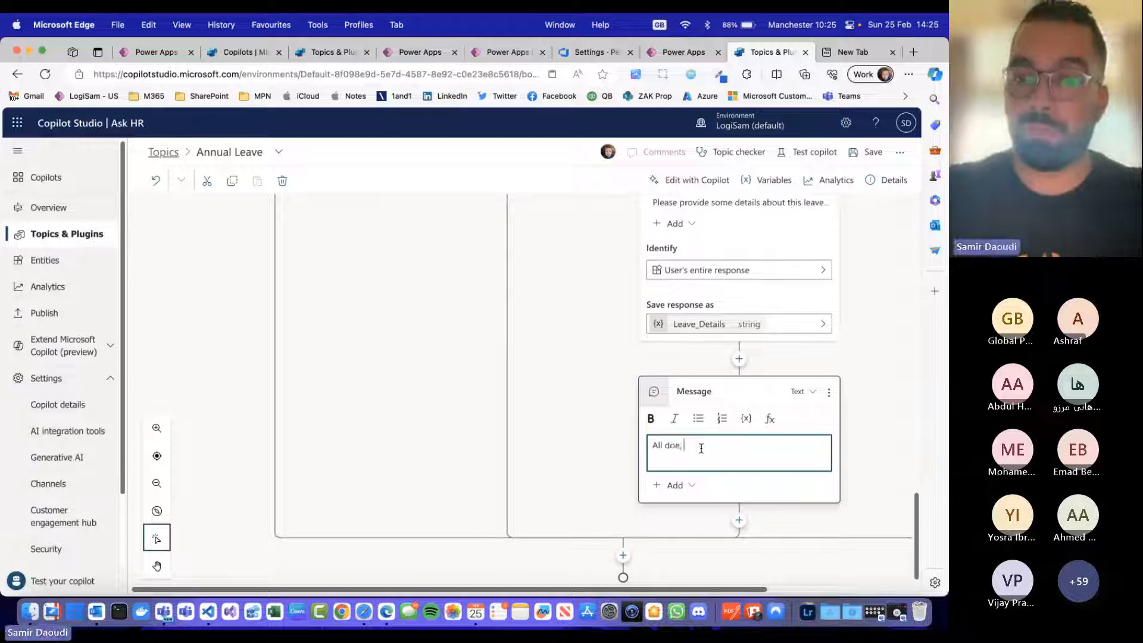
type(" your req")
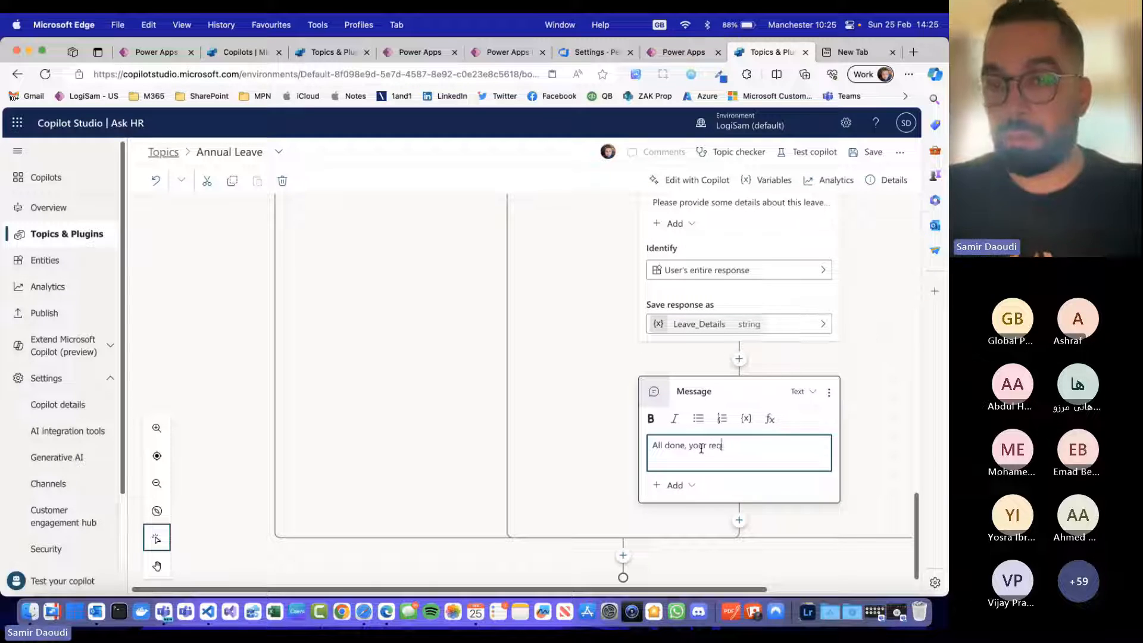
type("uest has been")
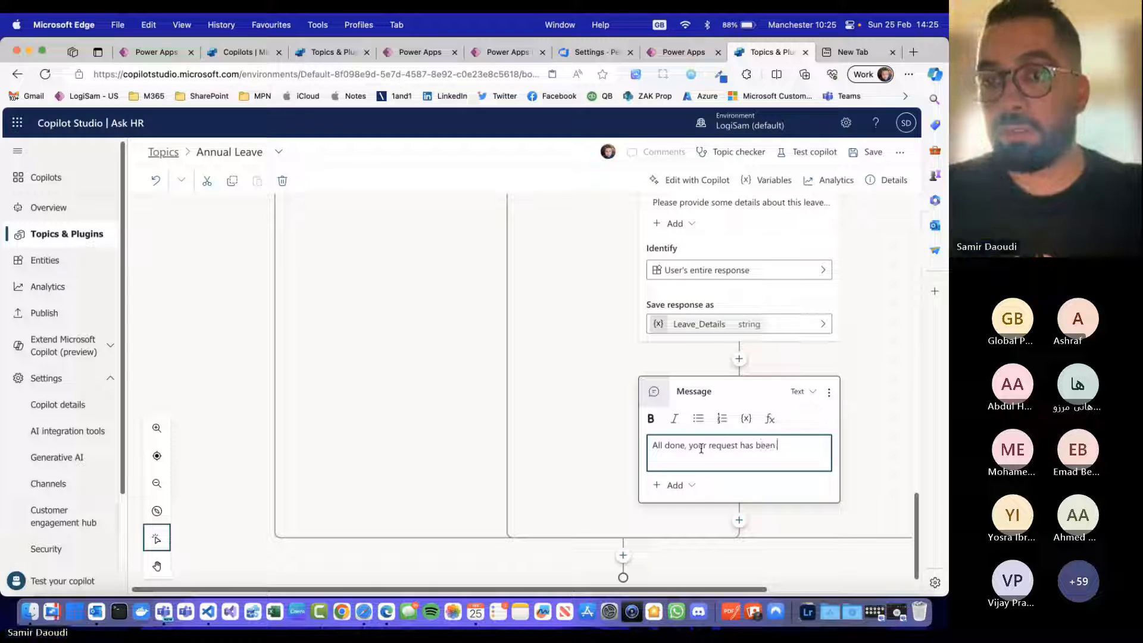
type(" sent to your manager")
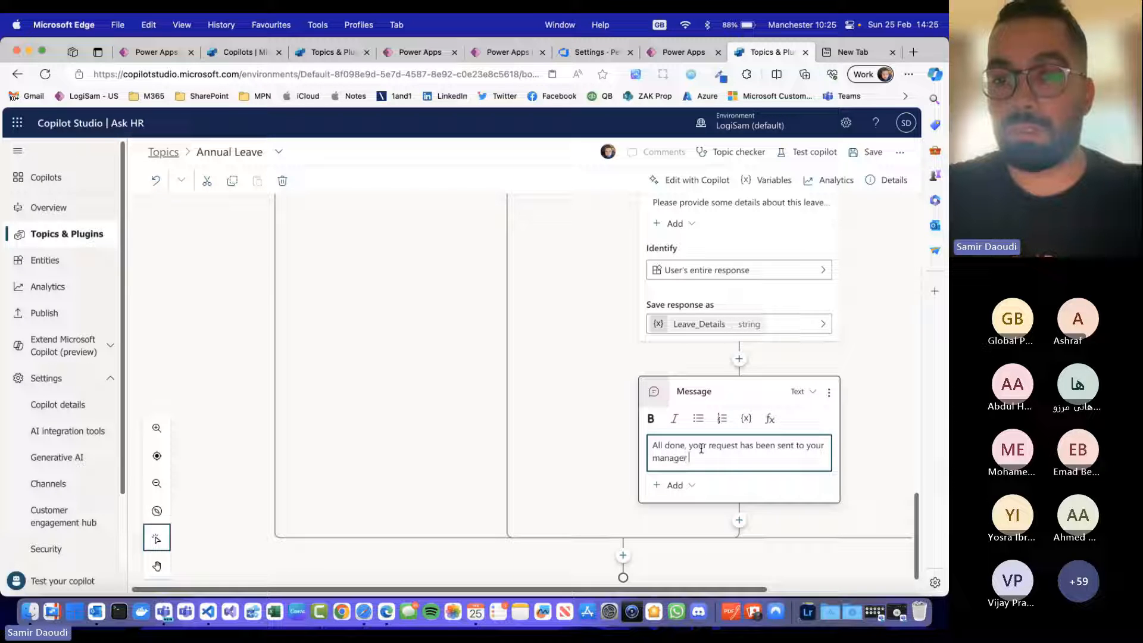
type(" for approval.")
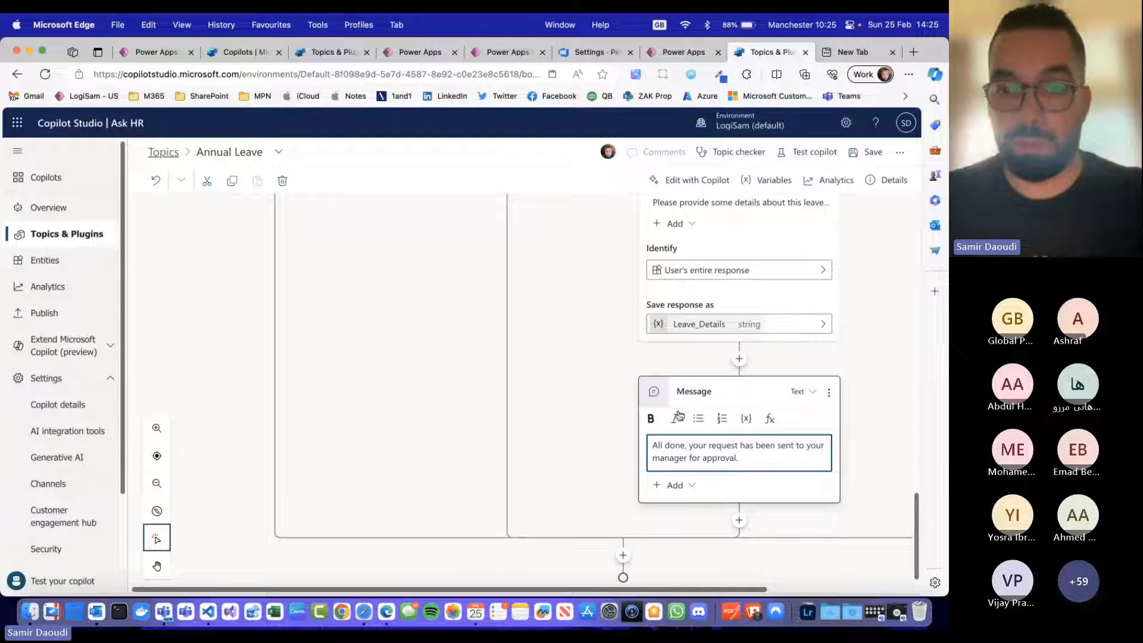
Step: Add a question node after the point where the condition branches merge, with the message "Anything else I can assist you with today ?"
scroll(515, 451, "up", 10)
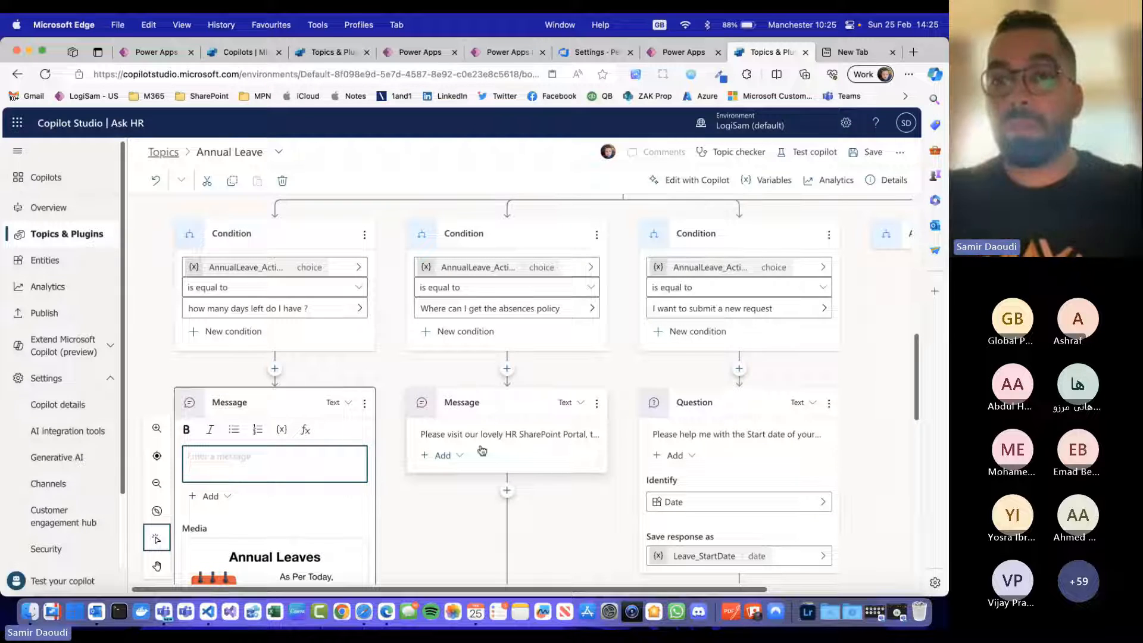
scroll(631, 416, "up", 10)
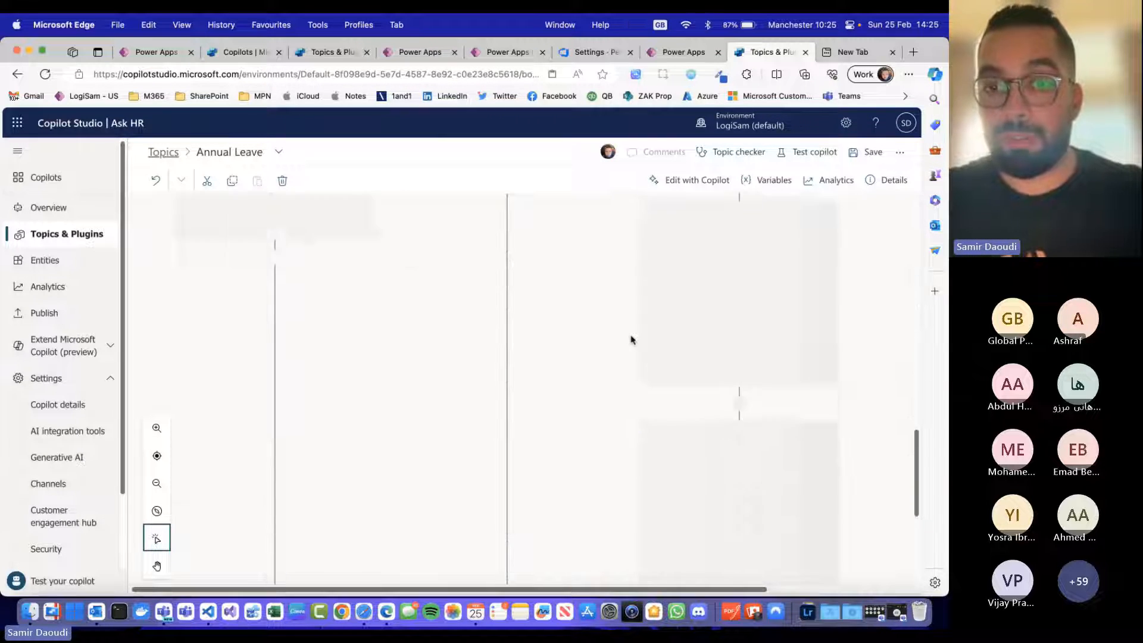
scroll(631, 340, "down", 5)
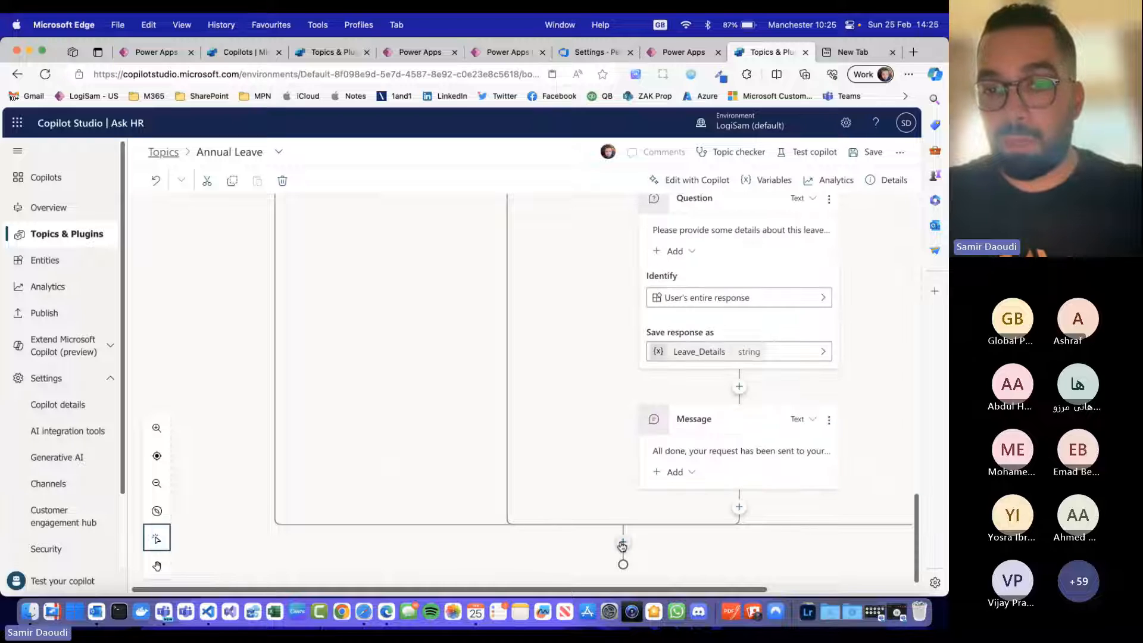
left_click(622, 545)
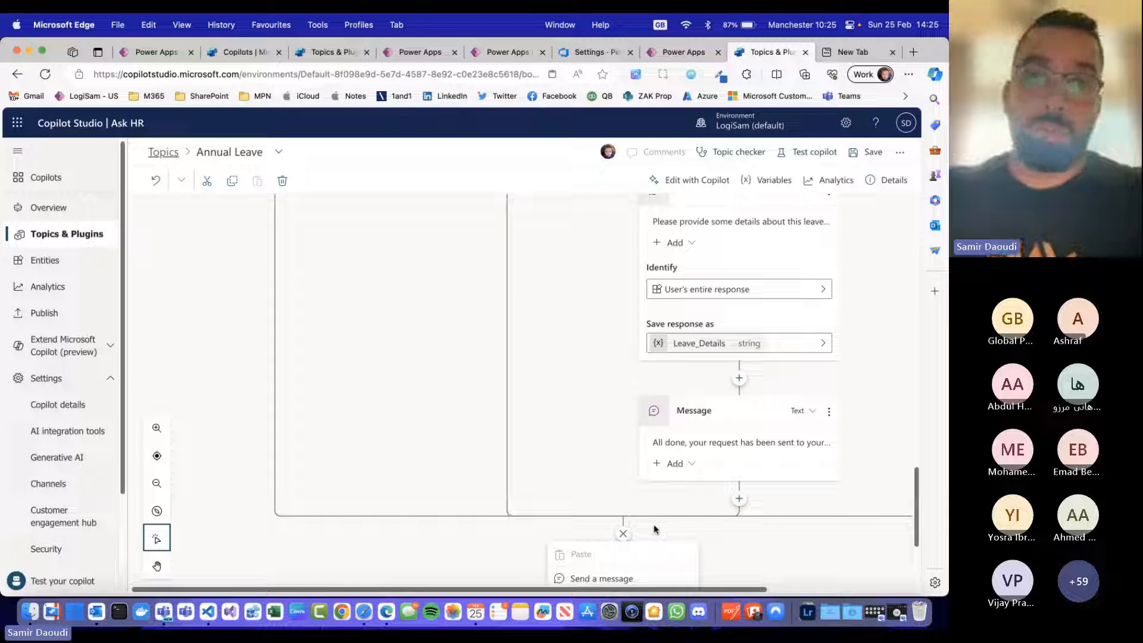
scroll(655, 529, "down", 5)
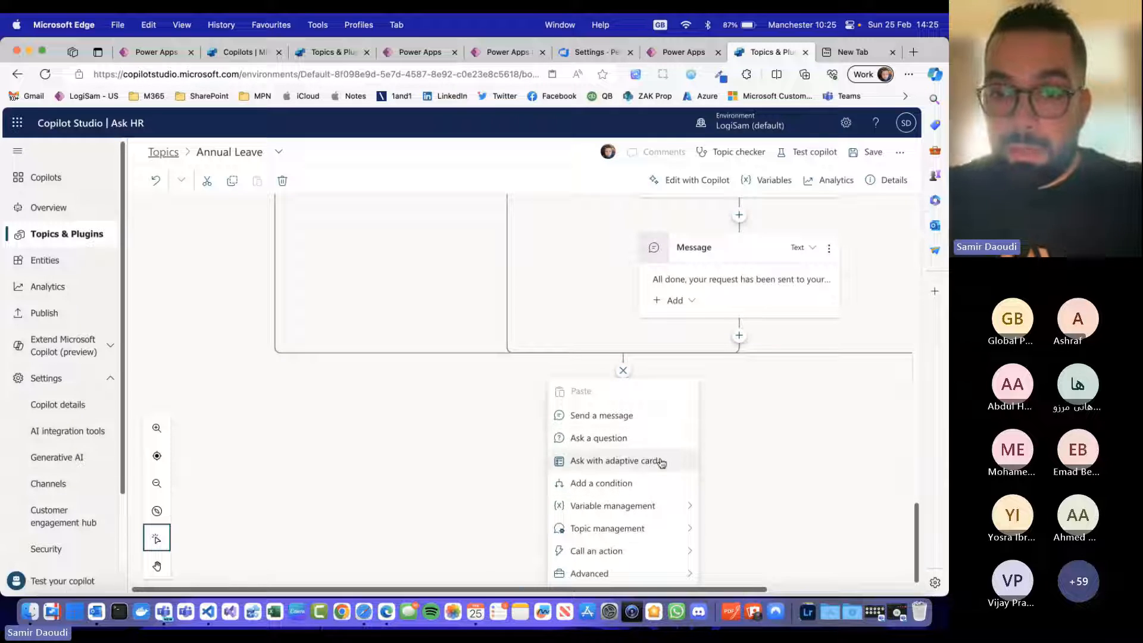
mouse_move(655, 576)
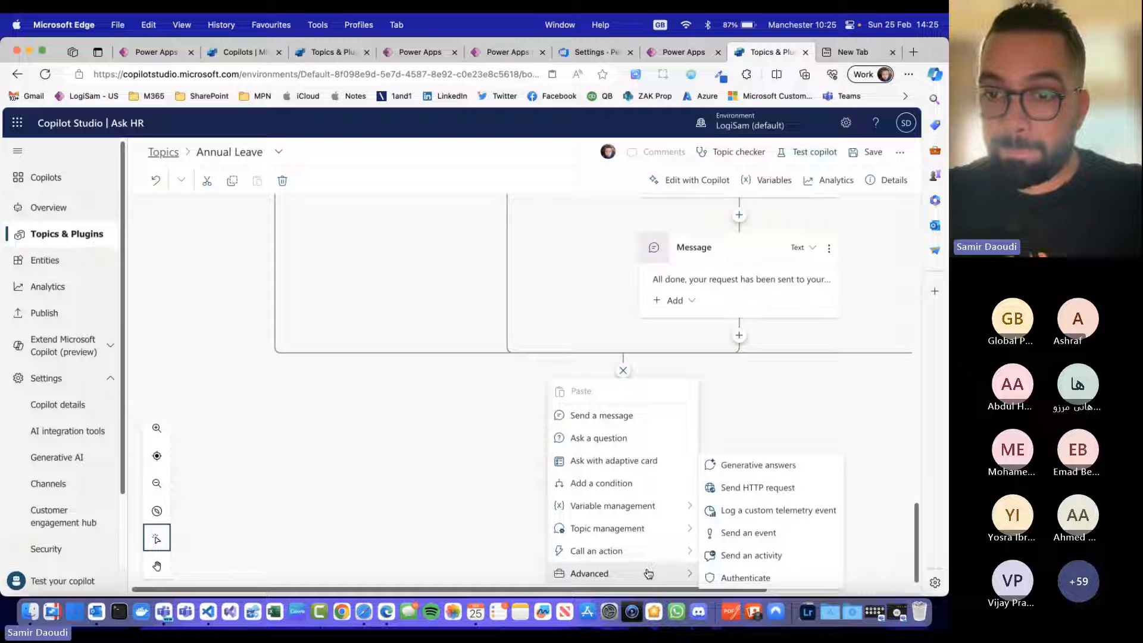
left_click(615, 439)
type("Any")
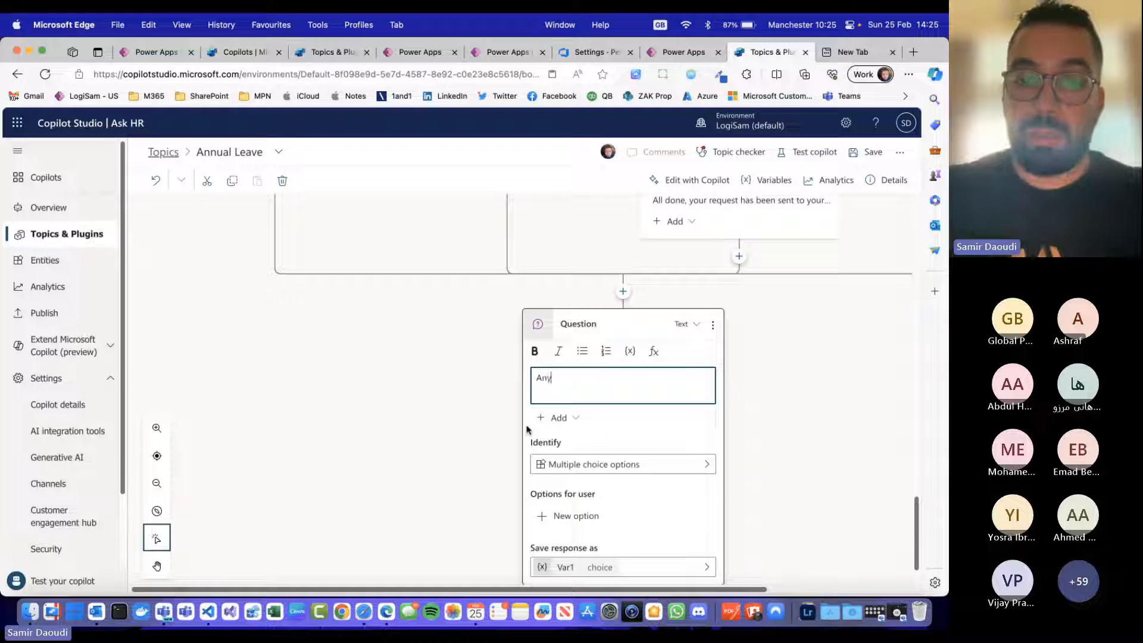
type(" thin")
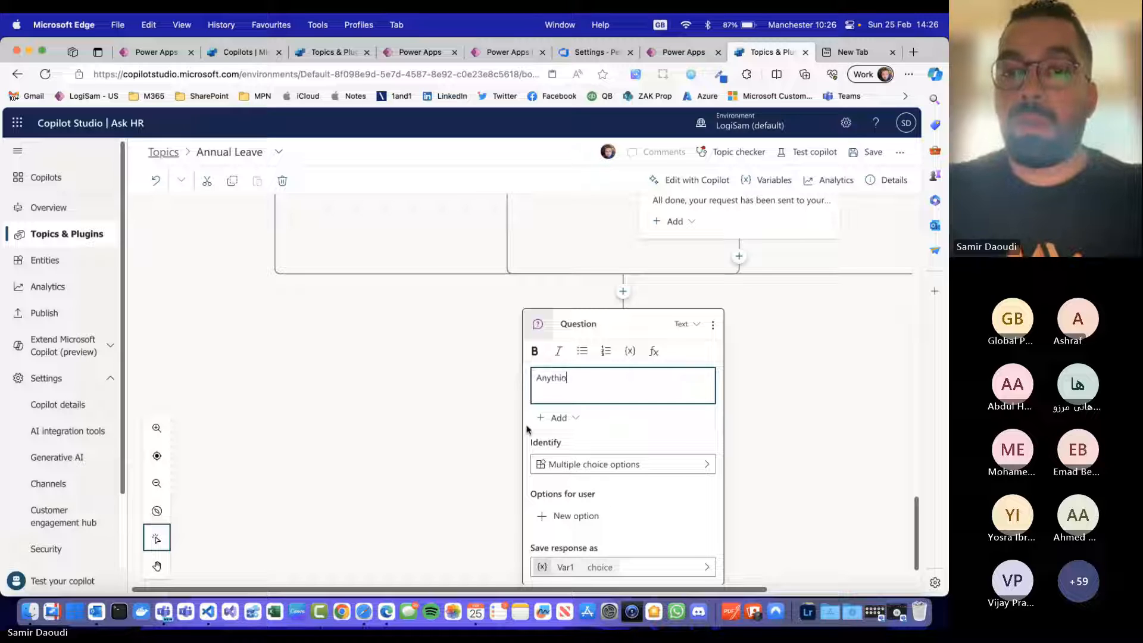
type("g else I can assi")
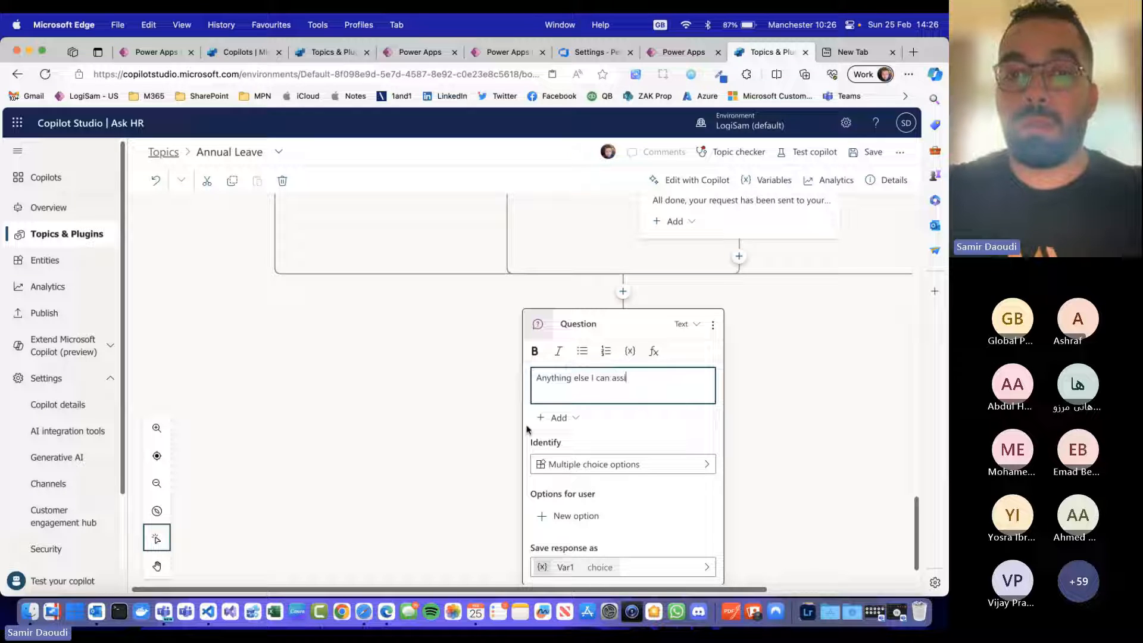
type("st you with tod")
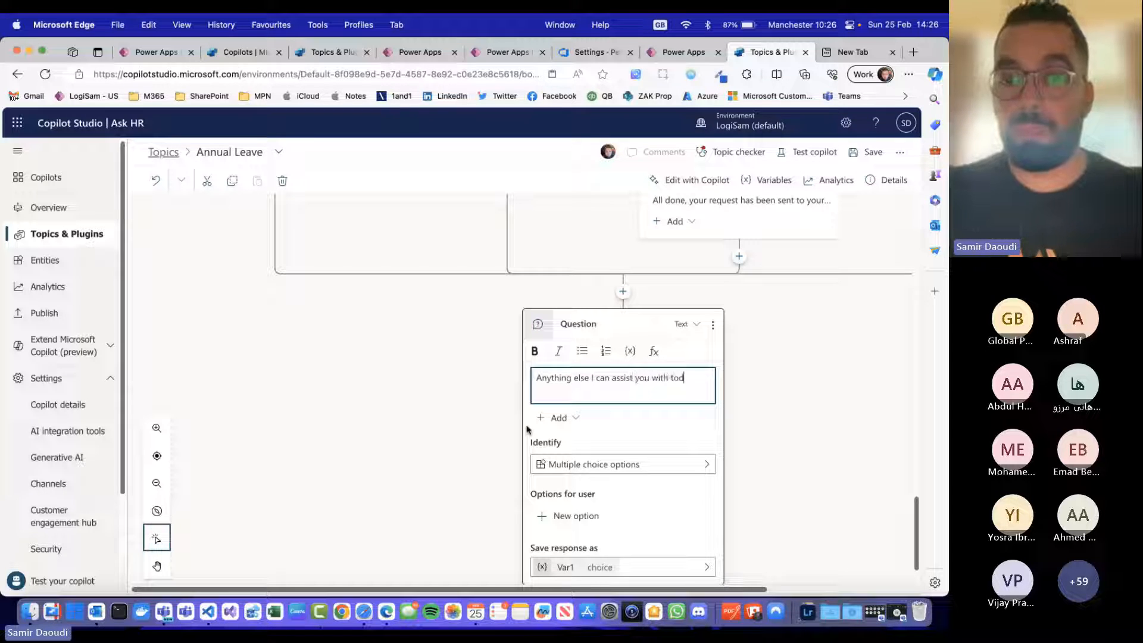
type("ay ?")
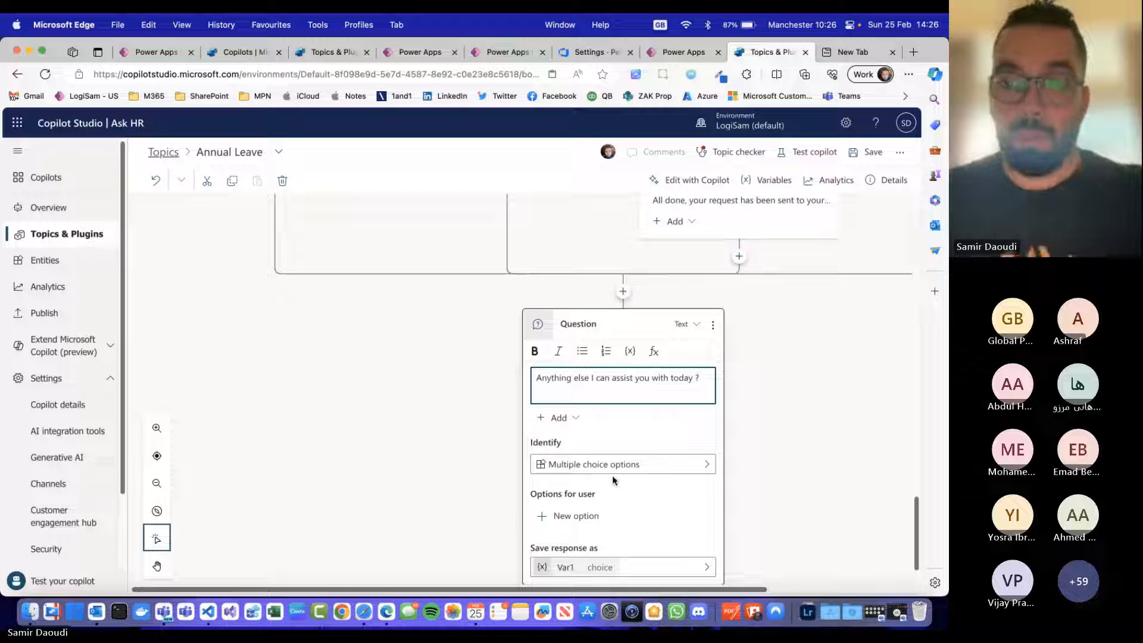
Step: Add the answer options "No, thanks" and "Yes, please" to the question about further assistance
left_click(598, 520)
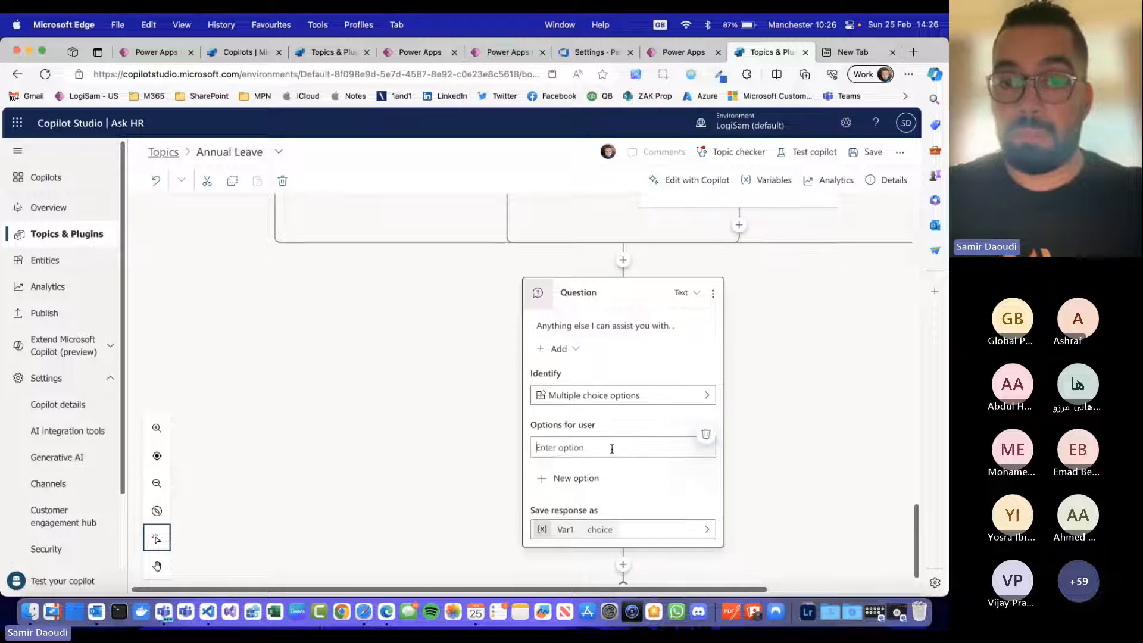
type("End")
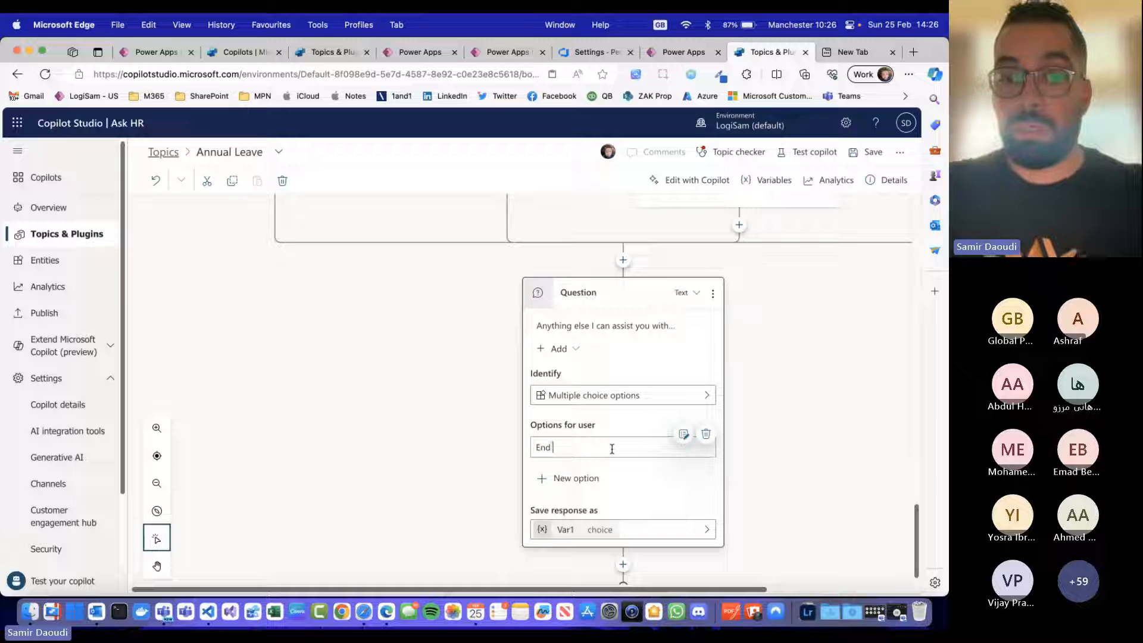
type("No.")
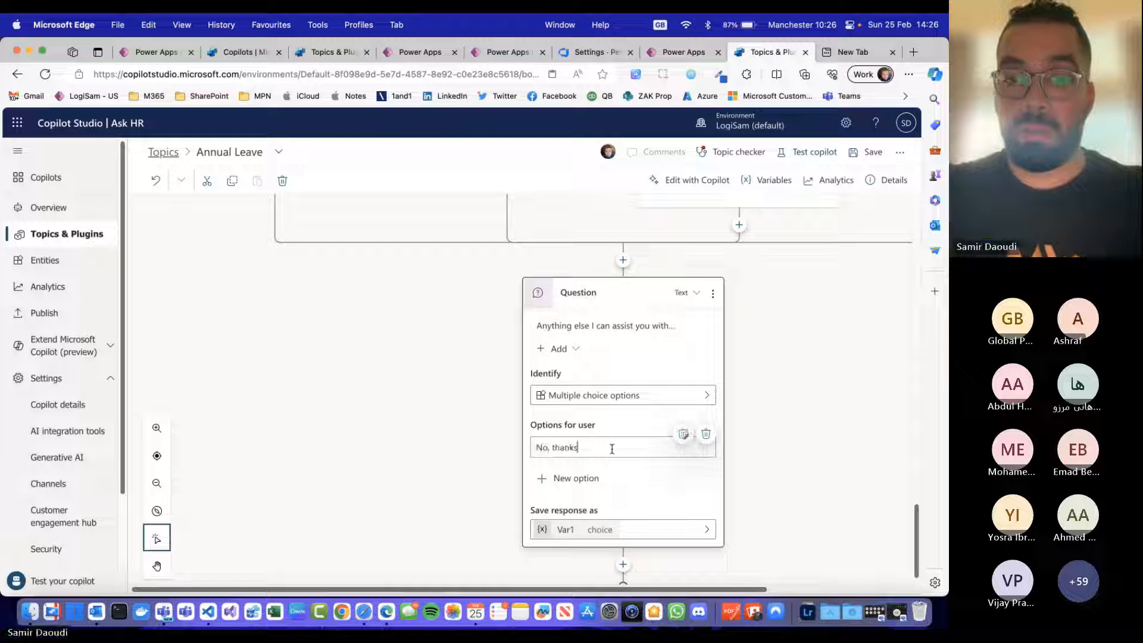
left_click(590, 479)
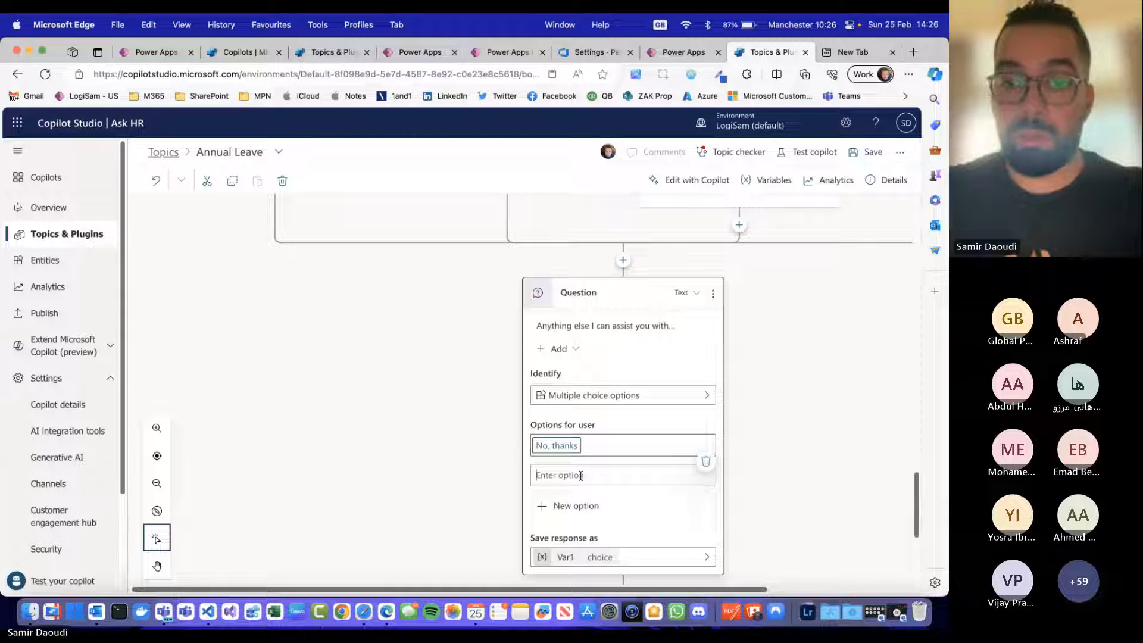
type("Yes, please")
scroll(590, 476, "down", 1)
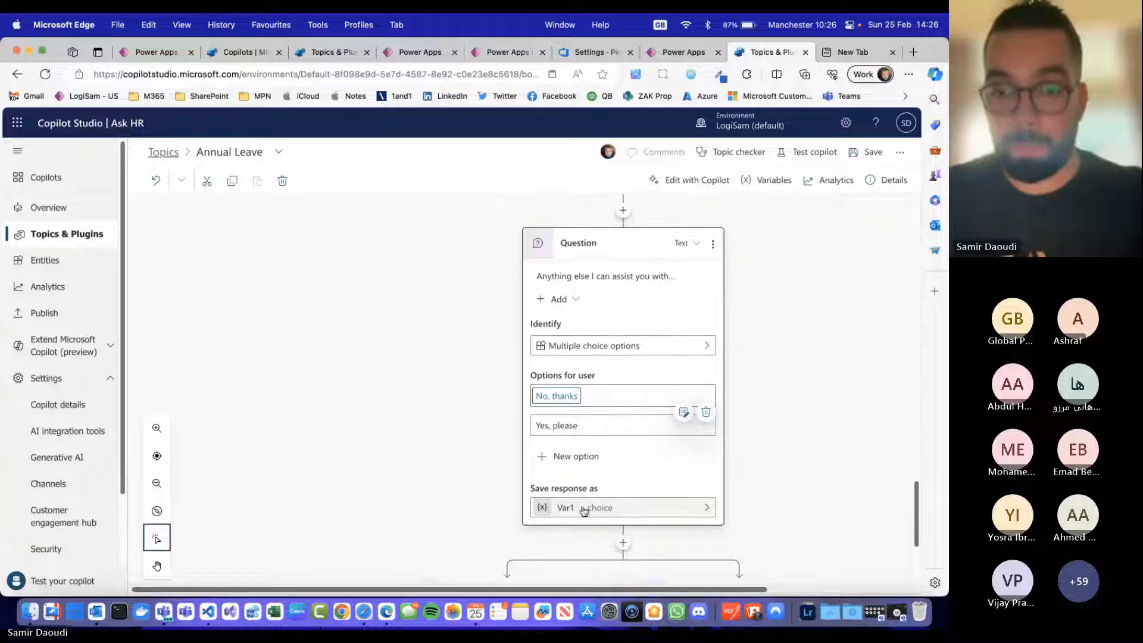
left_click(746, 340)
scroll(492, 430, "down", 4)
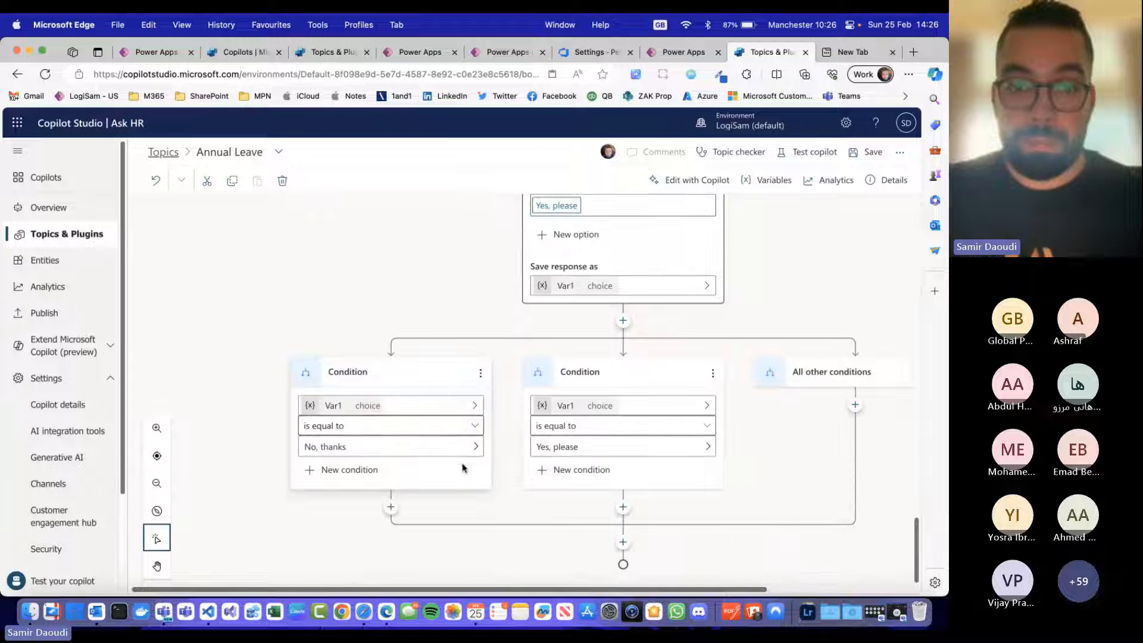
left_click(358, 471)
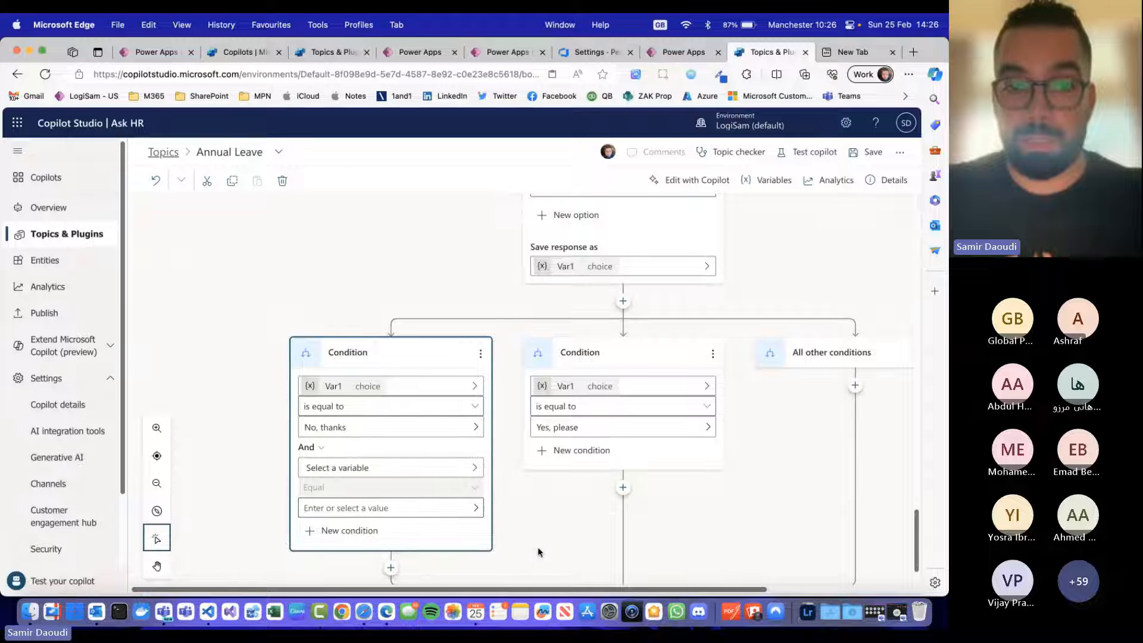
left_click(518, 542)
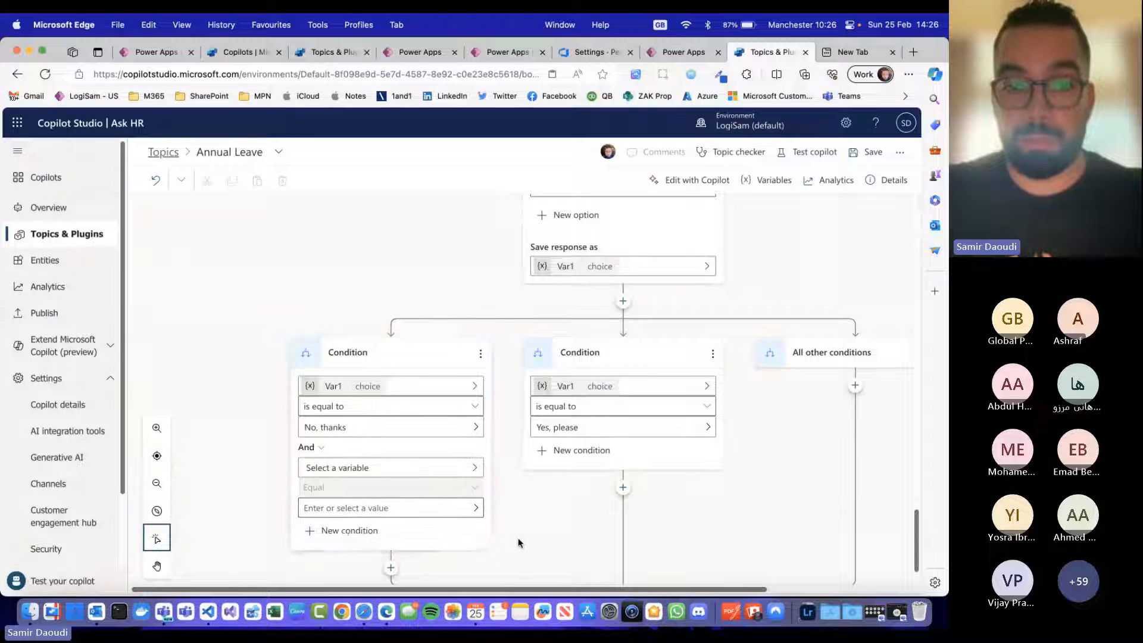
left_click(471, 473)
left_click(474, 453)
Step: Add an End conversation node below the "No, thanks" condition branch
left_click(391, 509)
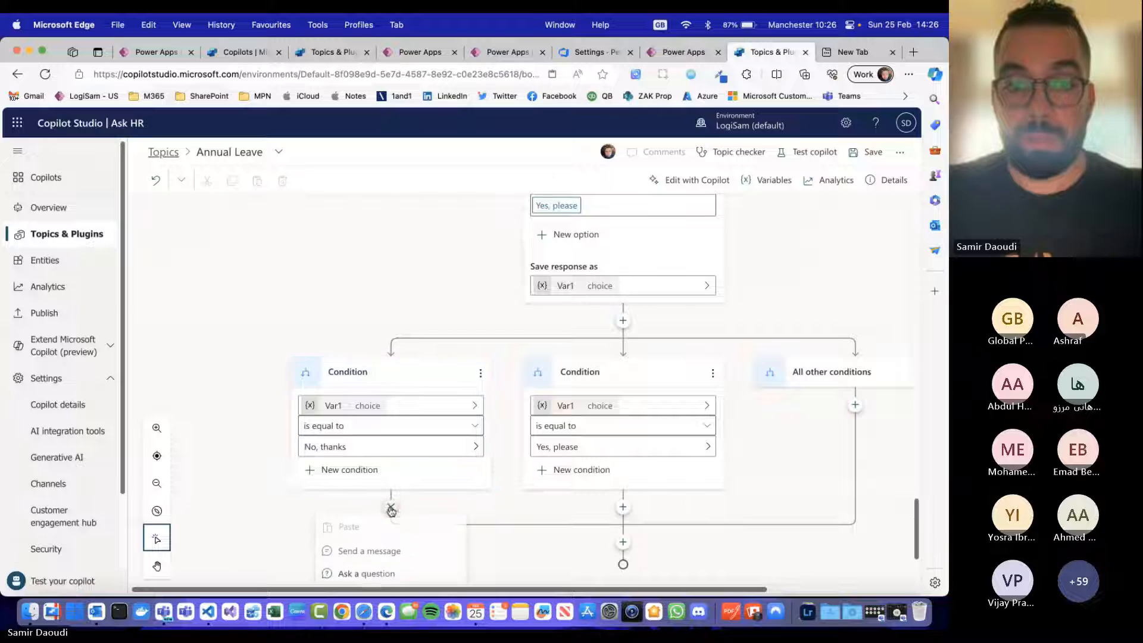
scroll(472, 452, "down", 2)
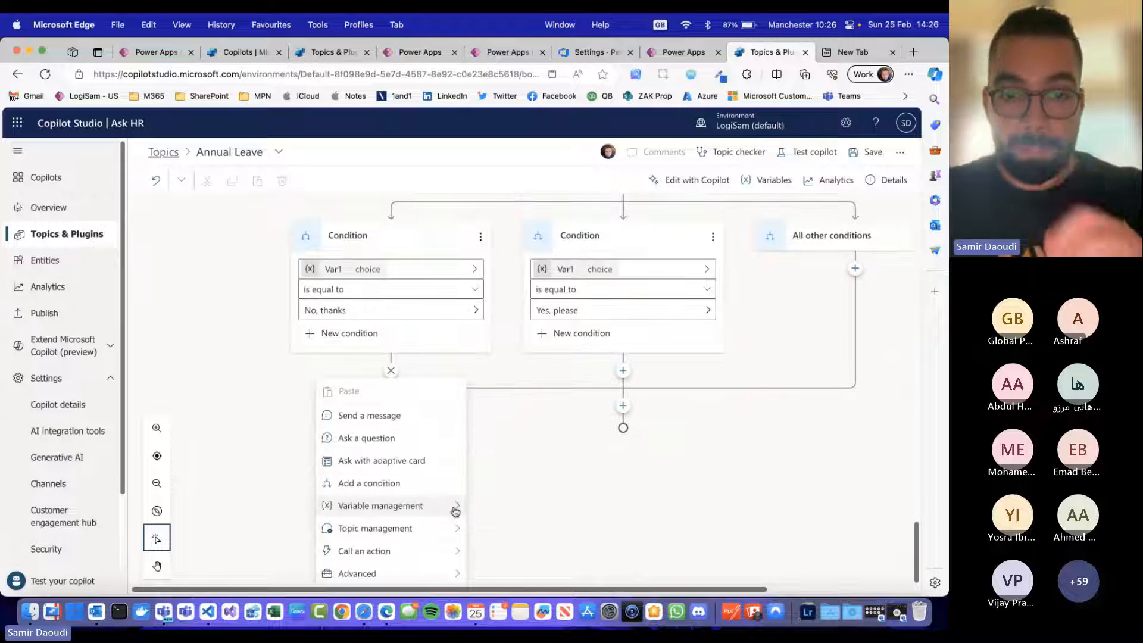
mouse_move(448, 580)
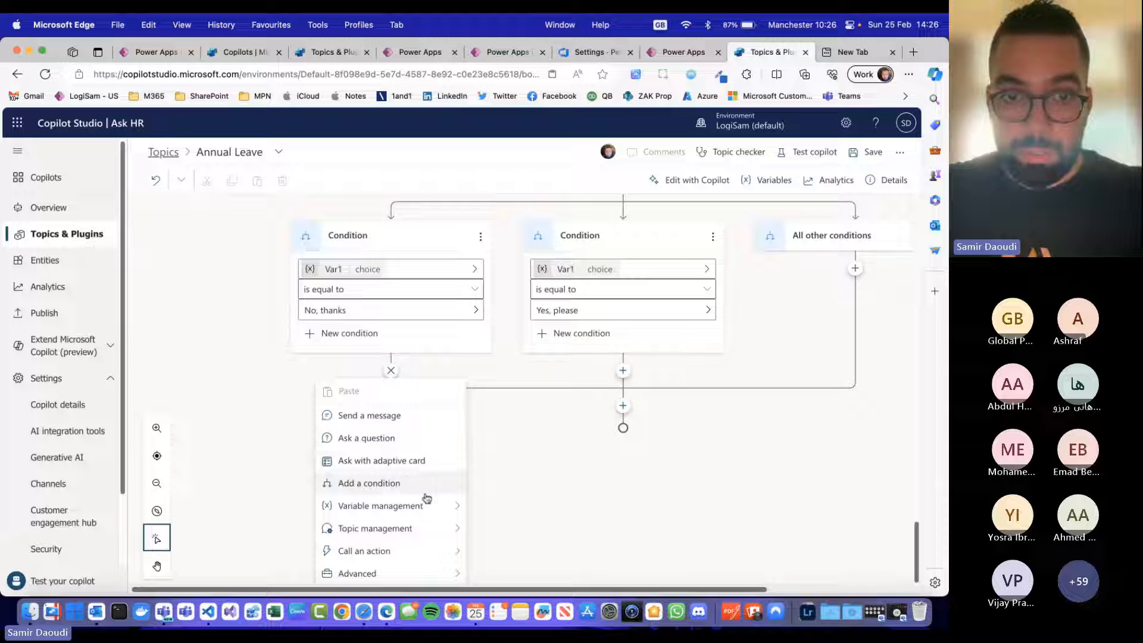
mouse_move(452, 540)
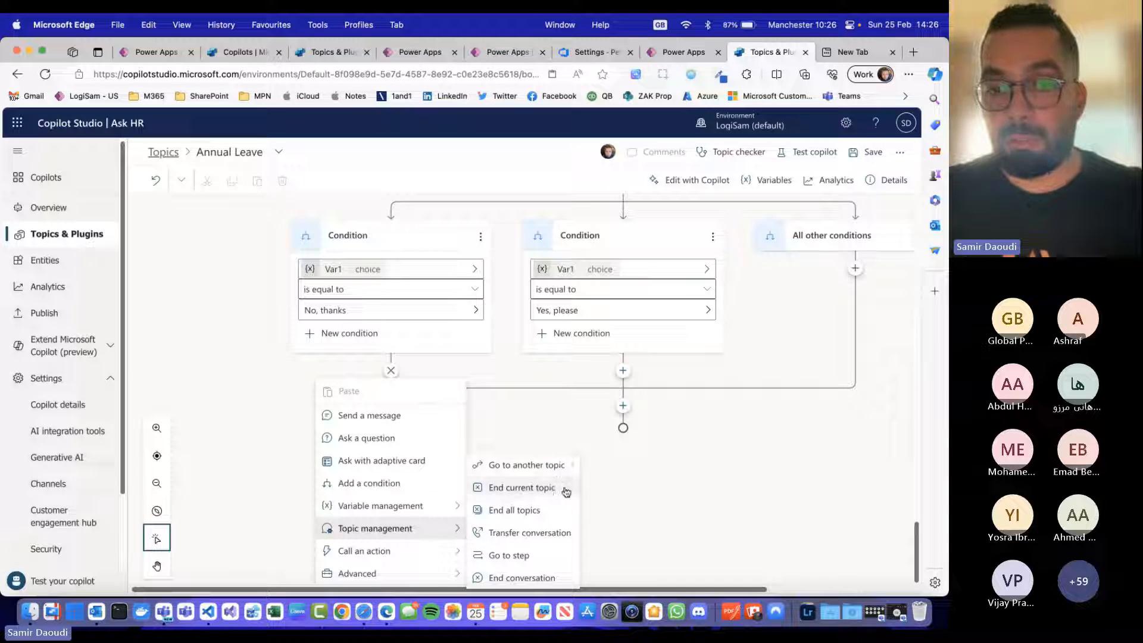
left_click(565, 581)
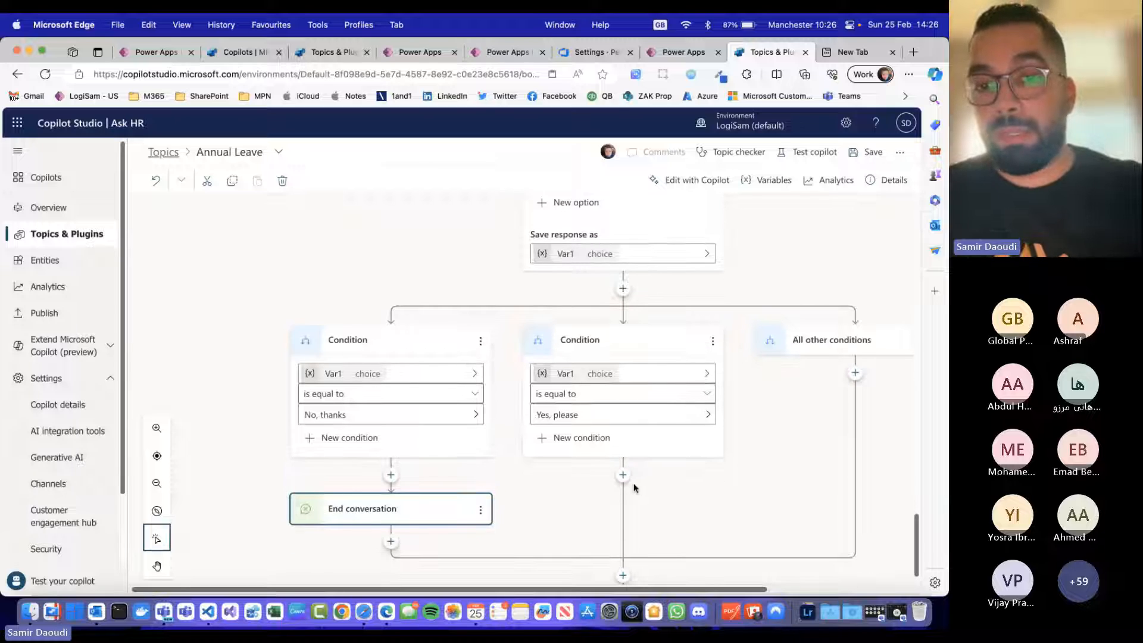
Step: Redirect the "Yes, please" condition branch to the Greeting topic and save the Annual Leave topic
left_click(624, 477)
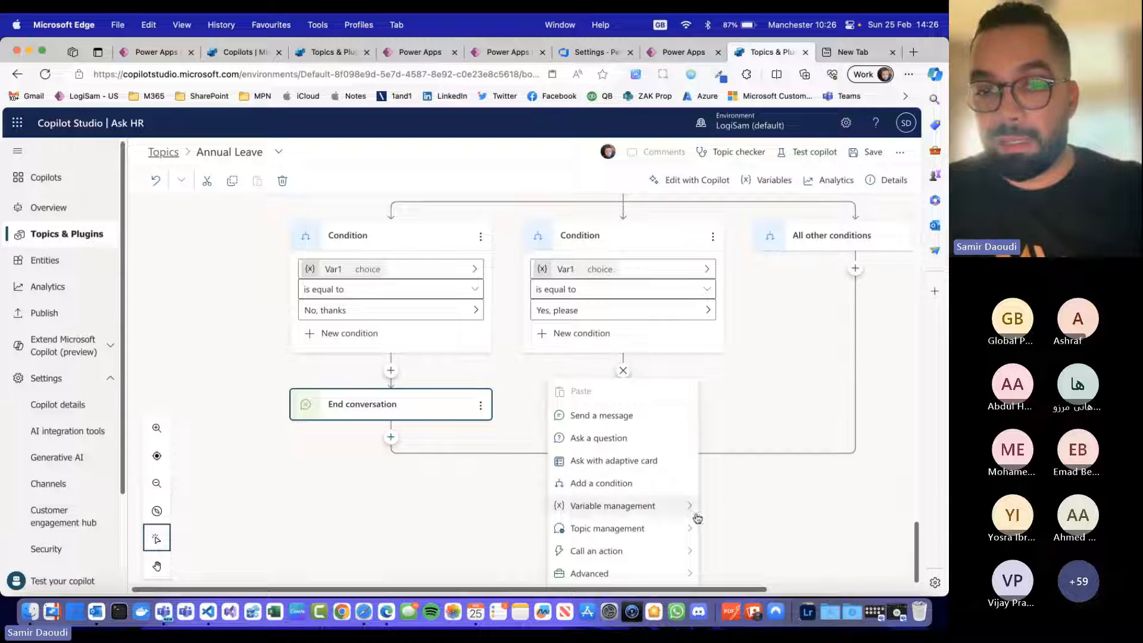
mouse_move(672, 506)
mouse_move(632, 529)
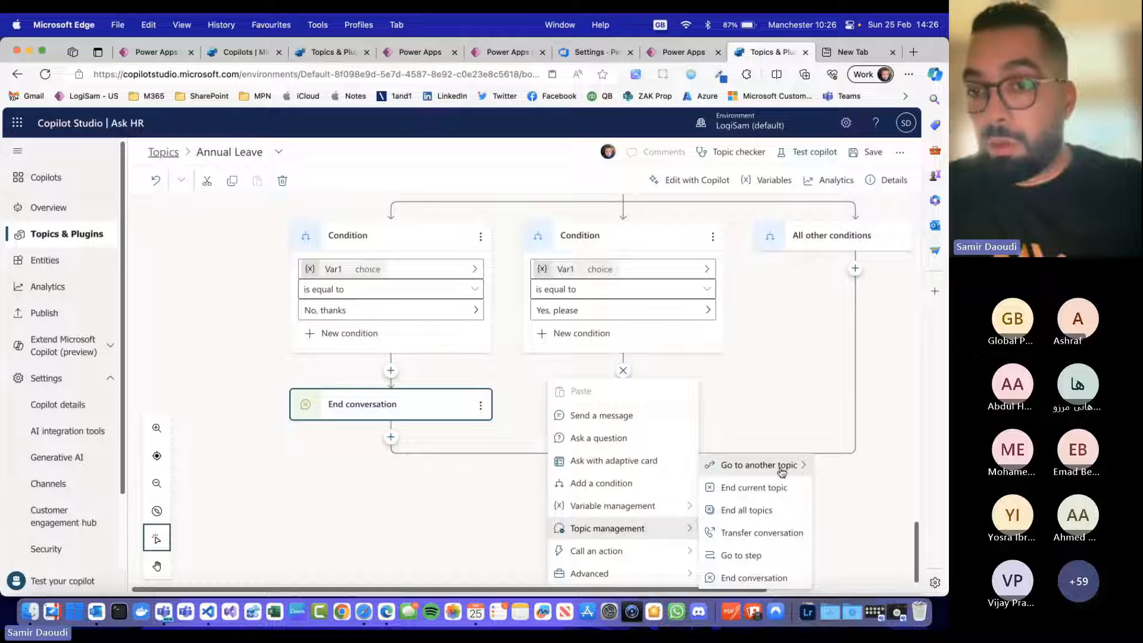
mouse_move(792, 472)
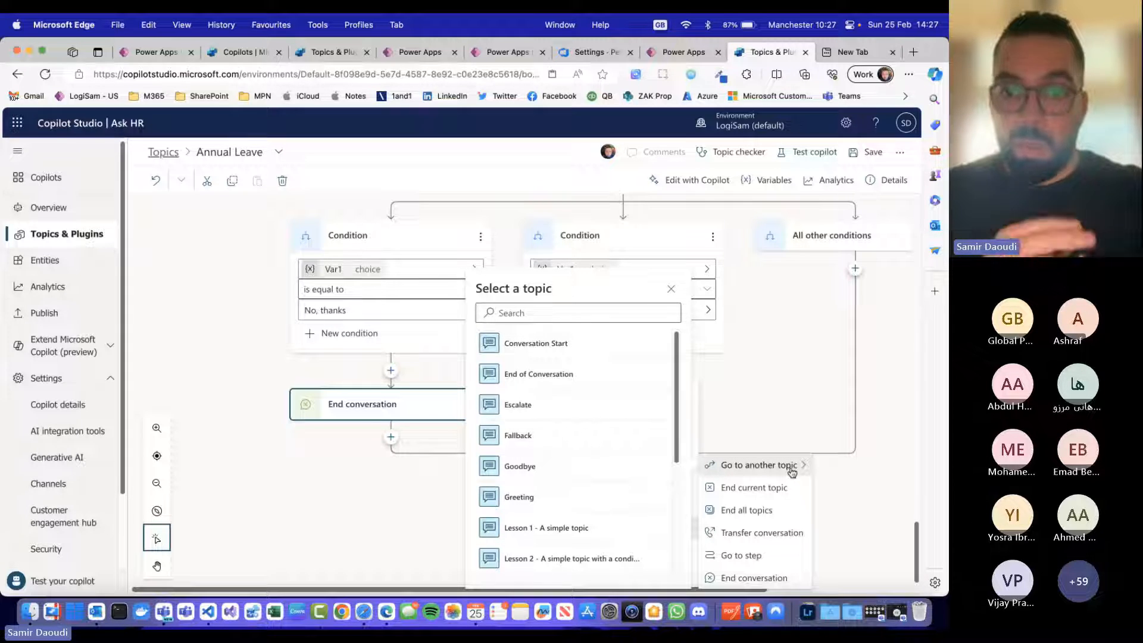
left_click(538, 501)
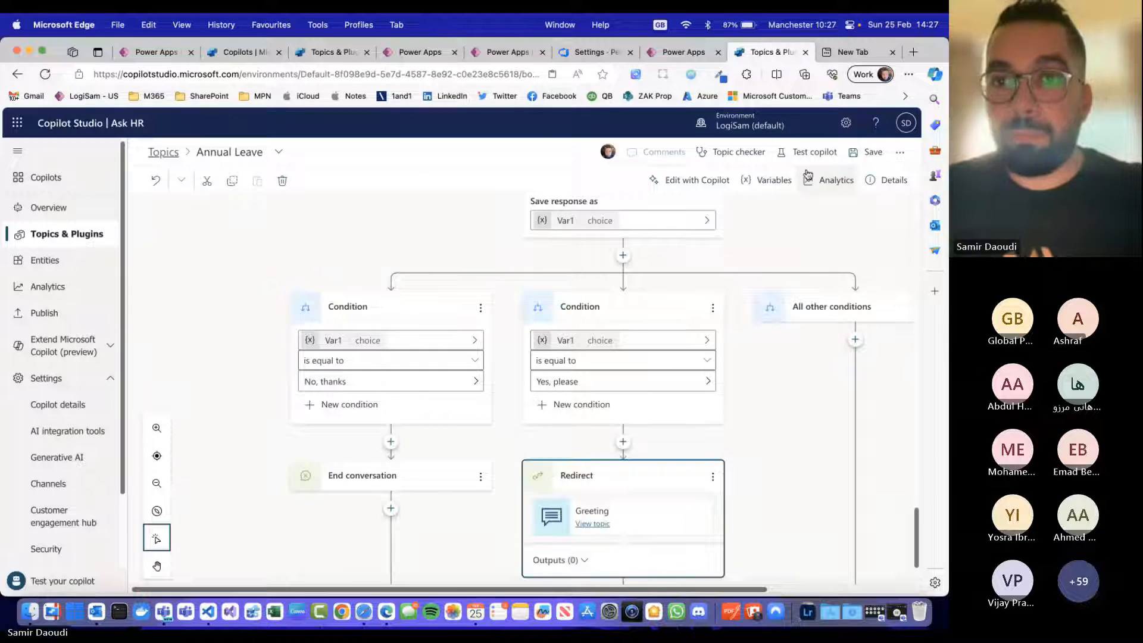
left_click(864, 156)
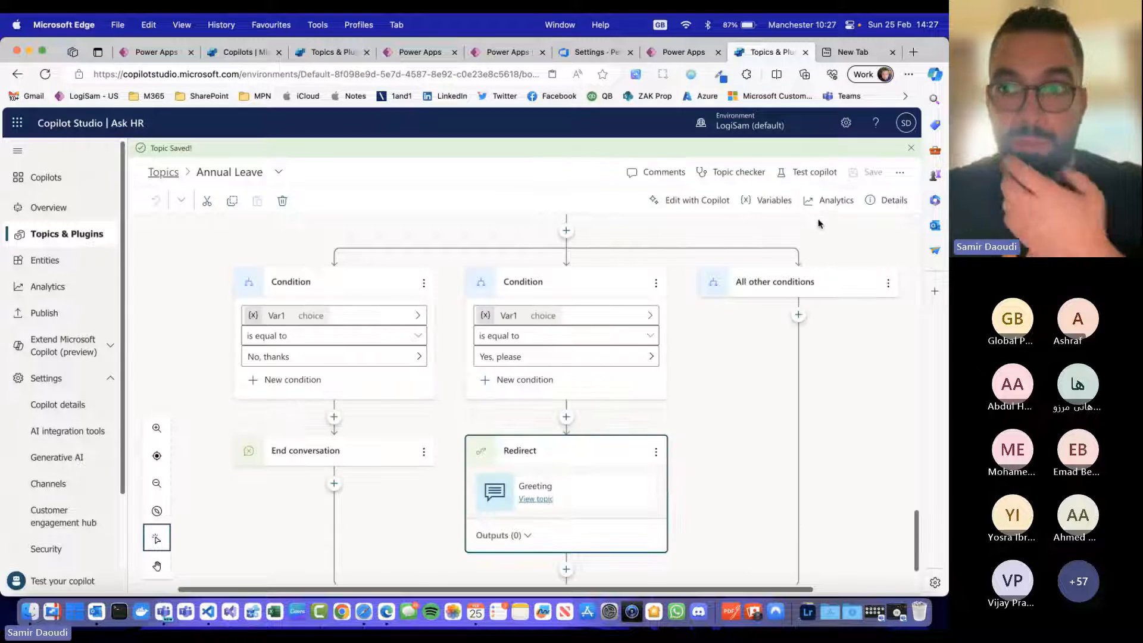
Step: Open the copilot test chat and send the message "How many days left do I have ?"
left_click(813, 173)
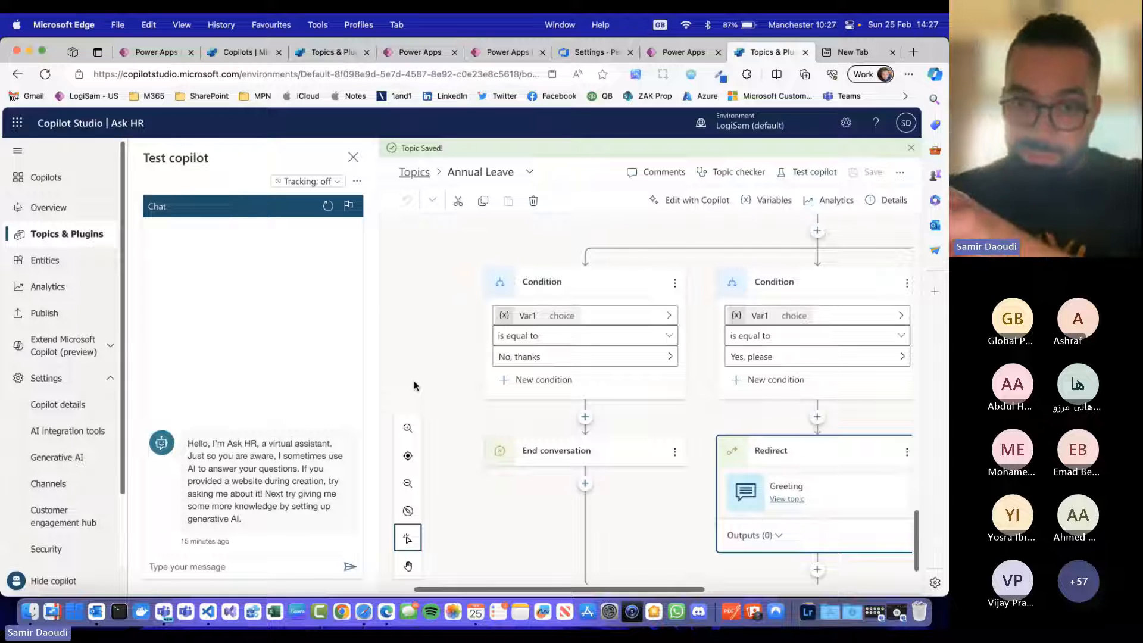
left_click(233, 566)
type("How many")
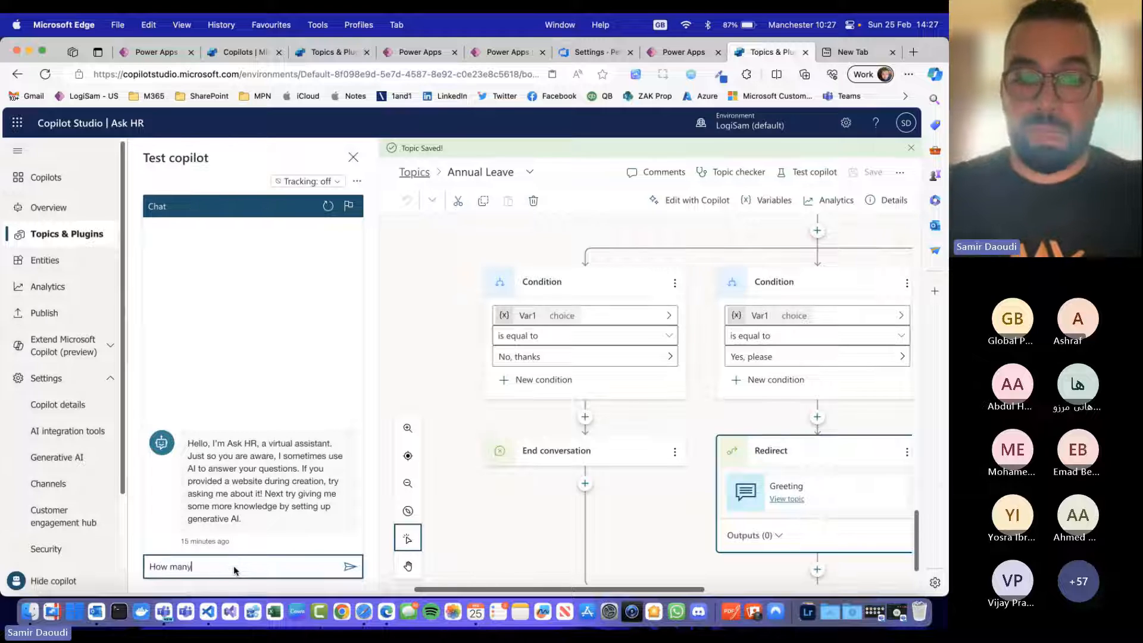
type(" days left do I")
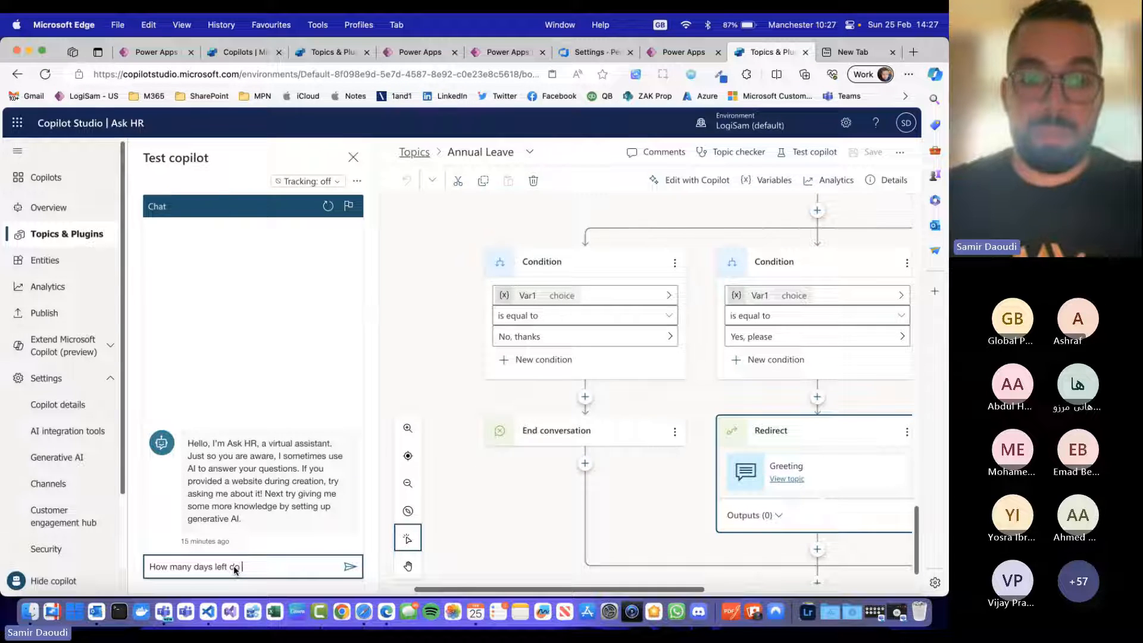
type(" have ?")
key("Return")
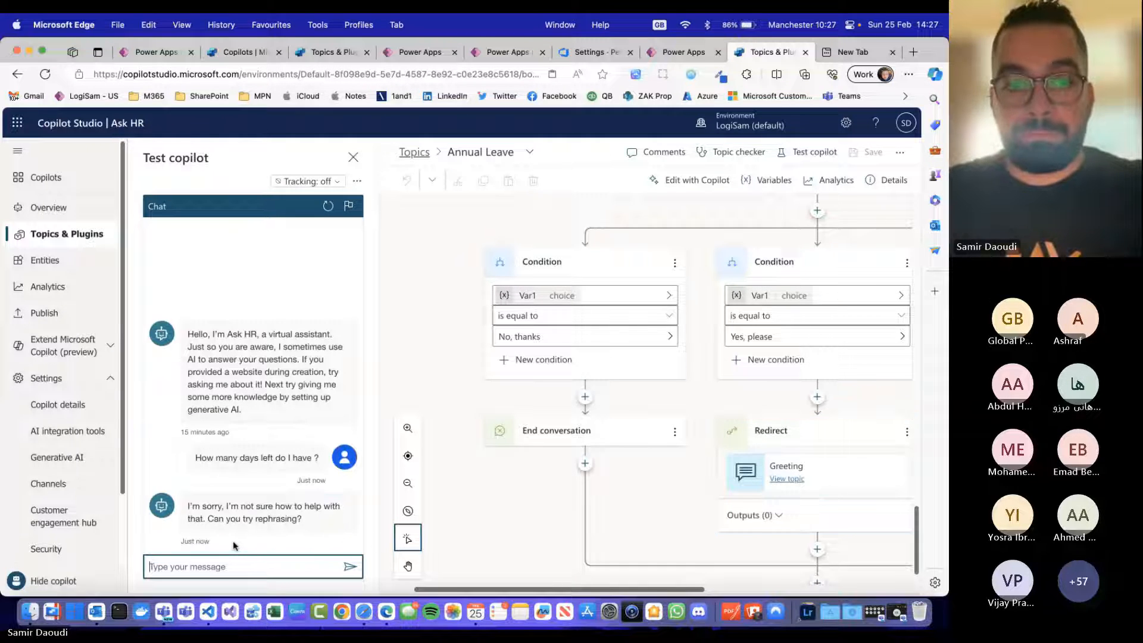
scroll(723, 452, "up", 4)
scroll(535, 410, "up", 2)
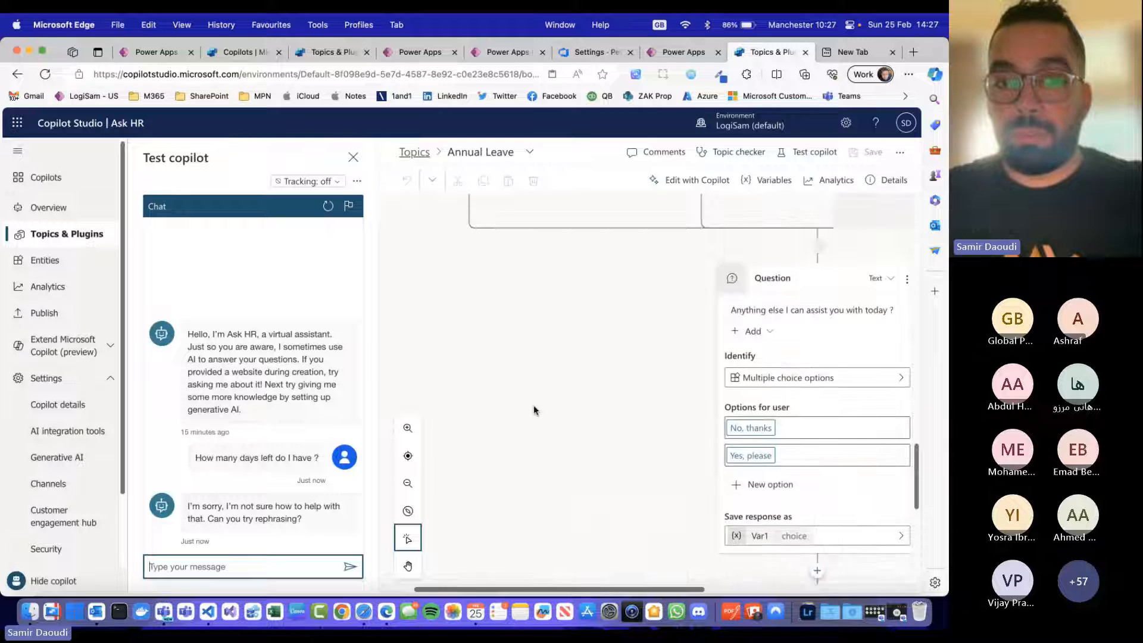
Step: Restart the test conversation and send the message "annual leave"
left_click(328, 206)
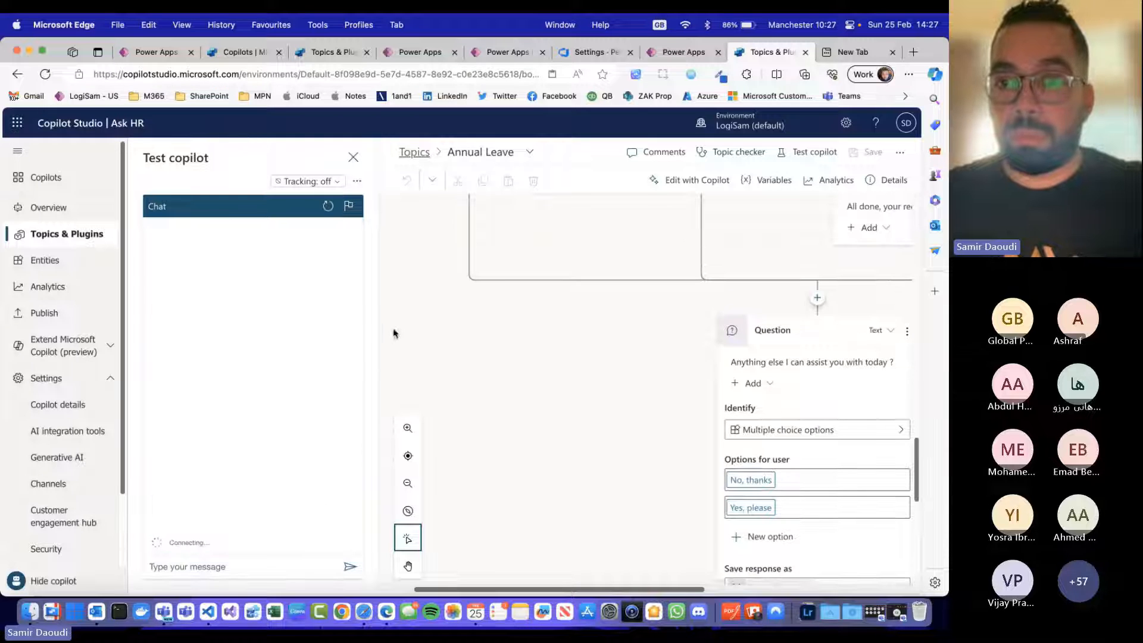
left_click(267, 566)
type("annual ")
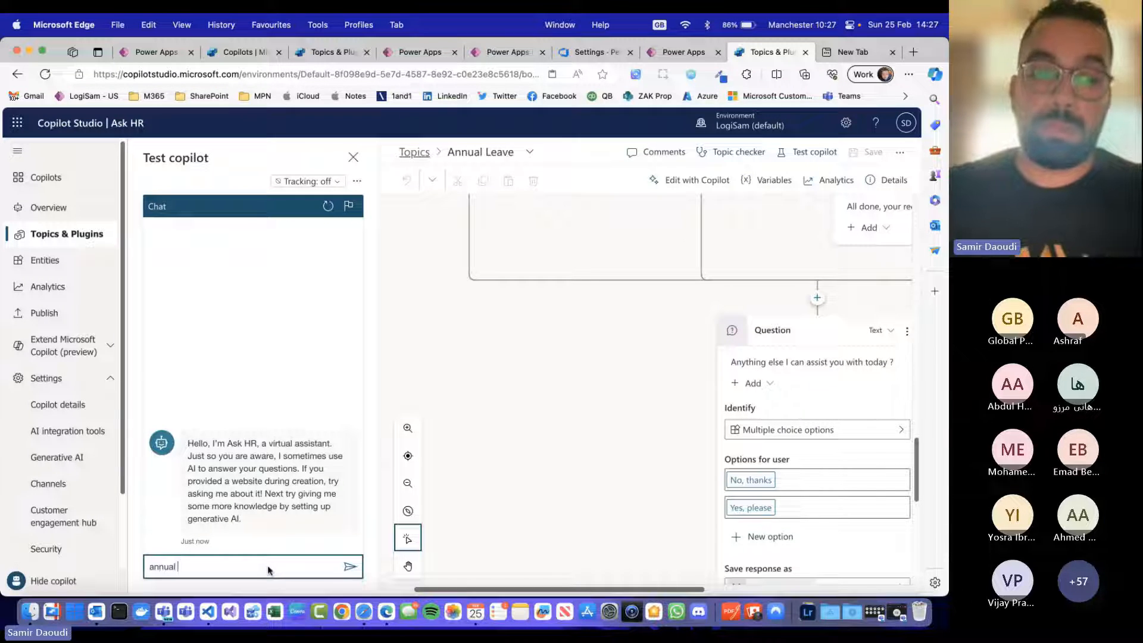
type("leave")
key("Return")
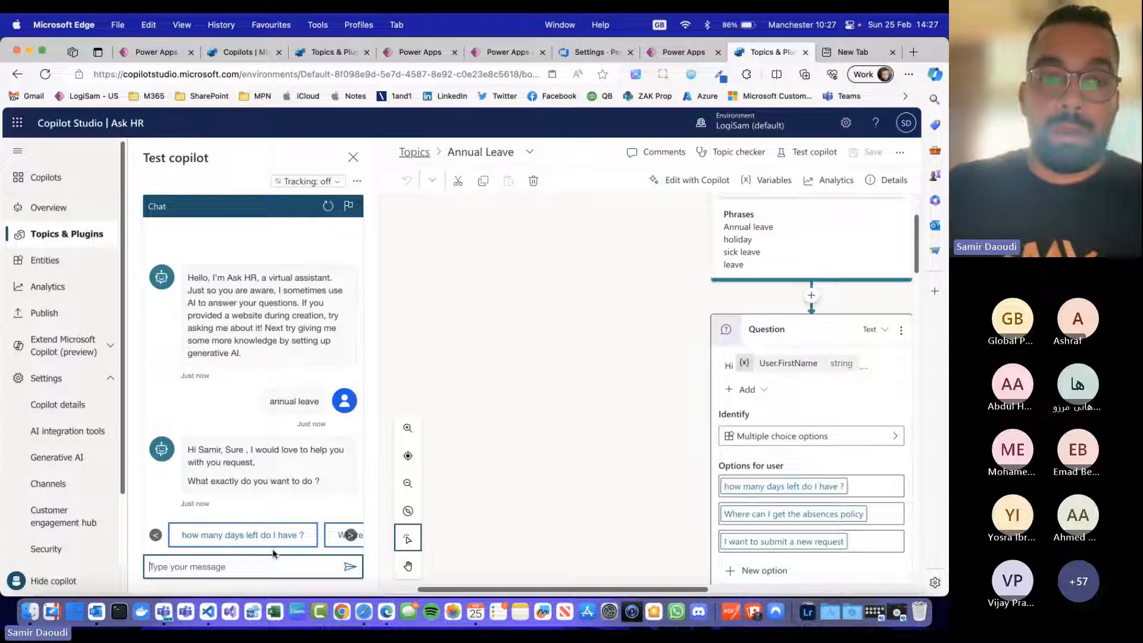
Step: Test the "how many days left do I have ?" option, answer "No, thanks" to further assistance, and close the test chat
left_click(352, 535)
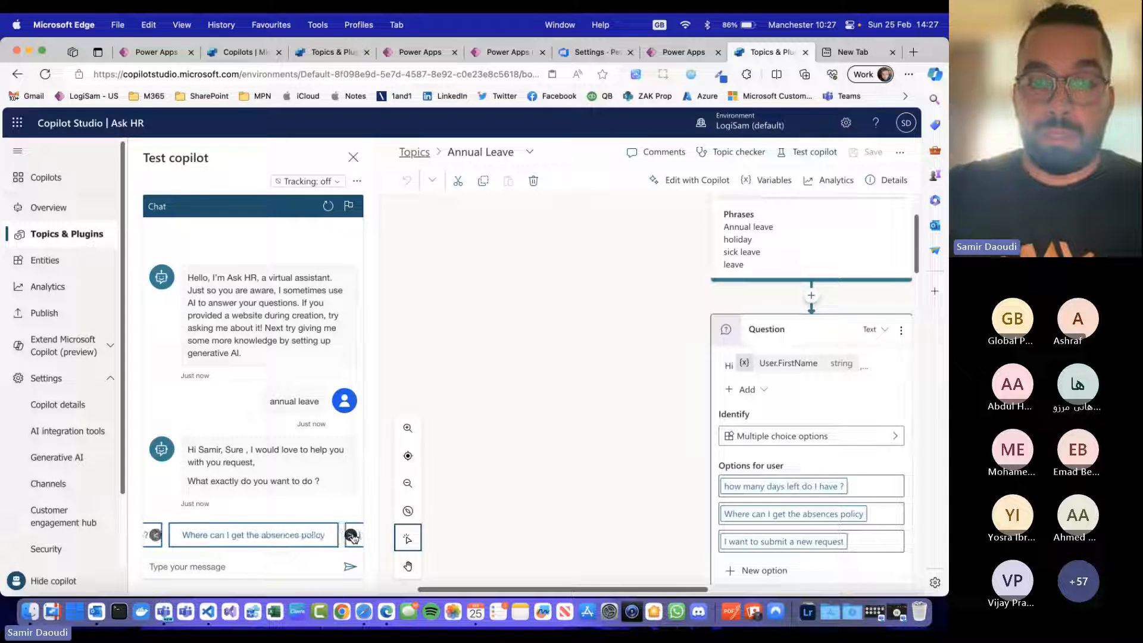
left_click(156, 534)
left_click(208, 535)
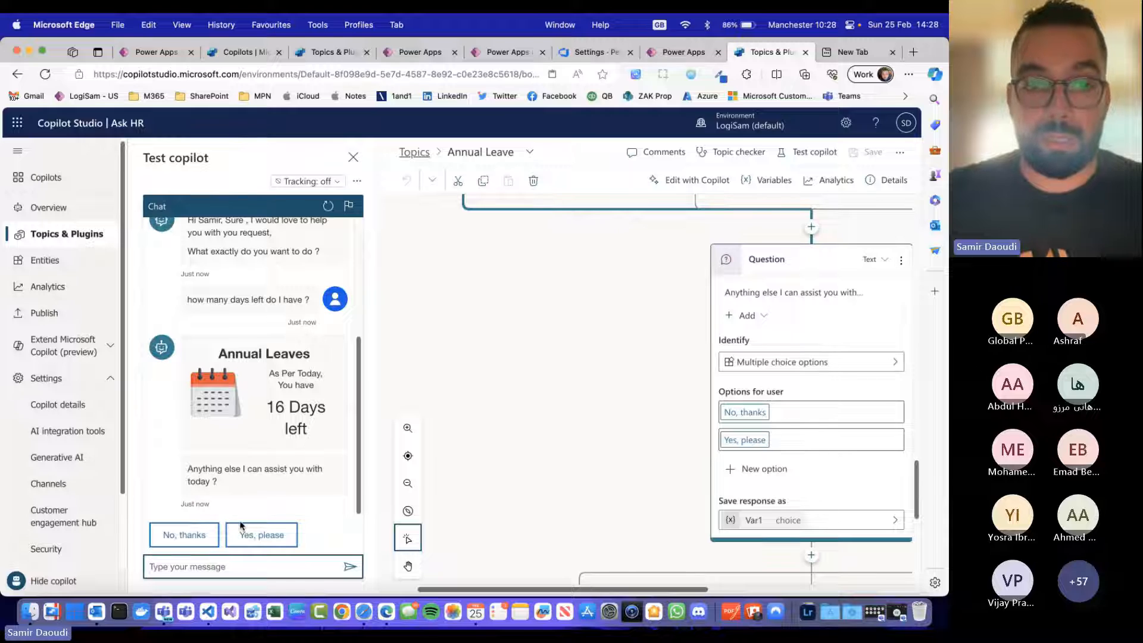
left_click(192, 537)
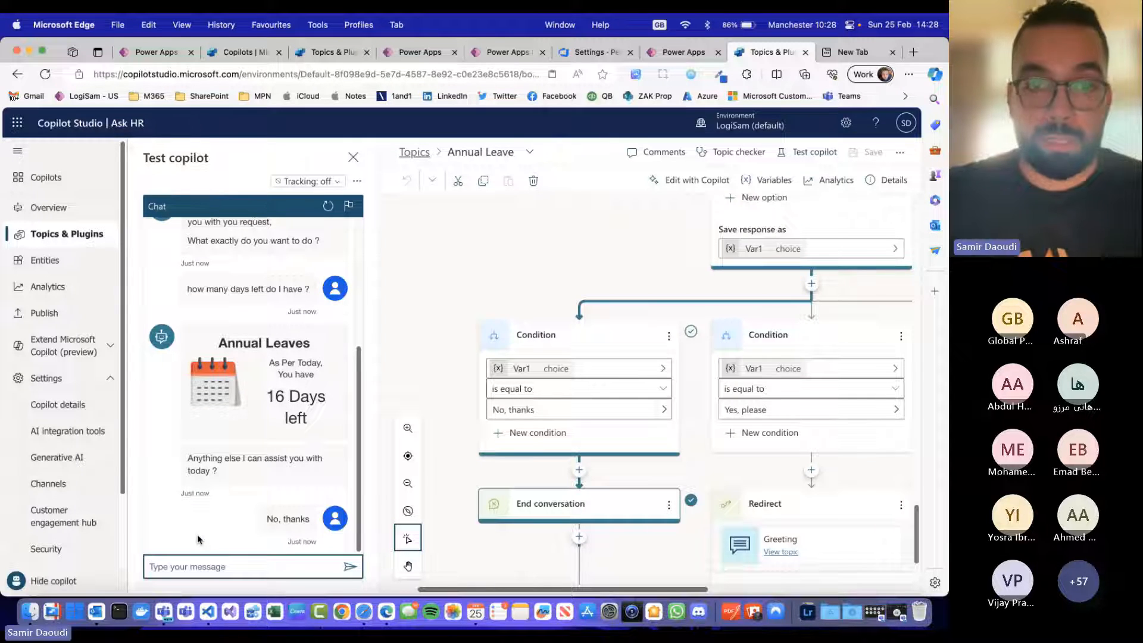
left_click(353, 157)
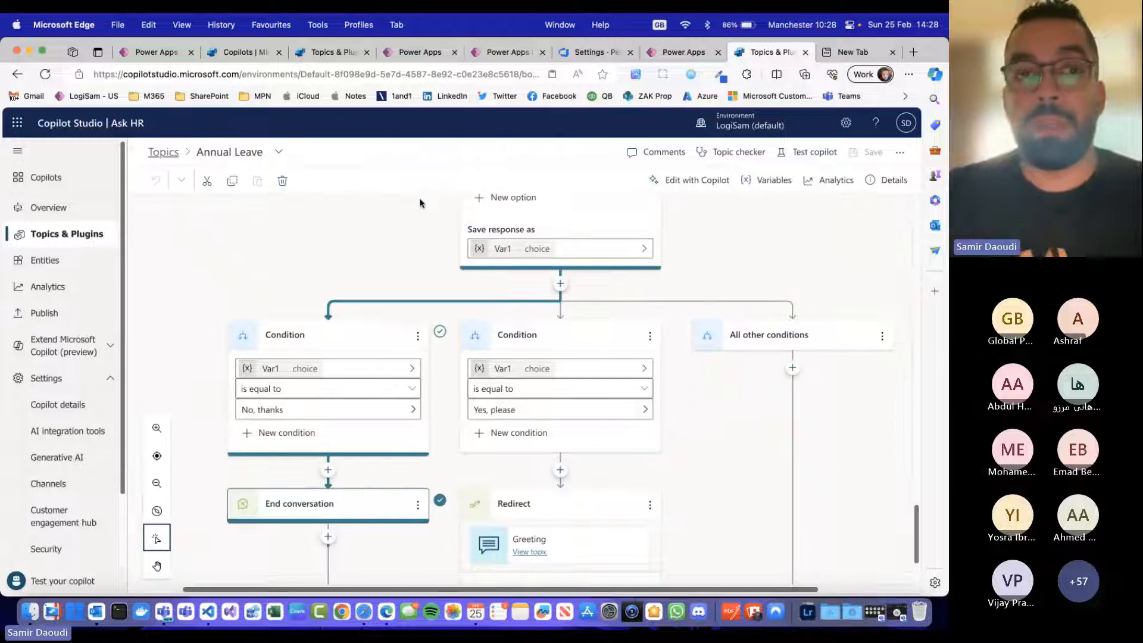
Step: Return to the topics list and create a new topic from blank
left_click(175, 160)
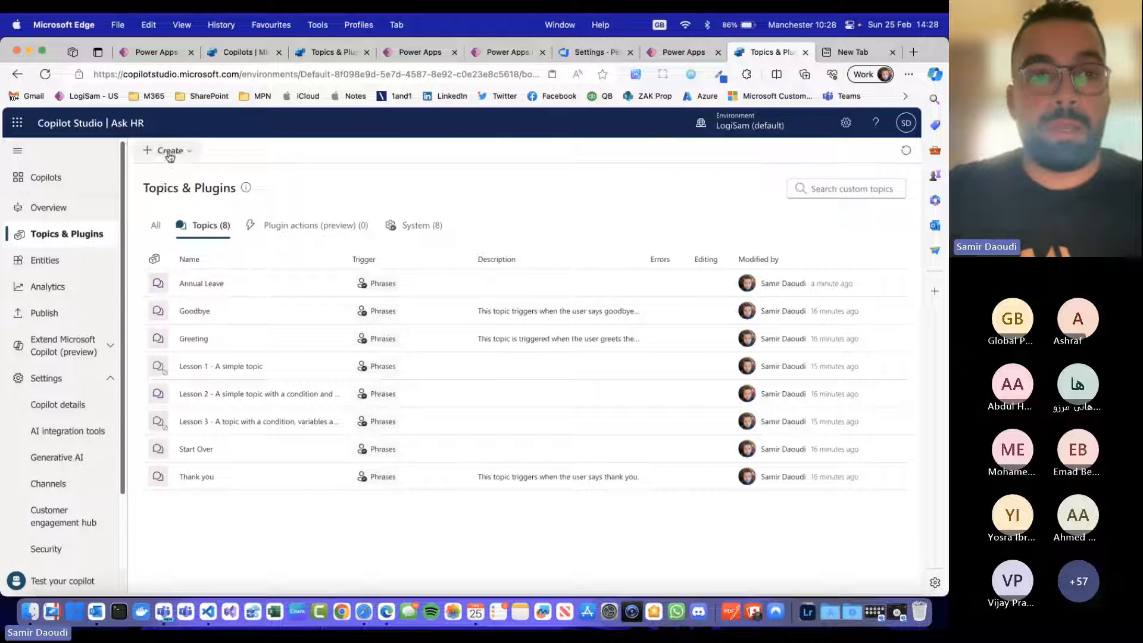
left_click(169, 150)
mouse_move(185, 173)
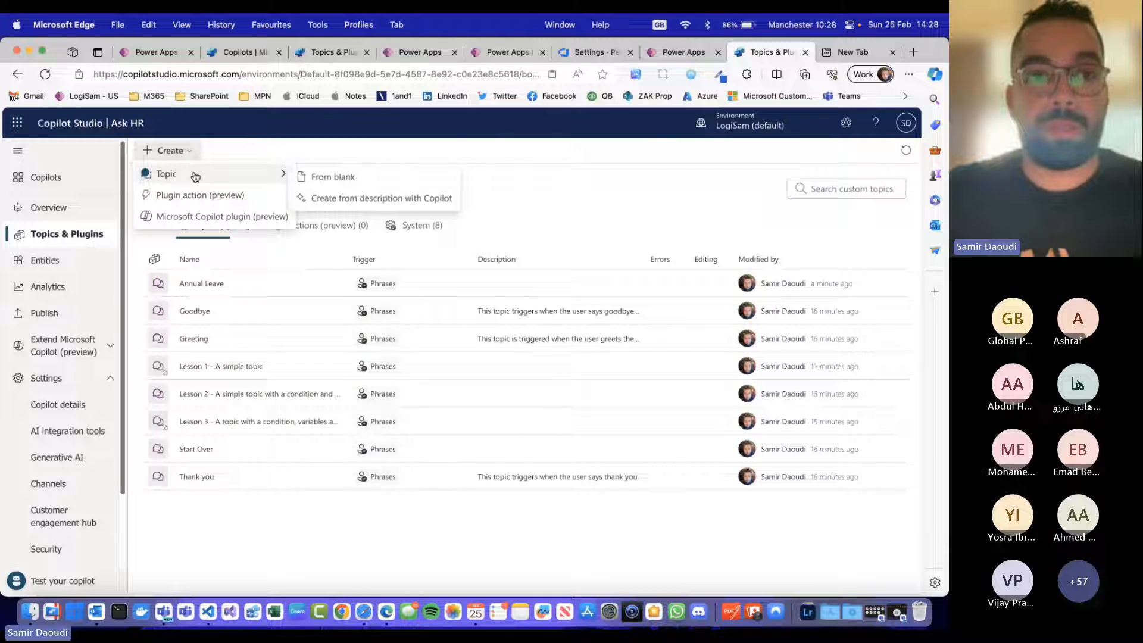
left_click(365, 179)
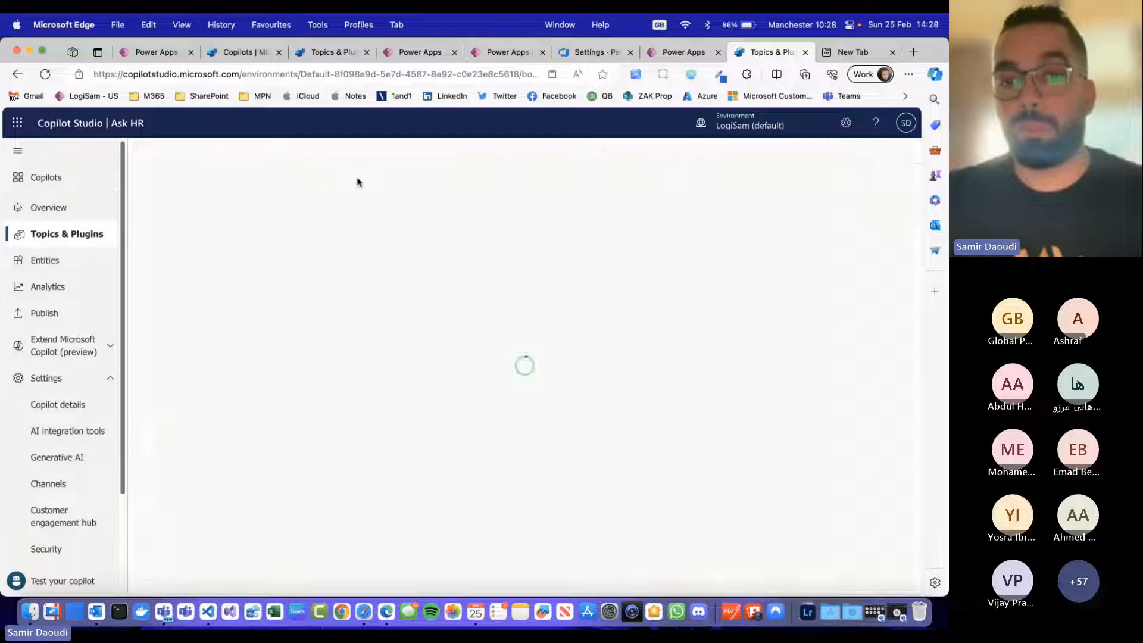
Step: Rename the untitled topic as "Maternity leave"
double_click(217, 151)
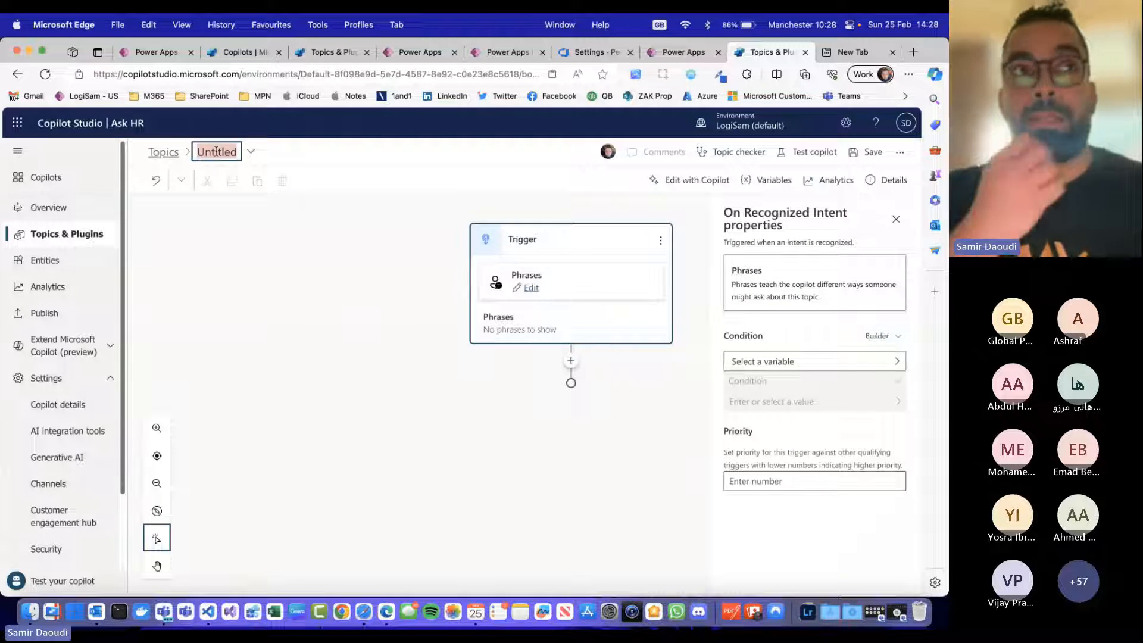
type("Stric")
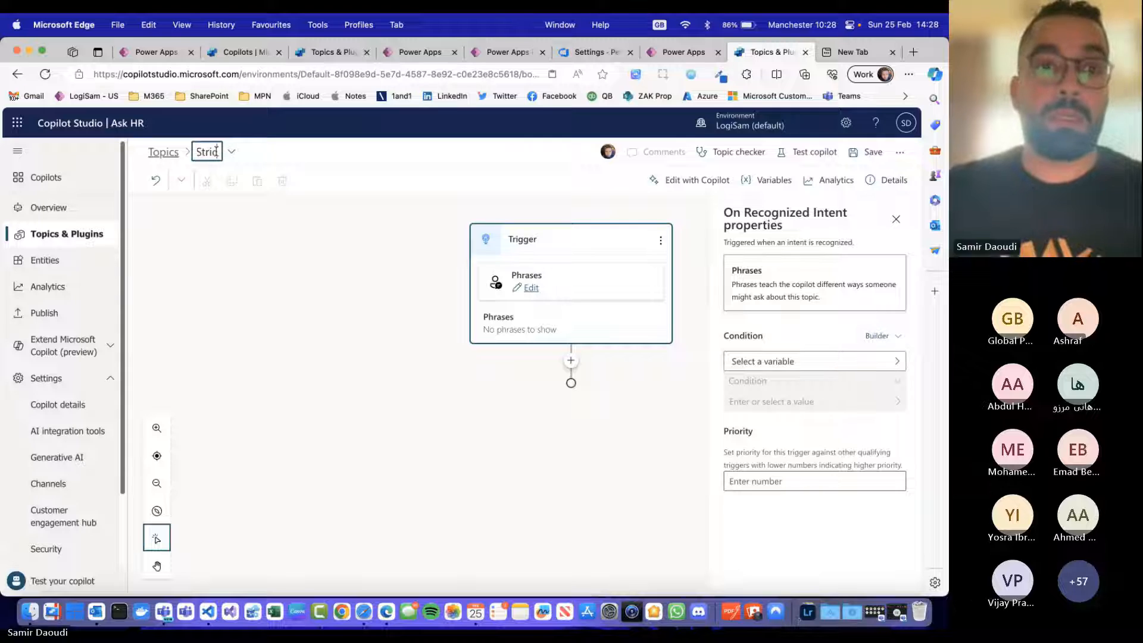
key("BackSpace")
key("BackSpace")
key("BackSpace")
key("BackSpace")
key("BackSpace")
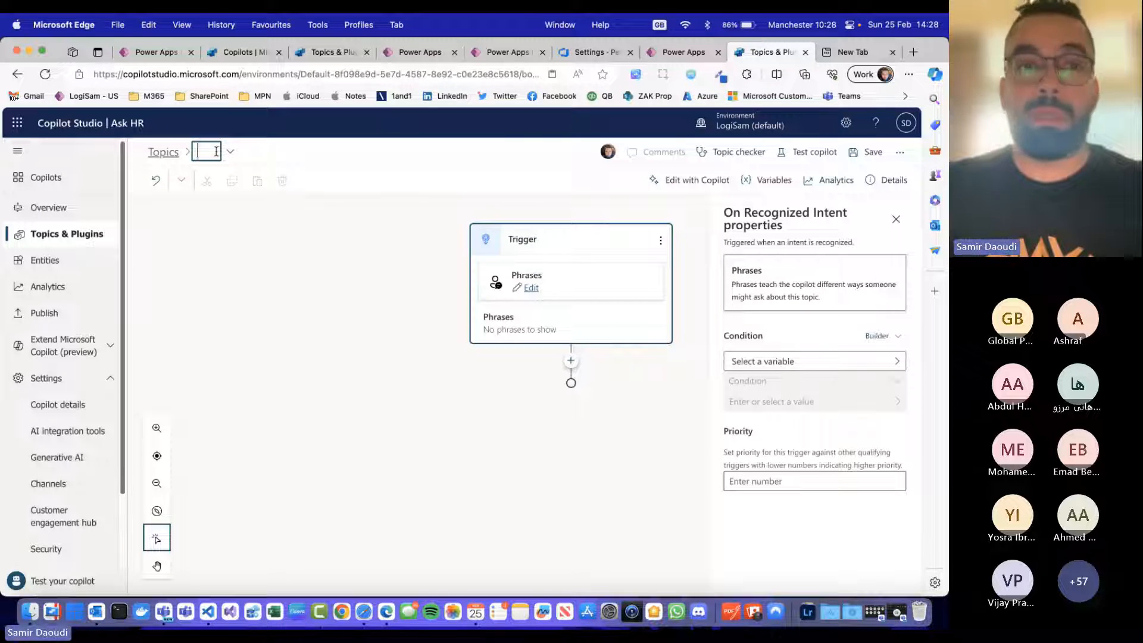
type("C")
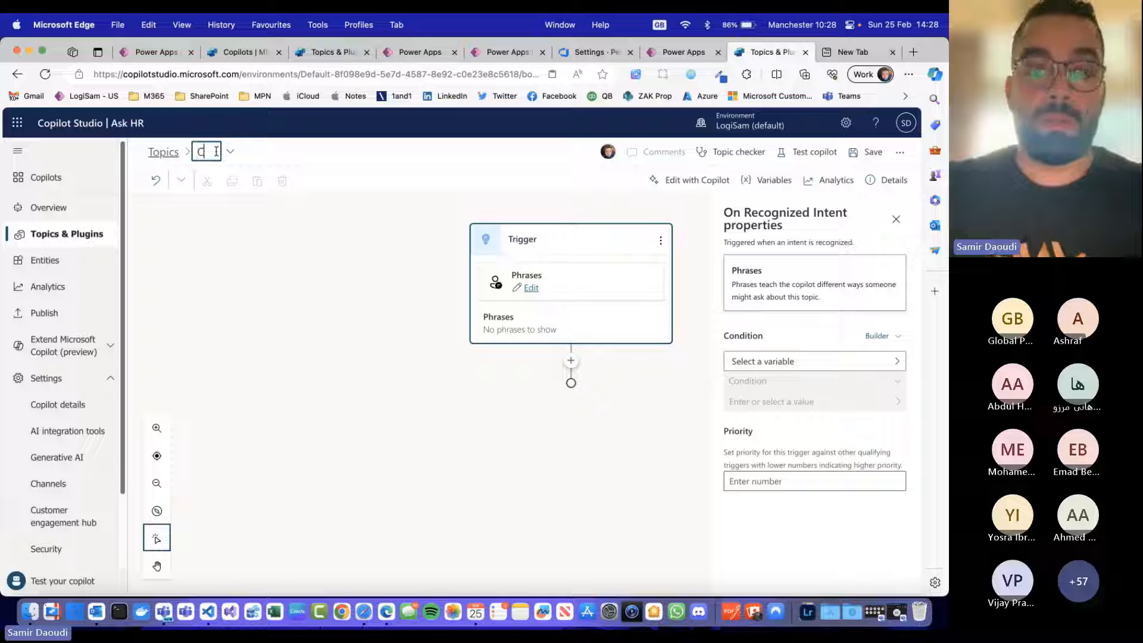
type("hange of")
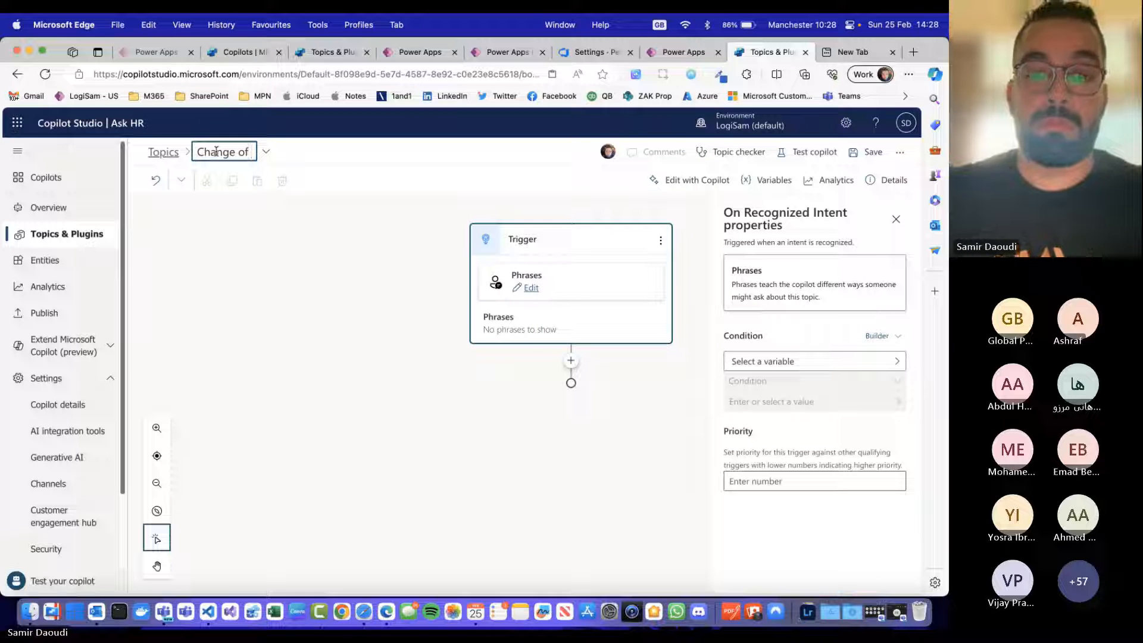
key("super+a")
key("BackSpace")
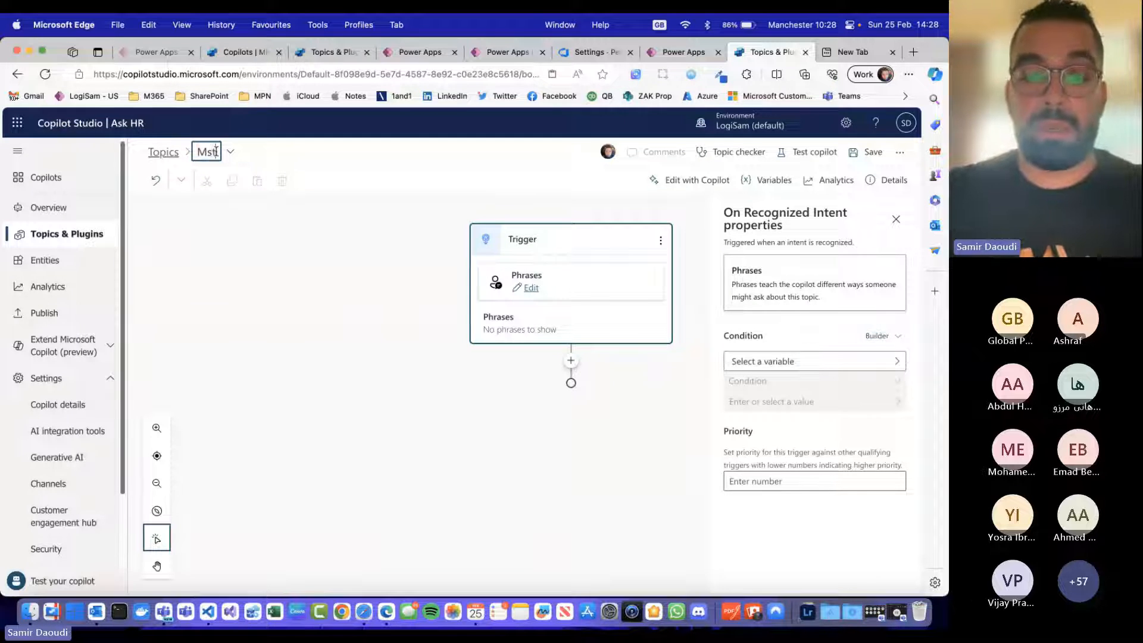
type("Maternity ")
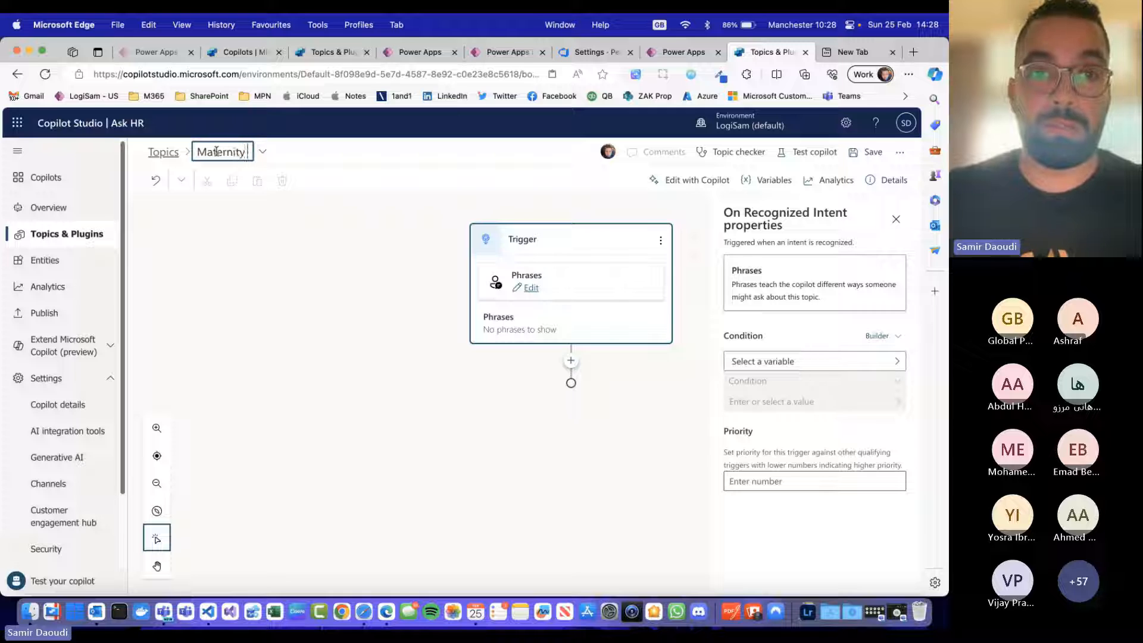
type("leave")
left_click(217, 250)
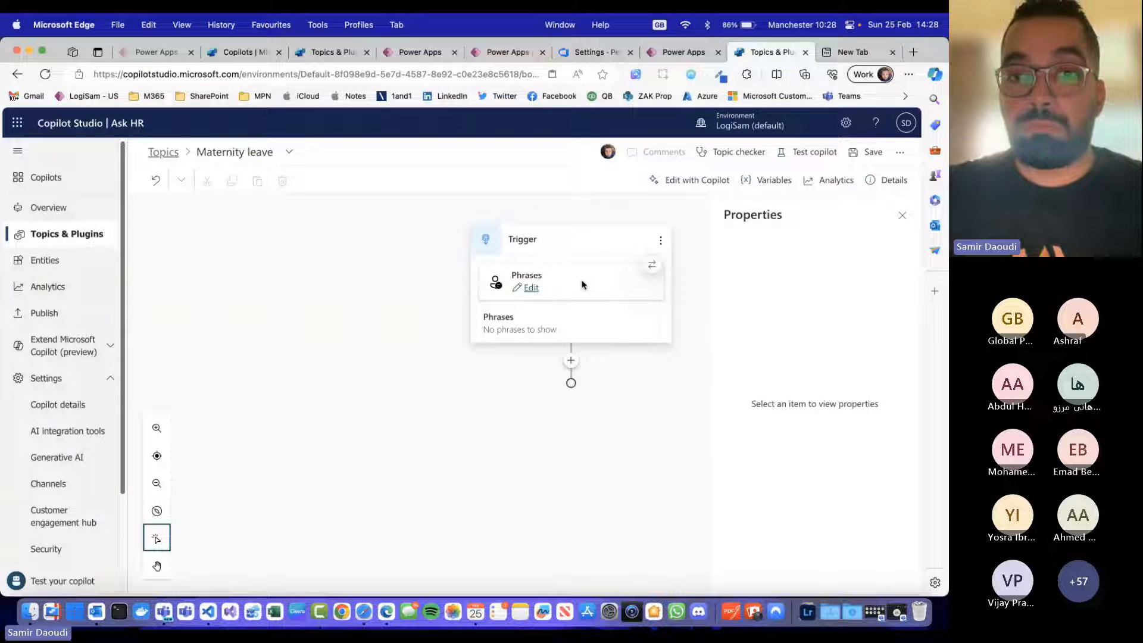
Step: Add the trigger phrases "Maternity", "Pregnancy", "Leave" and "Paternity" to the topic
left_click(530, 288)
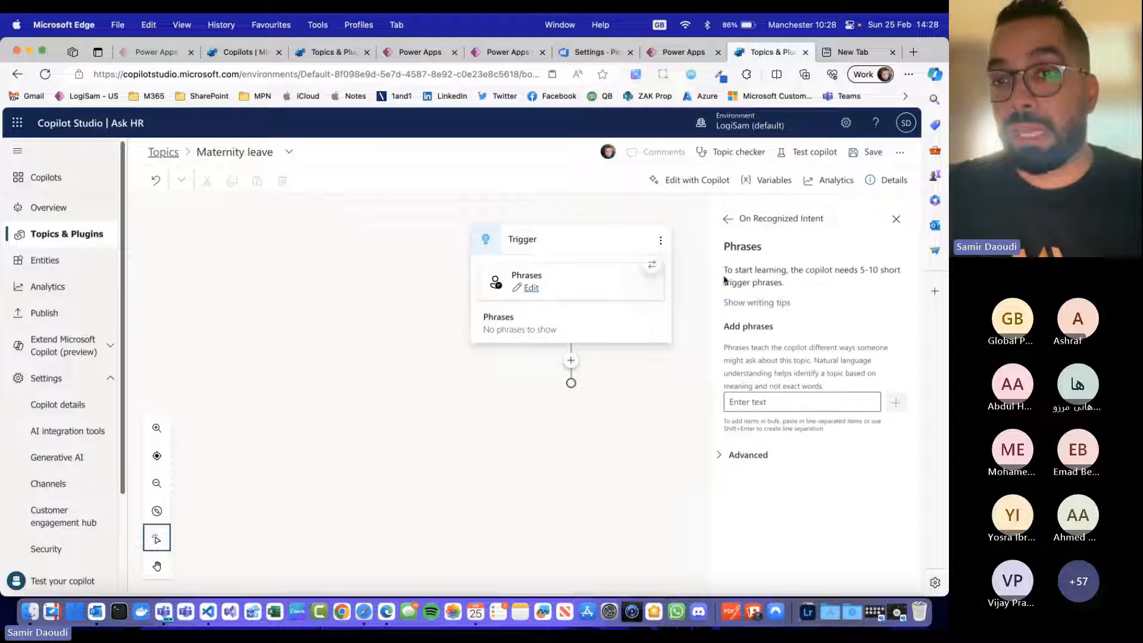
left_click(789, 400)
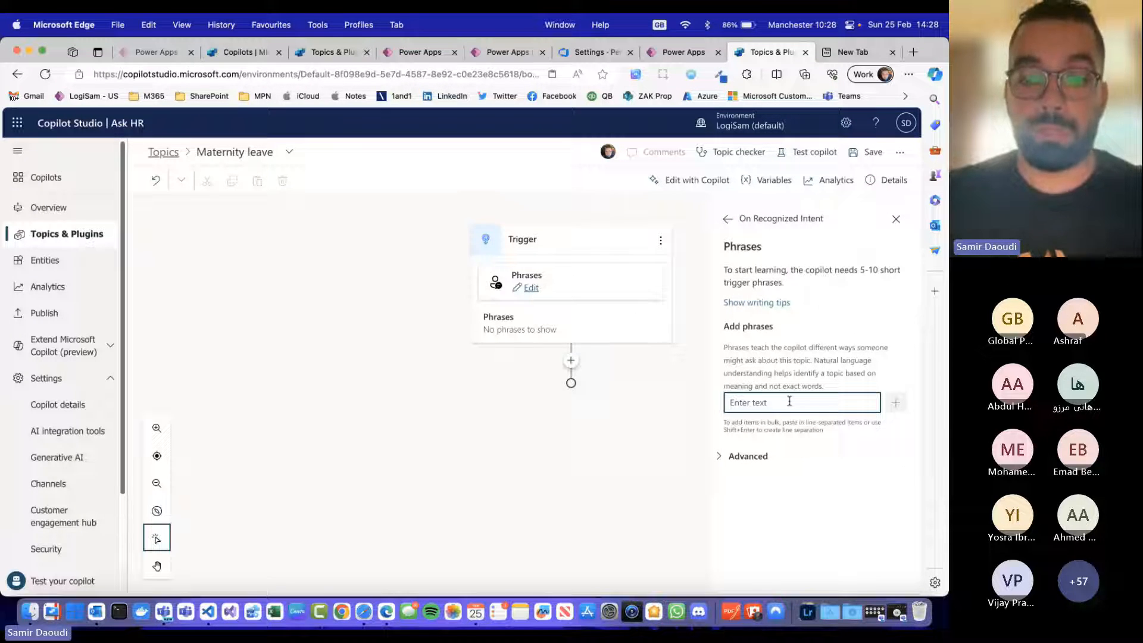
type("Maternity")
key("Return")
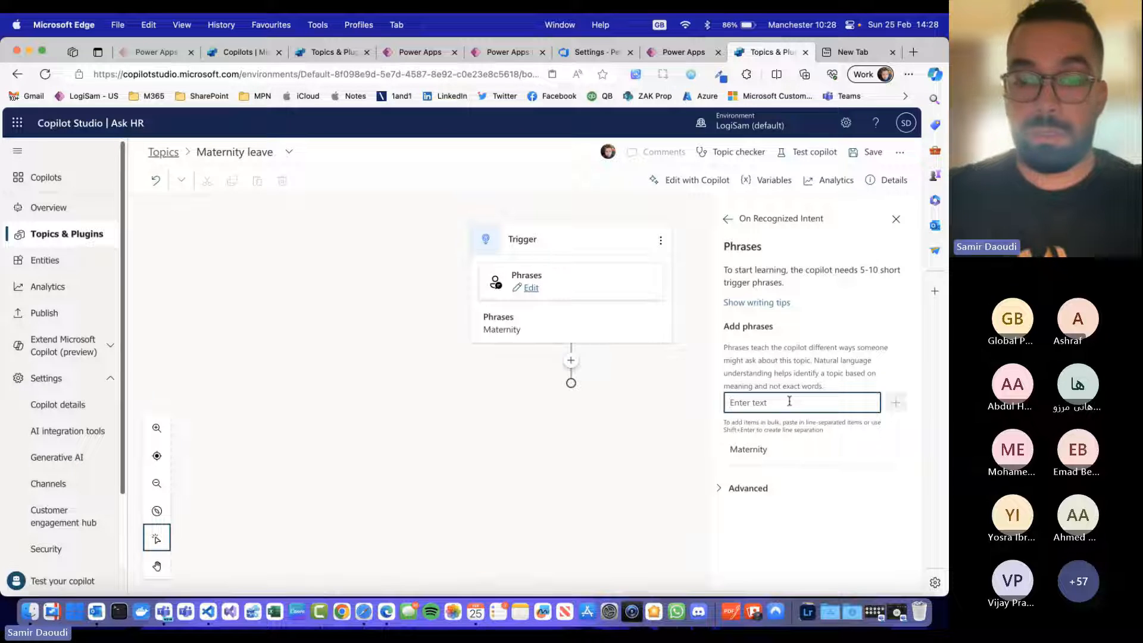
type("Pregnancy")
key("Return")
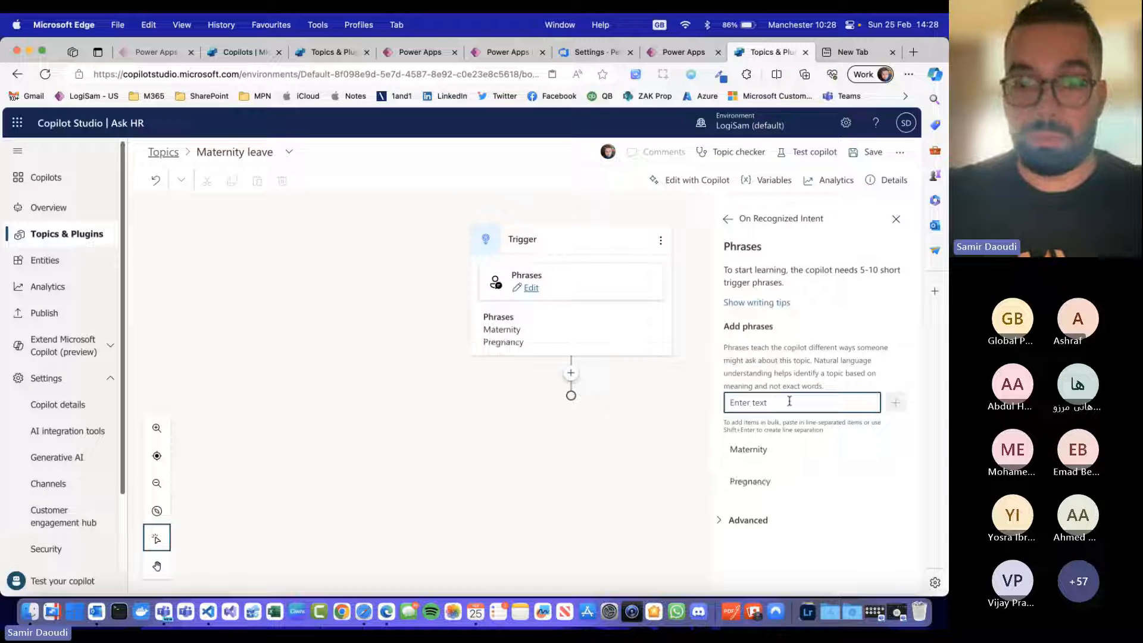
type("Leave")
key("Return")
type("Paternity")
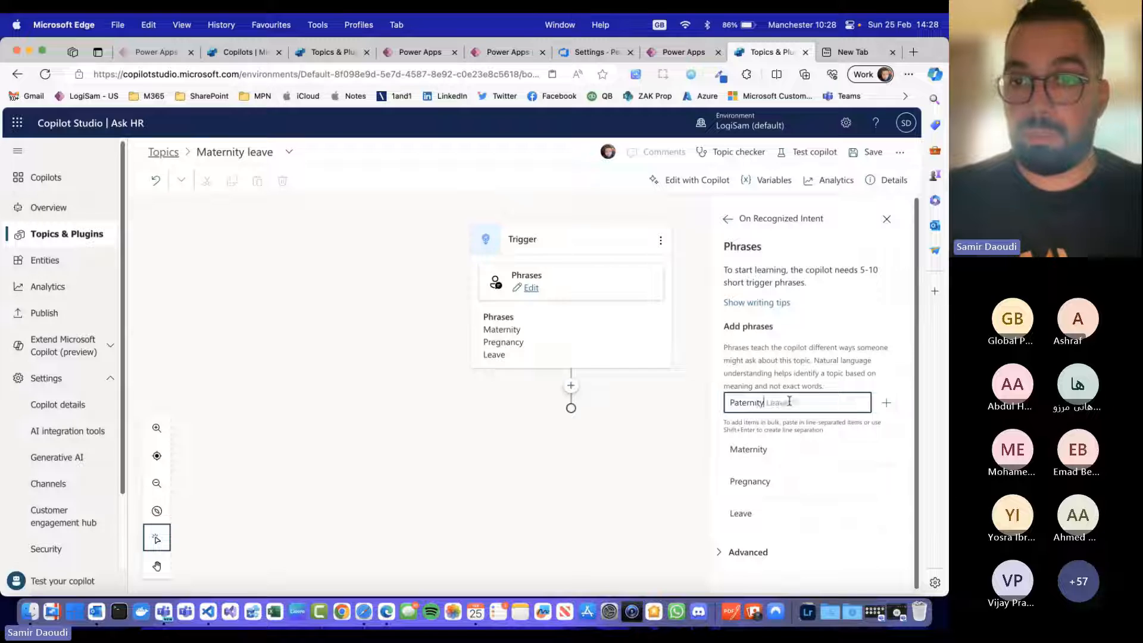
key("Return")
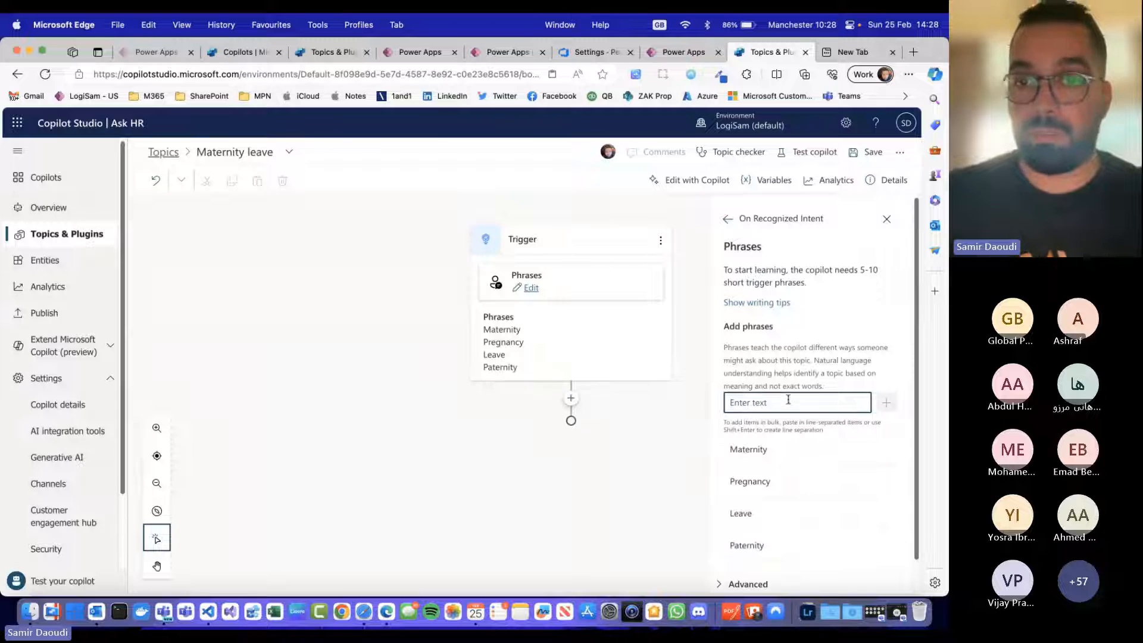
left_click(887, 218)
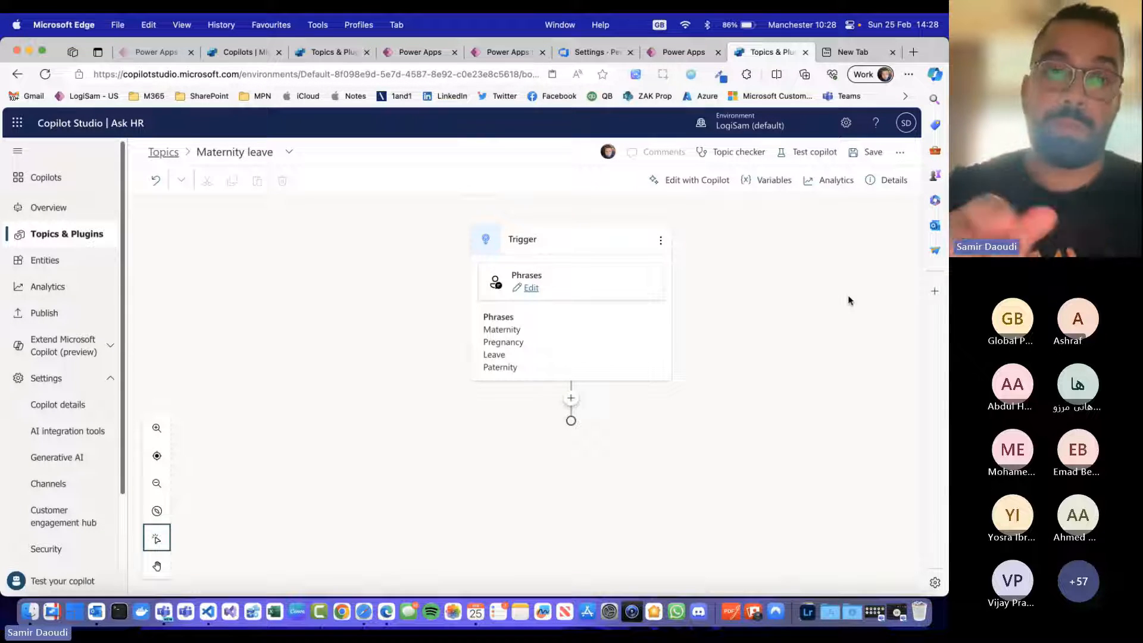
Step: Add a message node below the trigger with the text "Congratulations, yes I'd love to assist you today", breaking the line after the comma
left_click(571, 398)
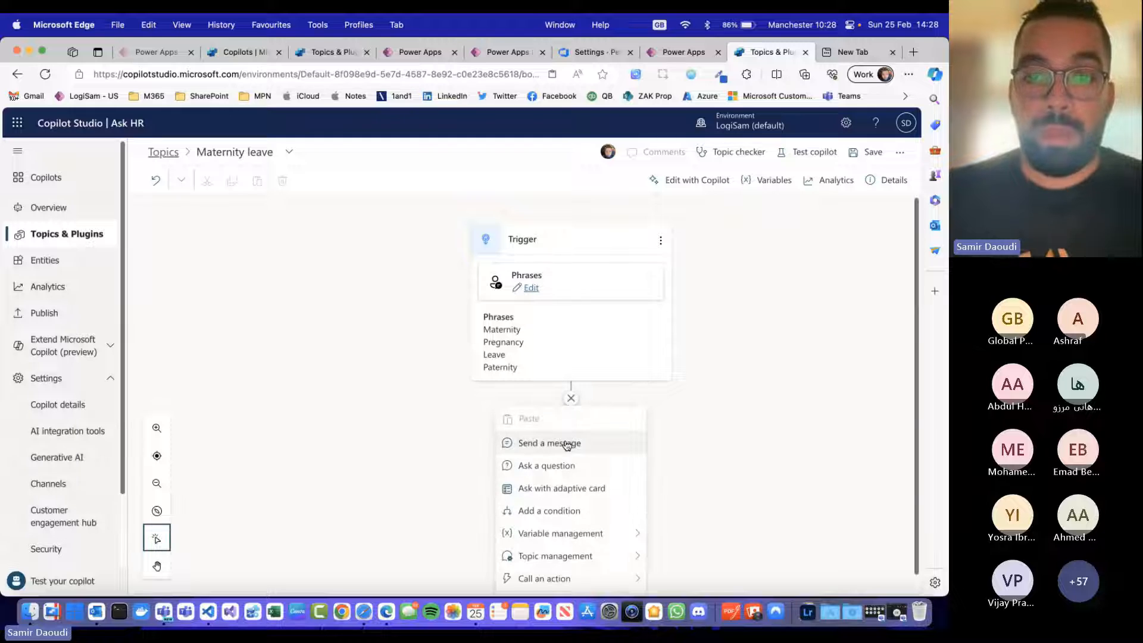
left_click(596, 449)
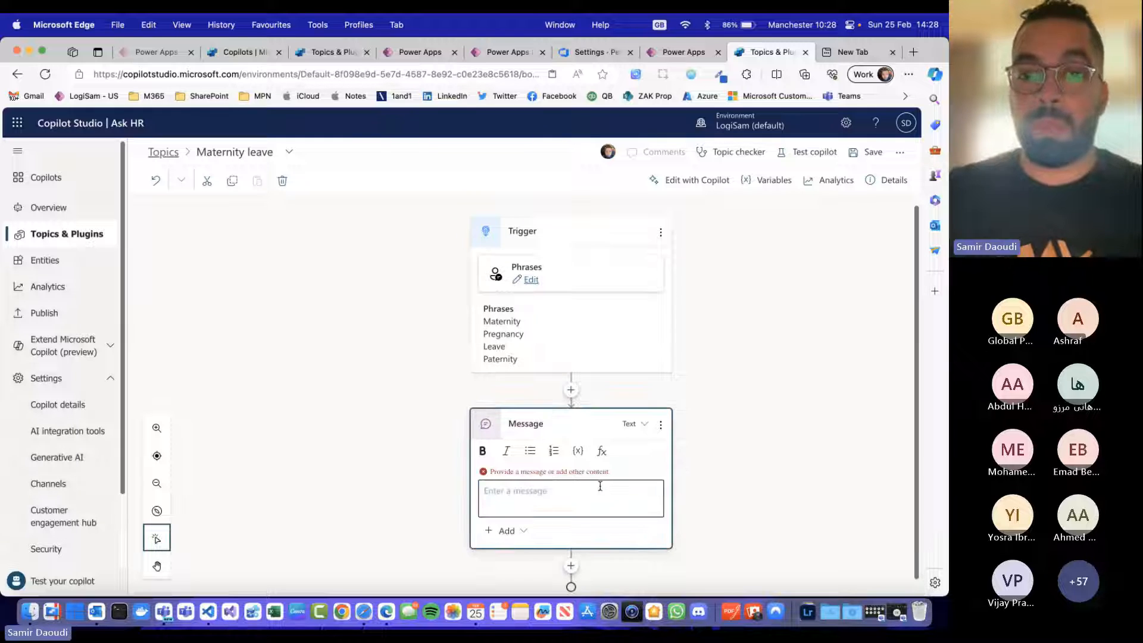
left_click(600, 486)
type("Congratulation")
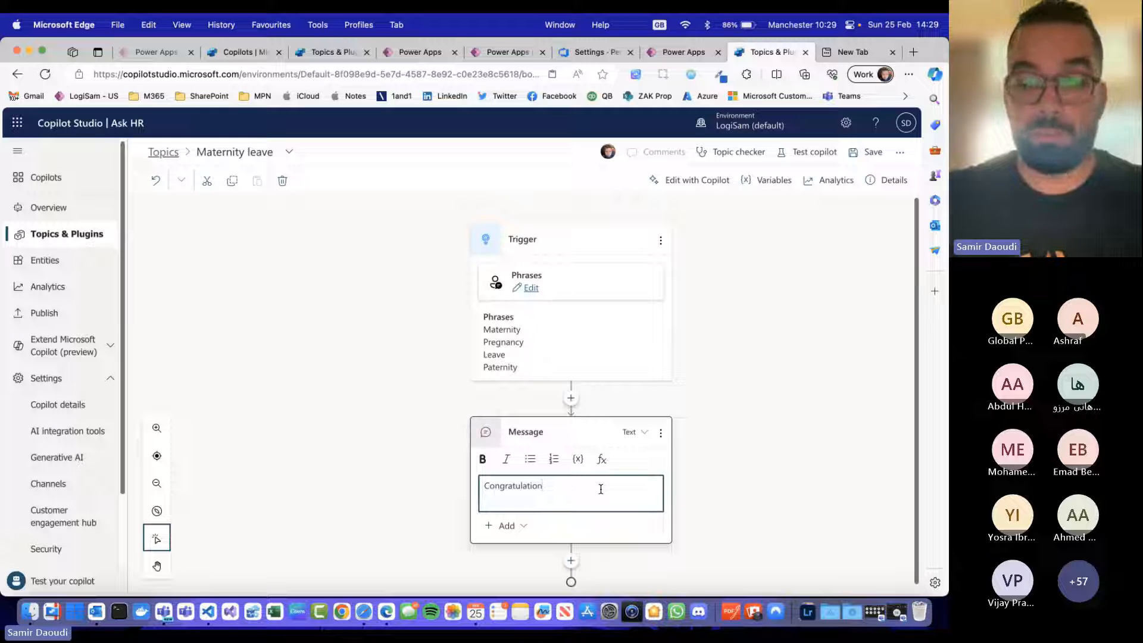
type("s, h")
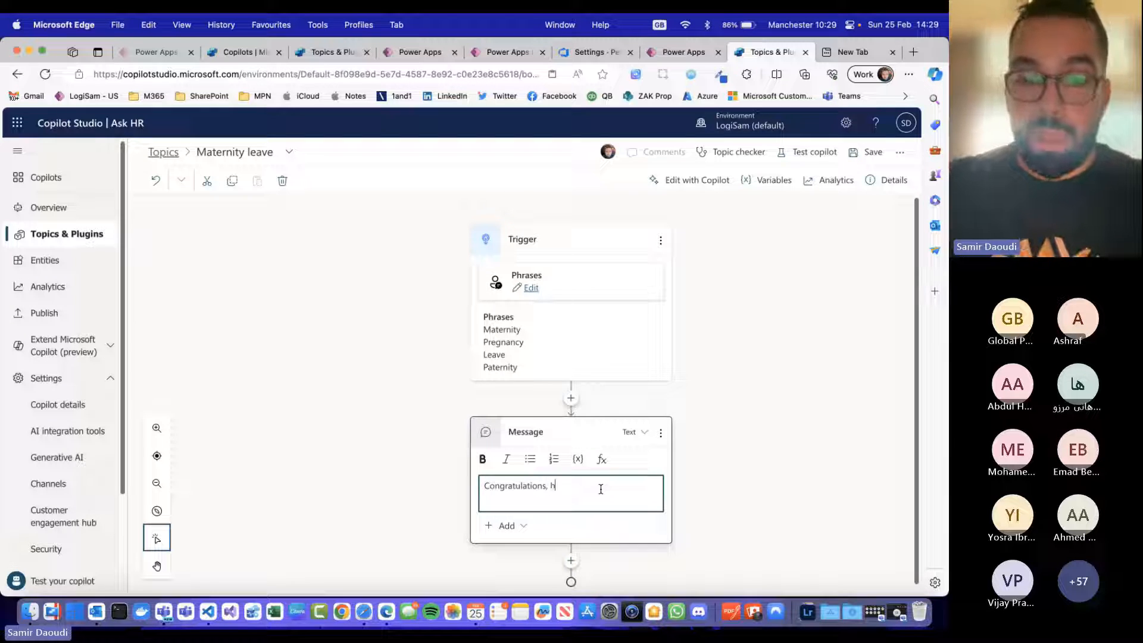
type("o")
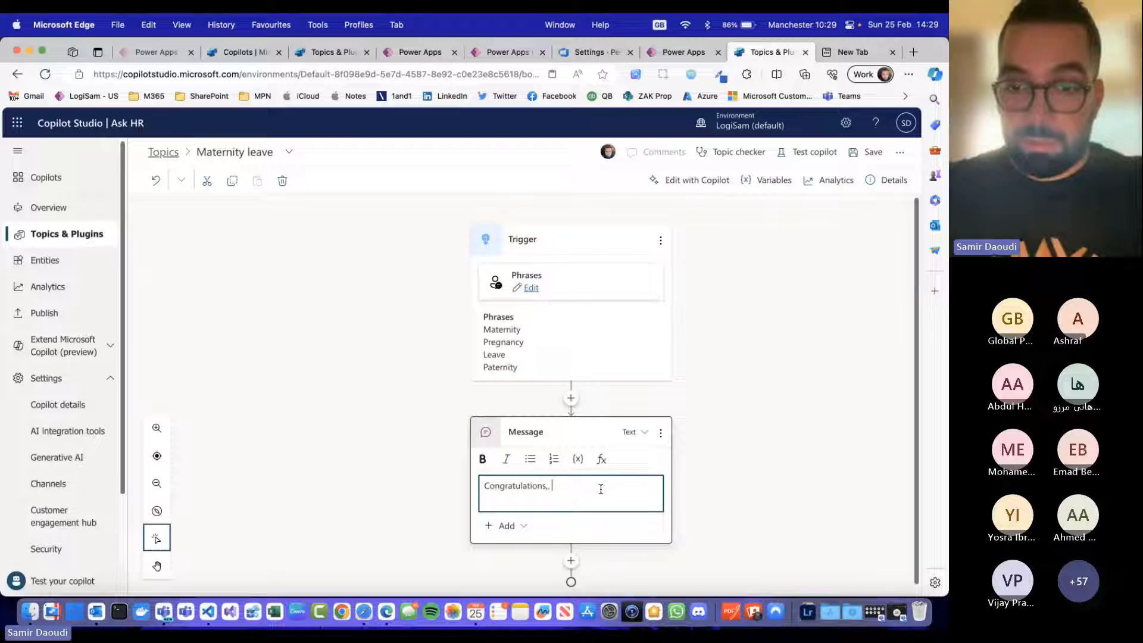
type("yes I'd l")
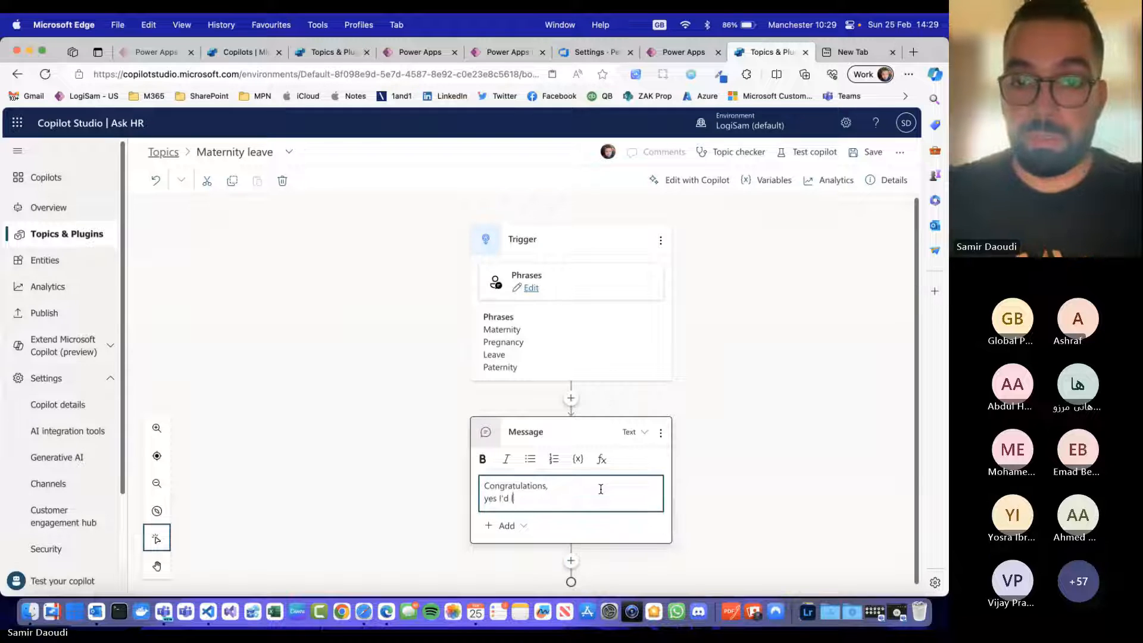
type("ove to help you")
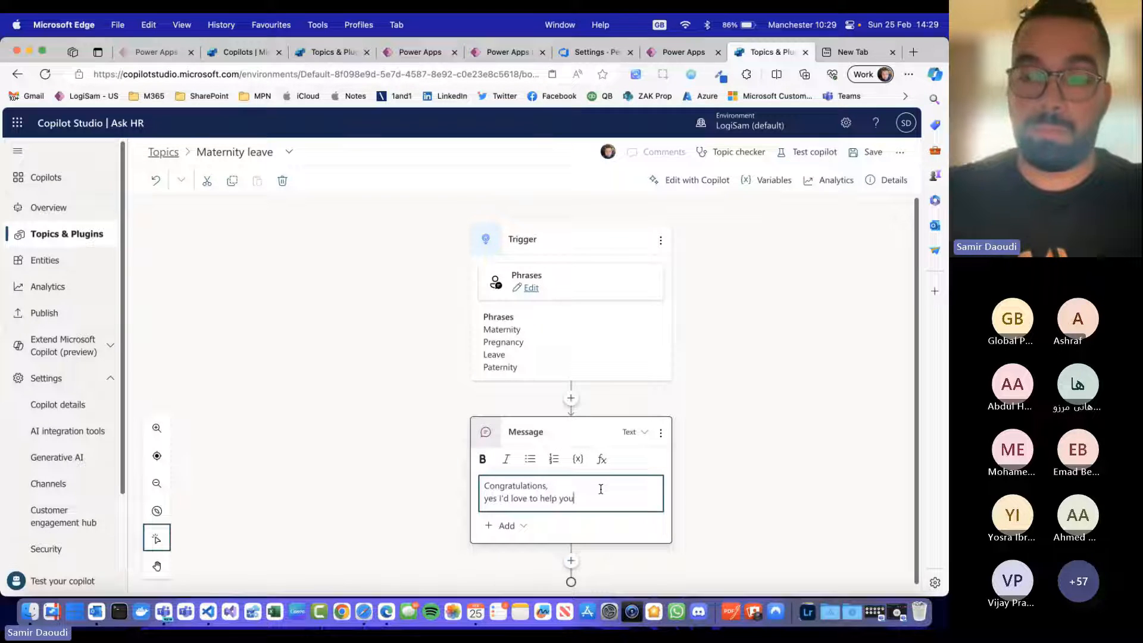
key("alt+shift+Left")
key("alt+shift+Left")
type("assis")
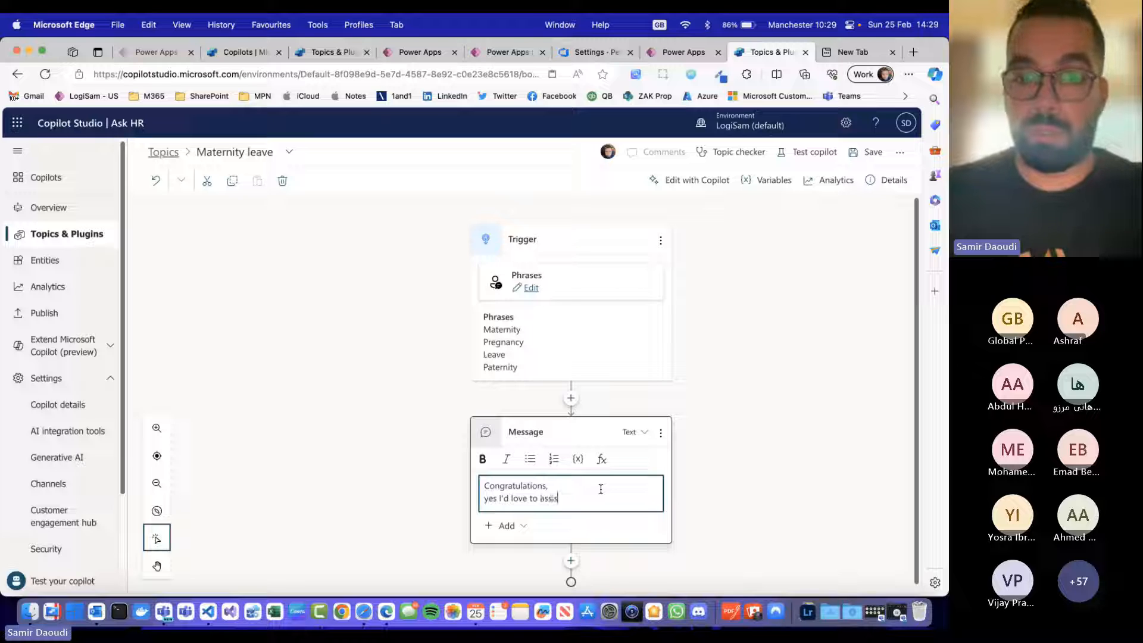
type("t you today")
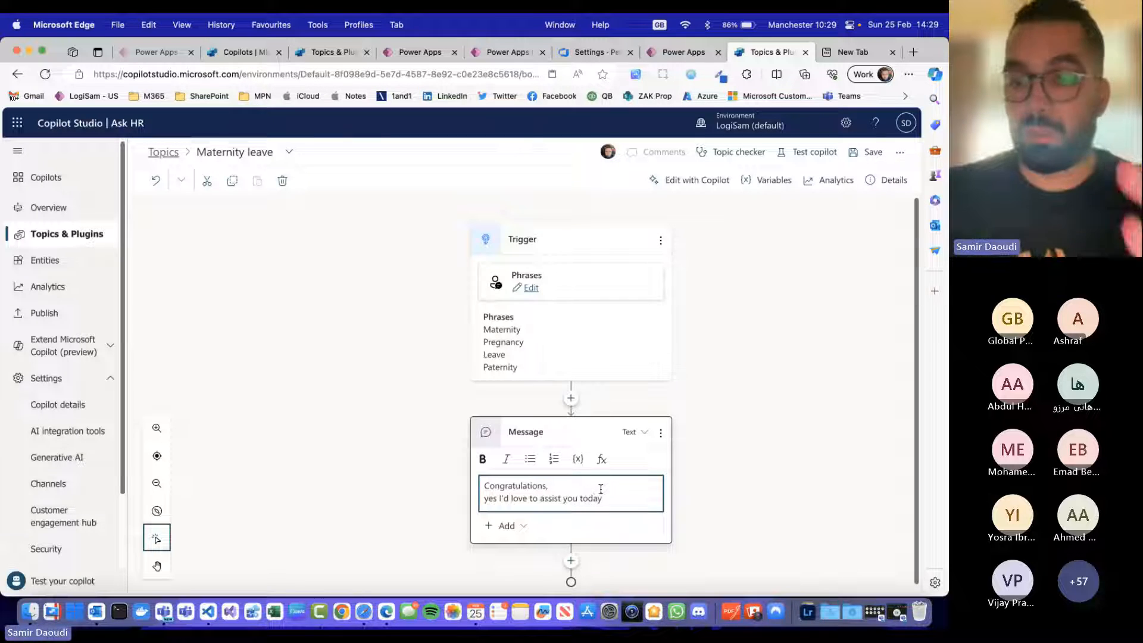
left_click(709, 448)
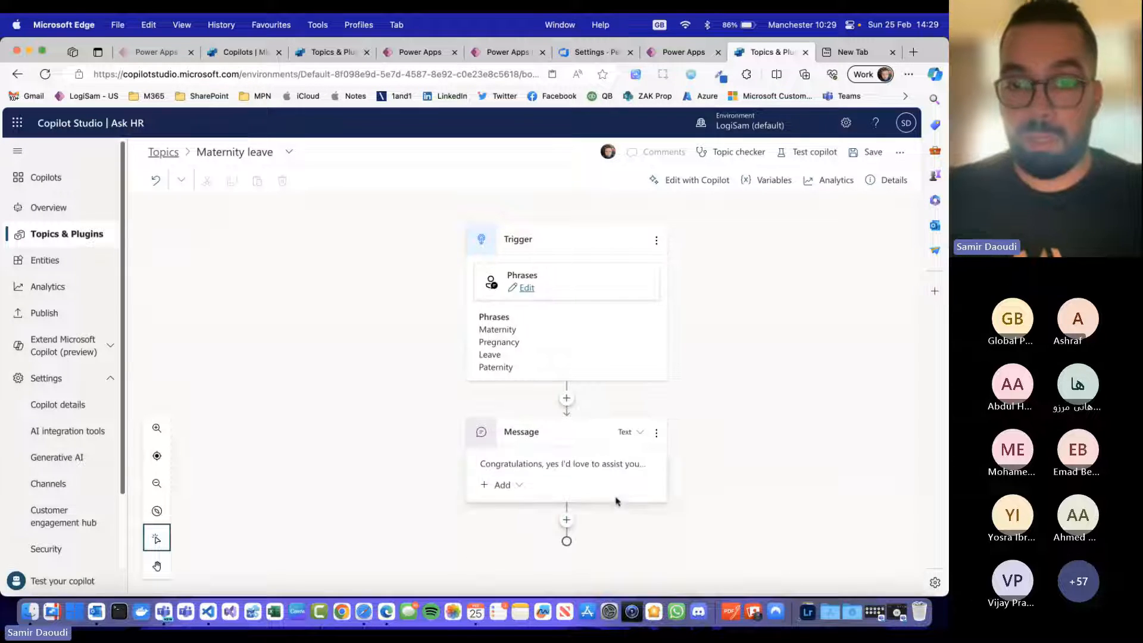
left_click(566, 522)
left_click(547, 471)
left_click(502, 488)
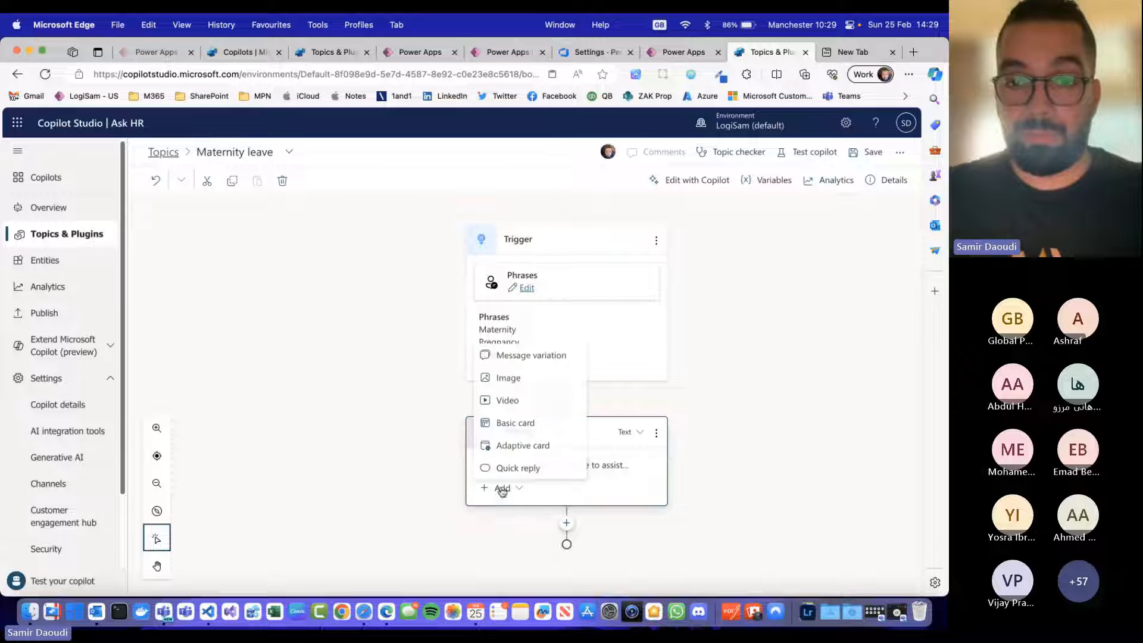
left_click(694, 458)
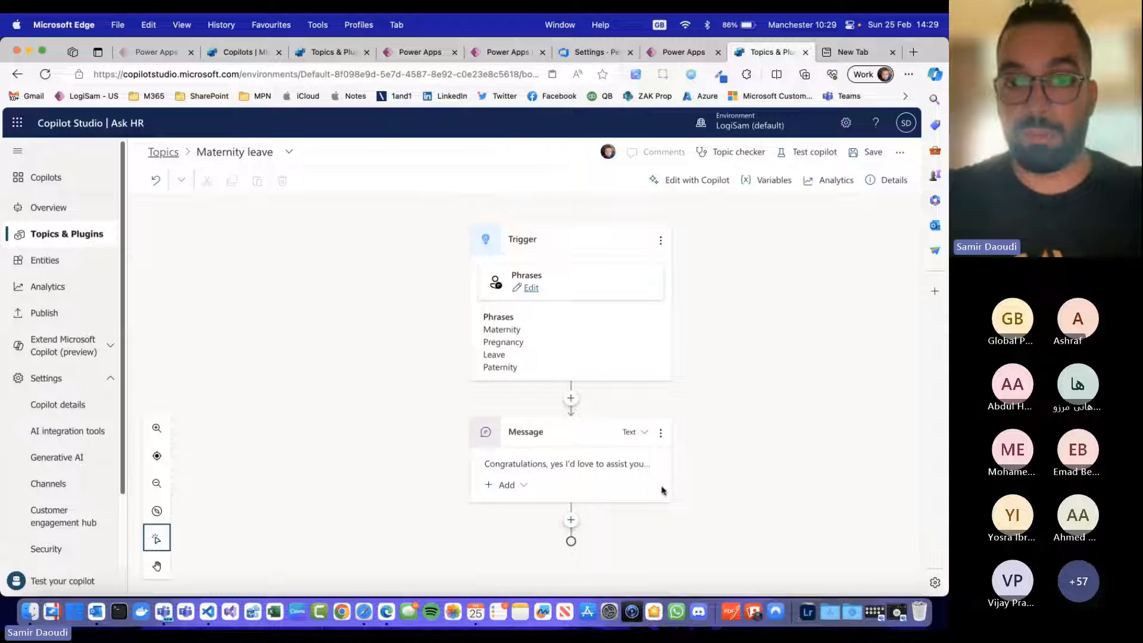
Step: Cut the whole text out of the message node and delete the node
left_click(526, 470)
left_click(530, 476)
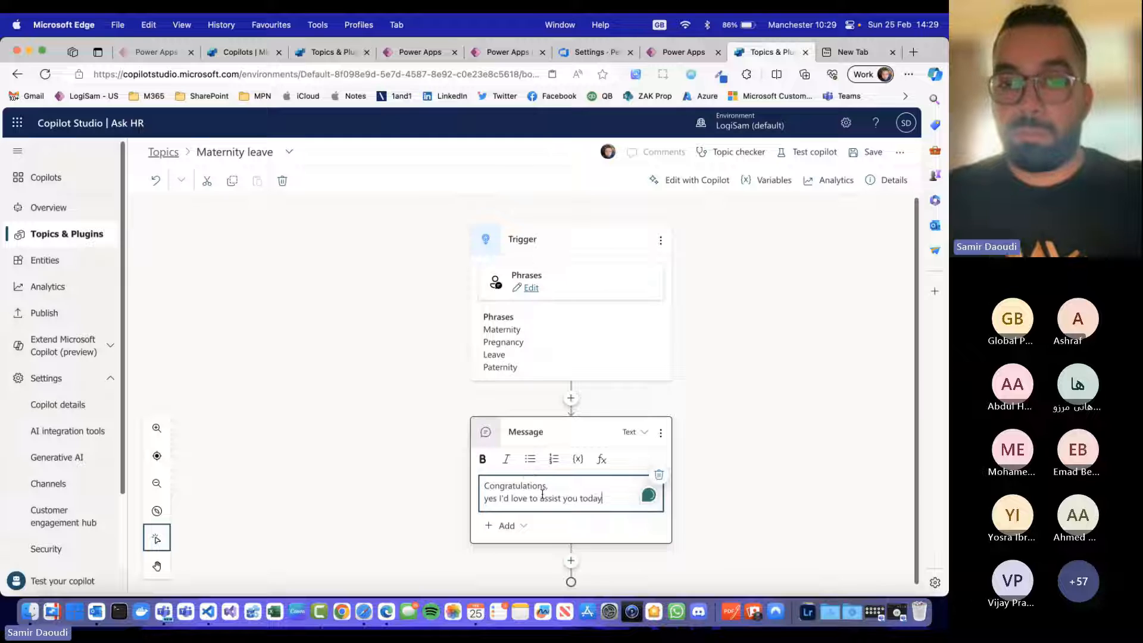
triple_click(542, 495)
key("super+a")
key("super+c")
key("BackSpace")
left_click(662, 435)
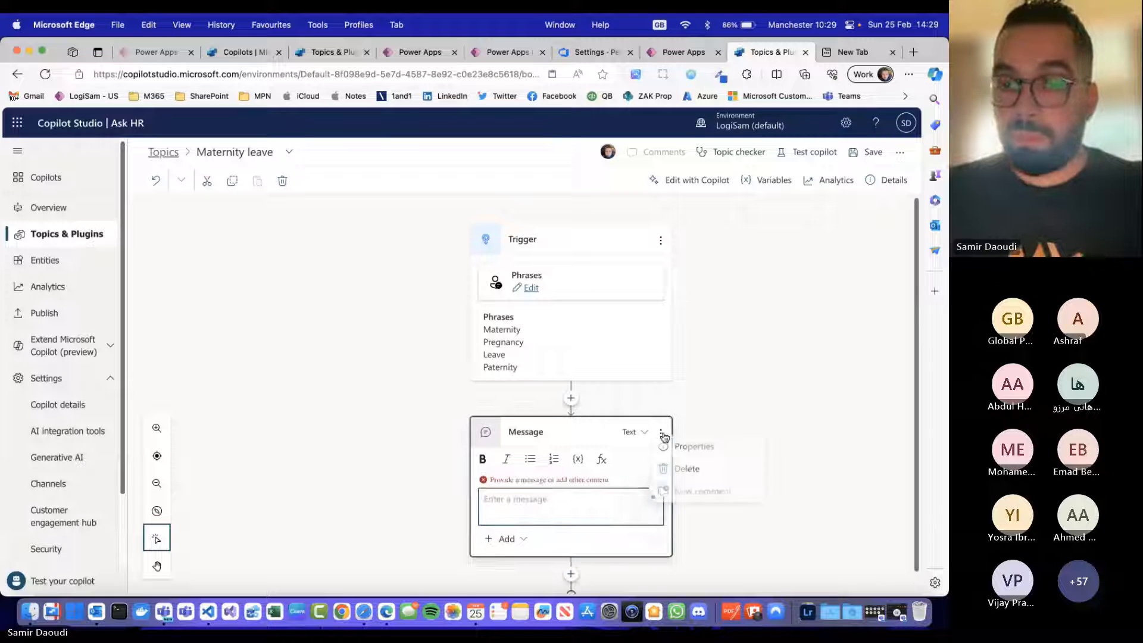
left_click(686, 469)
Step: Add a question node below the trigger and paste in the text "Congratulations, yes I'd love to assist you today"
left_click(567, 399)
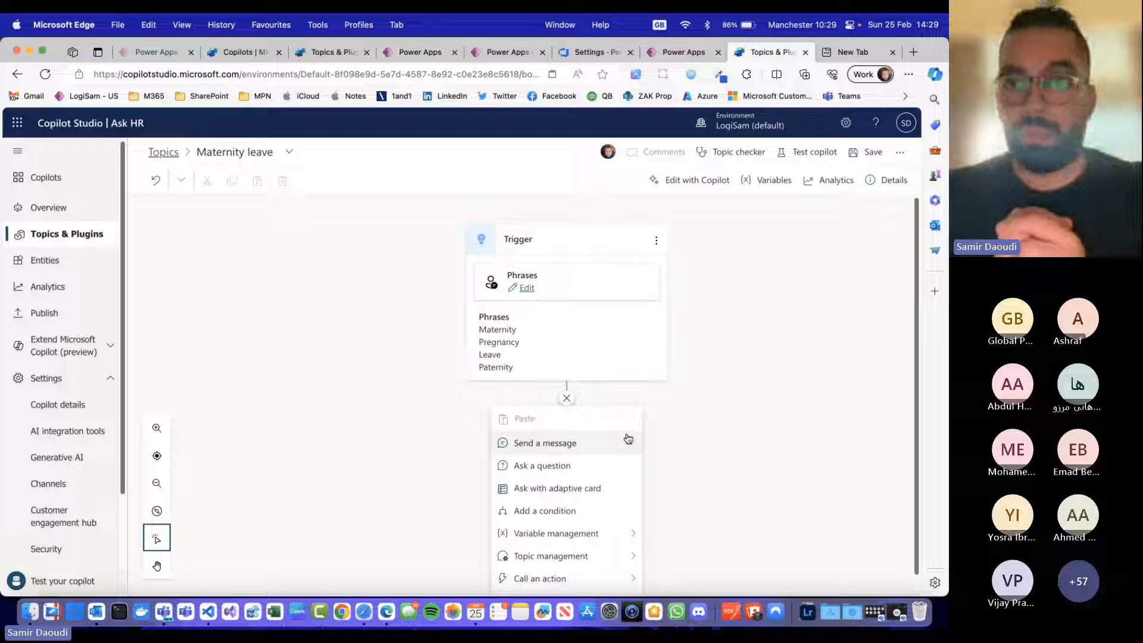
scroll(616, 456, "down", 1)
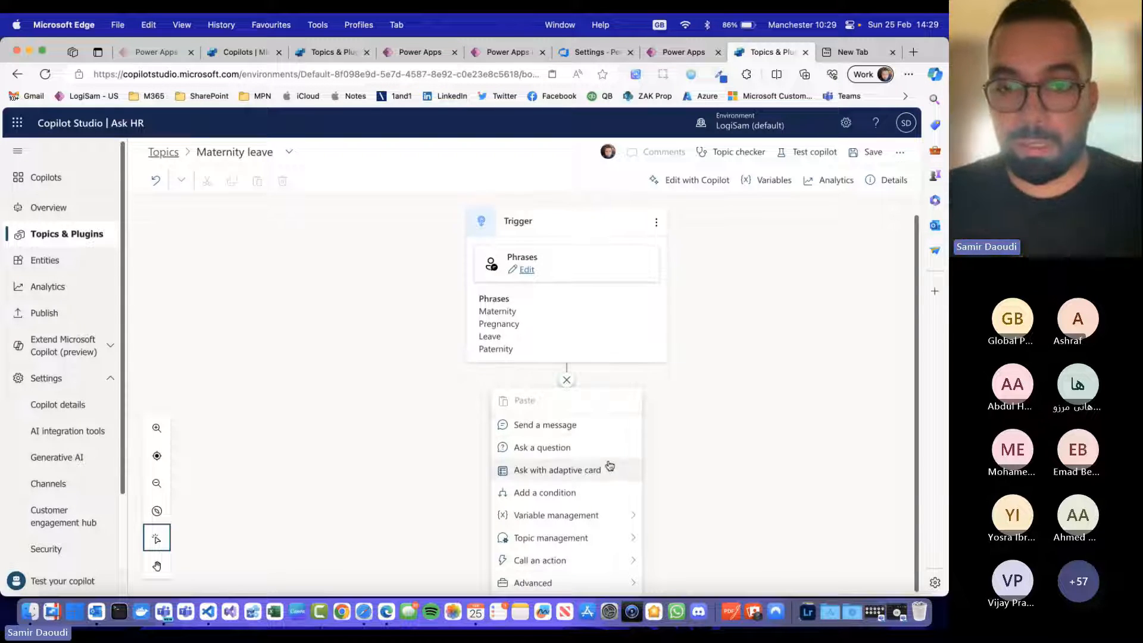
left_click(602, 448)
key("super+v")
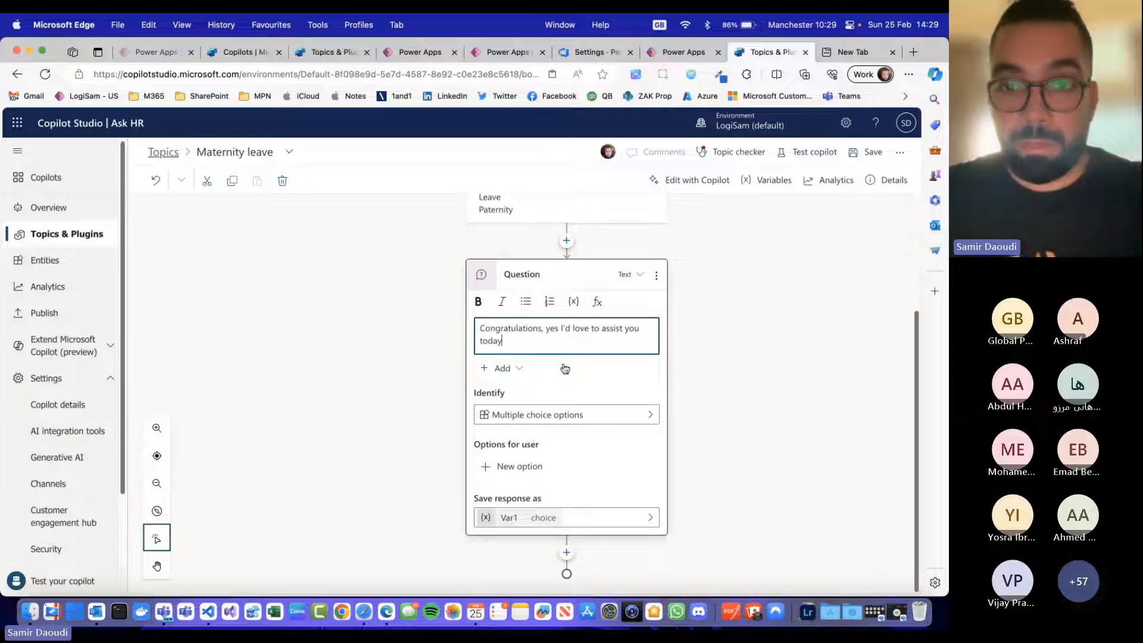
Step: Add the option "How do I submit my maternity leave" to the multiple-choice question
left_click(530, 467)
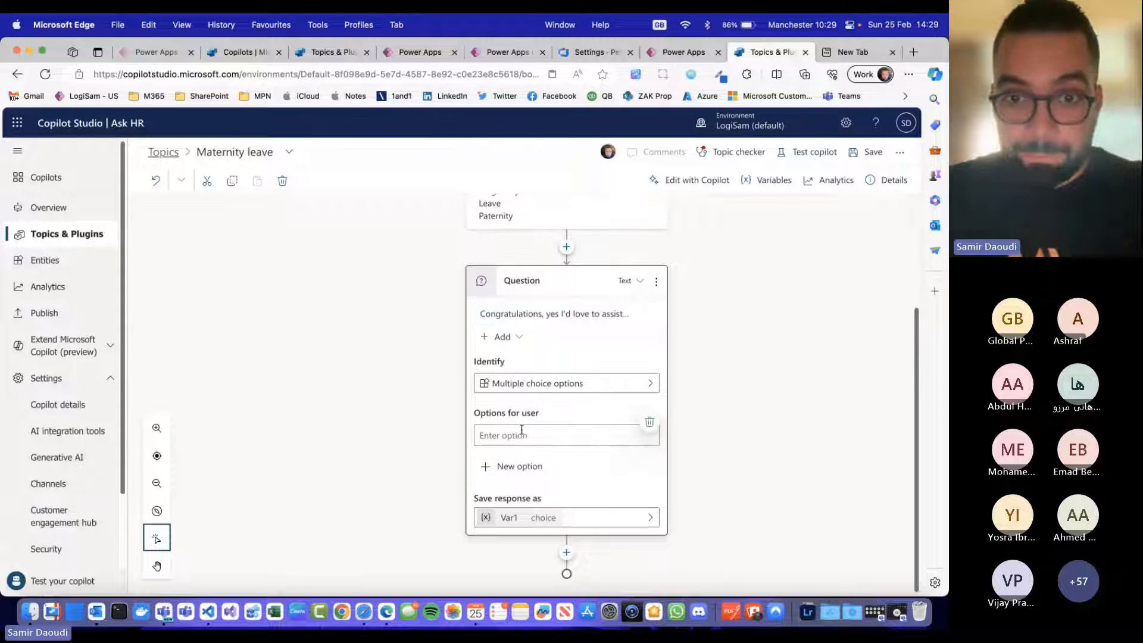
type("How")
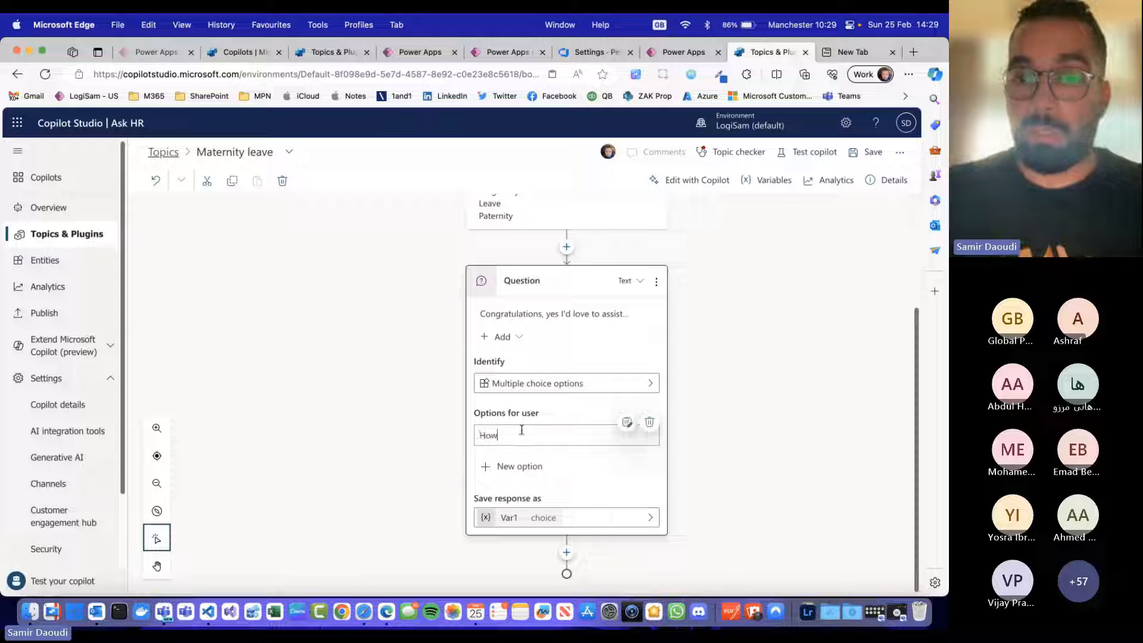
type(" do I submit my mat")
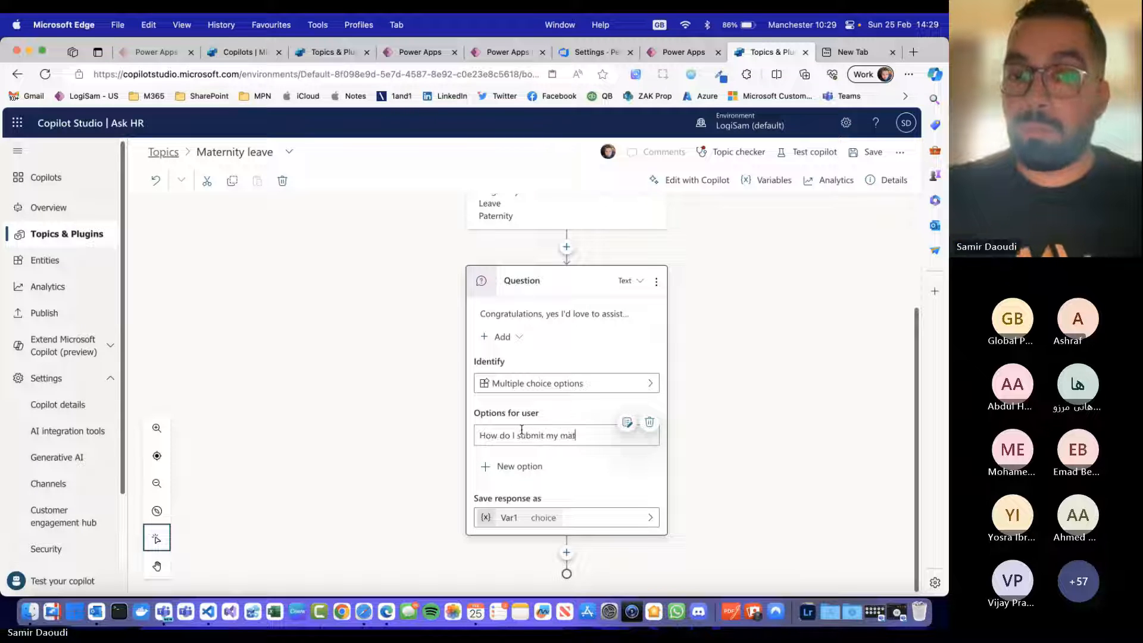
type("ernity leave")
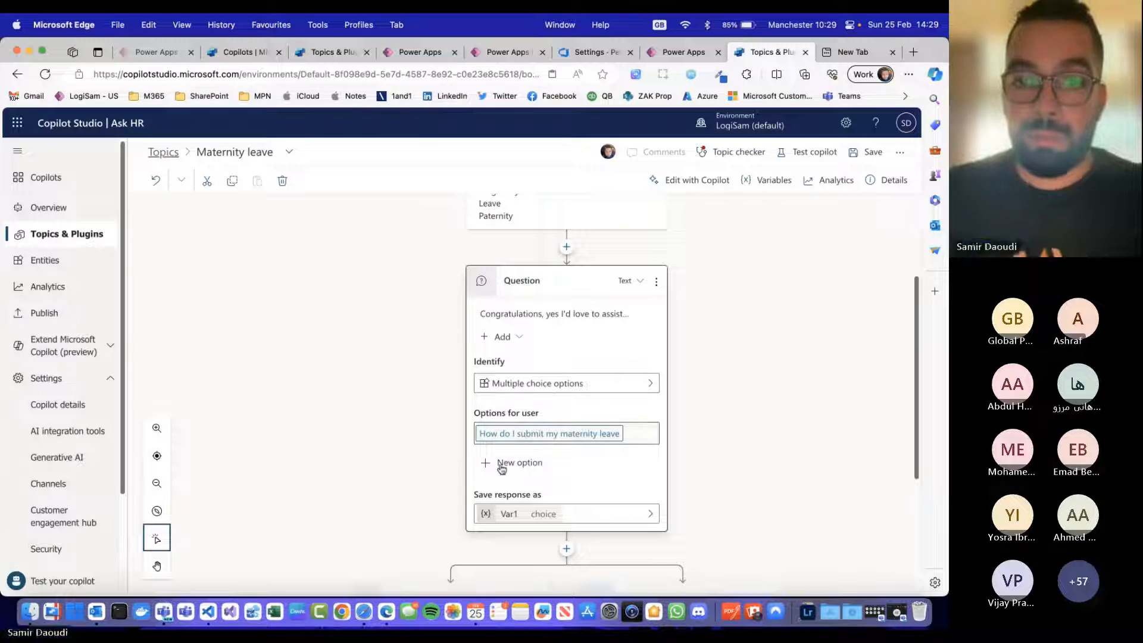
Step: Add a second option to the question reading "What is the maternity leave pay policy"
left_click(520, 467)
type("What is the")
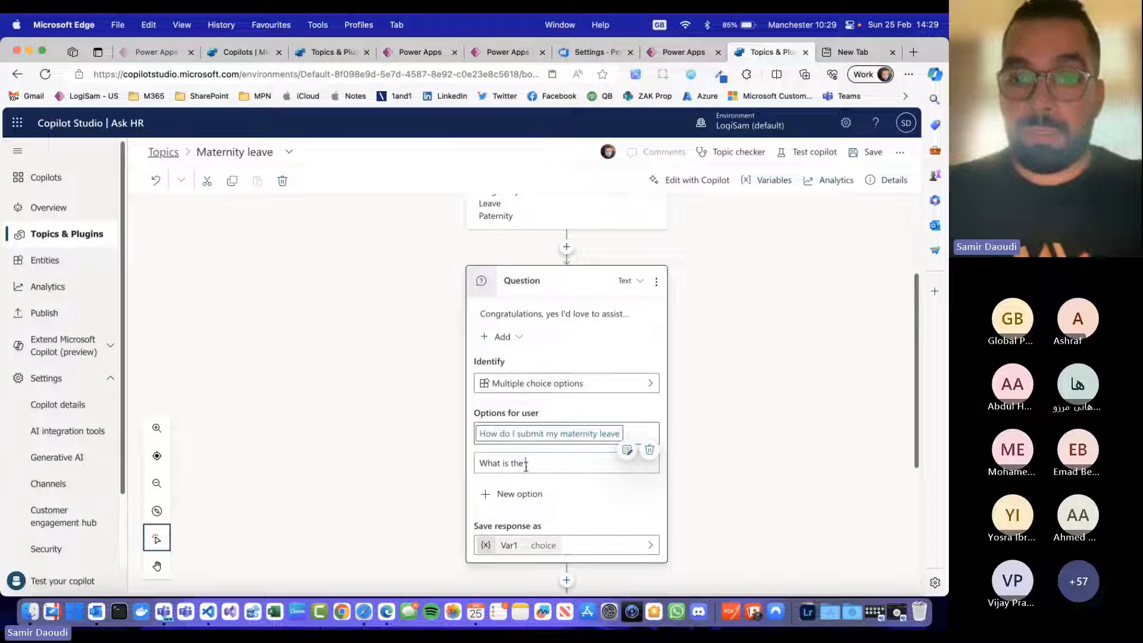
type(" maternity lea")
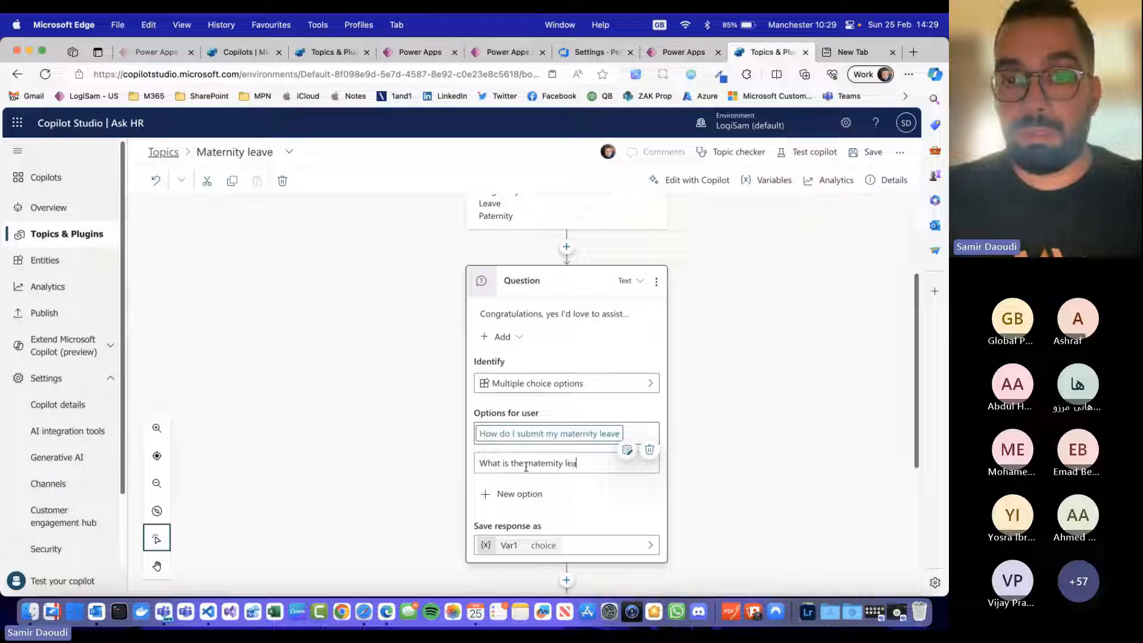
type("ve pac")
key("BackSpace")
type("y ")
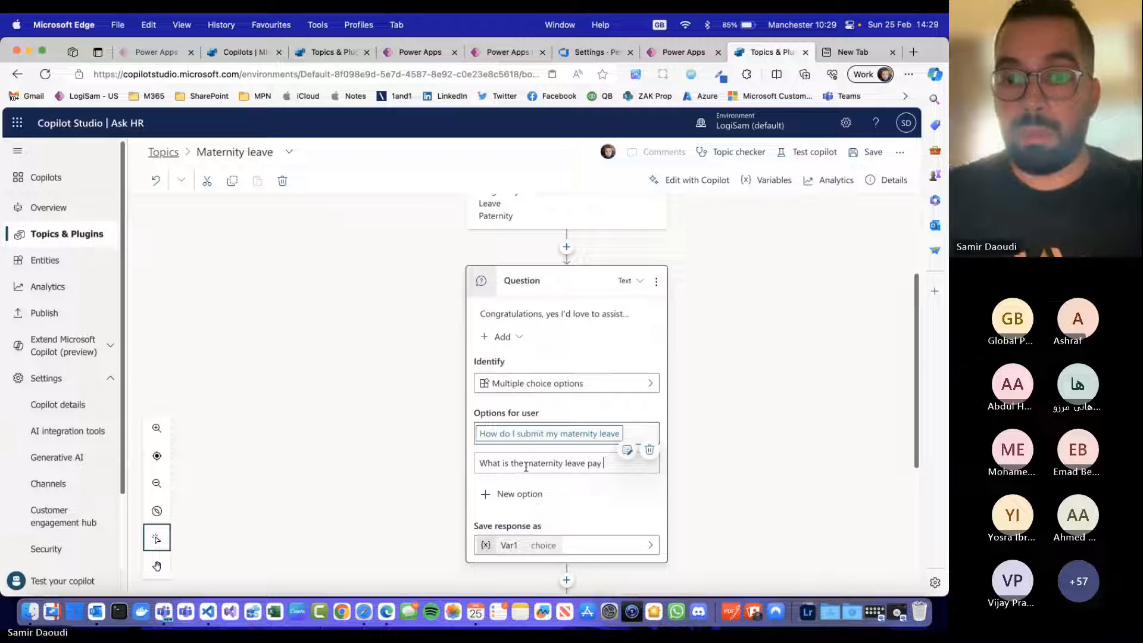
type("policy")
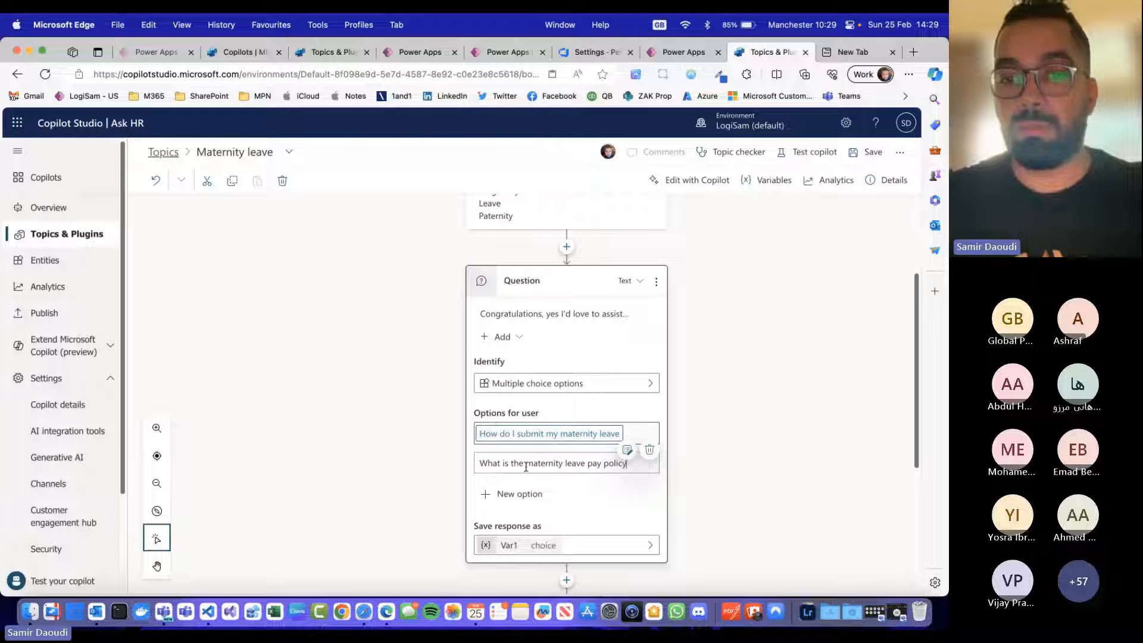
left_click(789, 393)
Step: Add a message under the "How do I submit my maternity leave" condition: "There is no portal for that, please liaise with your line manager."
scroll(598, 490, "down", 3)
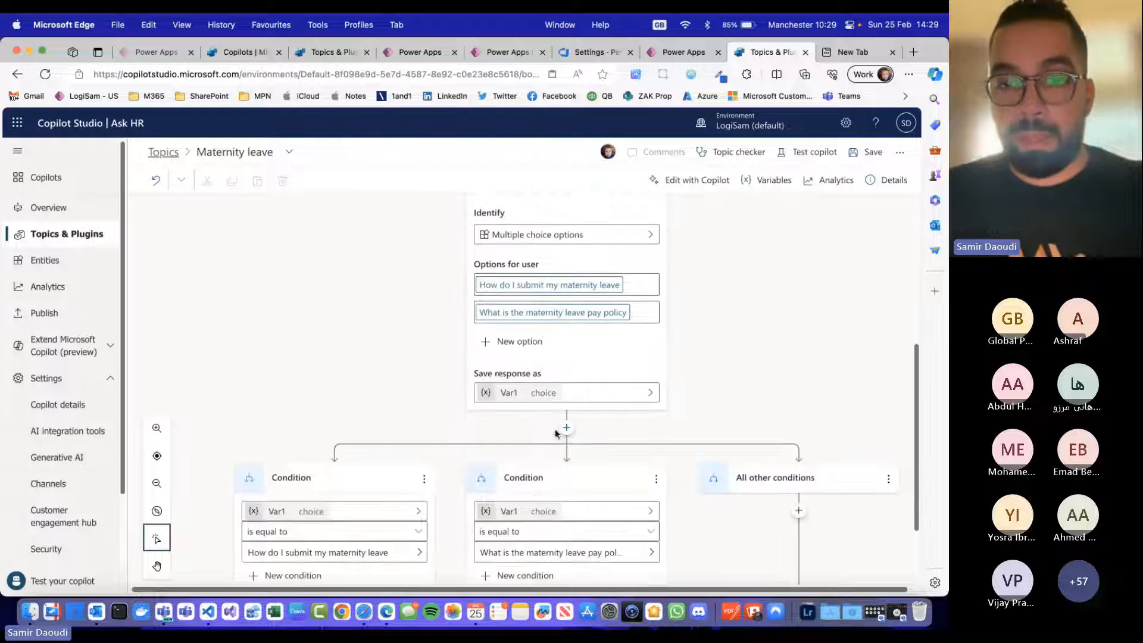
scroll(599, 490, "down", 2)
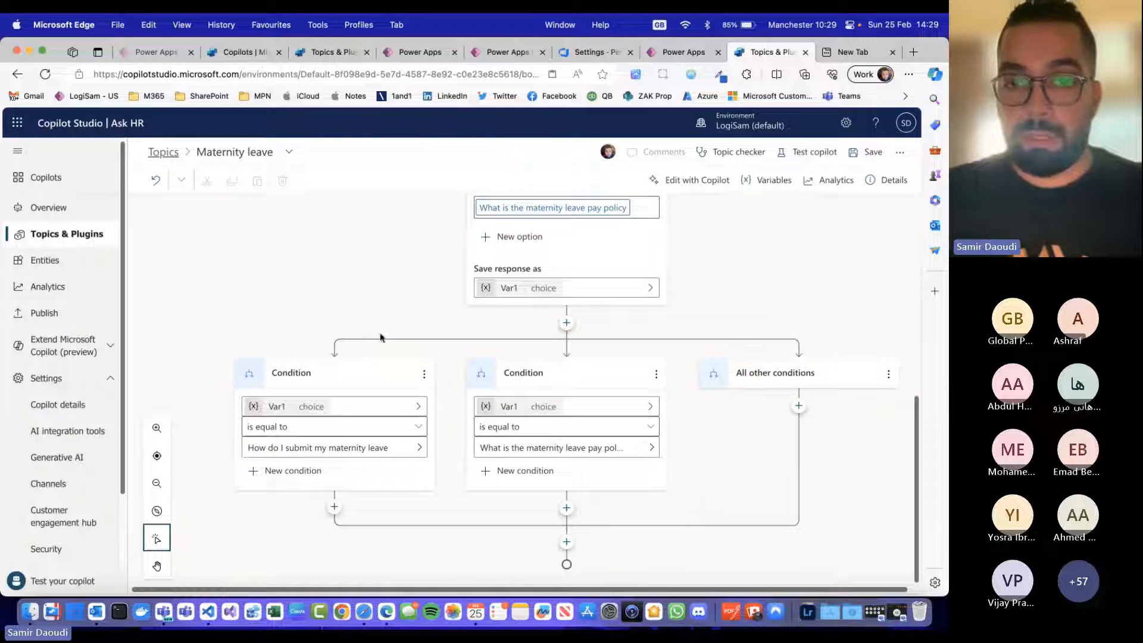
left_click(334, 510)
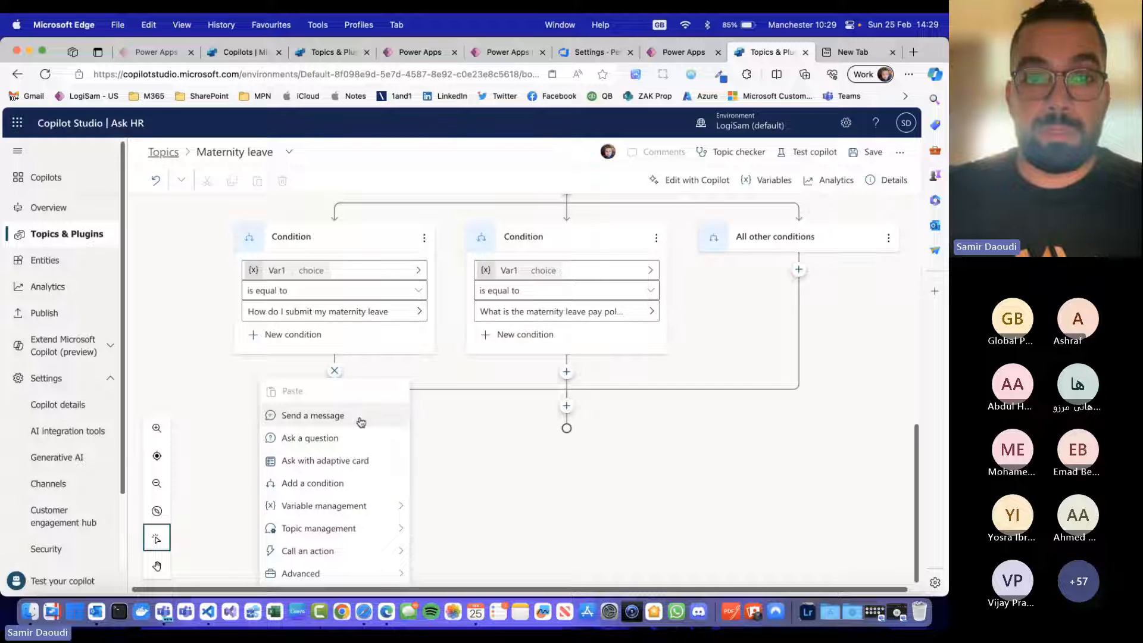
left_click(360, 421)
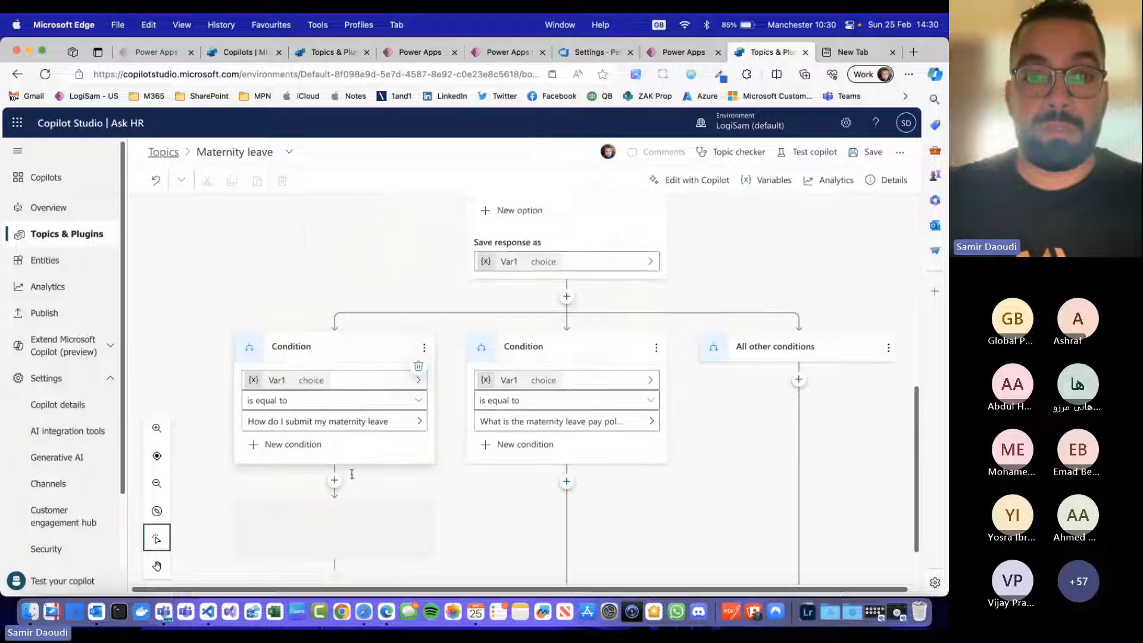
type("There is no app")
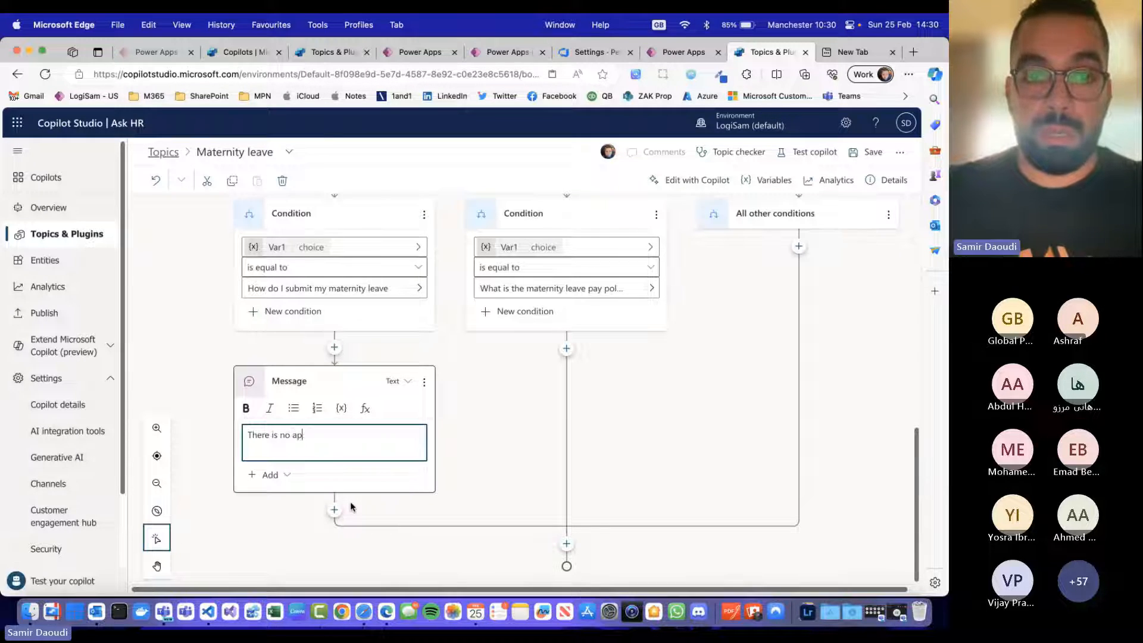
key("BackSpace")
key("BackSpace")
key("BackSpace")
type("portal for tha")
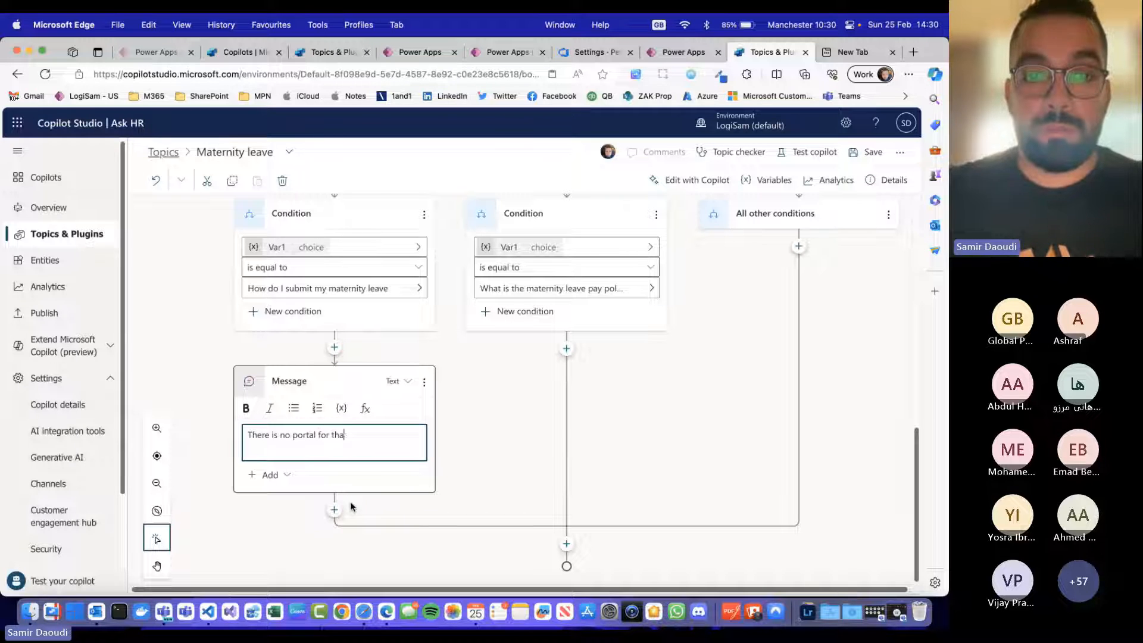
type("t, please liaise with your line amna")
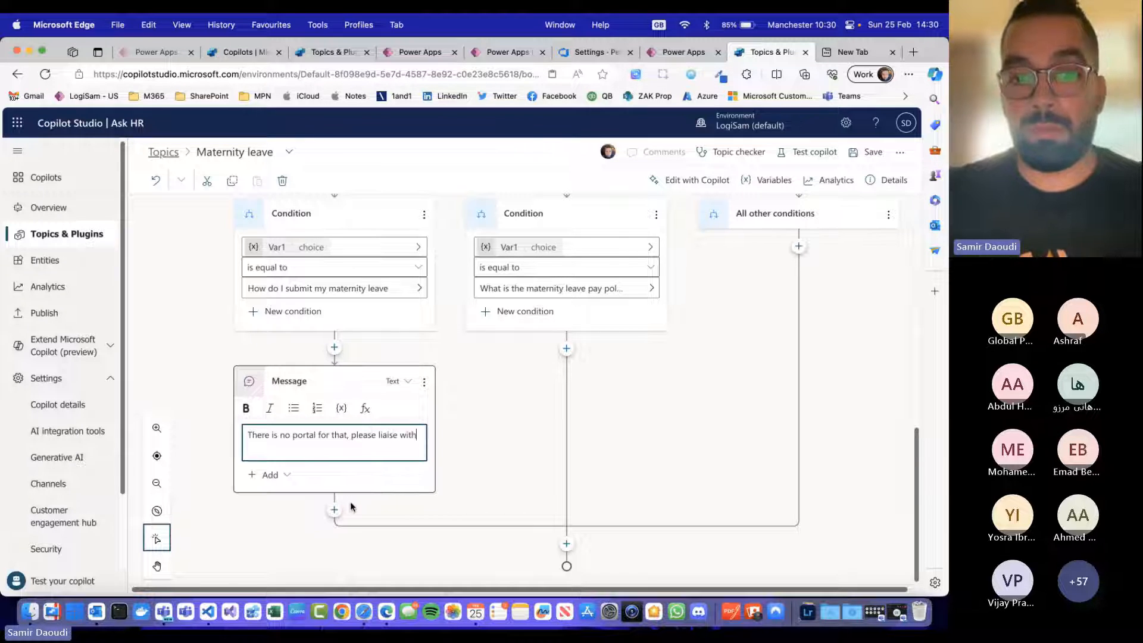
key("BackSpace")
key("BackSpace")
key("BackSpace")
key("BackSpace")
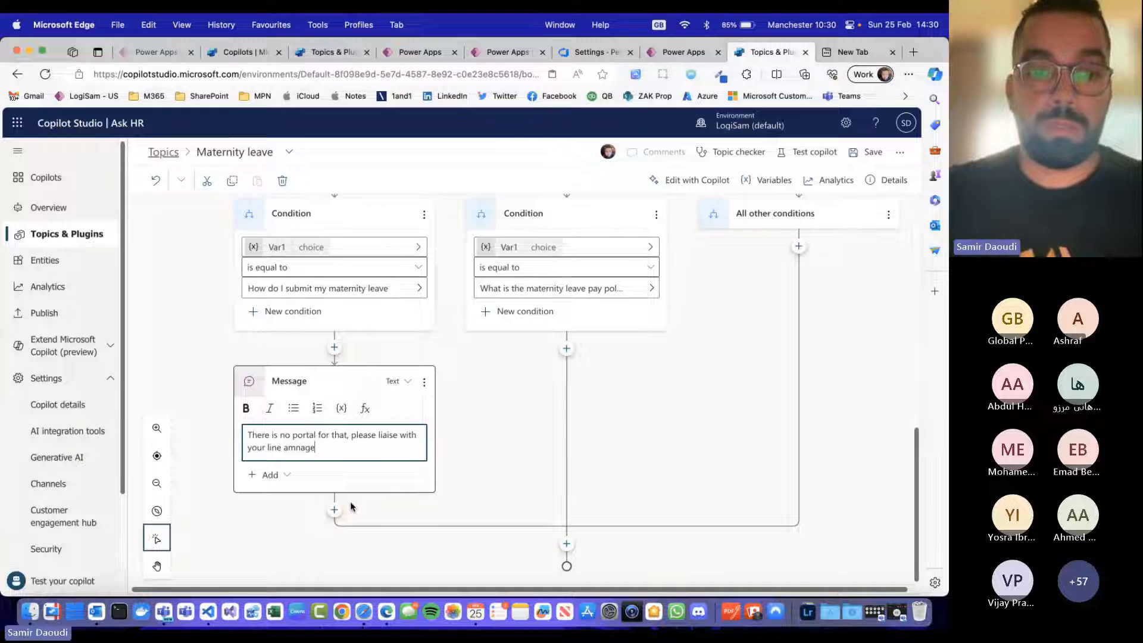
type("manager")
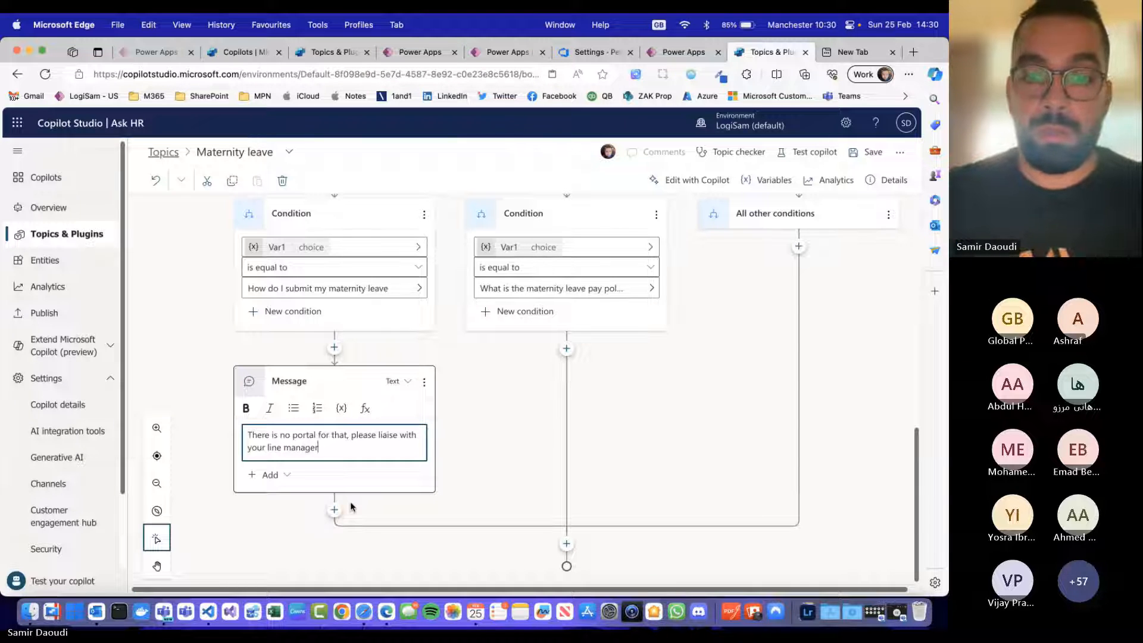
type(".")
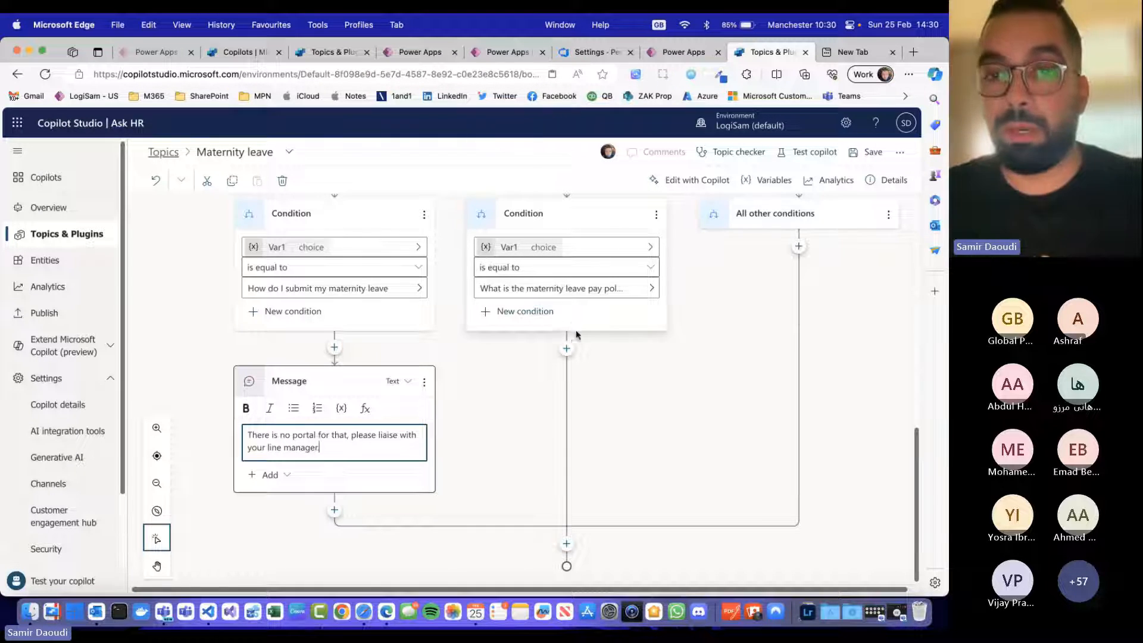
Step: Add a message under the maternity leave pay policy condition reading "Please check the HR Policy", followed by a line break
left_click(566, 349)
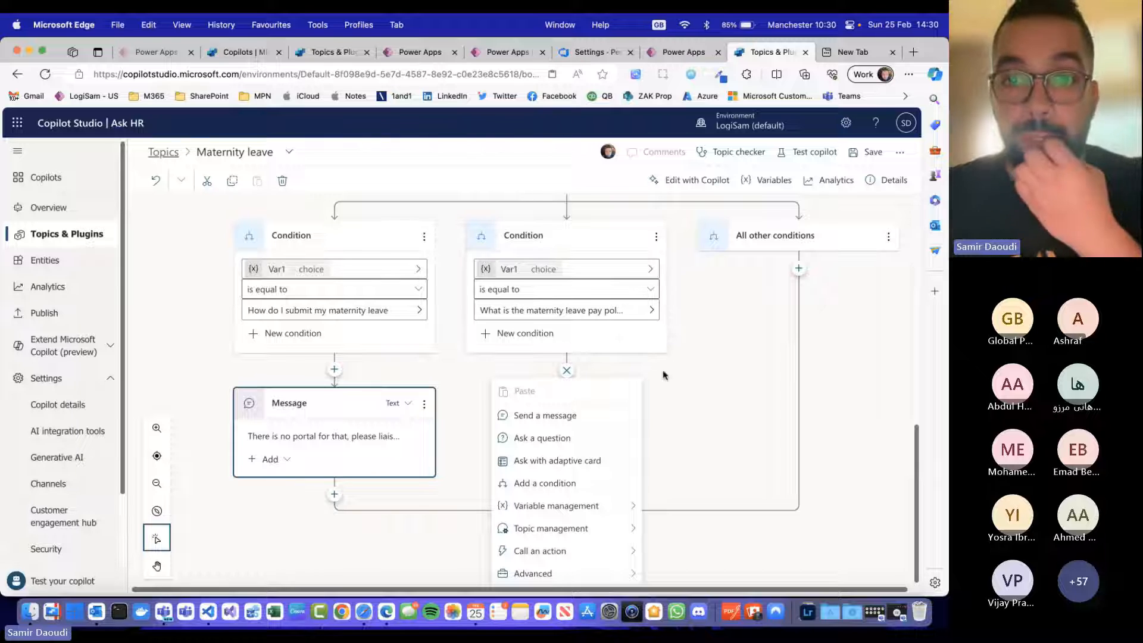
left_click(586, 417)
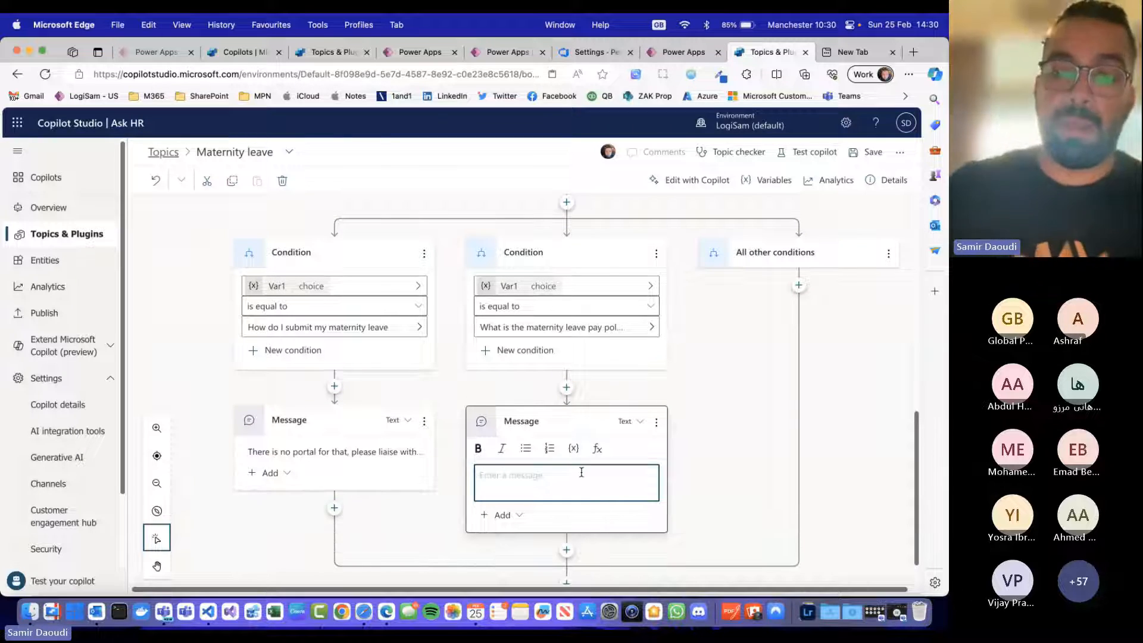
type("Plpease")
key("BackSpace")
key("BackSpace")
key("BackSpace")
key("BackSpace")
key("BackSpace")
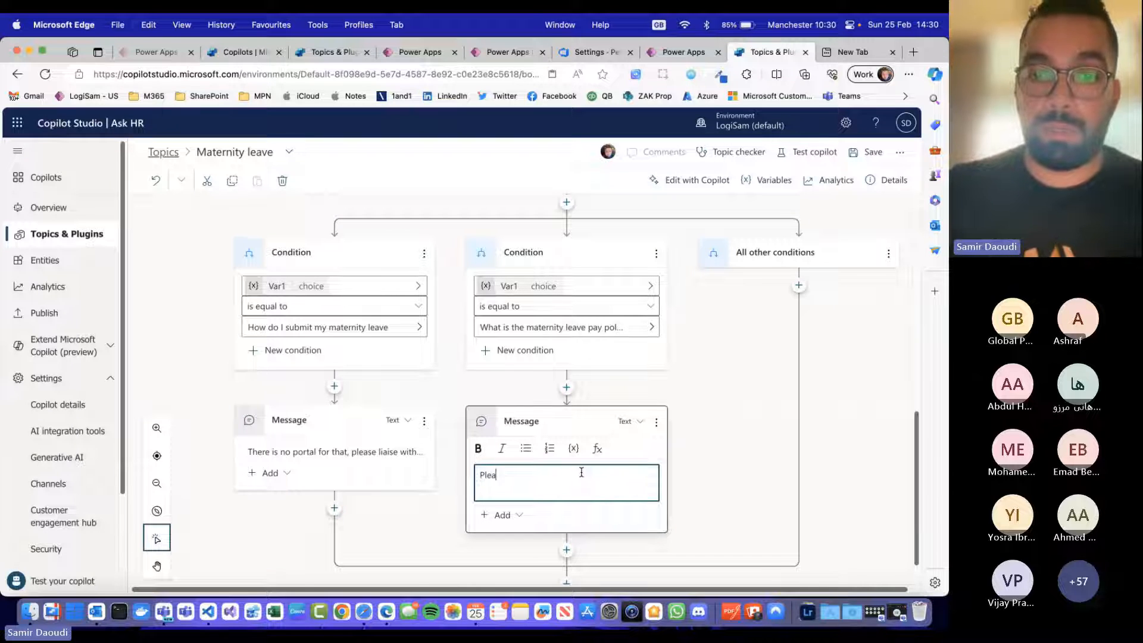
type("ase c")
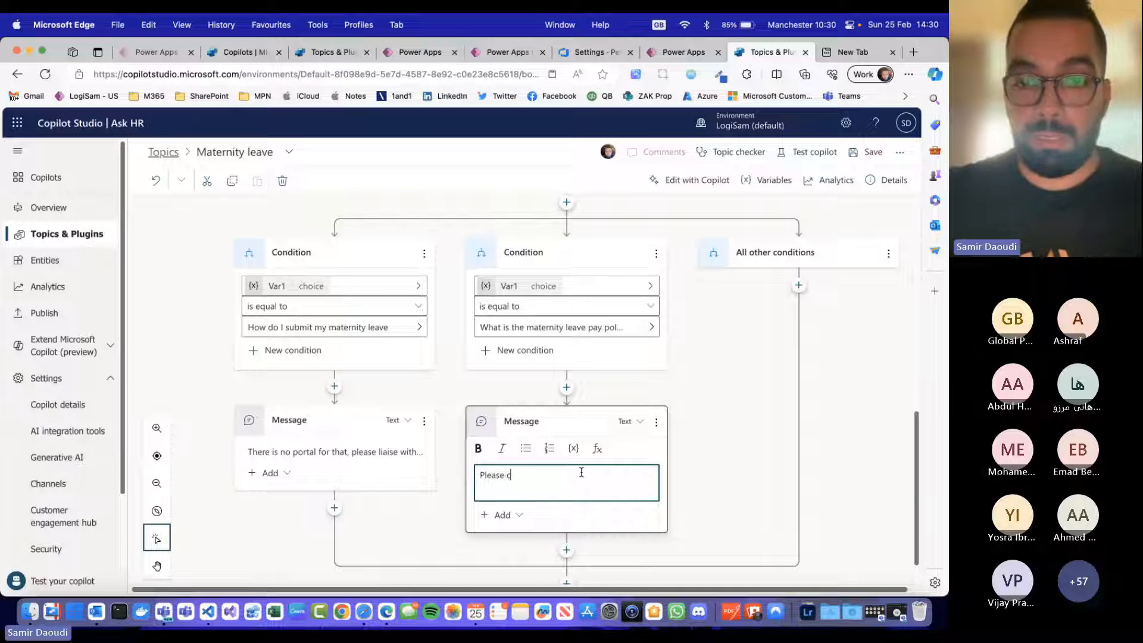
type("heck the HR P")
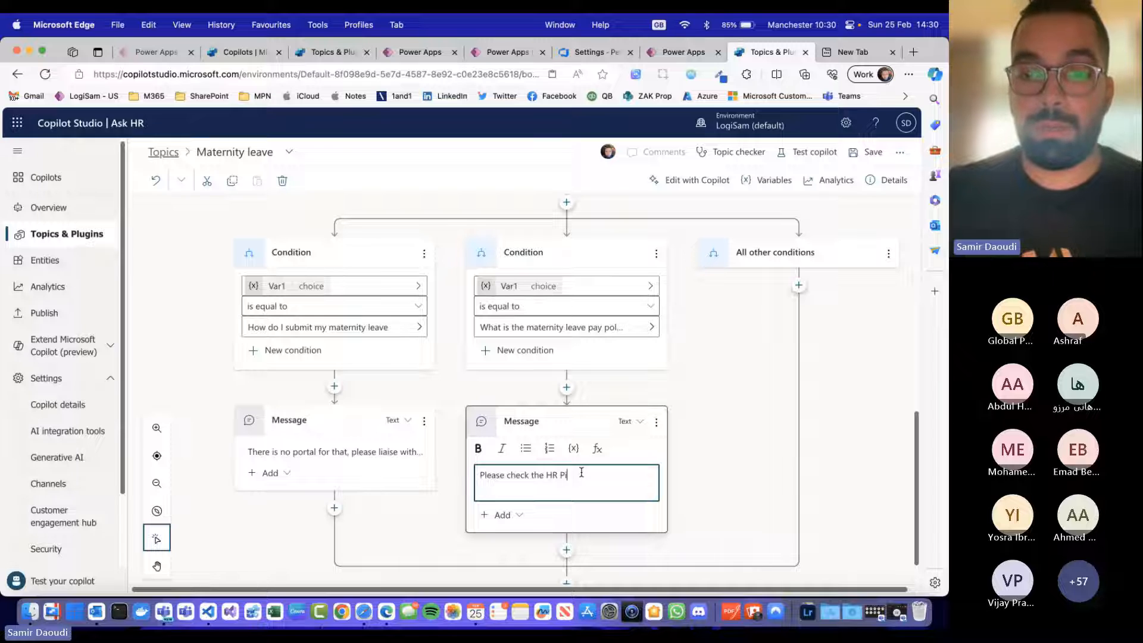
type("olicy")
key("Return")
type("Congratulations, yes I'd love to assist you today")
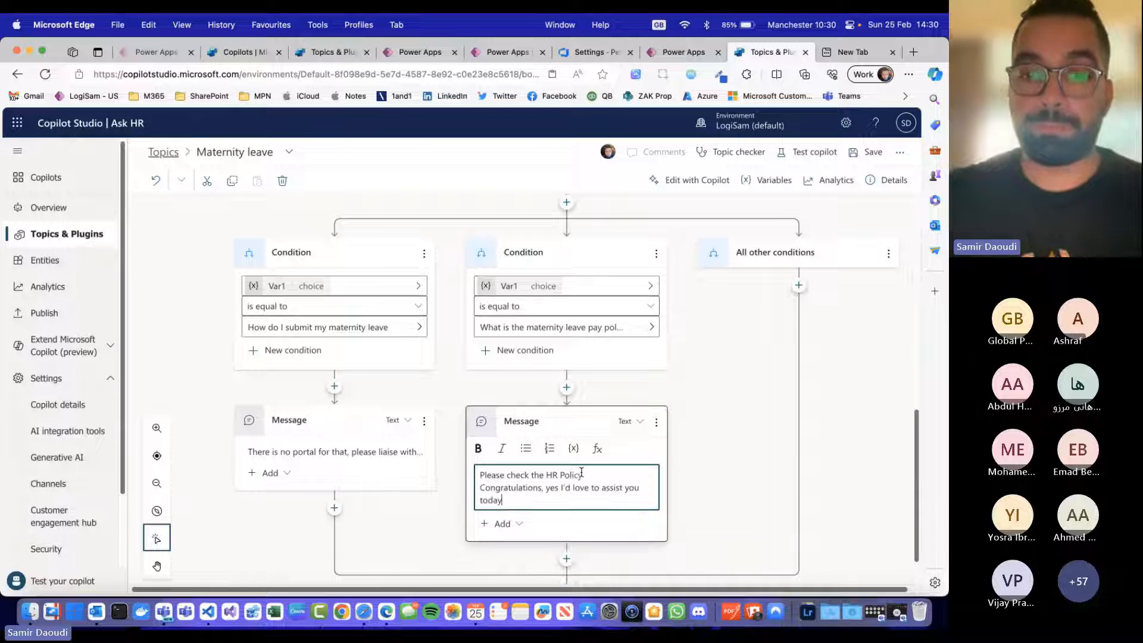
key("shift+Up")
key("super+shift+Left")
key("BackSpace")
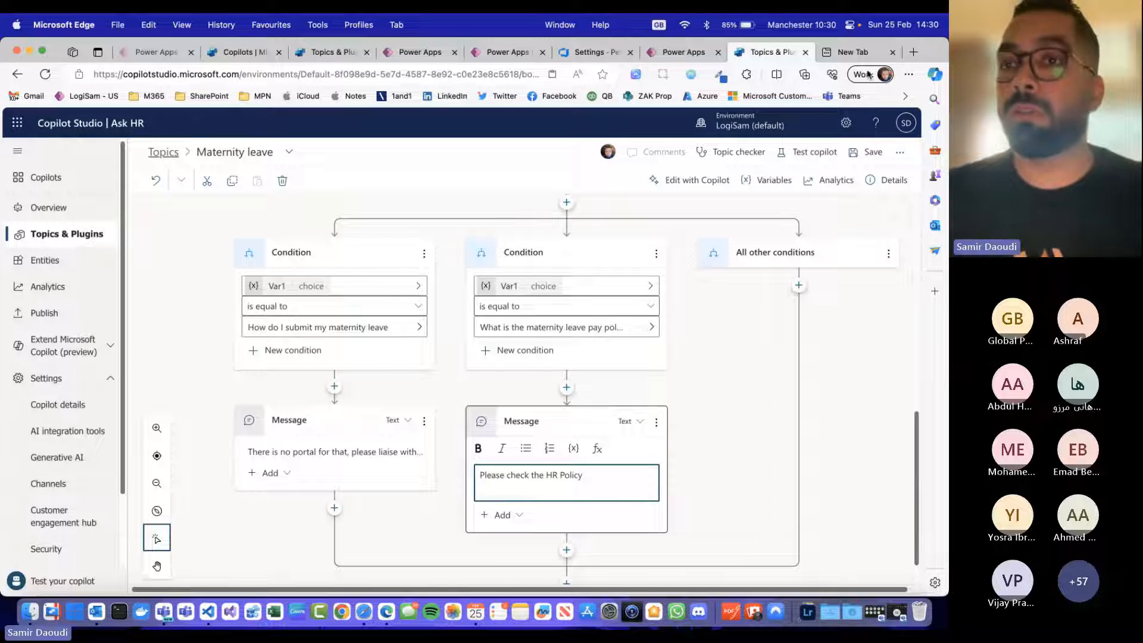
Step: Paste the web address powerplatformbootcamp.com onto the second line of the HR Policy message
left_click(841, 56)
key("ctrl+shift+Tab")
key("super+v")
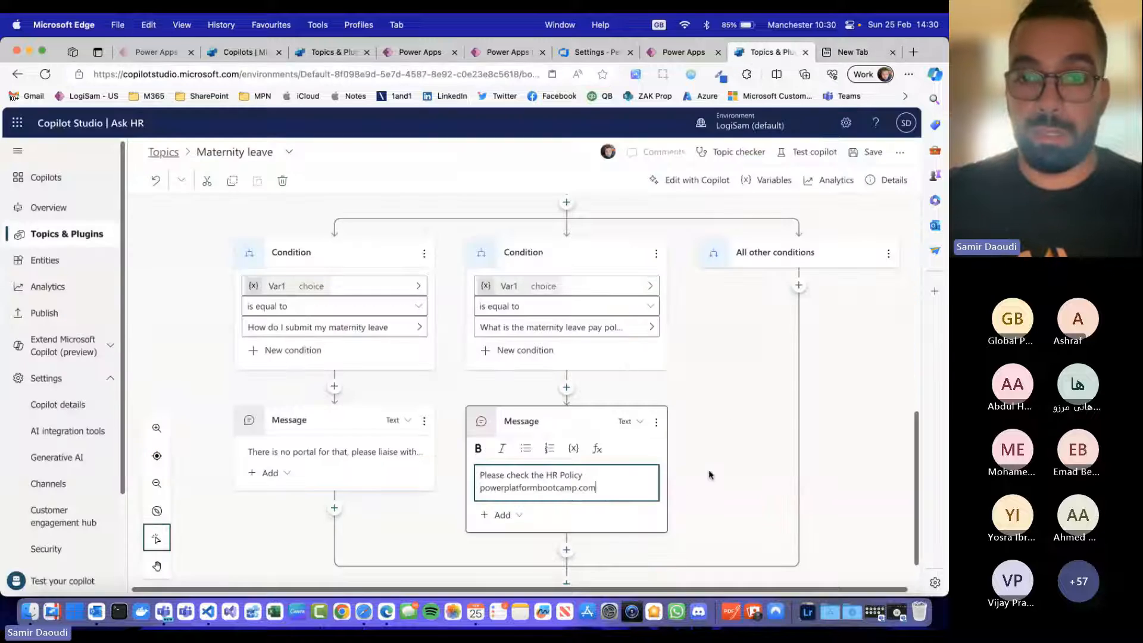
left_click(751, 462)
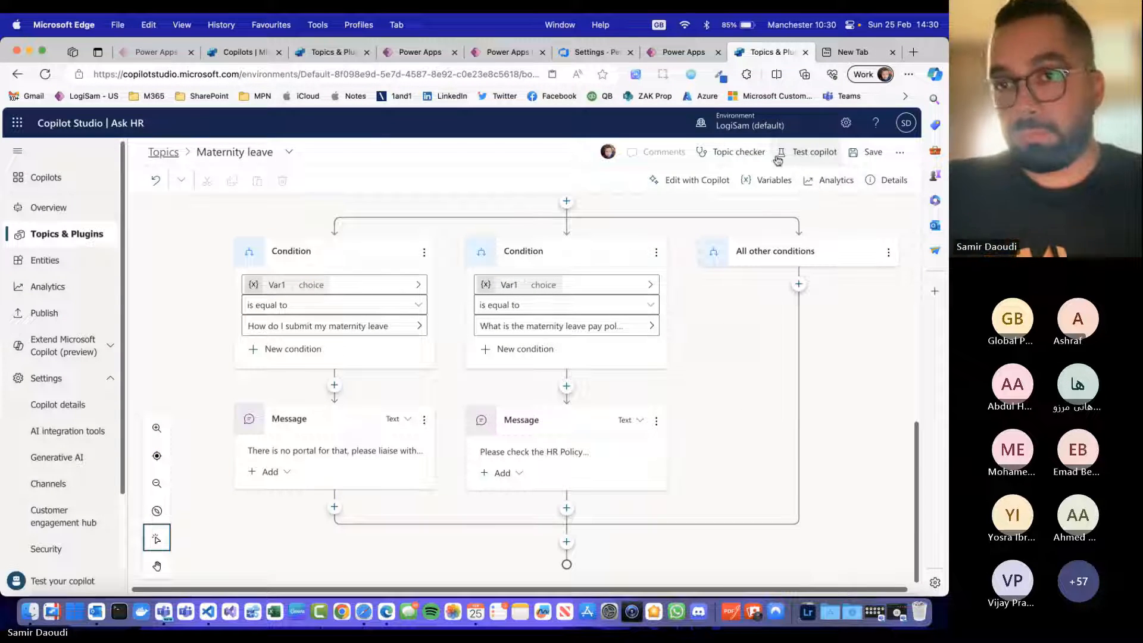
Step: Save the Maternity leave topic and restart the conversation in the test chat
left_click(860, 152)
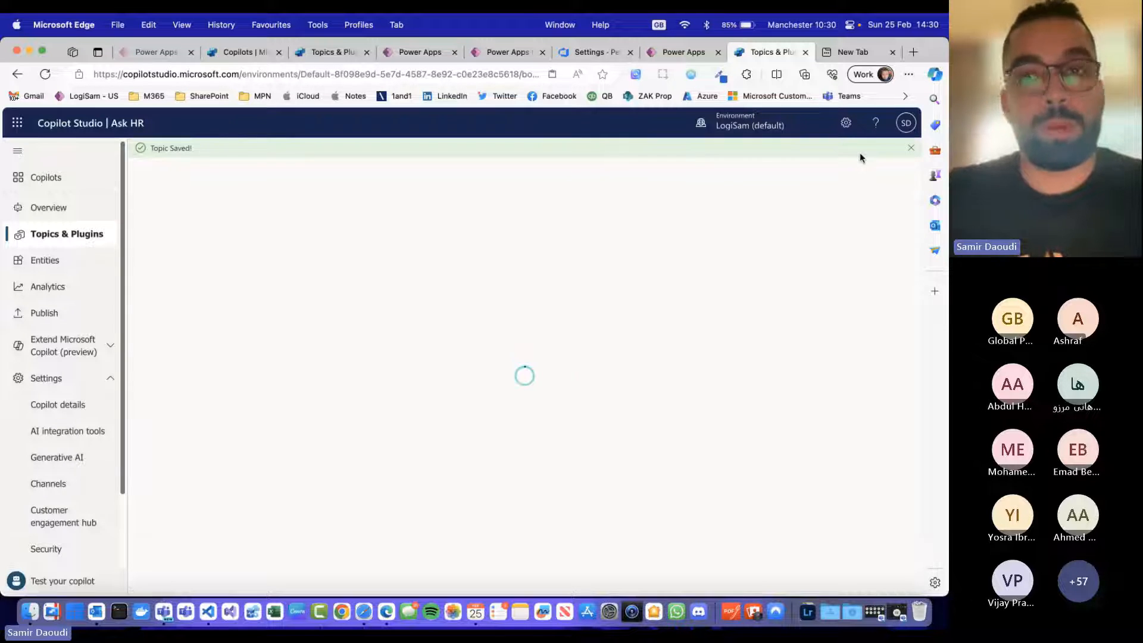
left_click(810, 172)
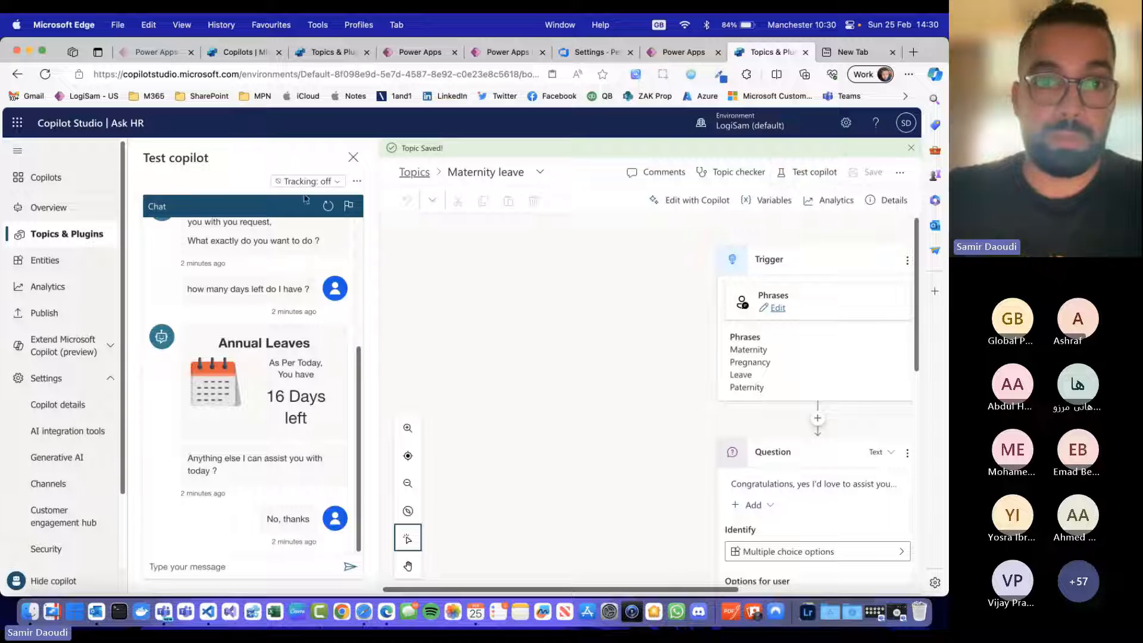
left_click(326, 206)
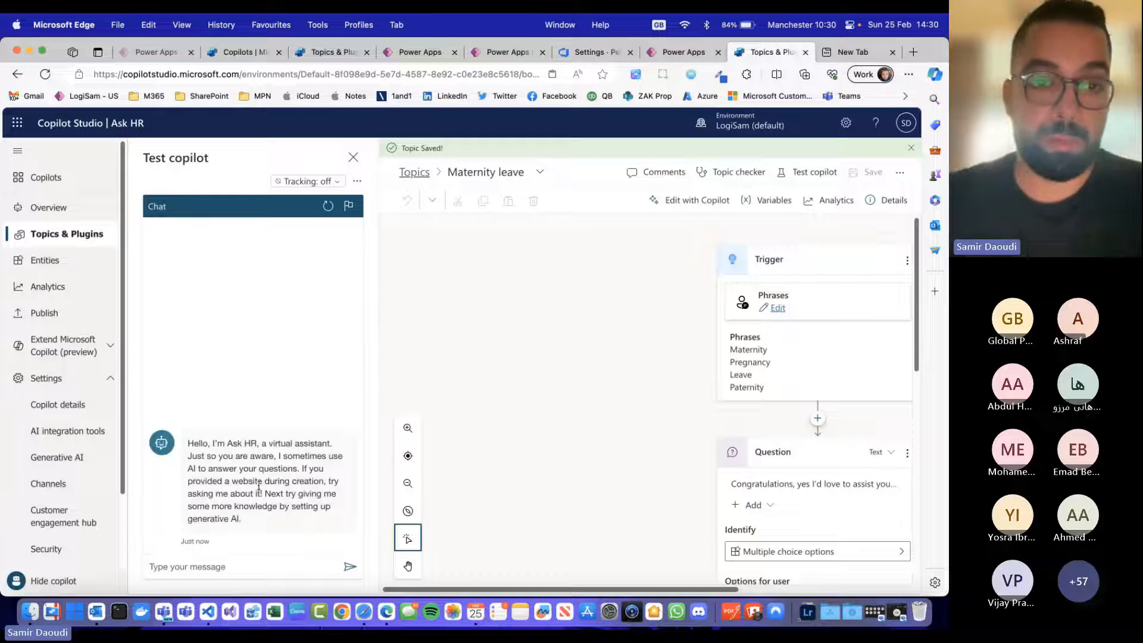
Step: Send "Maternity leave" in the test chat and choose the Maternity leave topic when asked to clarify
left_click(279, 568)
type("M")
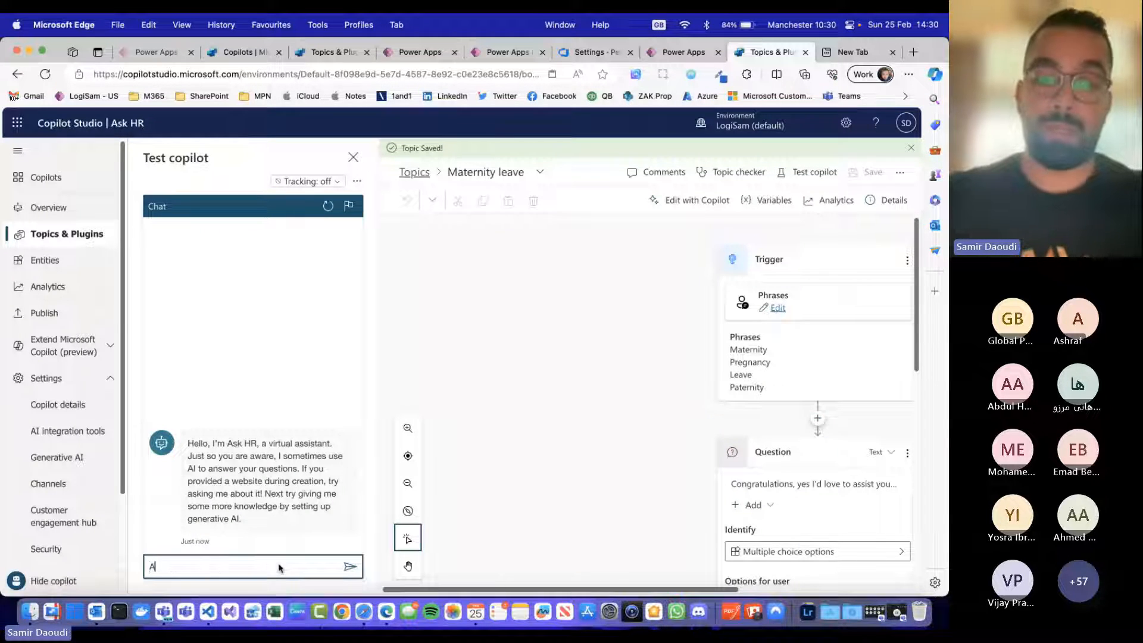
type("aternity leave")
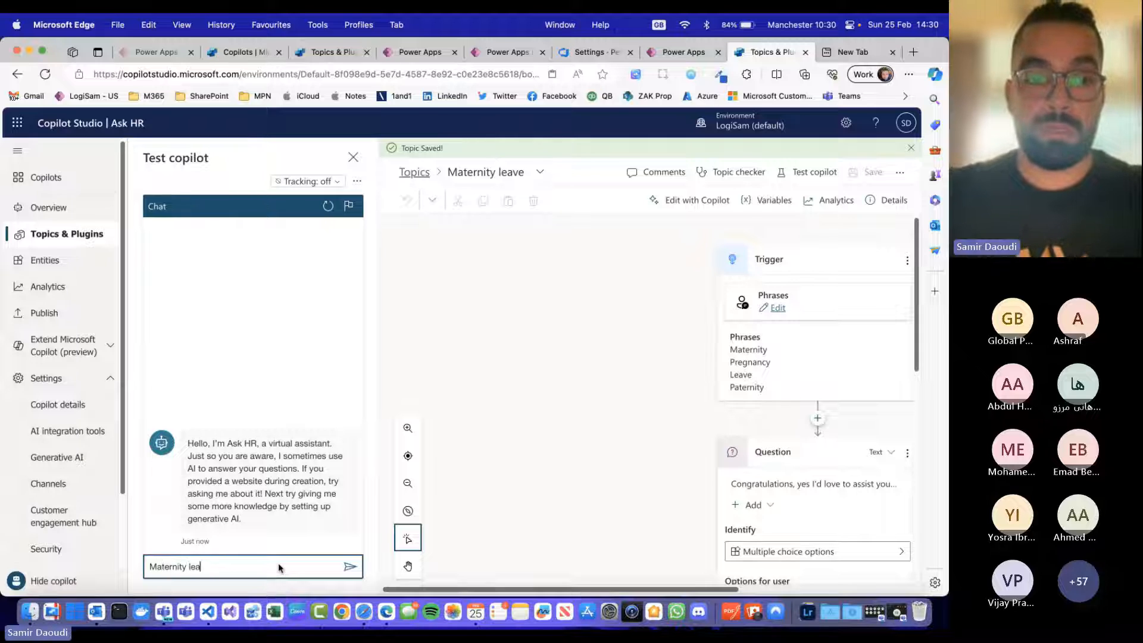
key("Return")
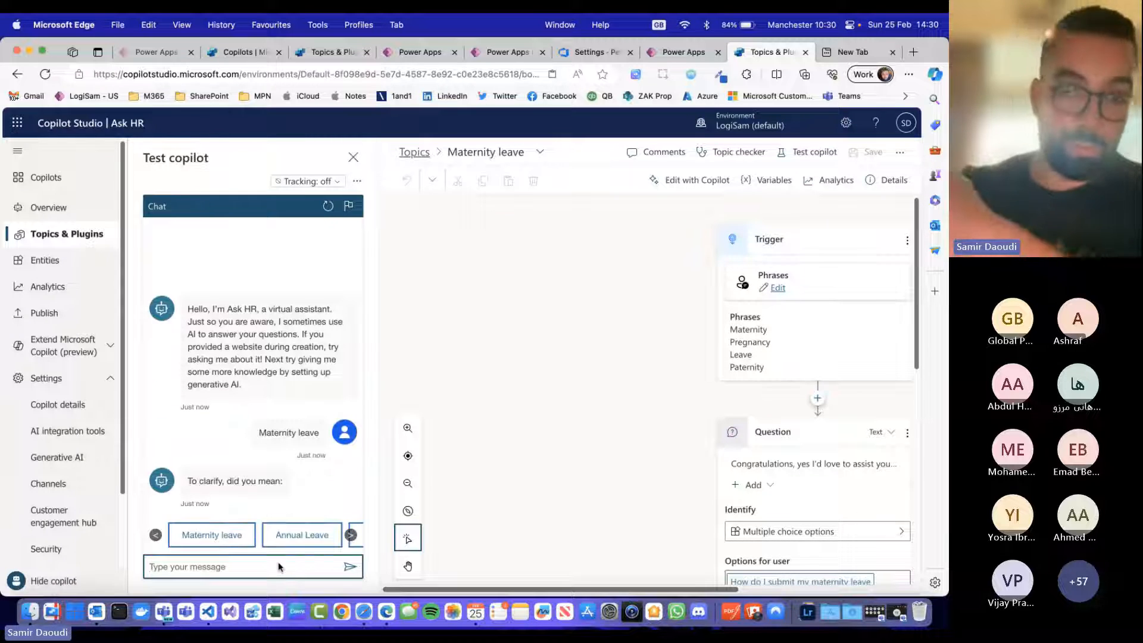
left_click(231, 534)
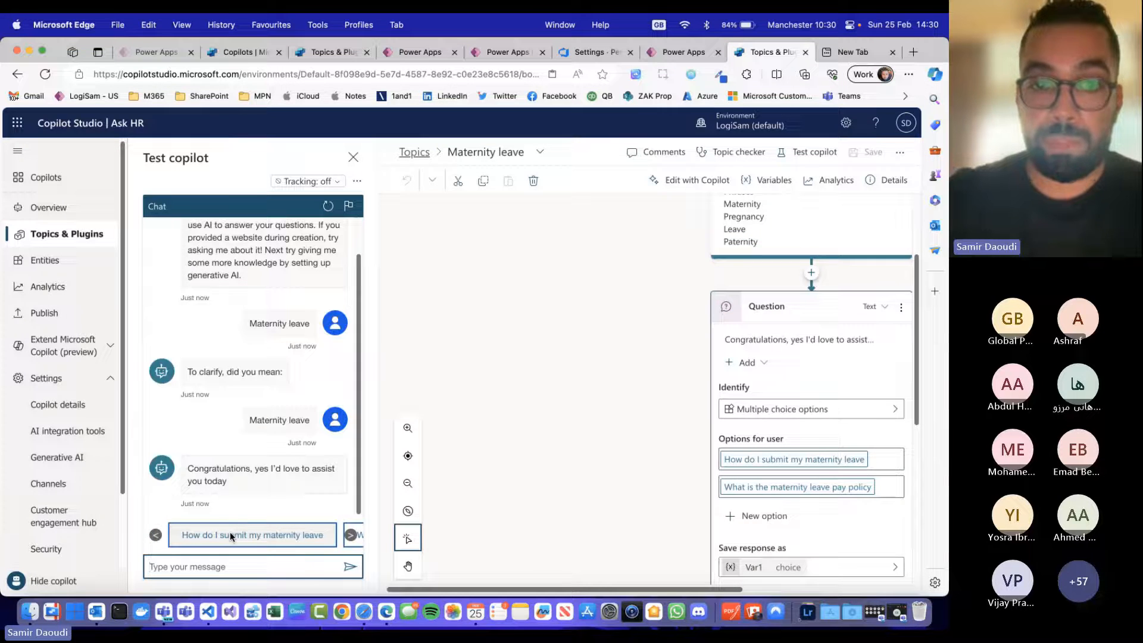
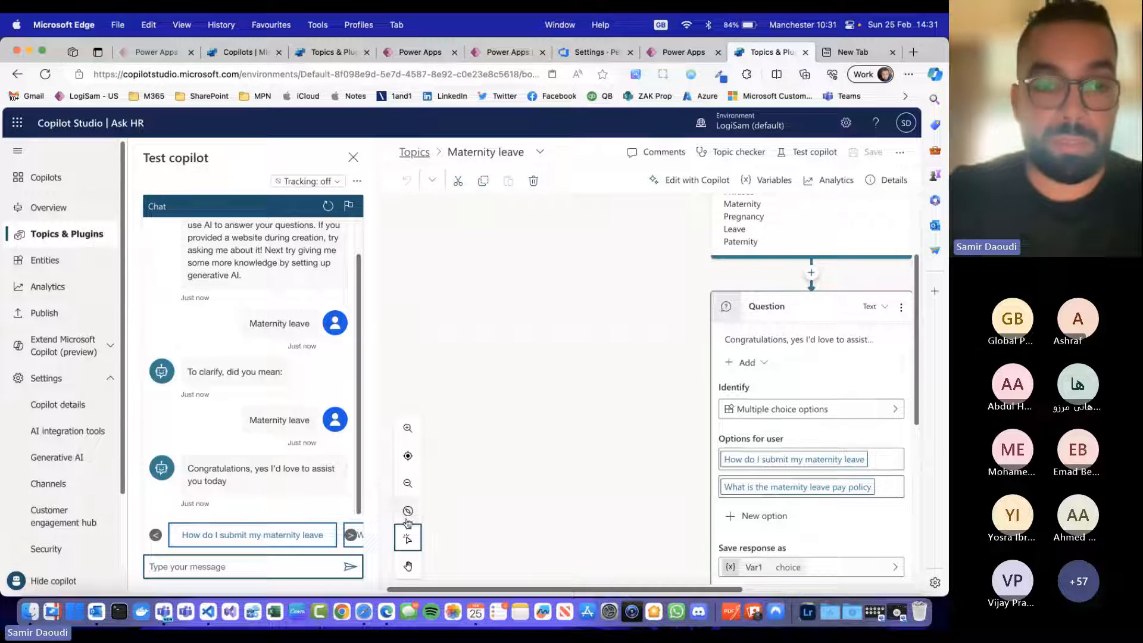
Step: Answer the maternity leave question in the test chat with "How do I submit my maternity leave"
left_click(265, 536)
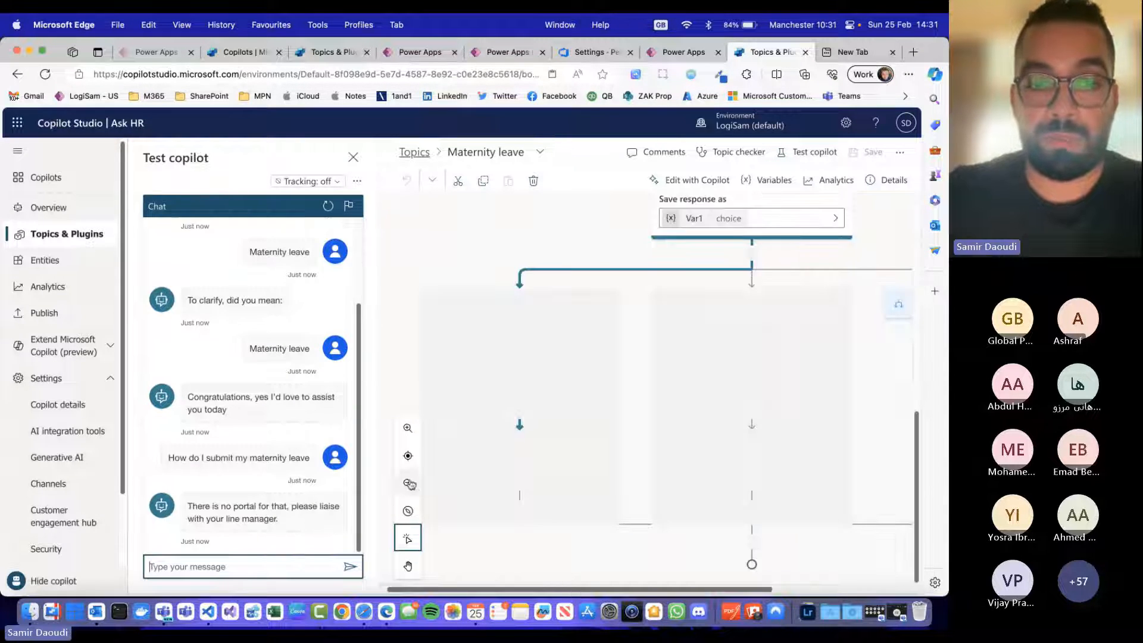
left_click(296, 568)
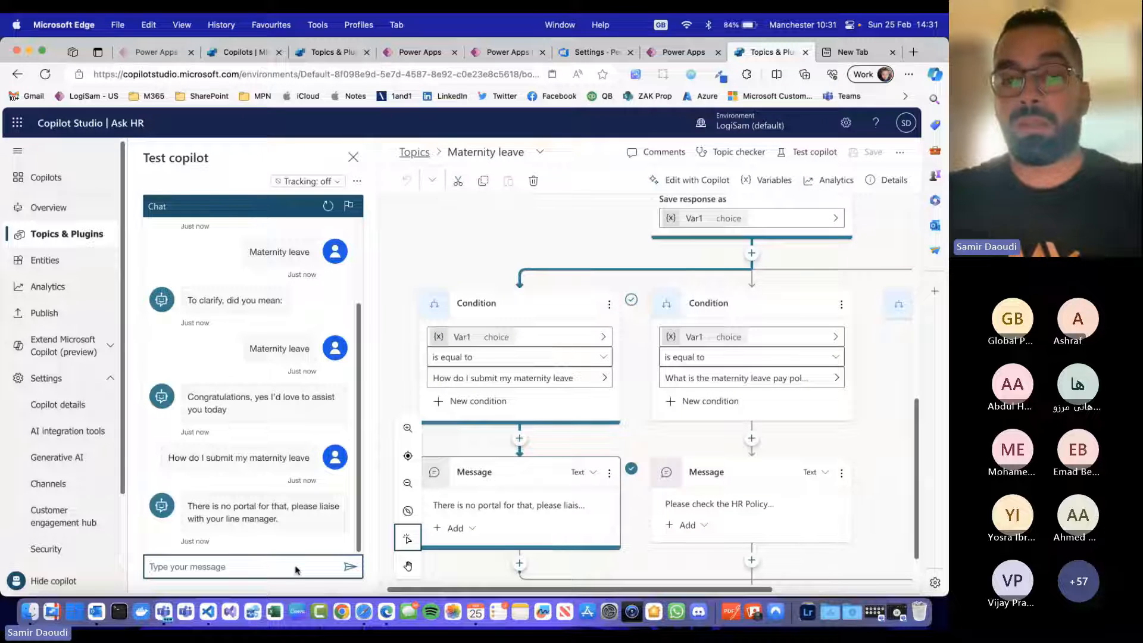
type("than")
key("BackSpace")
key("BackSpace")
key("BackSpace")
key("BackSpace")
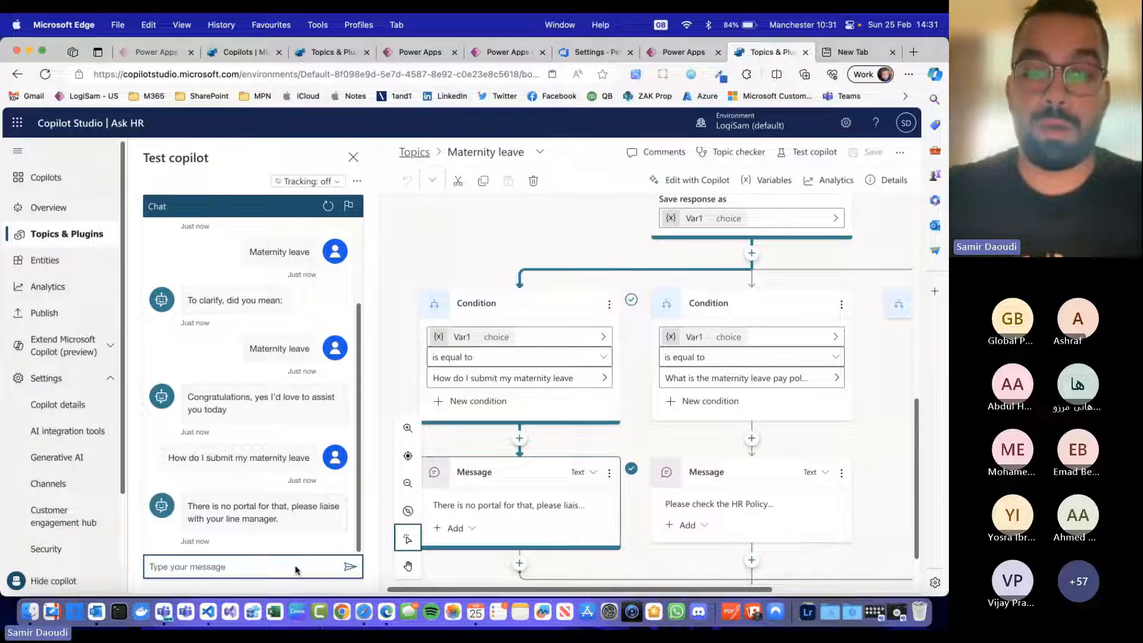
type("how man")
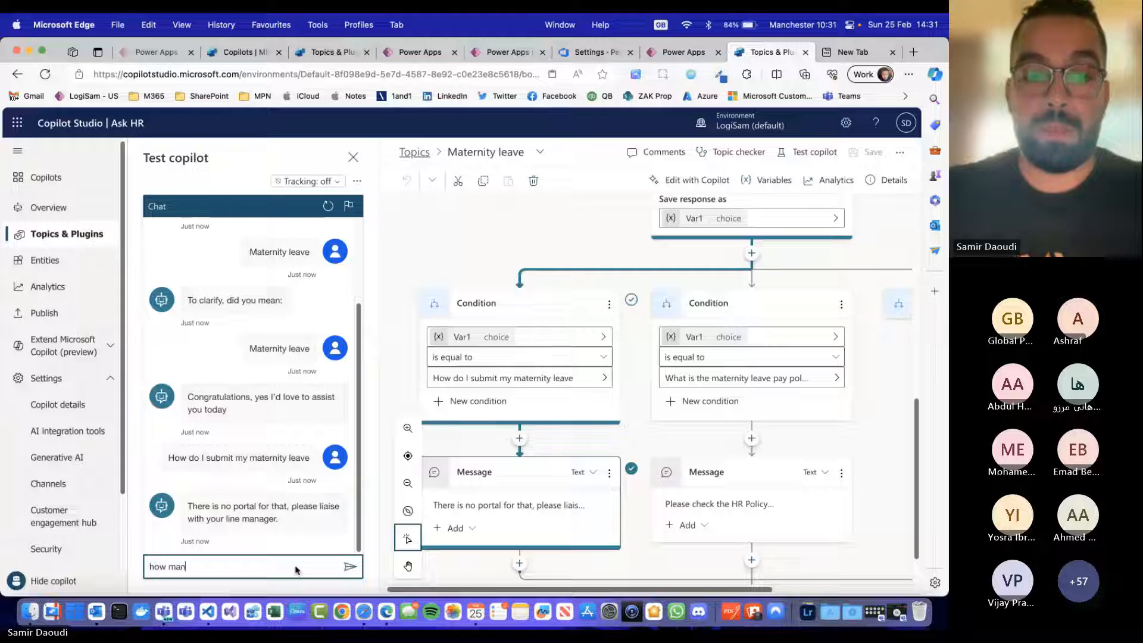
type("y days")
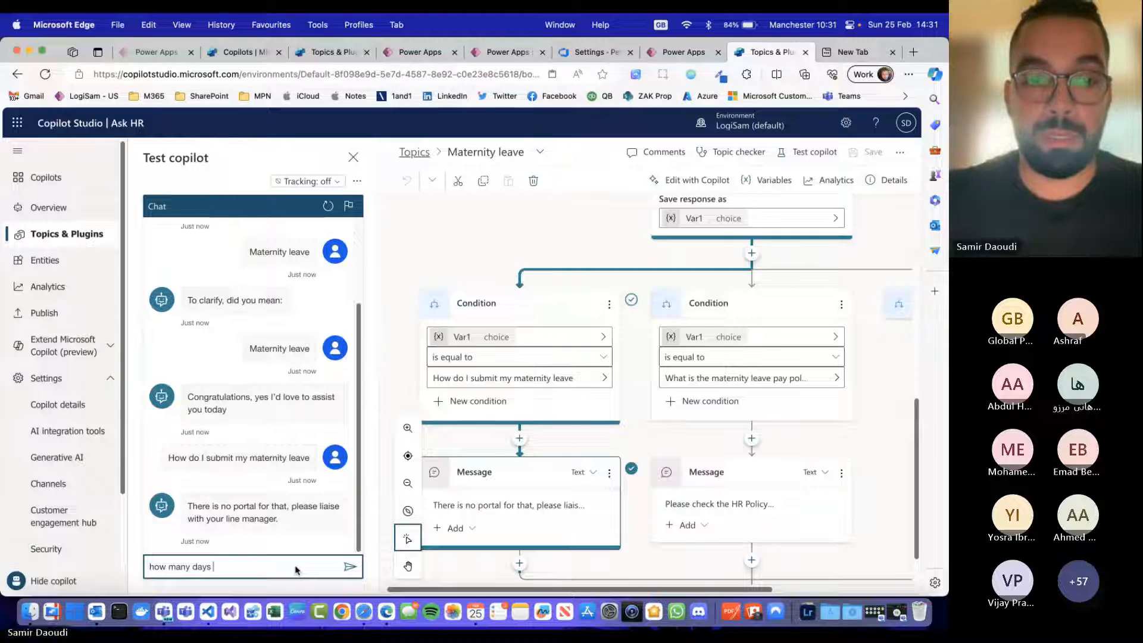
Step: Send "annual leave" in the test chat and choose "how many days left do I have ?" as the request
key("super+a")
type("annu")
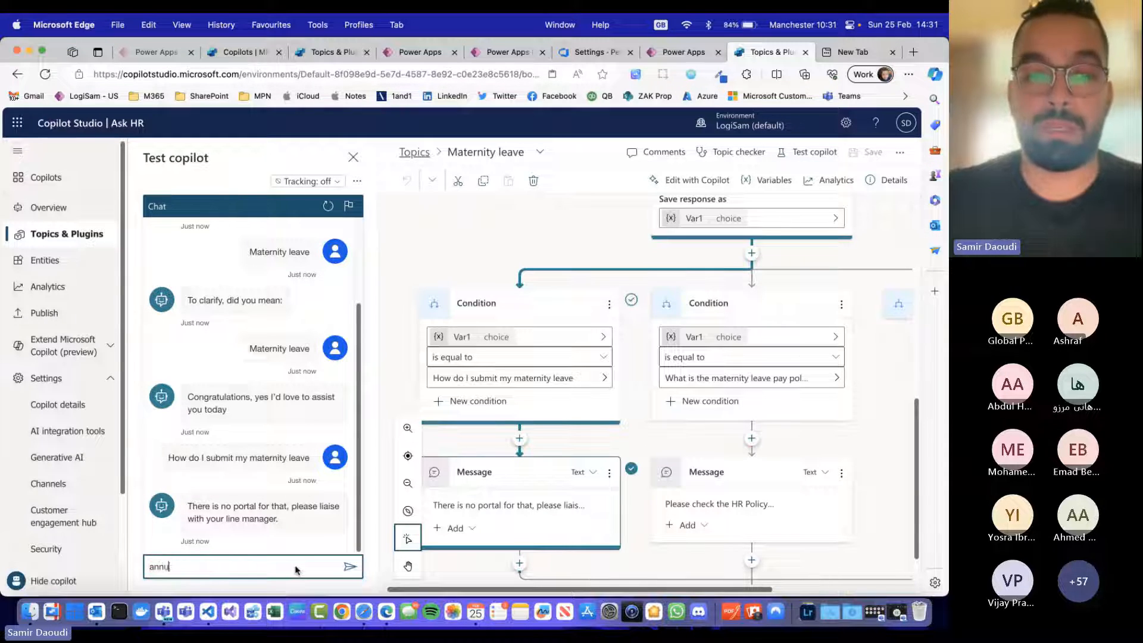
type("al leave")
key("Return")
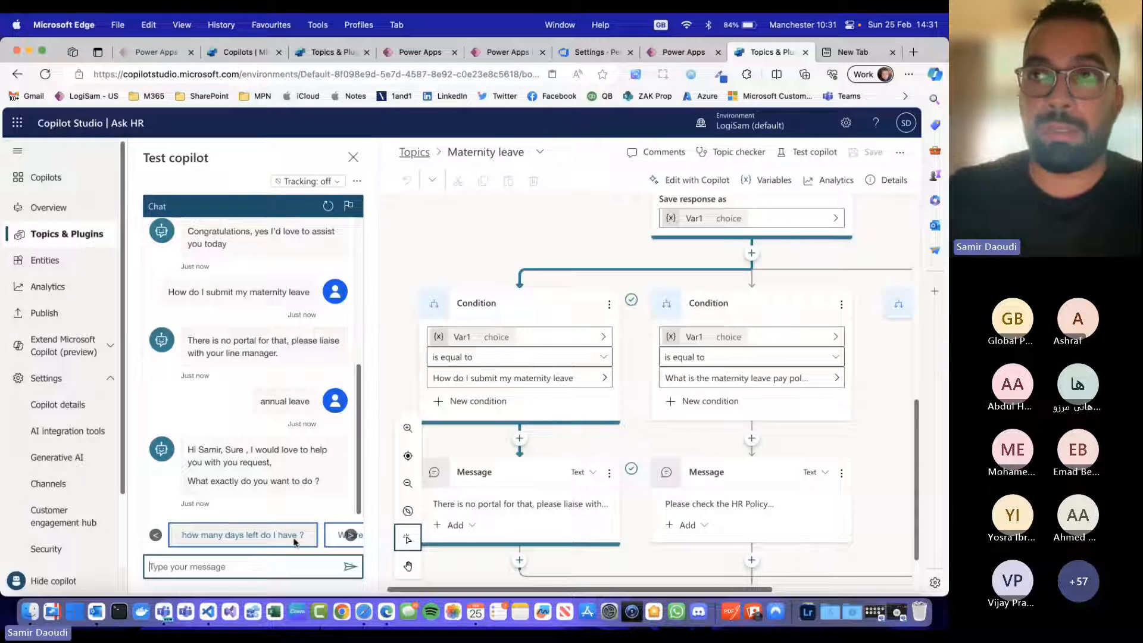
left_click(294, 538)
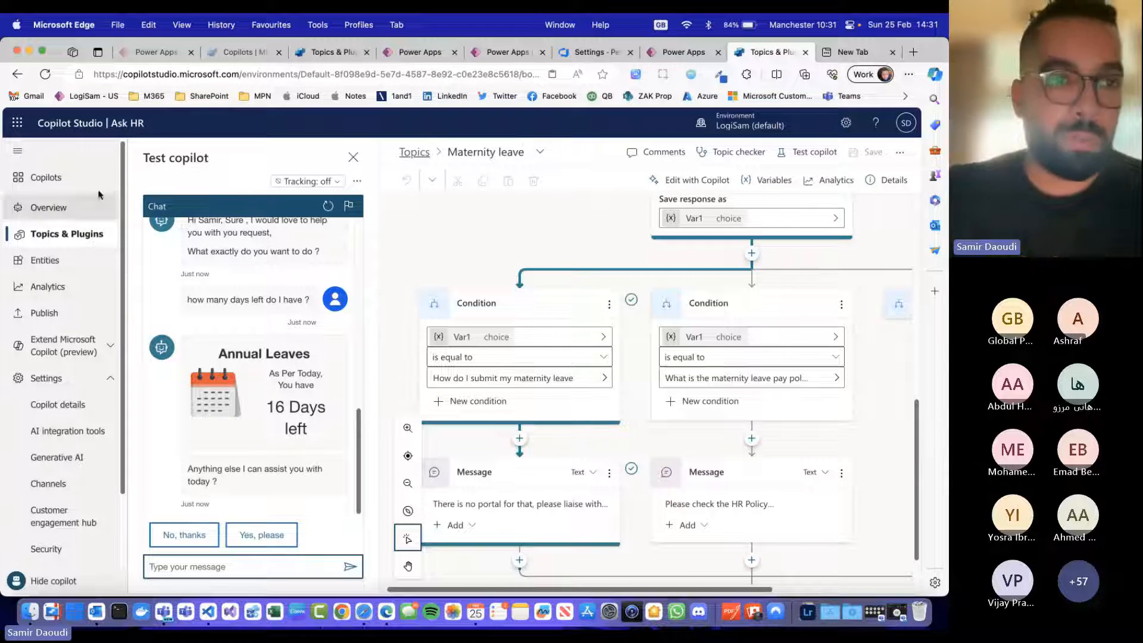
Step: Review the copilot's AI integration tools and its Generative AI settings for public websites and SharePoint sources
left_click(416, 230)
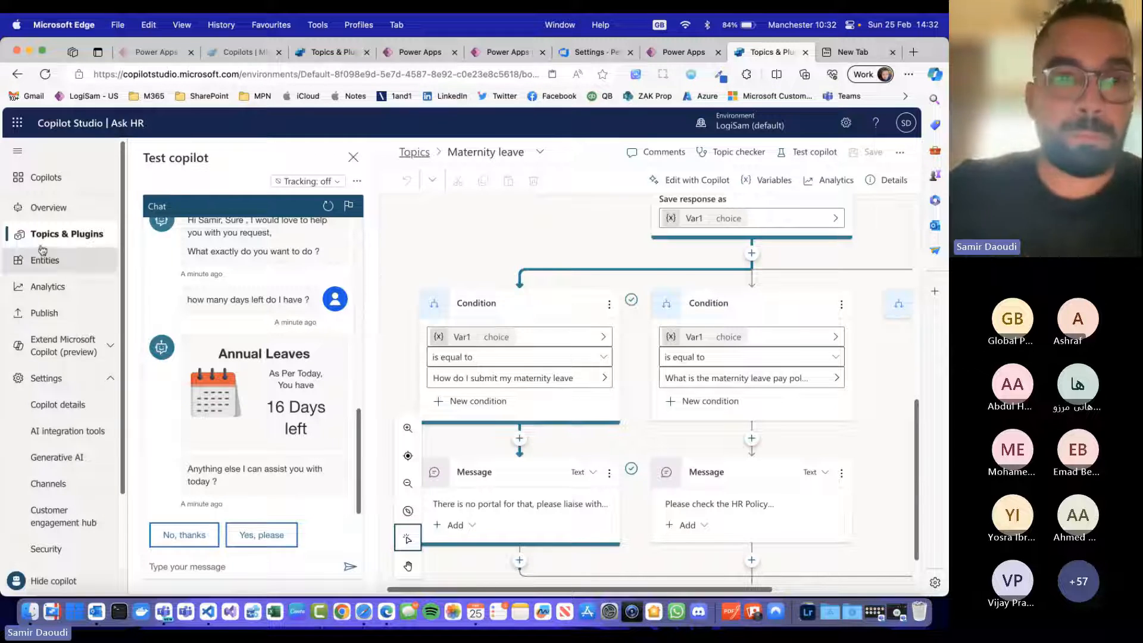
left_click(41, 379)
left_click(42, 379)
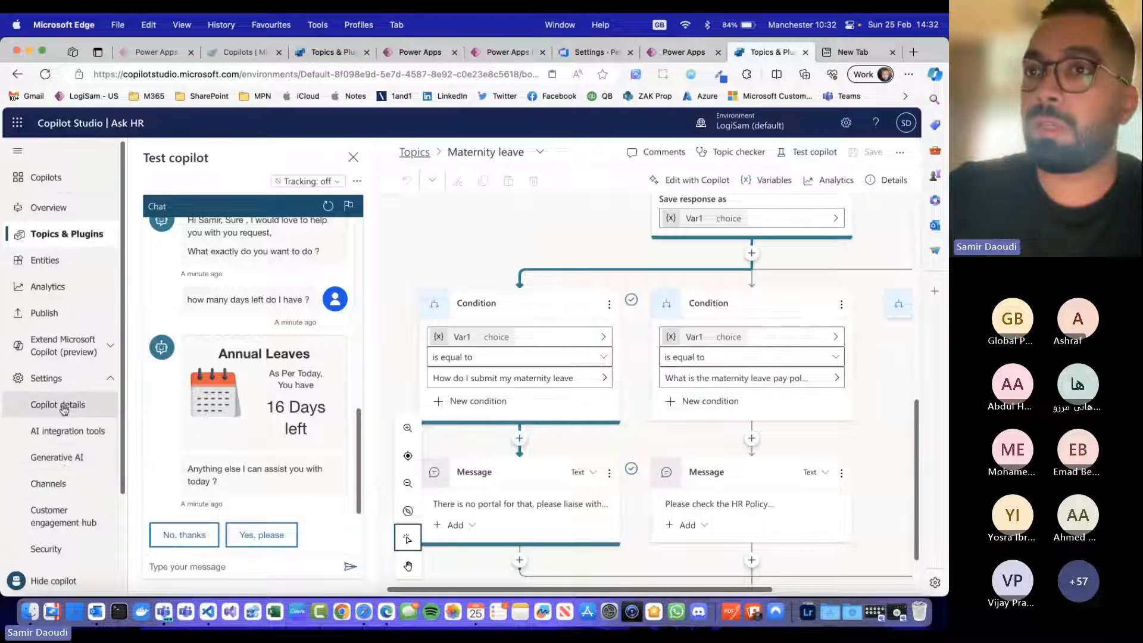
left_click(83, 432)
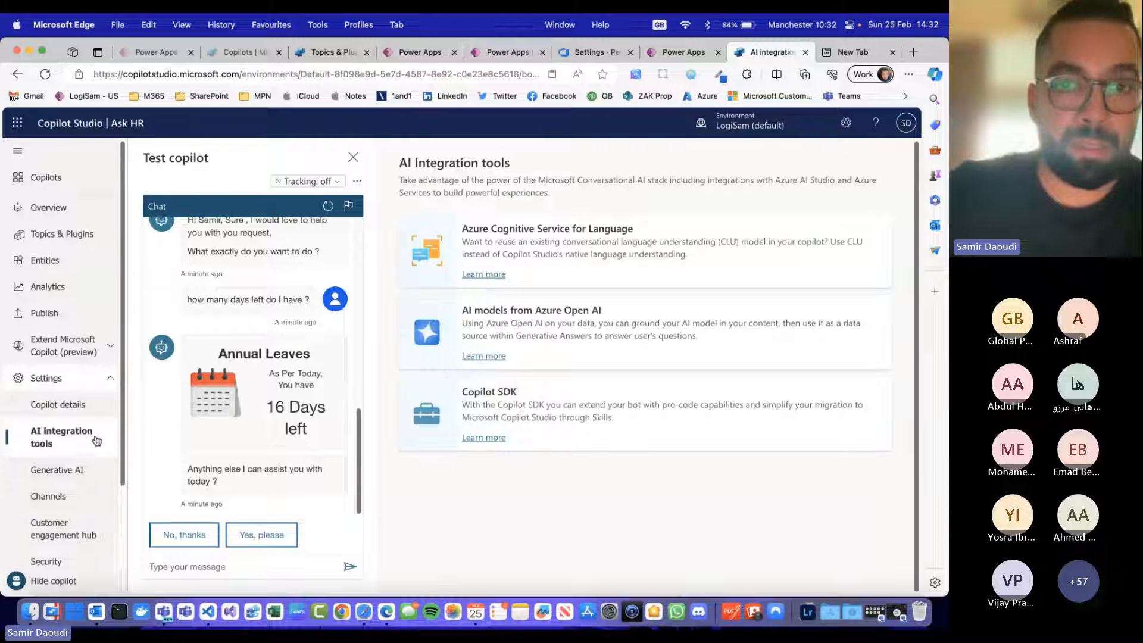
left_click(94, 476)
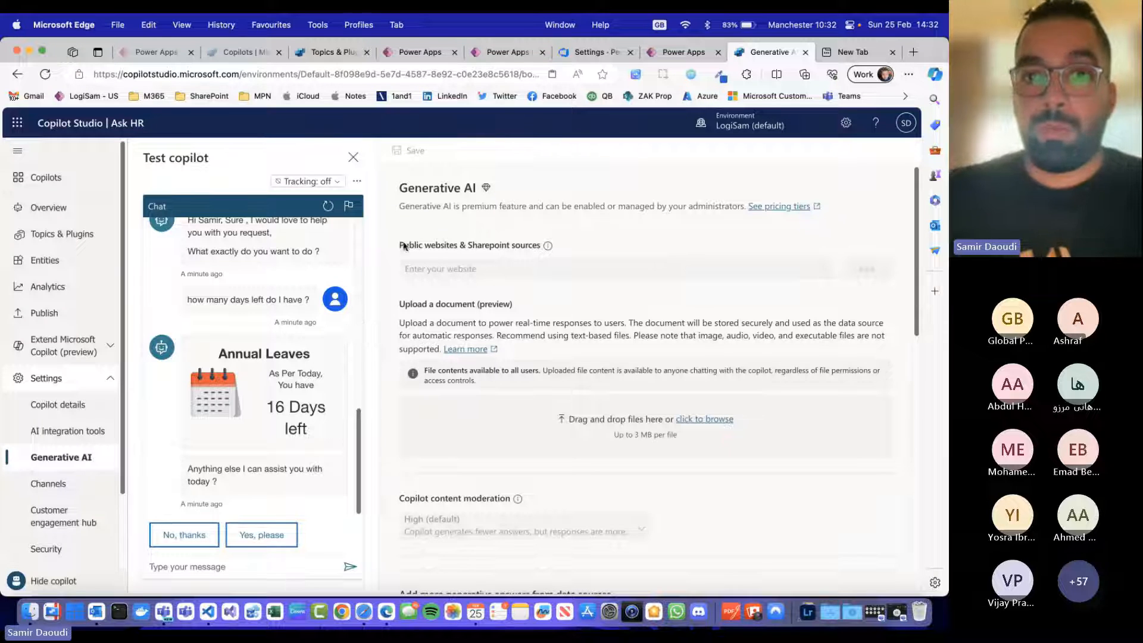
left_click_drag(399, 246, 548, 247)
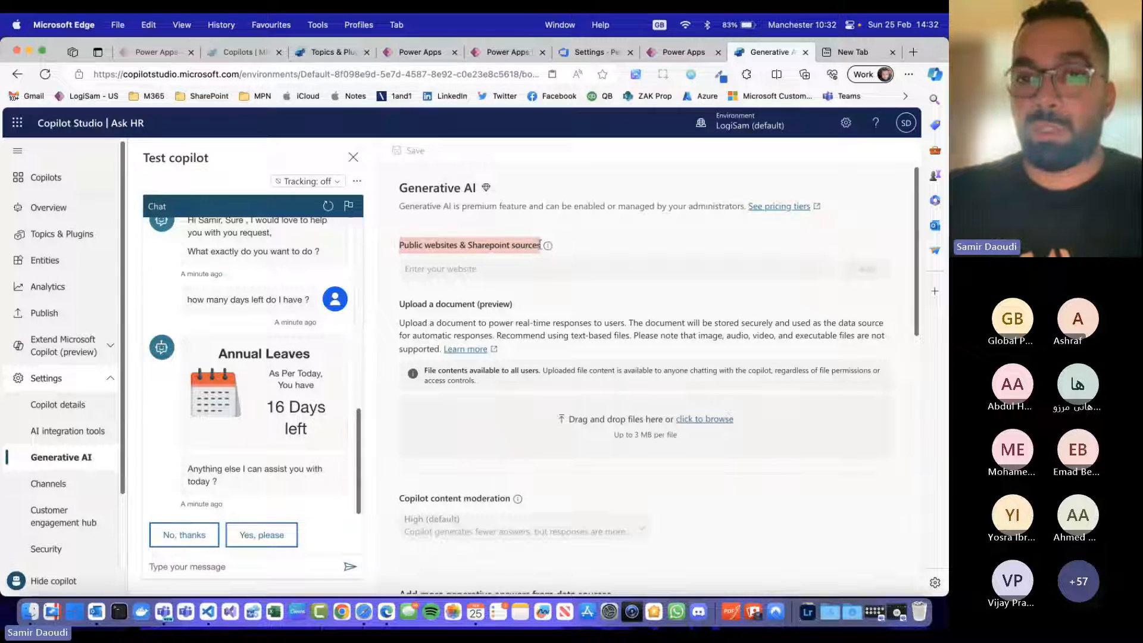
left_click(507, 262)
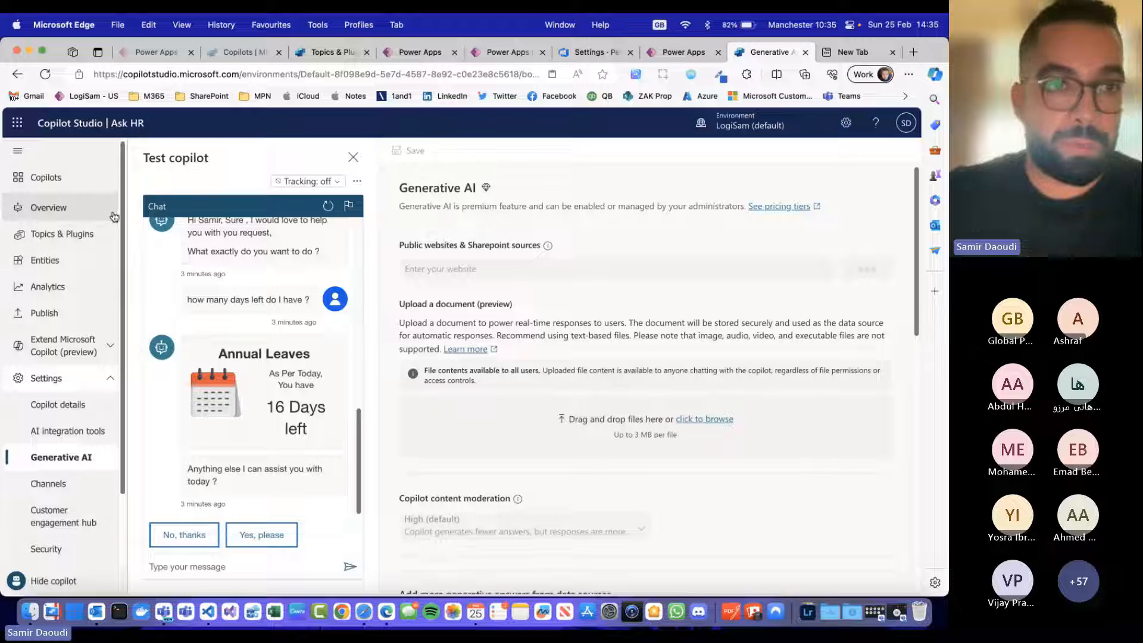
Step: Publish the Ask HR copilot and confirm the publication
left_click(57, 320)
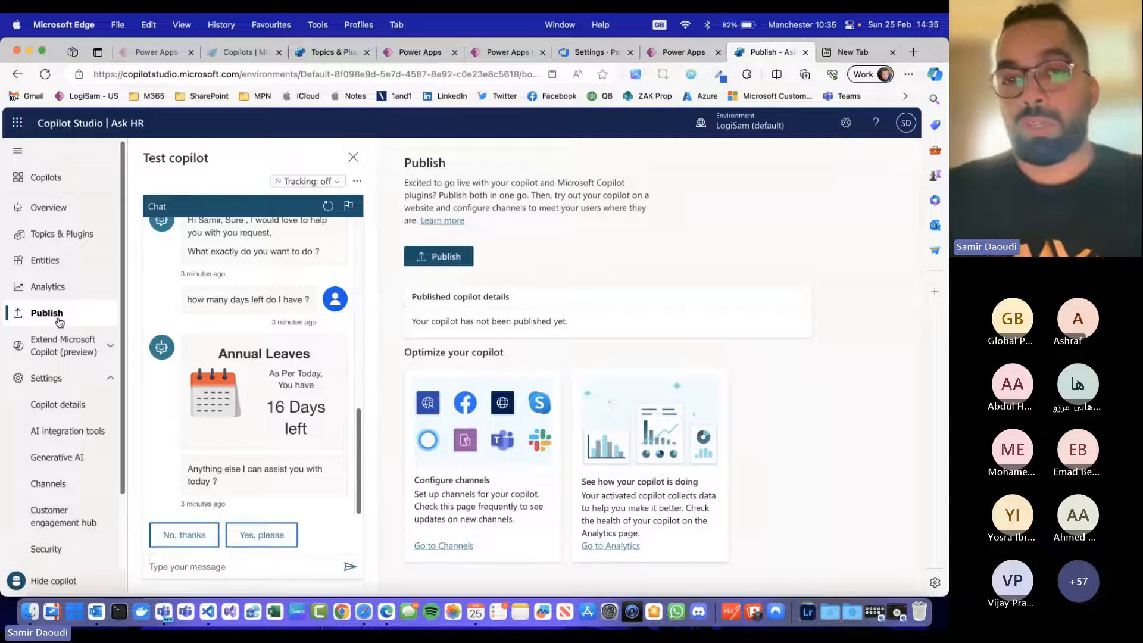
left_click(450, 259)
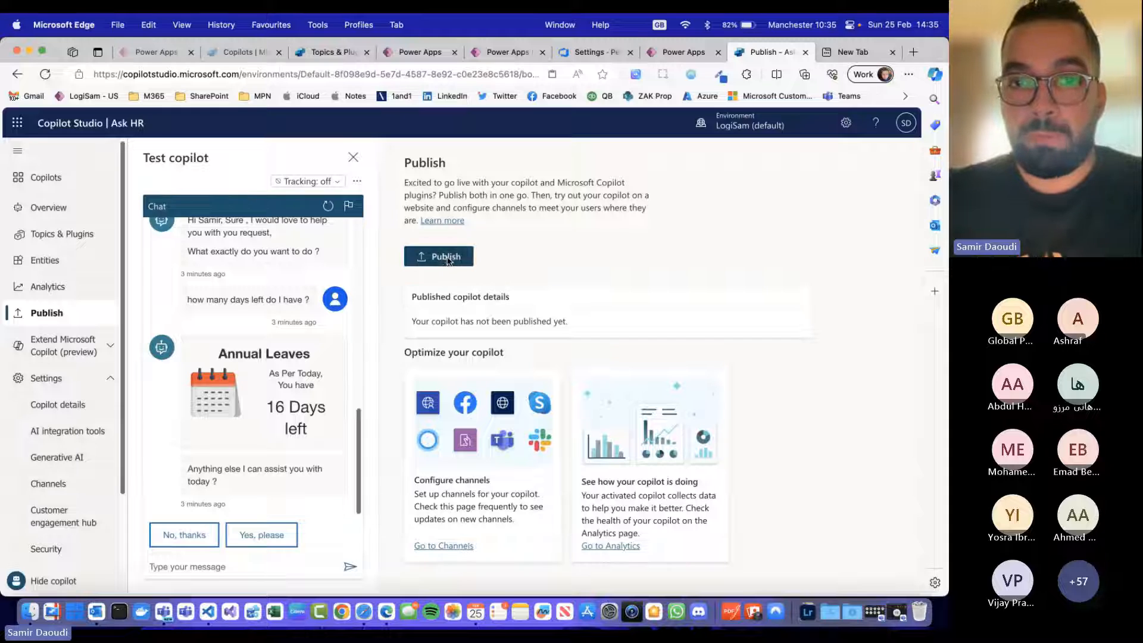
left_click(512, 372)
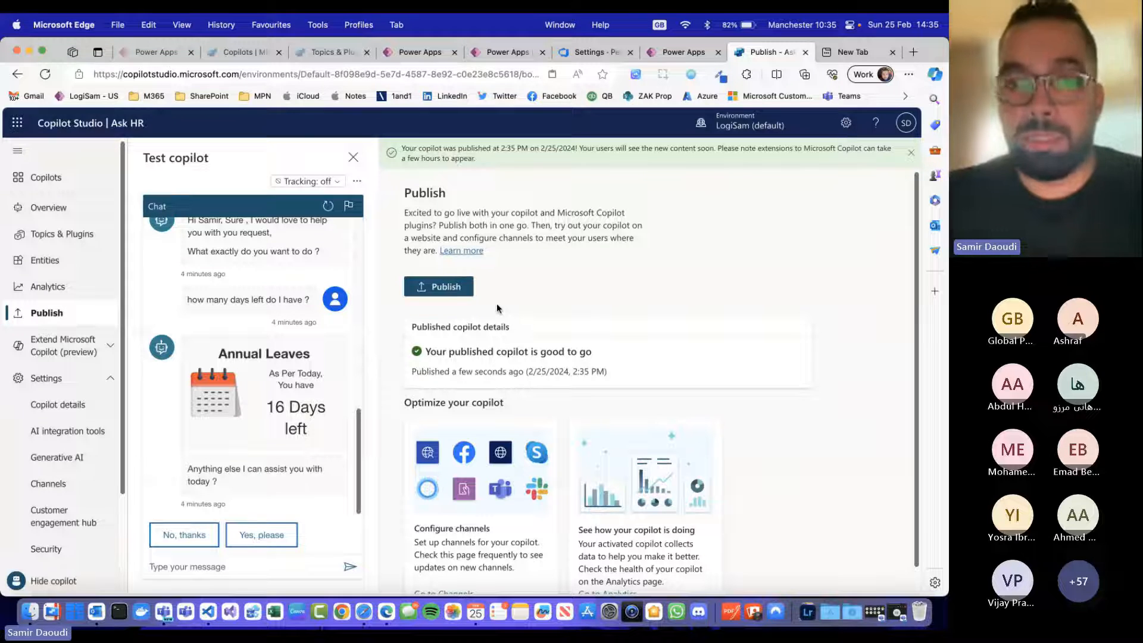
Step: Open the copilot's channel configuration, close the test chat, and examine the range of available channels
scroll(624, 356, "down", 1)
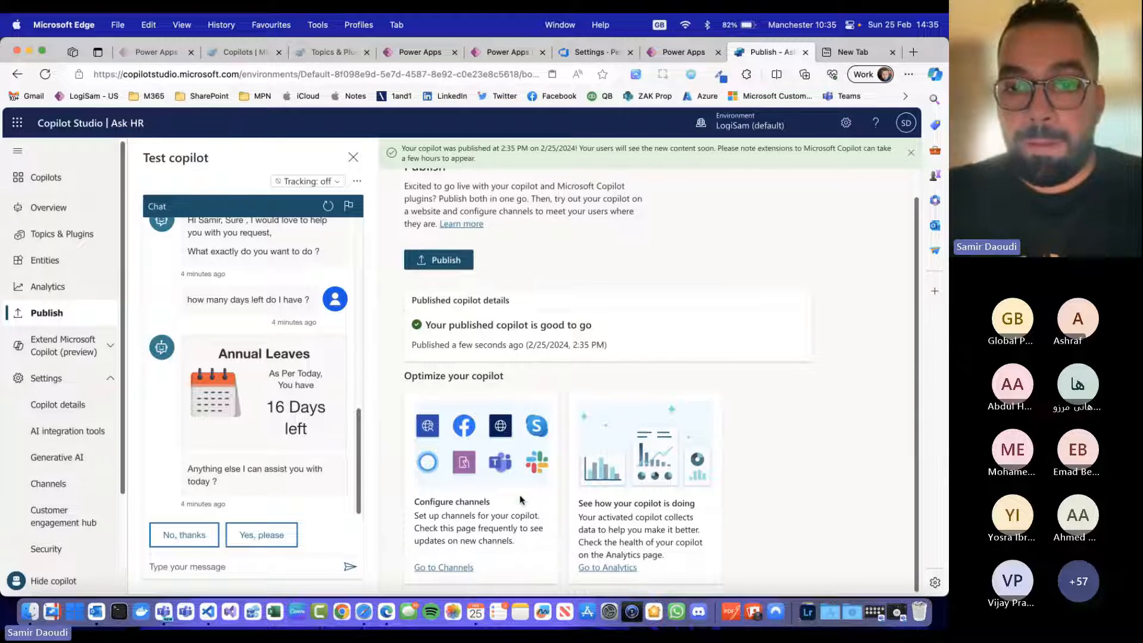
left_click(435, 569)
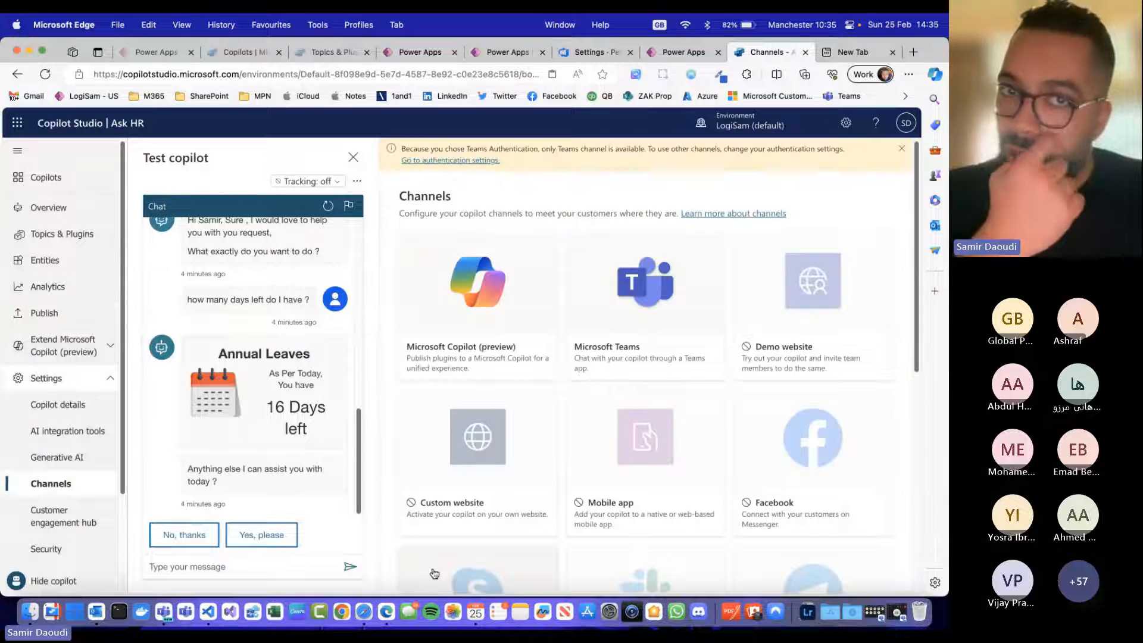
left_click(353, 158)
scroll(566, 349, "down", 5)
scroll(567, 350, "up", 5)
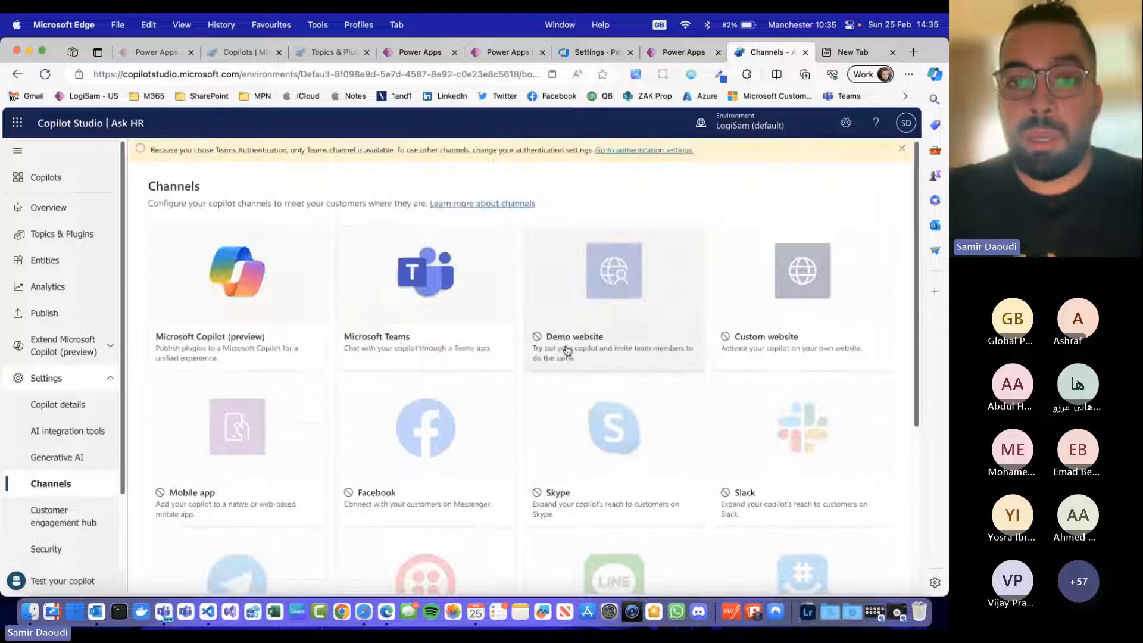
scroll(371, 321, "down", 1)
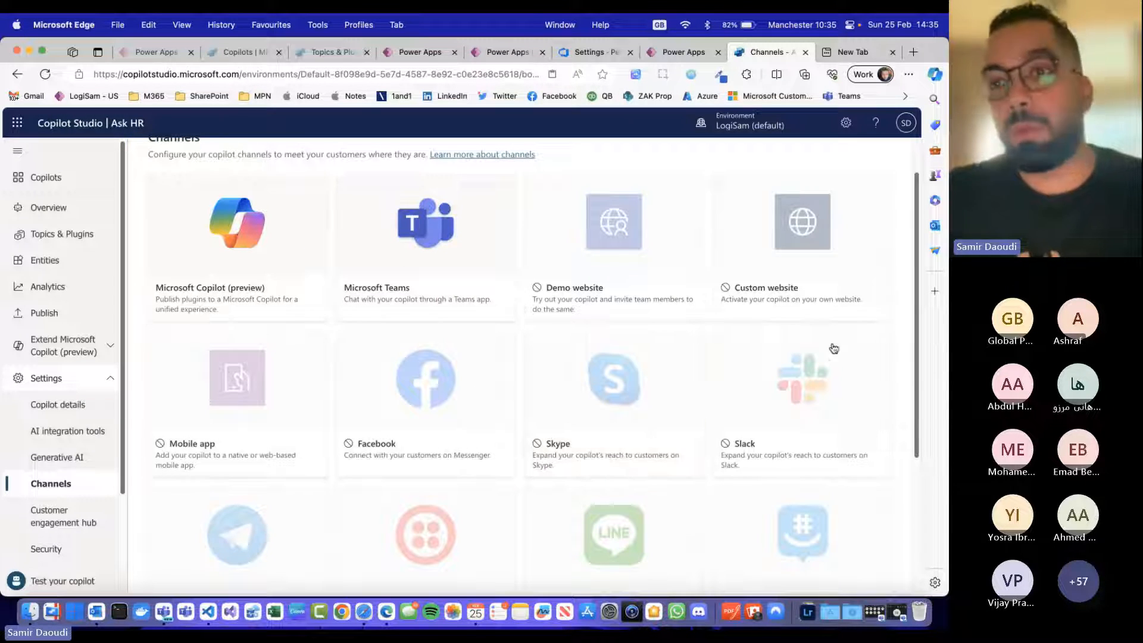
scroll(831, 348, "up", 1)
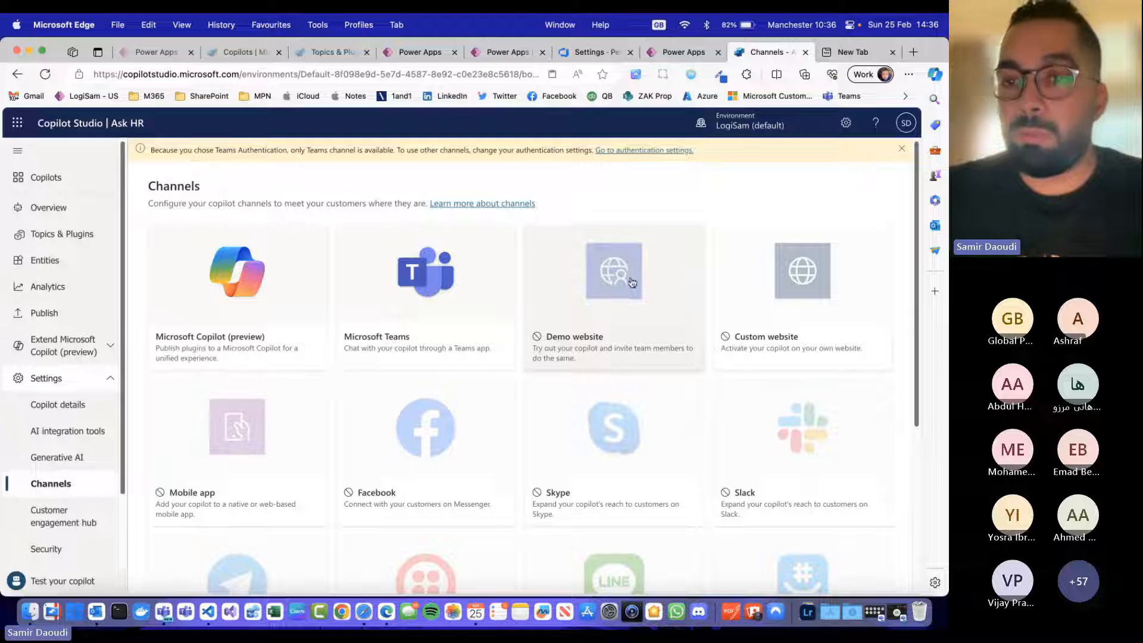
scroll(780, 256, "down", 1)
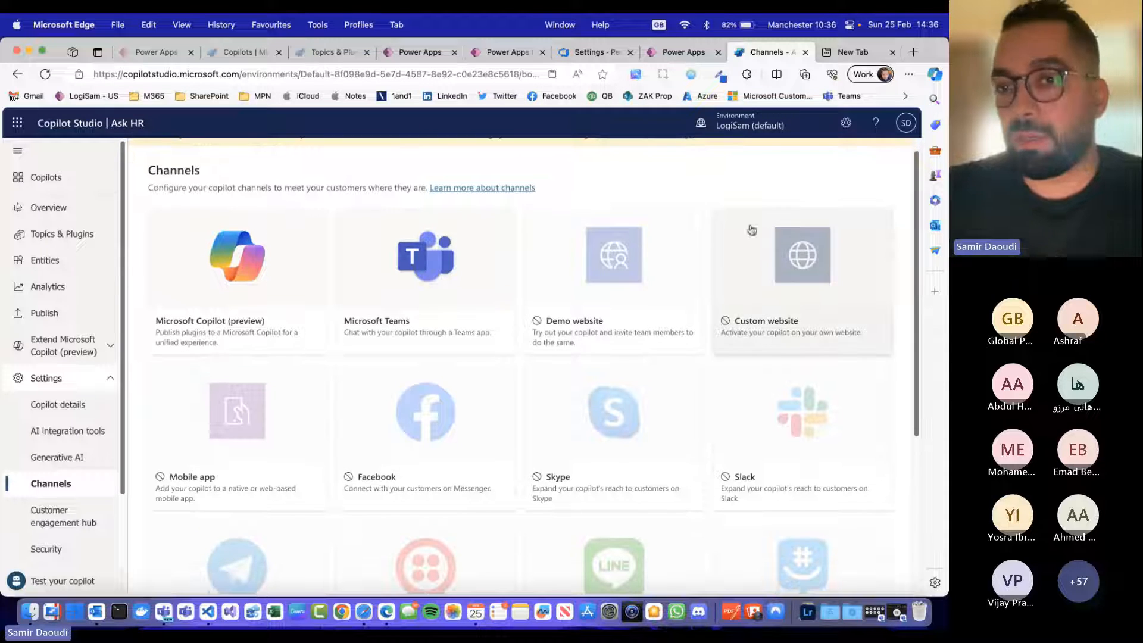
scroll(503, 415, "down", 5)
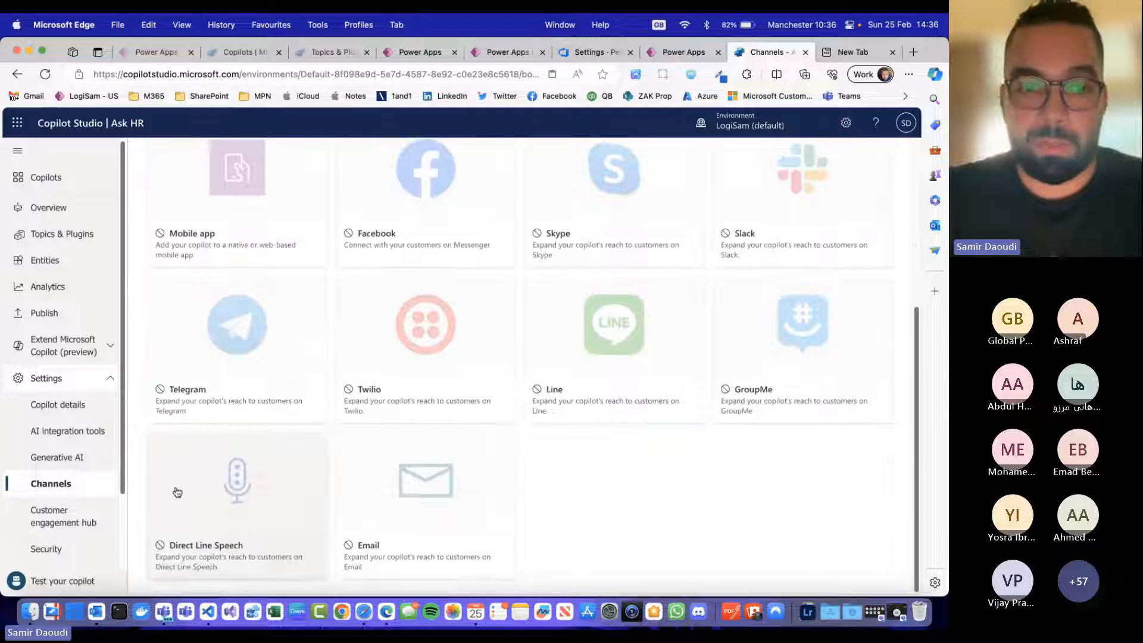
scroll(176, 490, "up", 5)
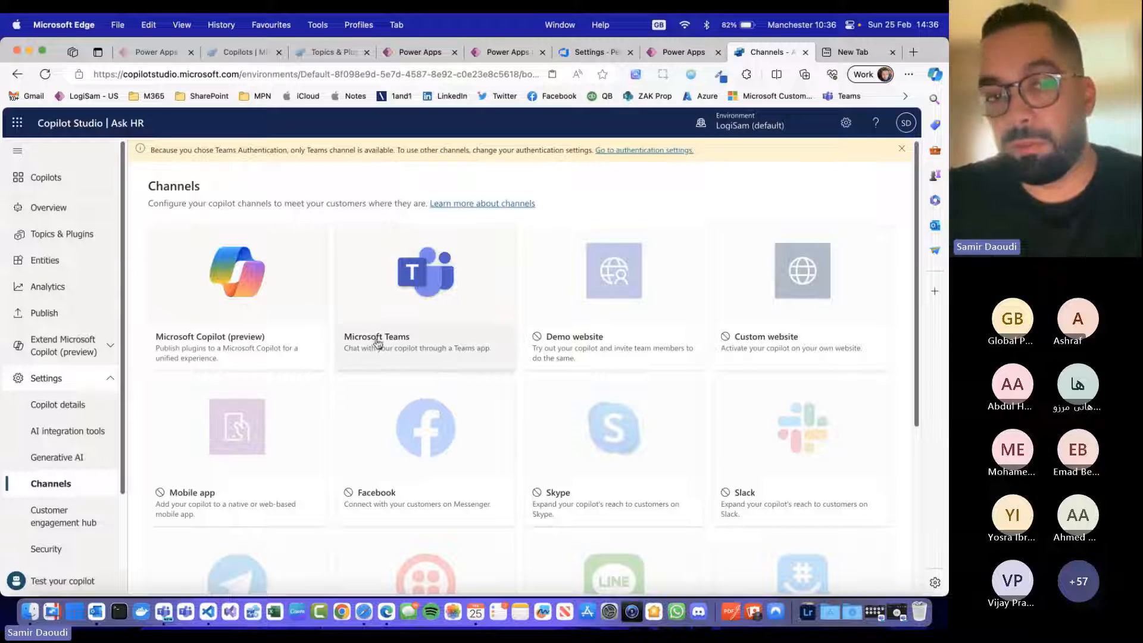
Step: Look through the general and advanced copilot details, the security options and the authentication settings linked from the channels
scroll(62, 521, "down", 2)
scroll(62, 521, "down", 1)
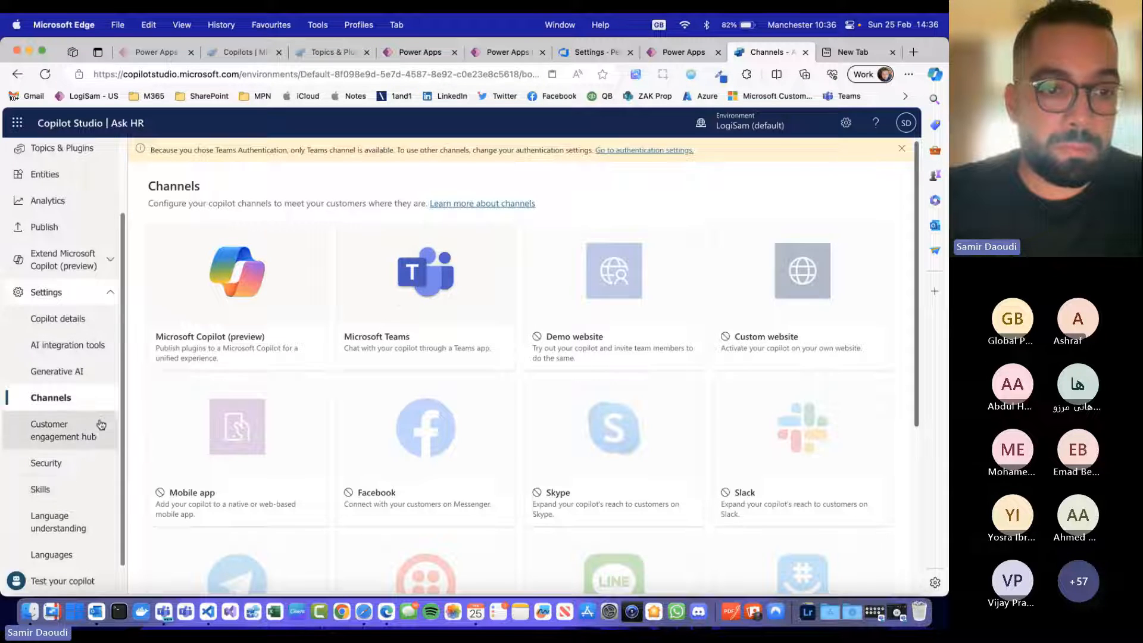
left_click(60, 319)
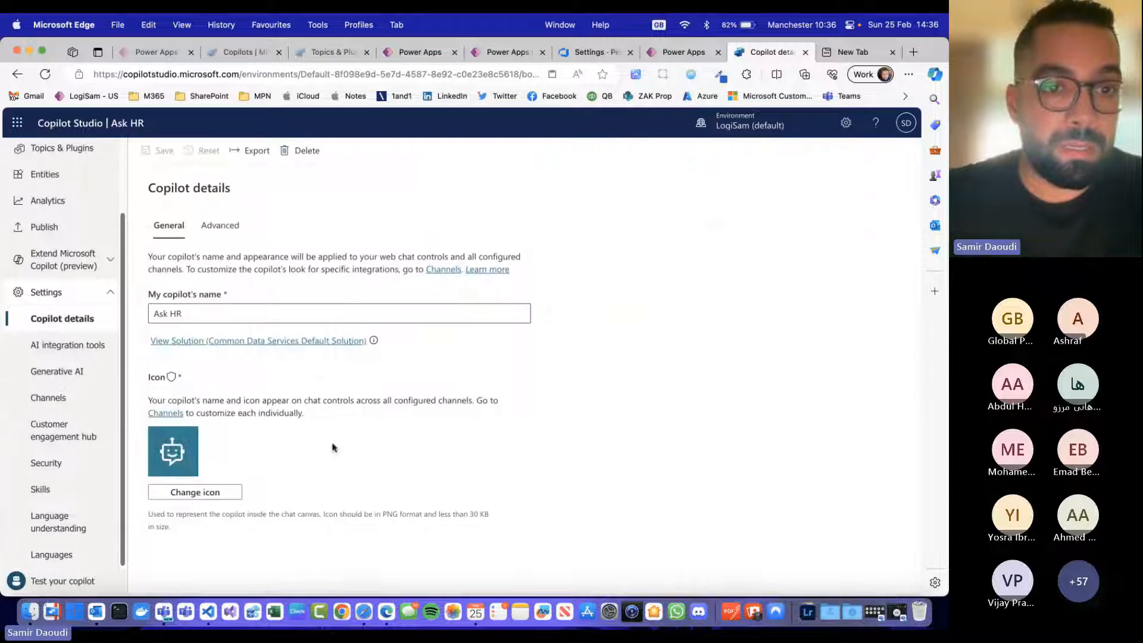
left_click(220, 225)
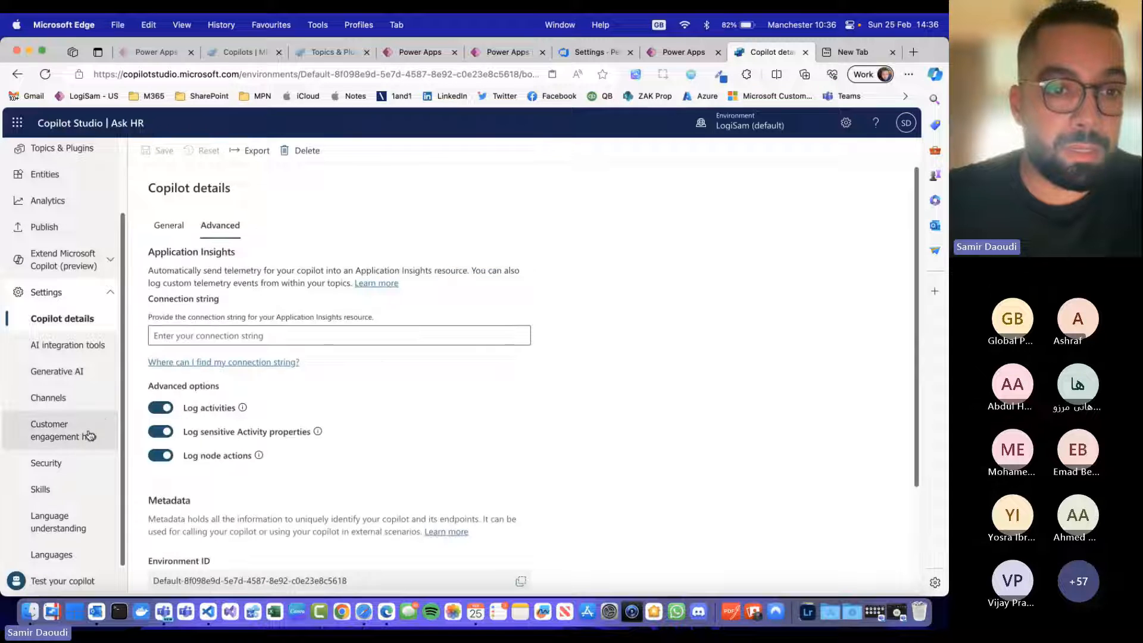
left_click(63, 464)
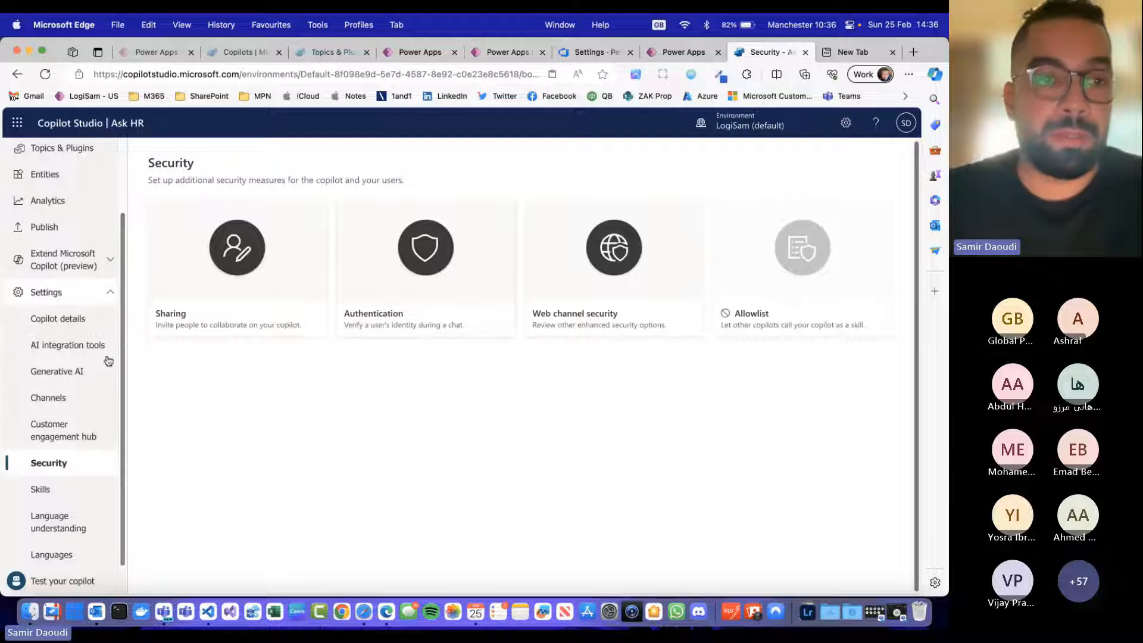
left_click(53, 398)
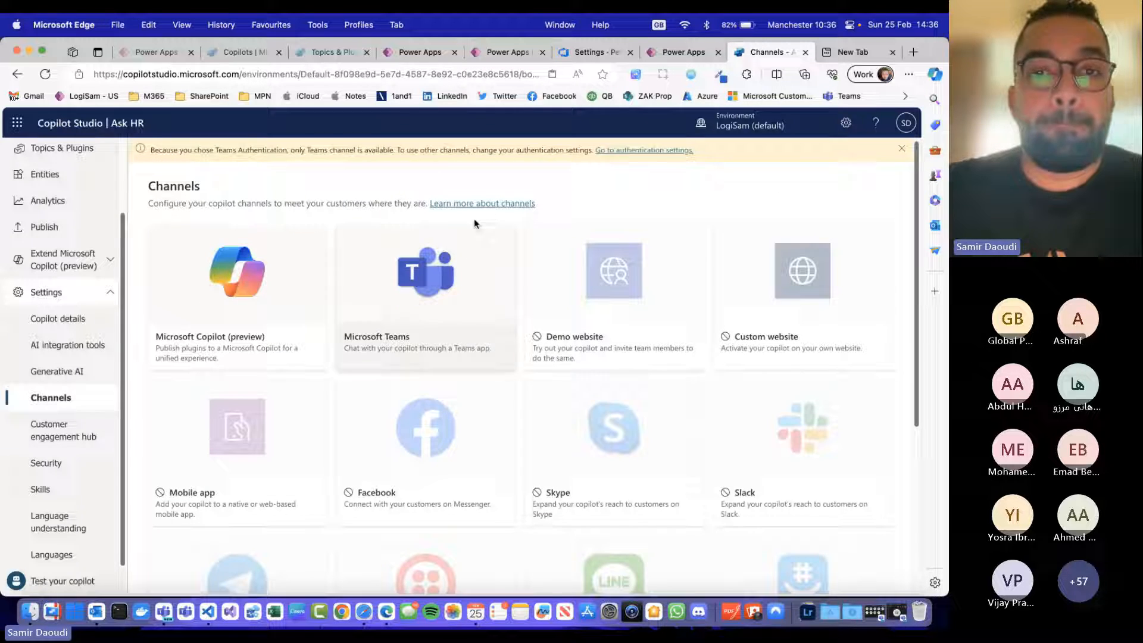
left_click(675, 150)
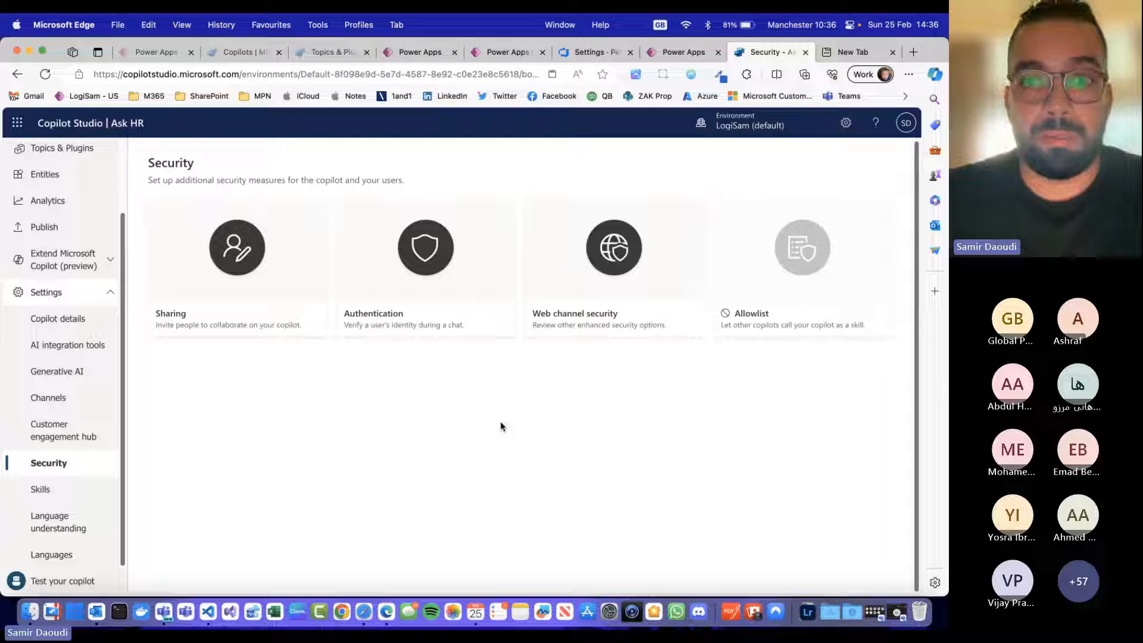
Step: Return to the channels by way of the publishing page and open the Microsoft Teams channel
scroll(88, 370, "up", 3)
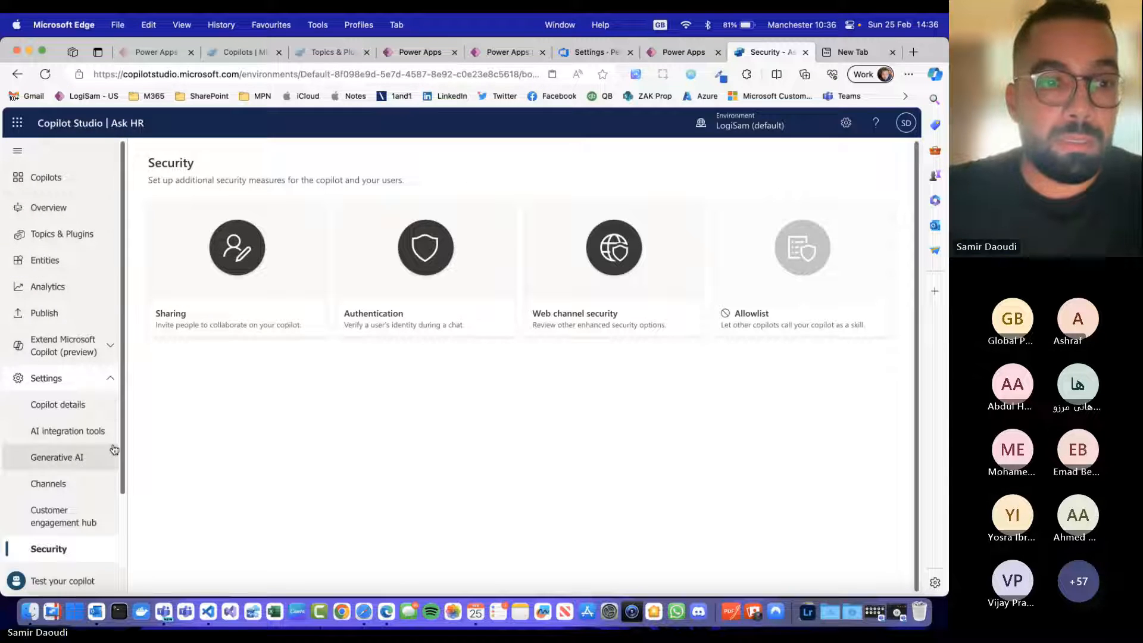
left_click(65, 313)
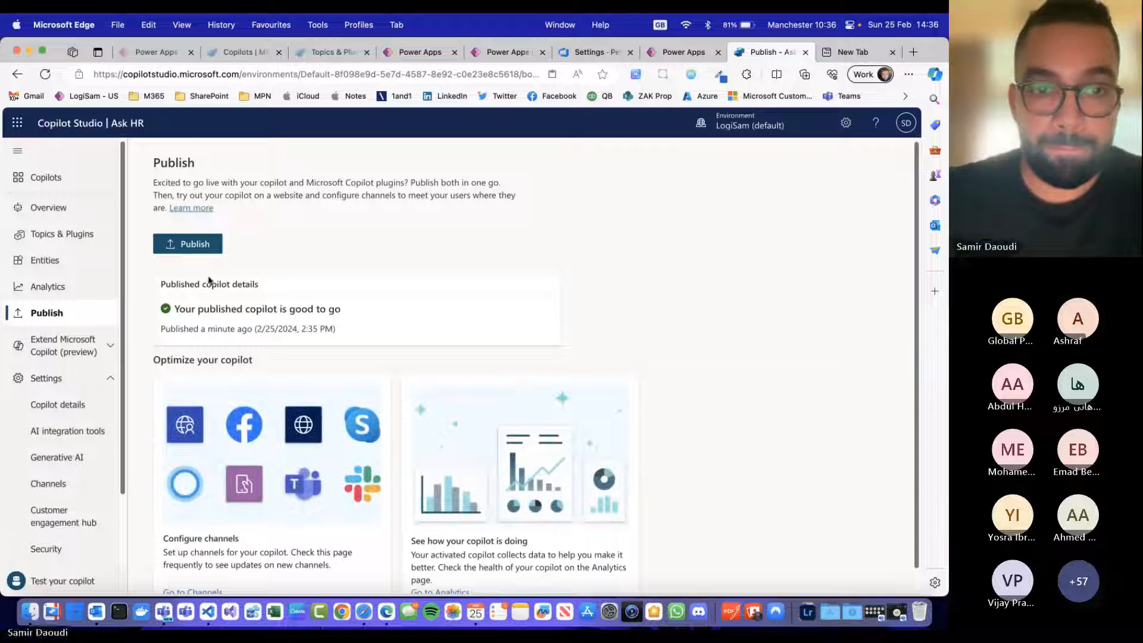
scroll(257, 499, "down", 1)
left_click(192, 568)
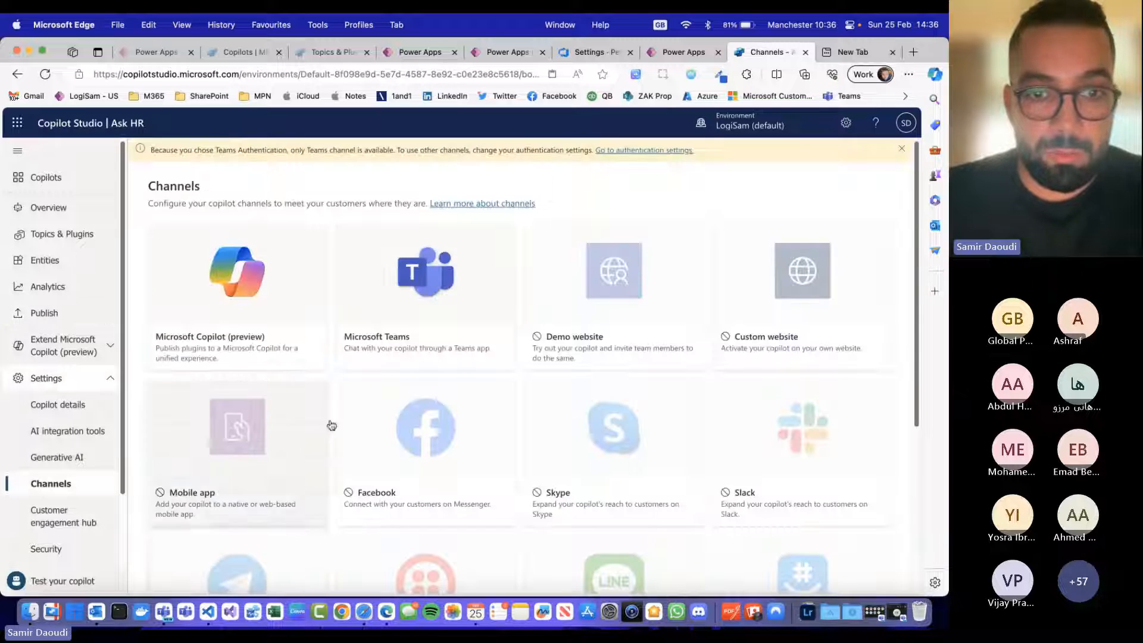
left_click(437, 266)
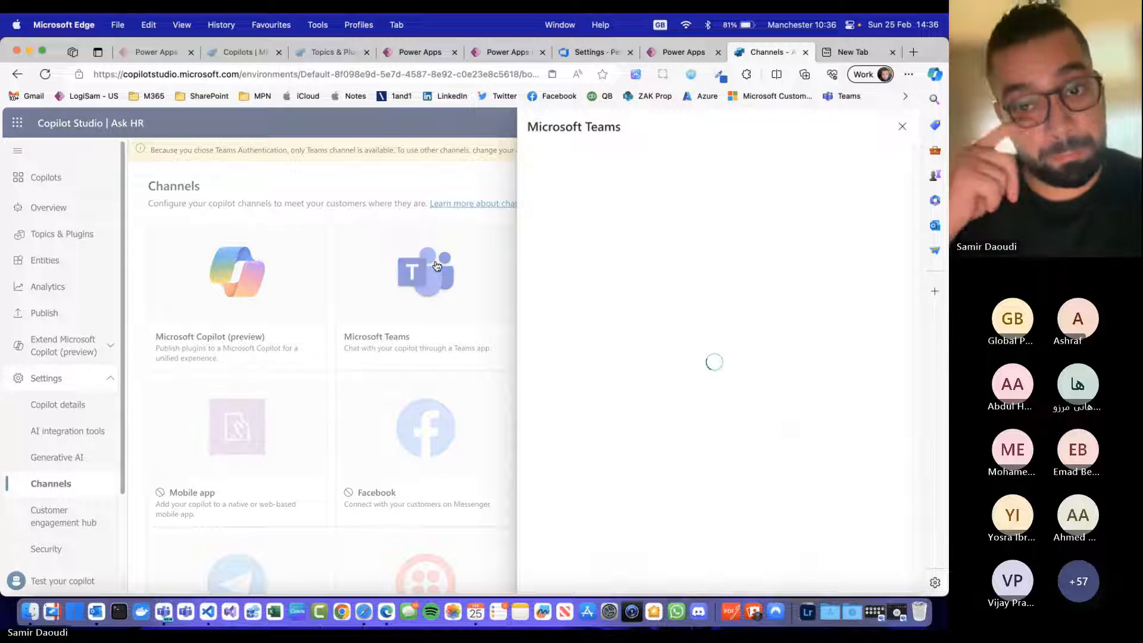
Step: Turn on the Microsoft Teams channel for Ask HR and look over the bot's editable Teams details
left_click(826, 567)
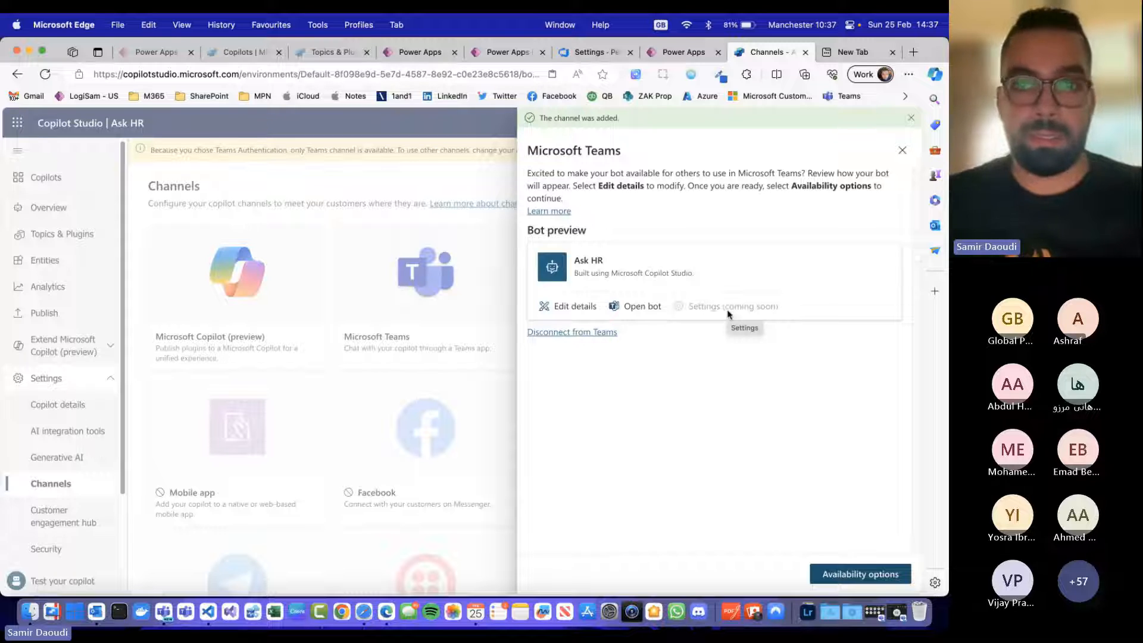
left_click(583, 310)
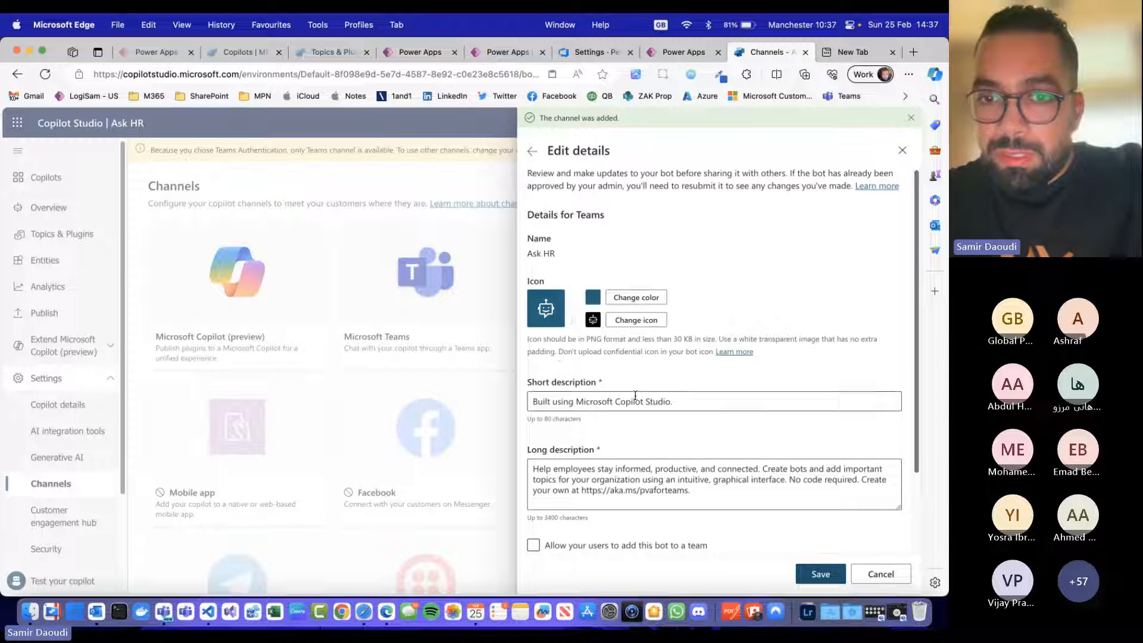
scroll(635, 396, "down", 3)
Step: Change the copilot's icon to chatbot.png, save the change, and look through the advanced copilot details
left_click(549, 518)
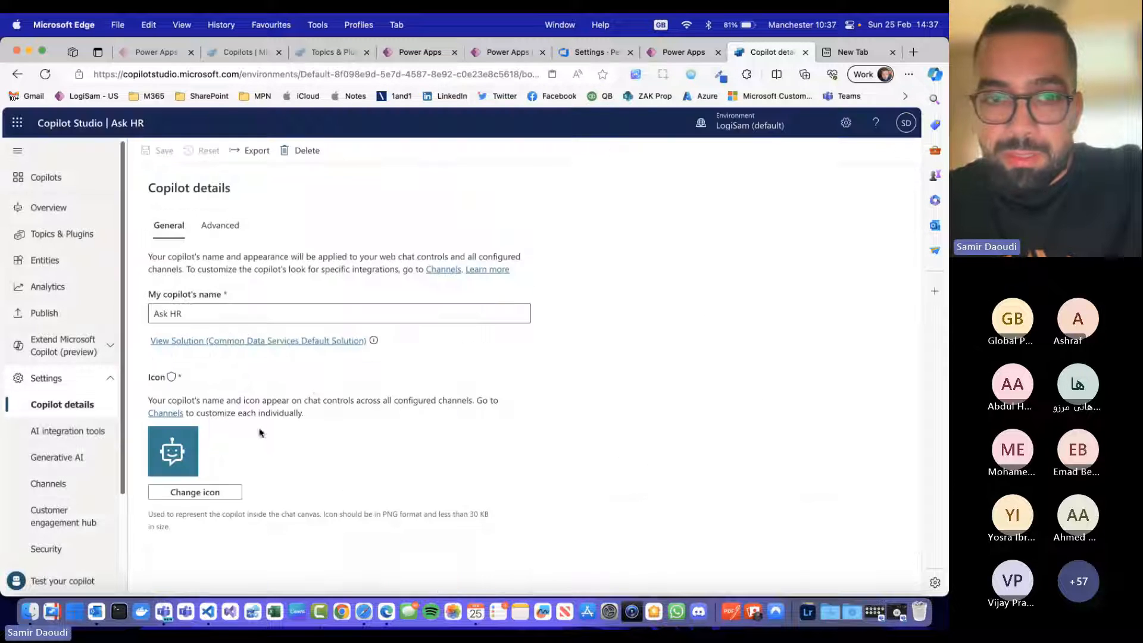
left_click(281, 487)
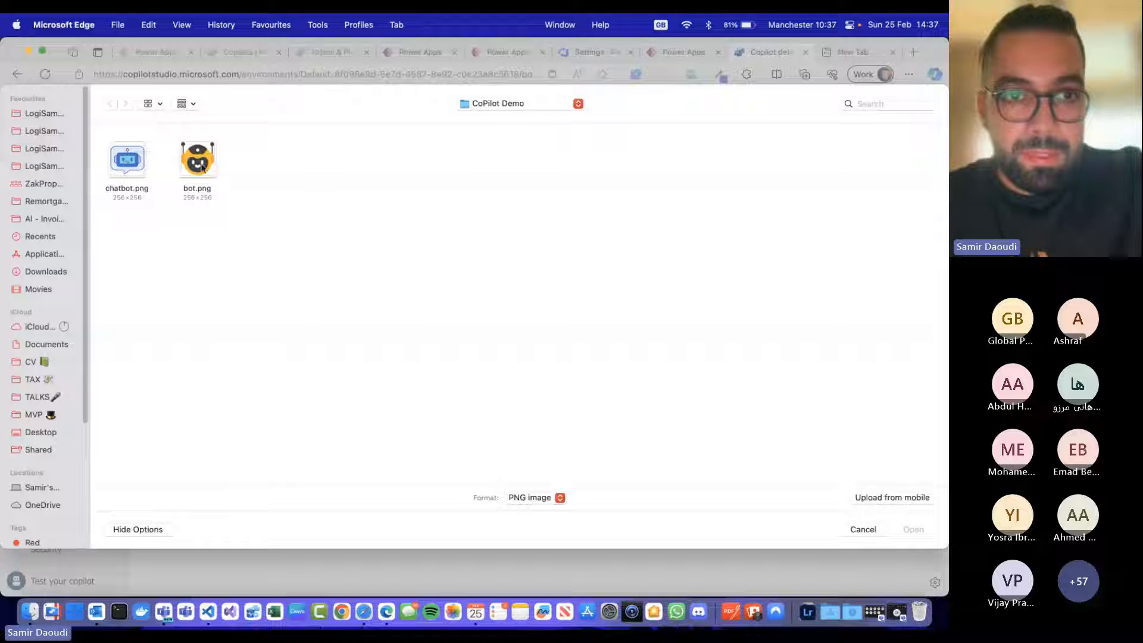
double_click(131, 161)
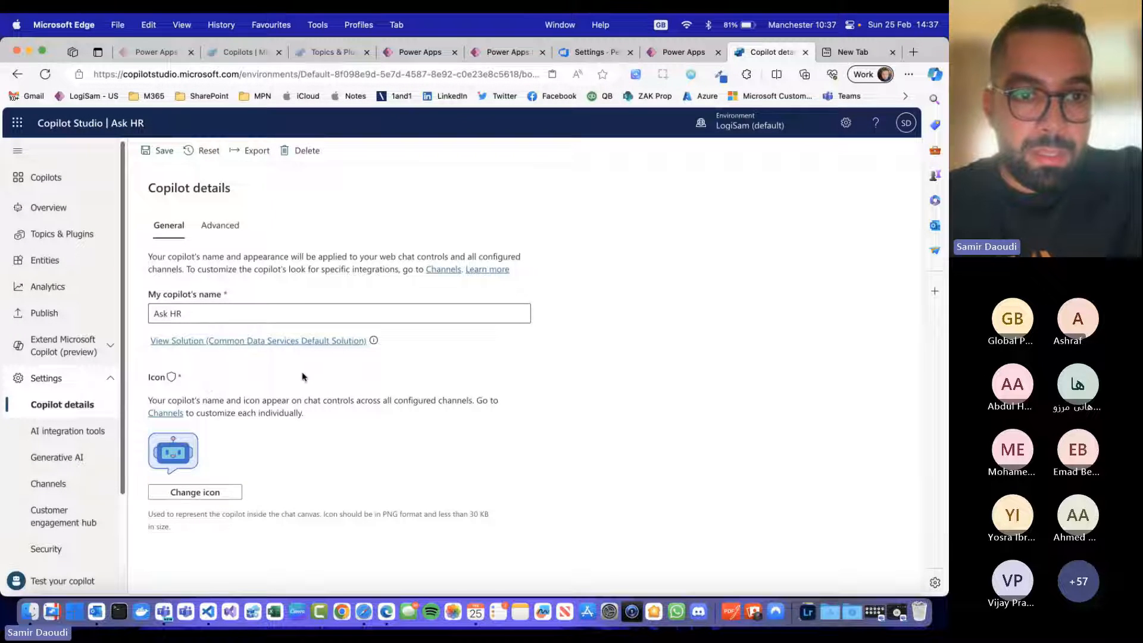
left_click(223, 228)
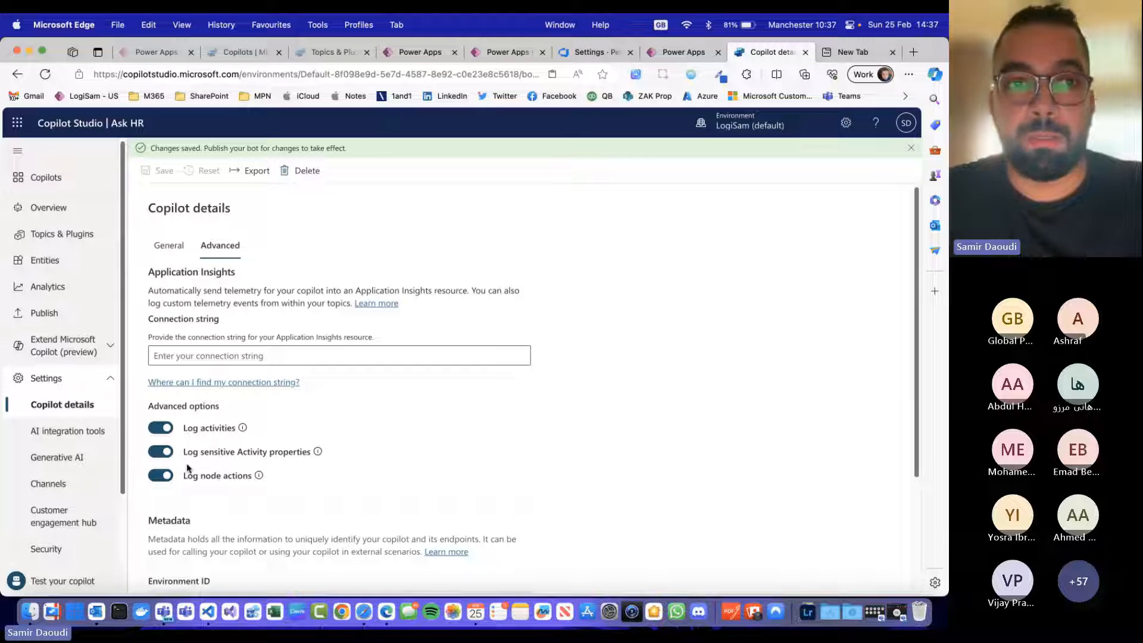
scroll(187, 468, "down", 5)
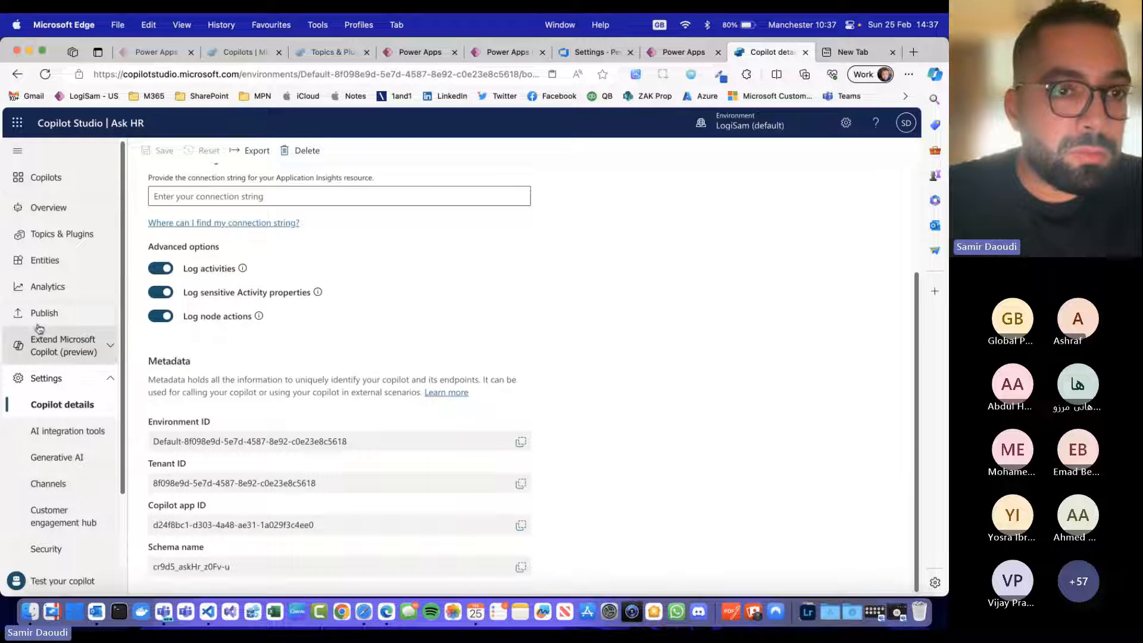
Step: Return to the Microsoft Teams channel by way of the publishing page and examine its availability options and share link
left_click(43, 311)
scroll(178, 506, "down", 1)
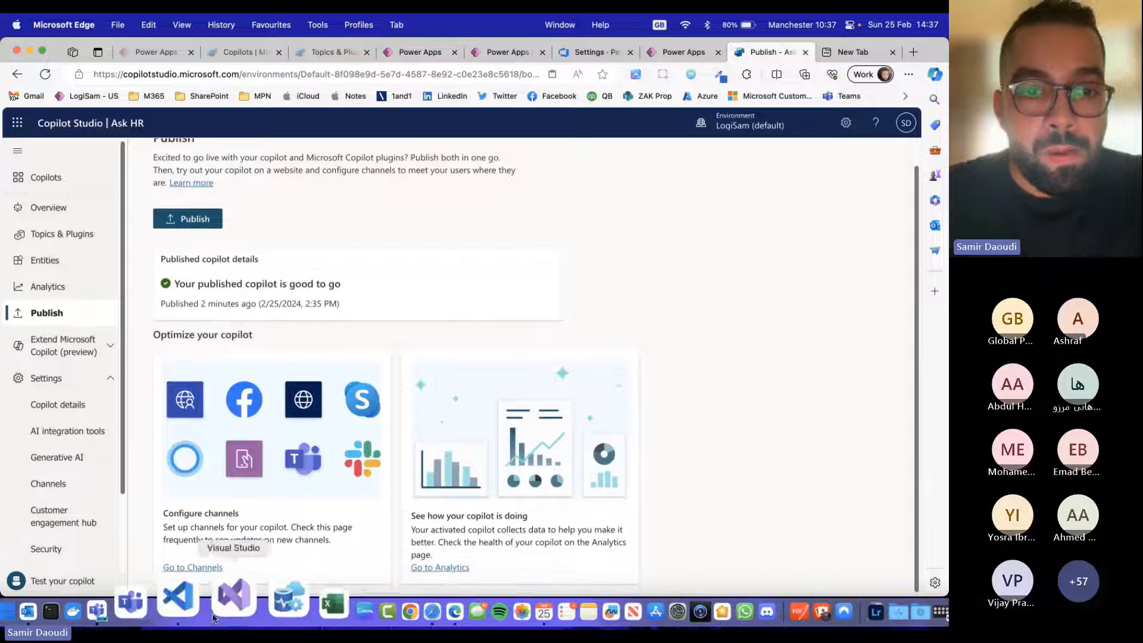
left_click(178, 567)
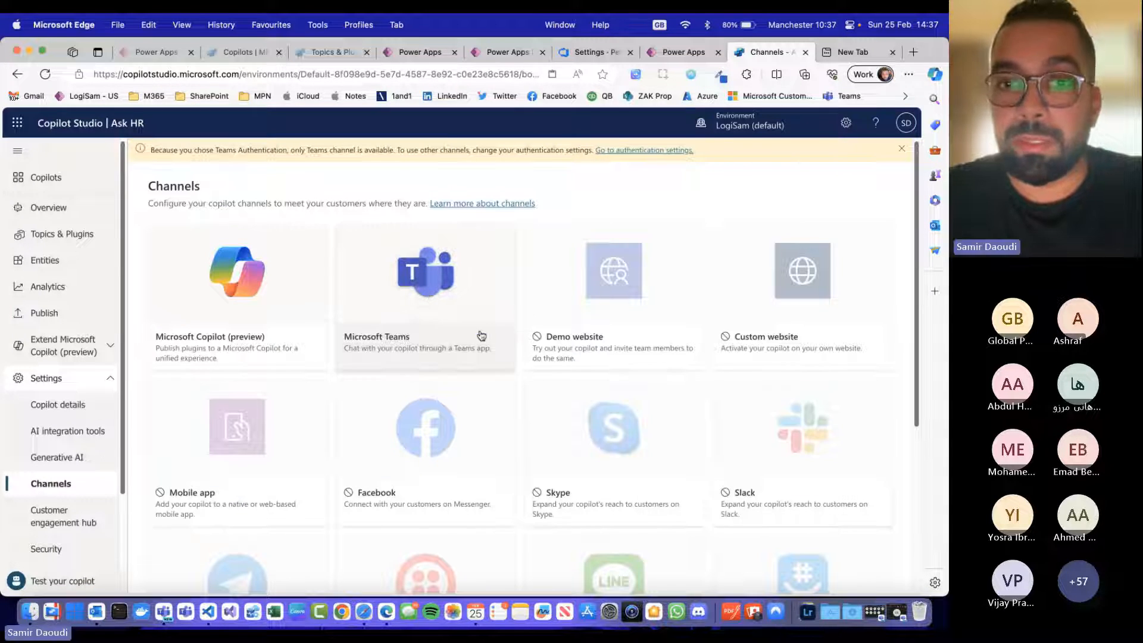
left_click(468, 304)
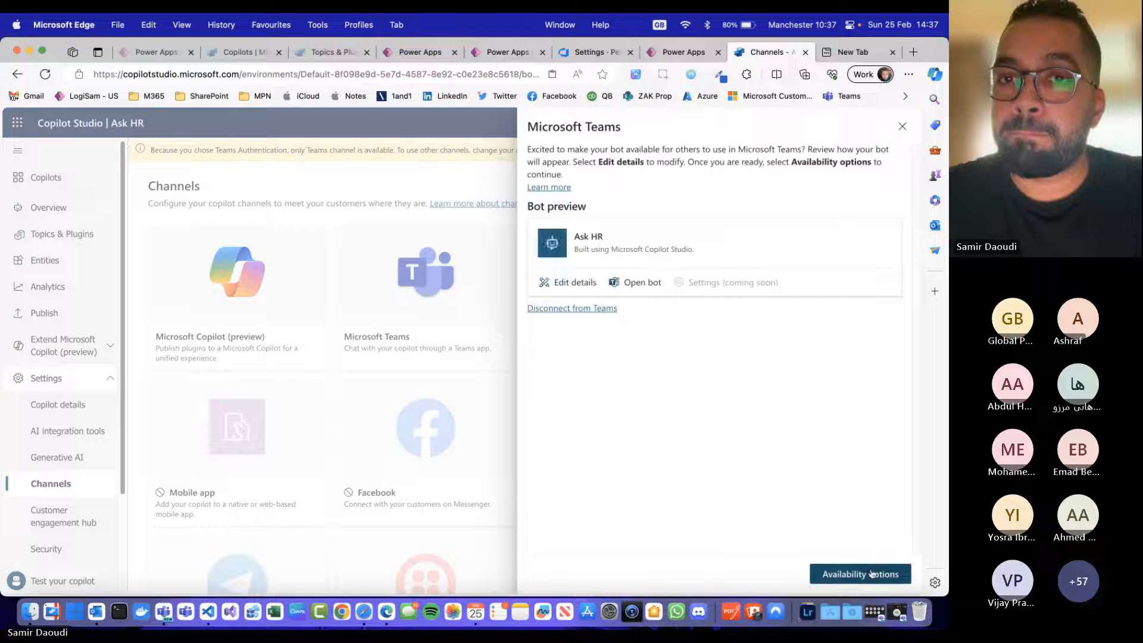
left_click(872, 573)
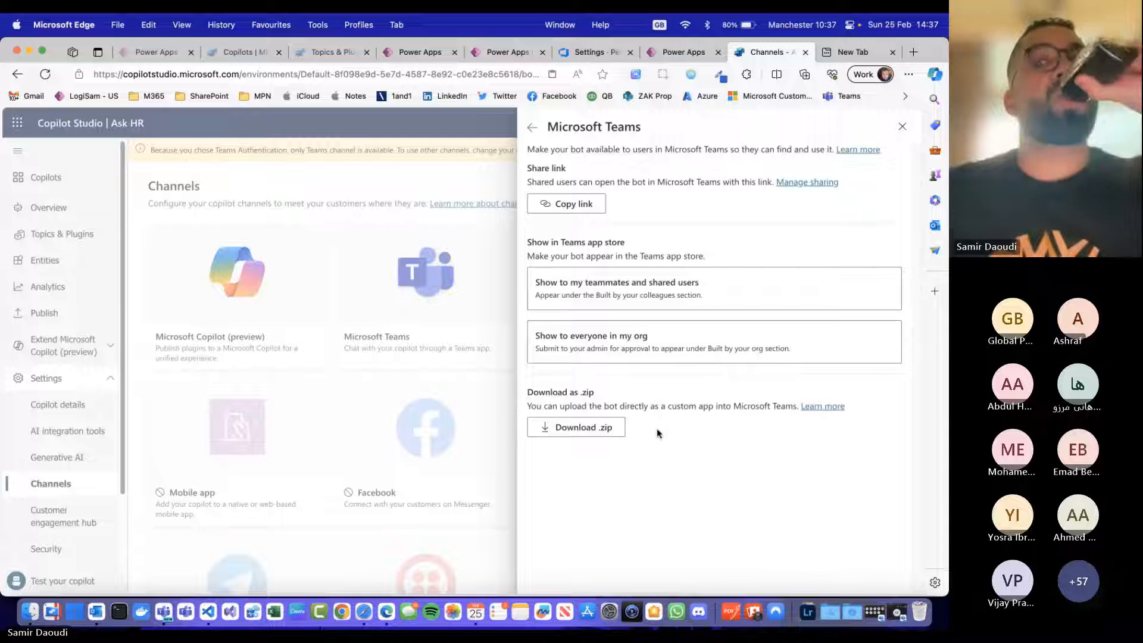
left_click(539, 200)
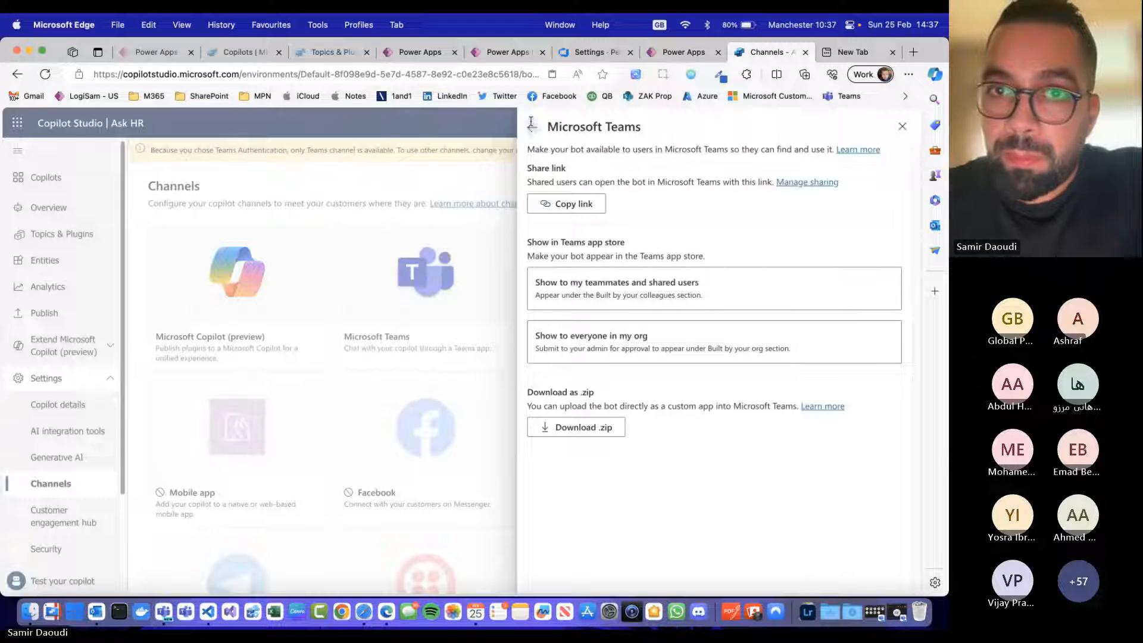
Step: Open the Ask HR bot in Microsoft Teams from its channel preview and add it as an app
left_click(532, 125)
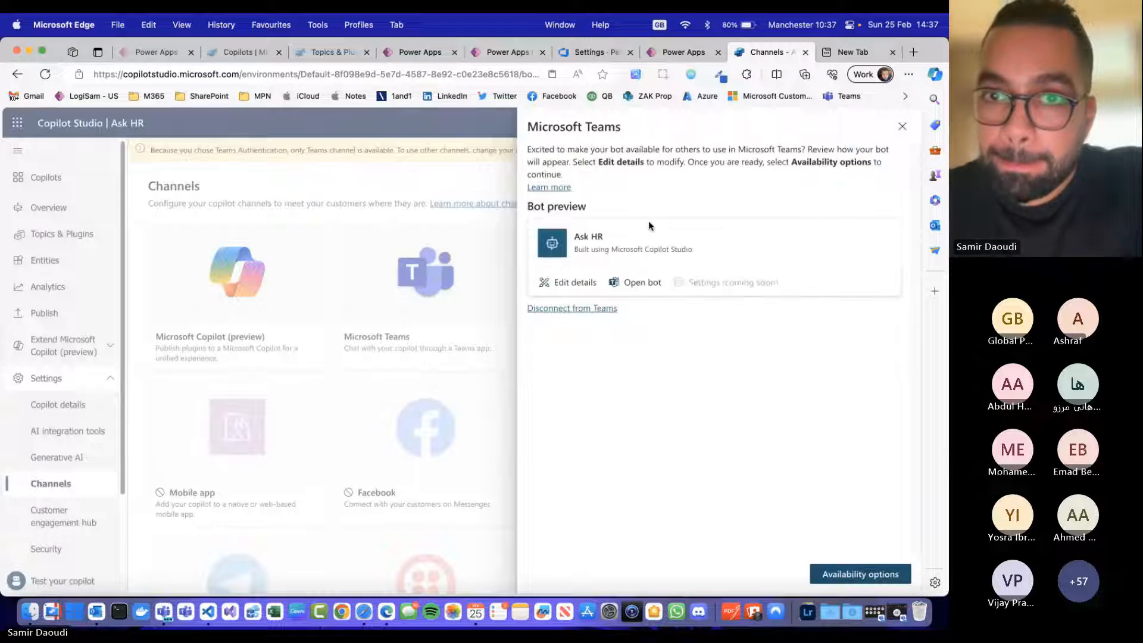
left_click(641, 284)
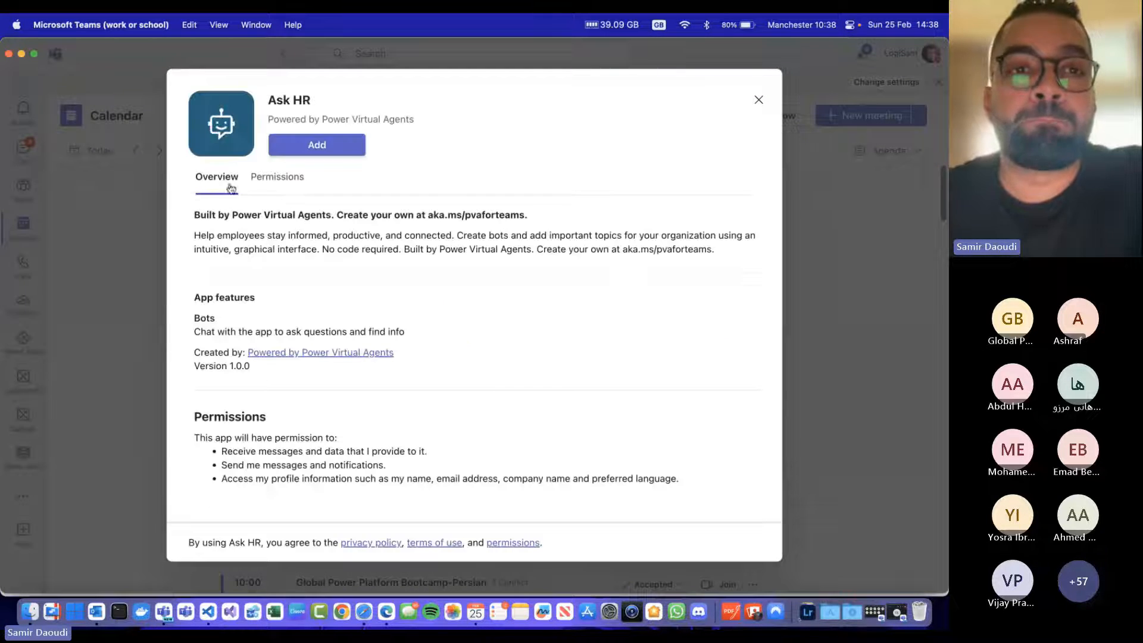
left_click(324, 146)
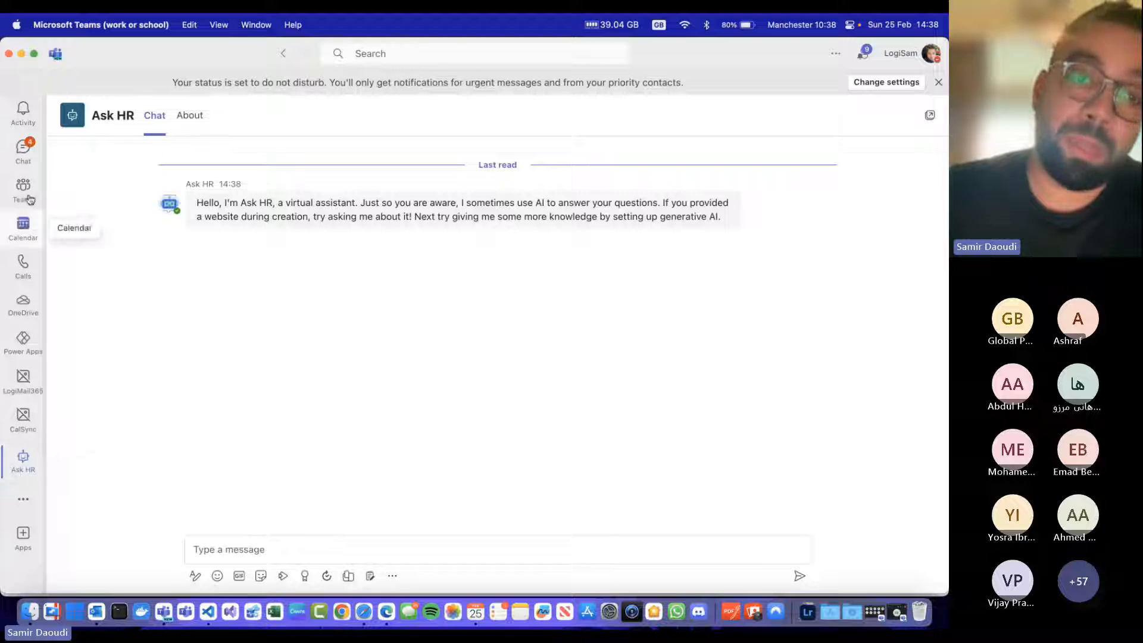
Step: Send the Ask HR bot the message "Hi, I want to know about my annual leave" in Teams
left_click(293, 538)
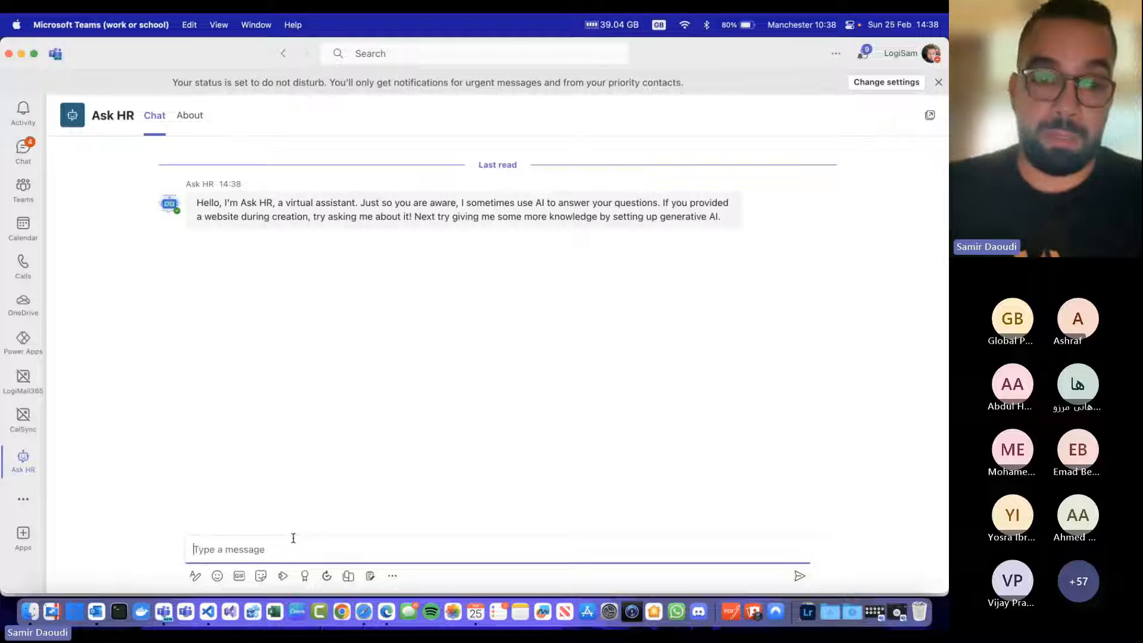
type("Hi, ")
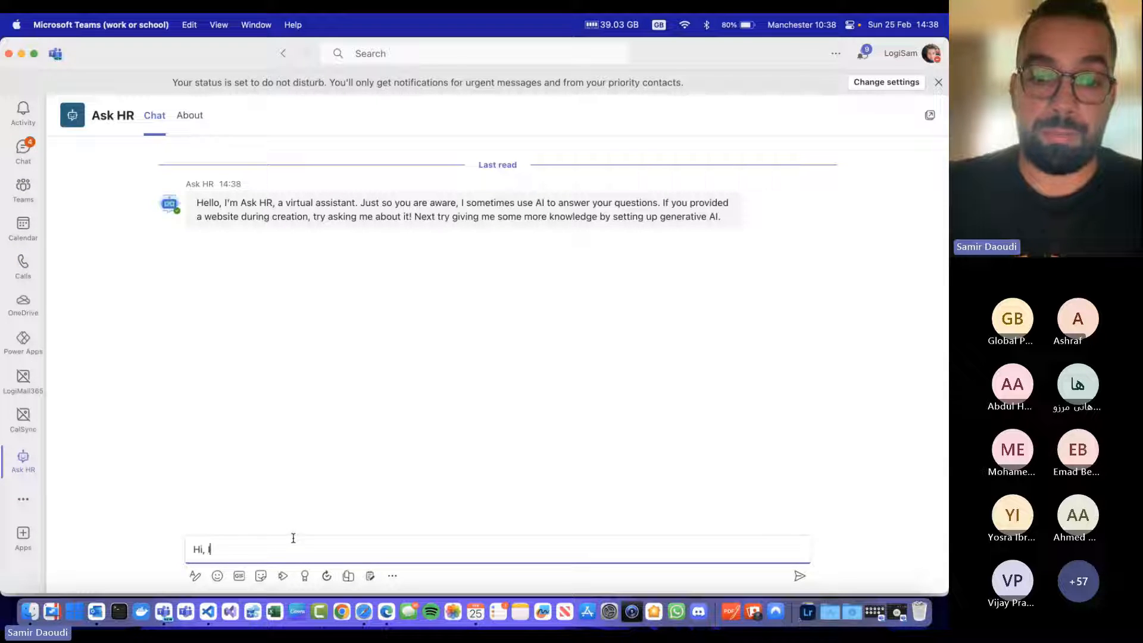
type("I want to know about my ")
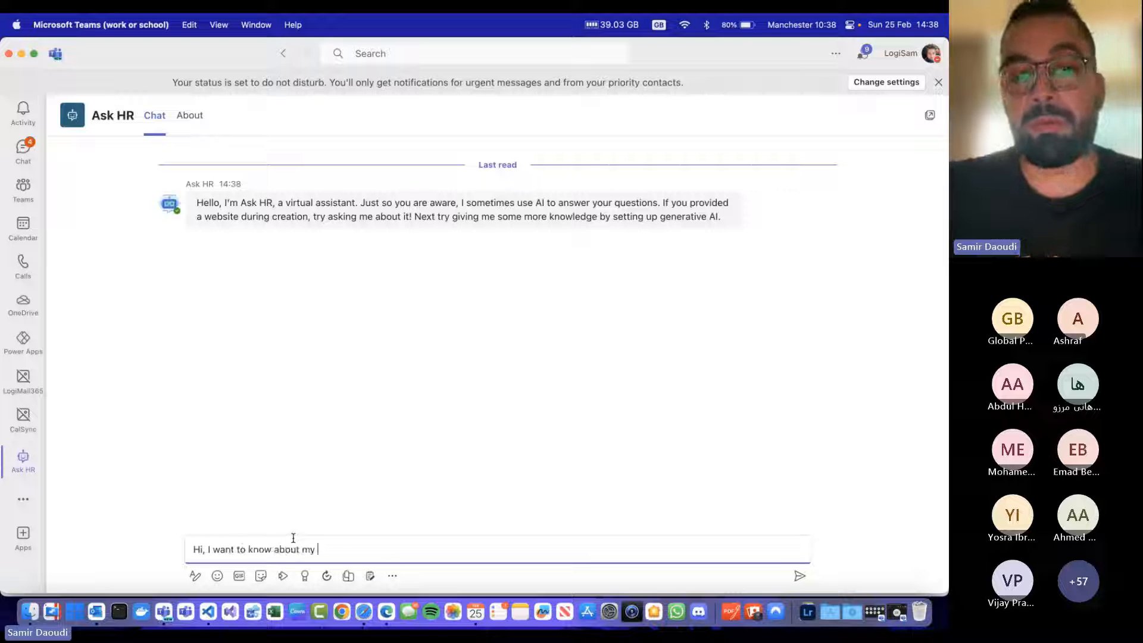
type("annual leave")
key("Return")
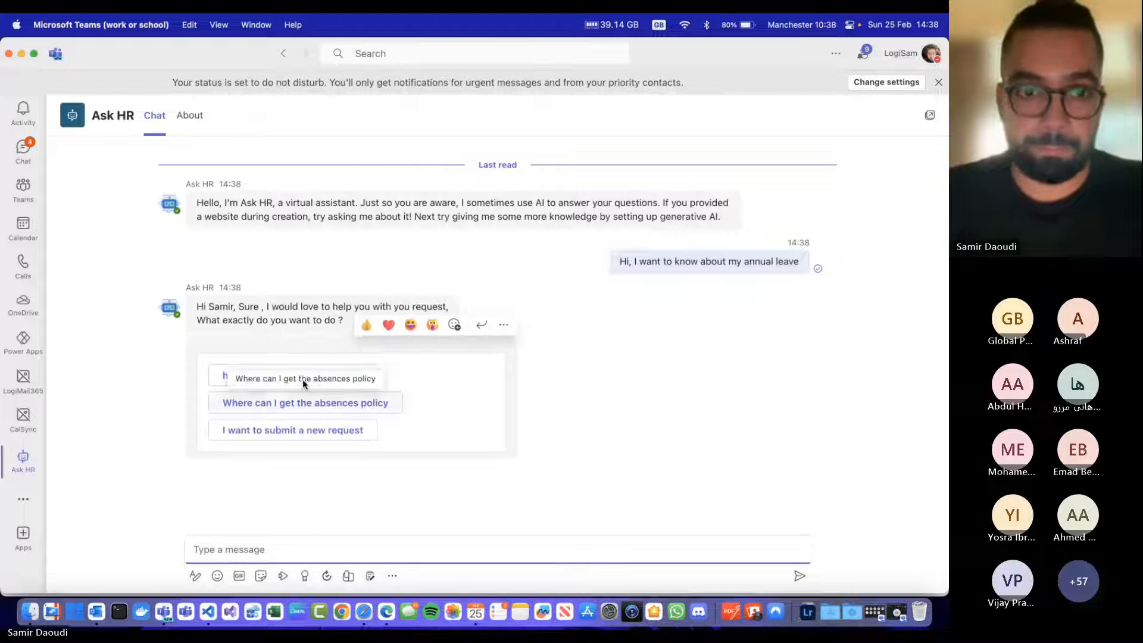
Step: Ask the bot "how many days left do I have ?" and decline further assistance with "No, thanks"
left_click(366, 376)
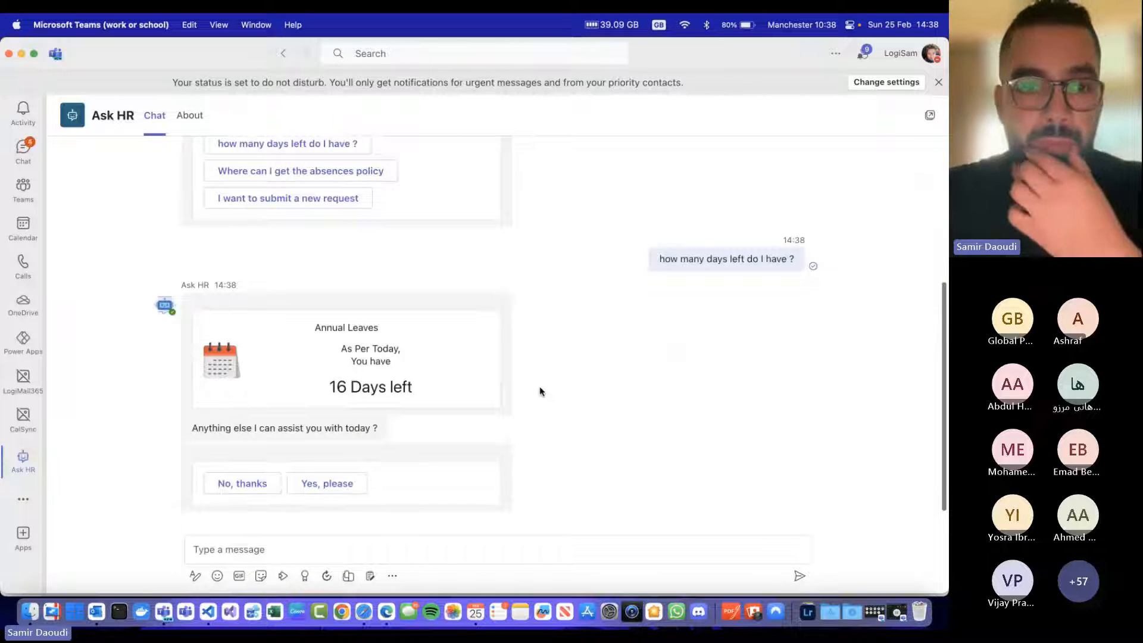
left_click(262, 485)
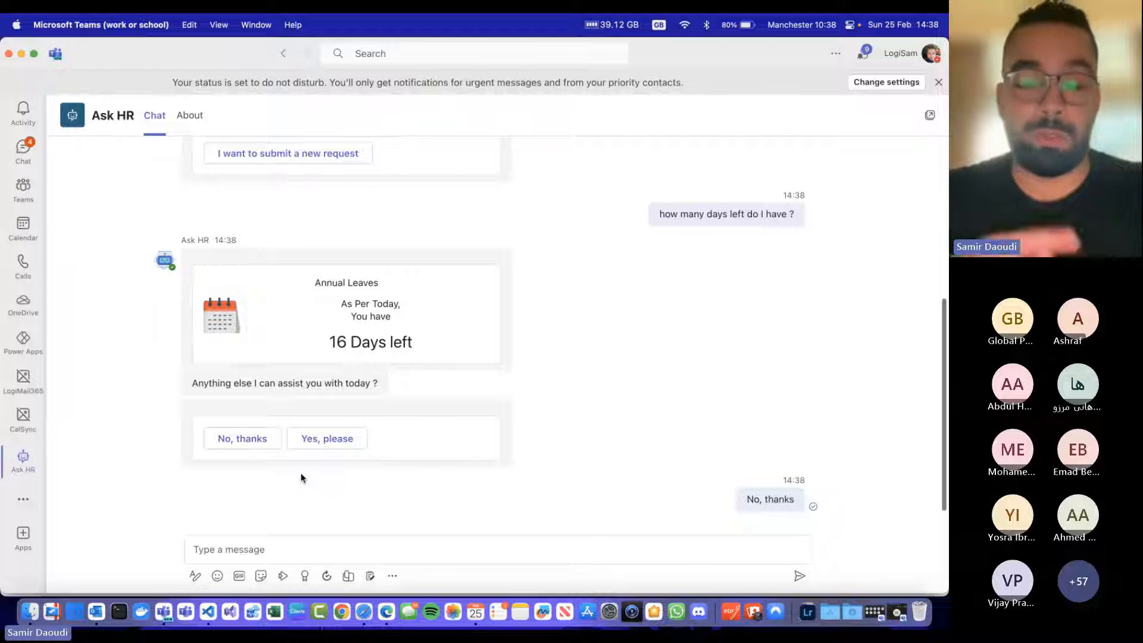
Step: Switch to Microsoft Edge, bring up the HR365 - Self Service app in Power Apps, and preview its Home screen
key("super+Tab")
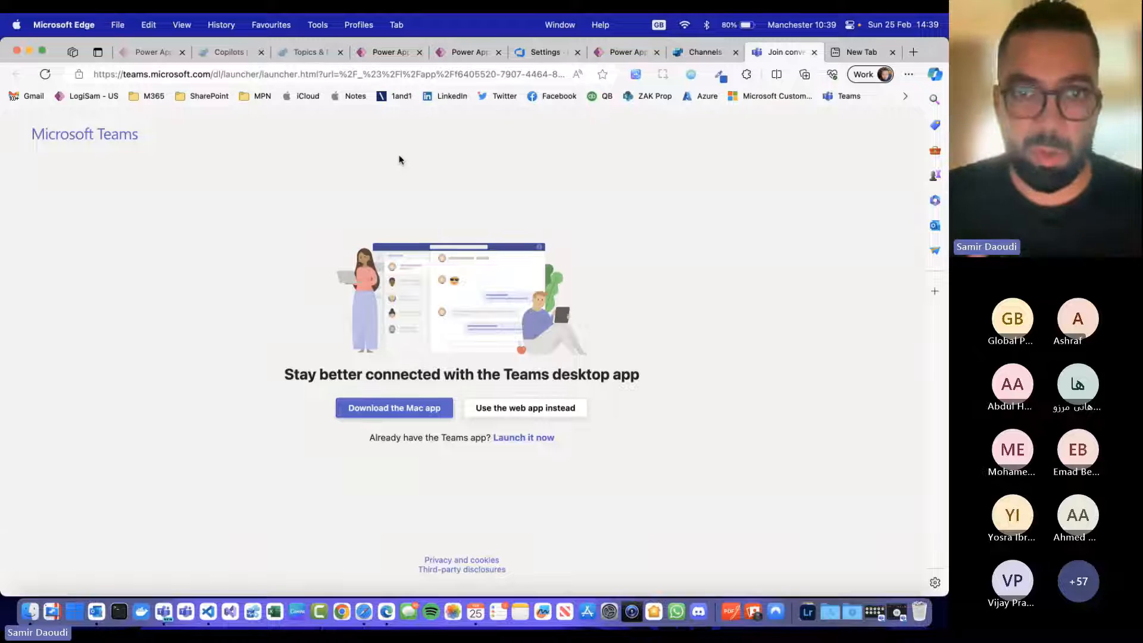
left_click(143, 53)
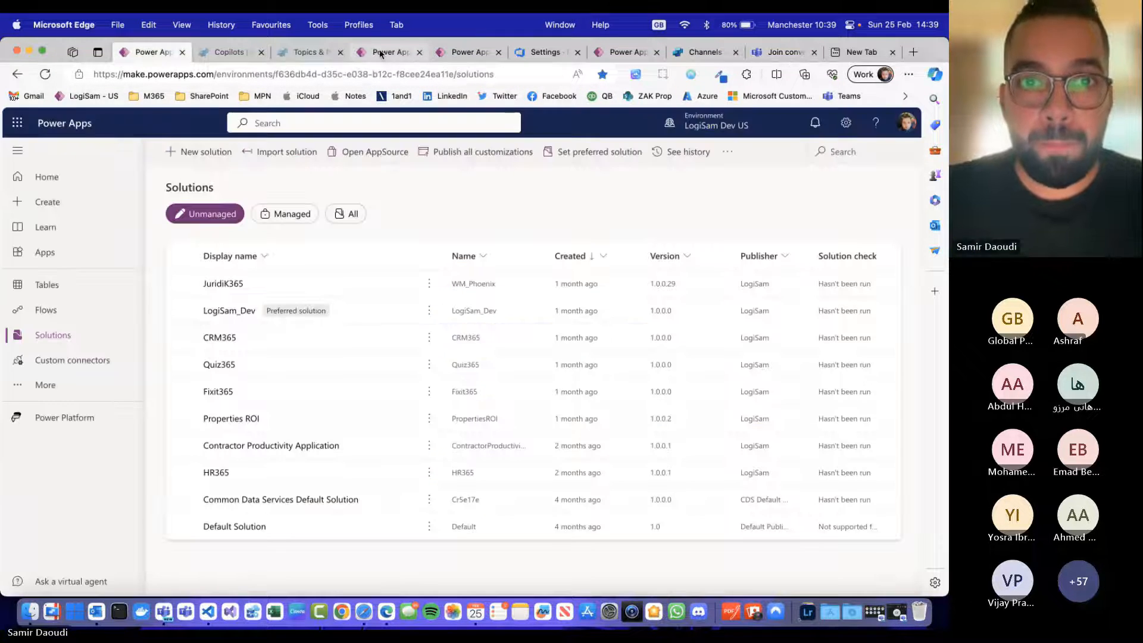
left_click(381, 54)
left_click(831, 152)
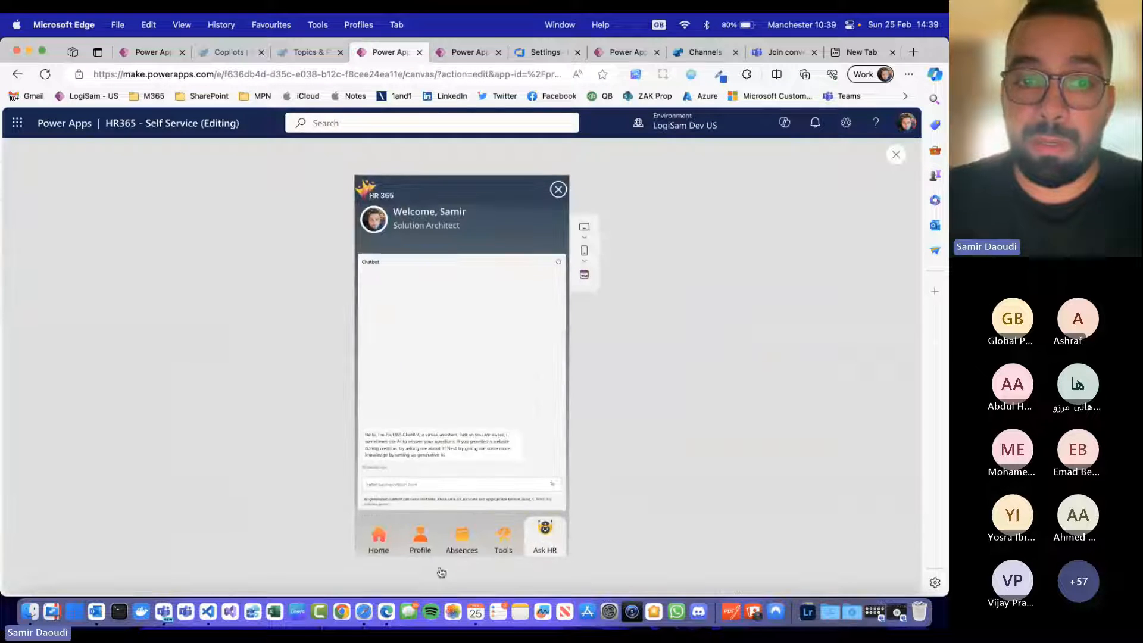
left_click(378, 536)
left_click(895, 156)
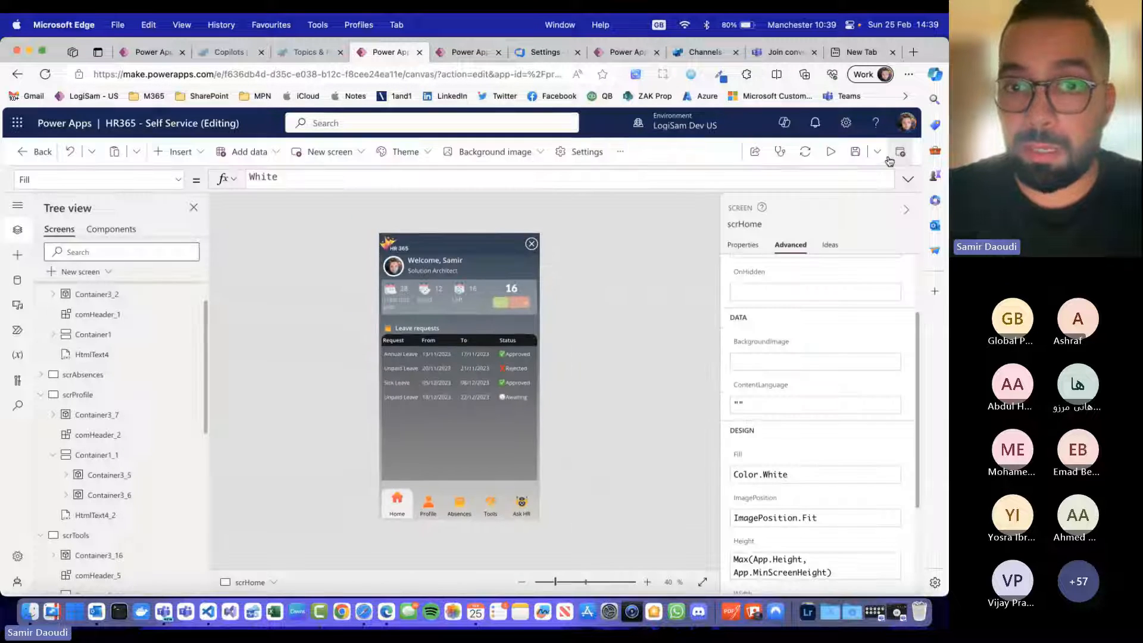
left_click(832, 153)
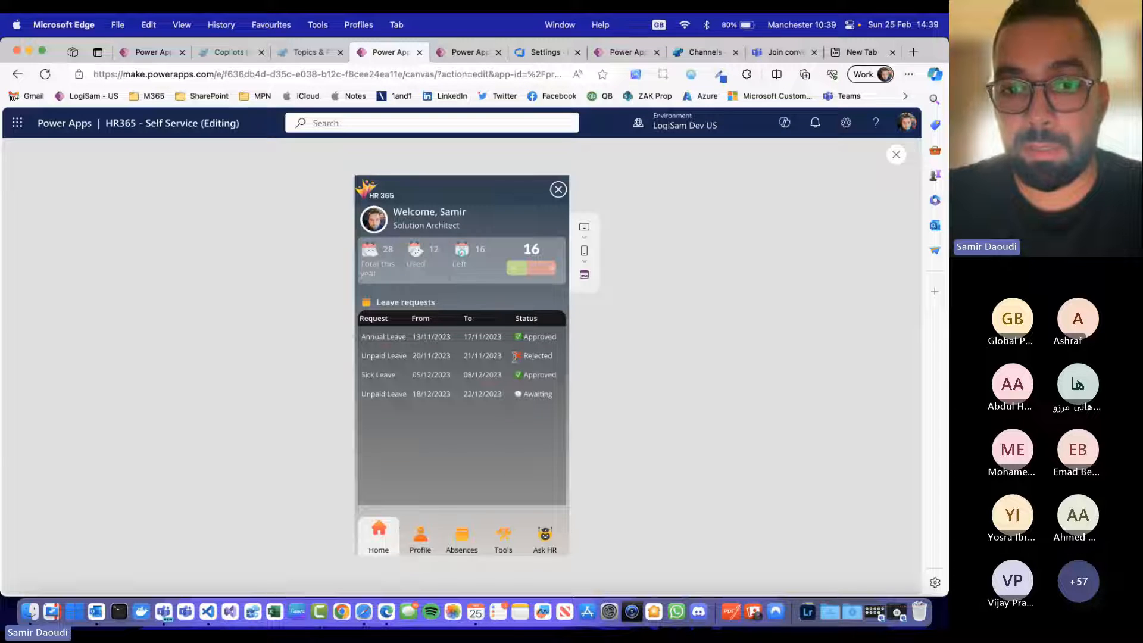
Step: Look through the Profile, Absences, Tools and Ask HR screens in the app preview
left_click(420, 549)
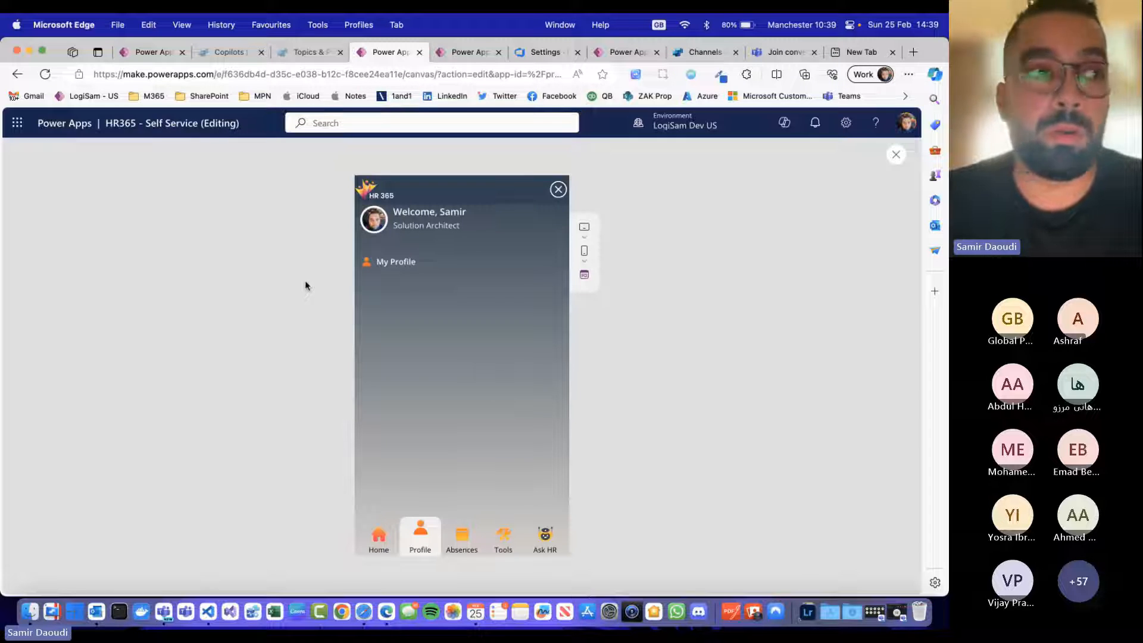
left_click(461, 545)
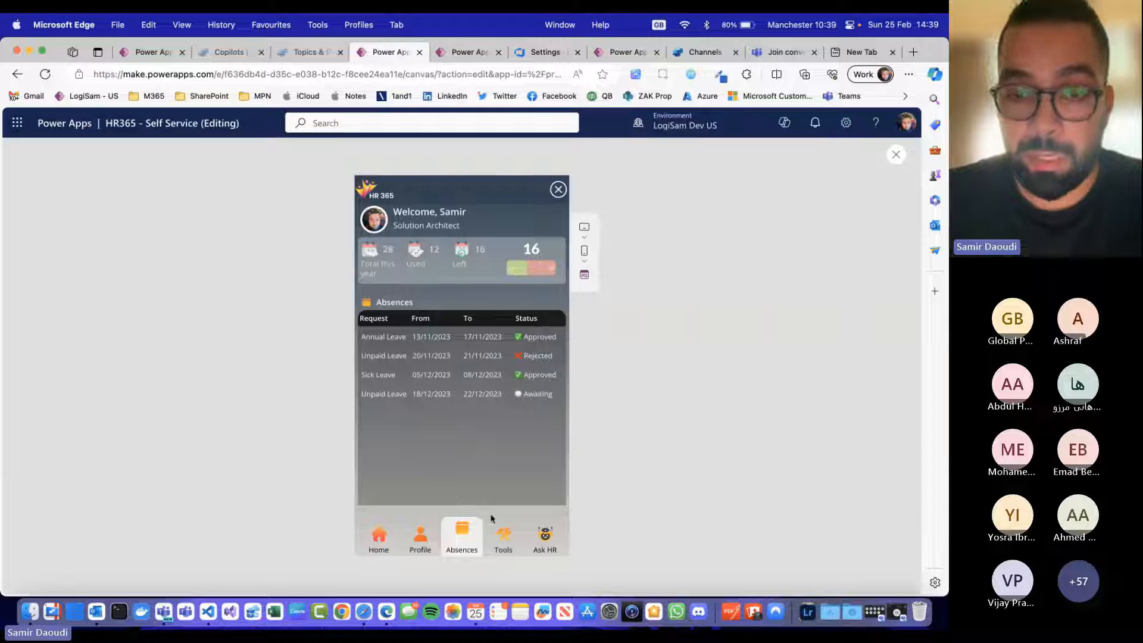
left_click(504, 542)
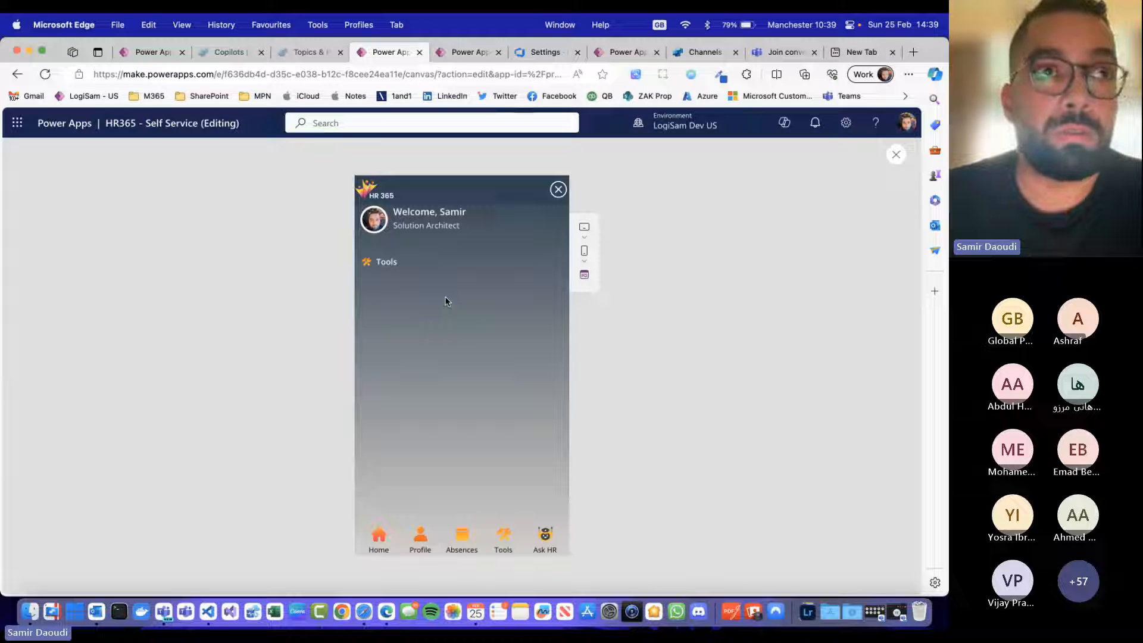
left_click(543, 549)
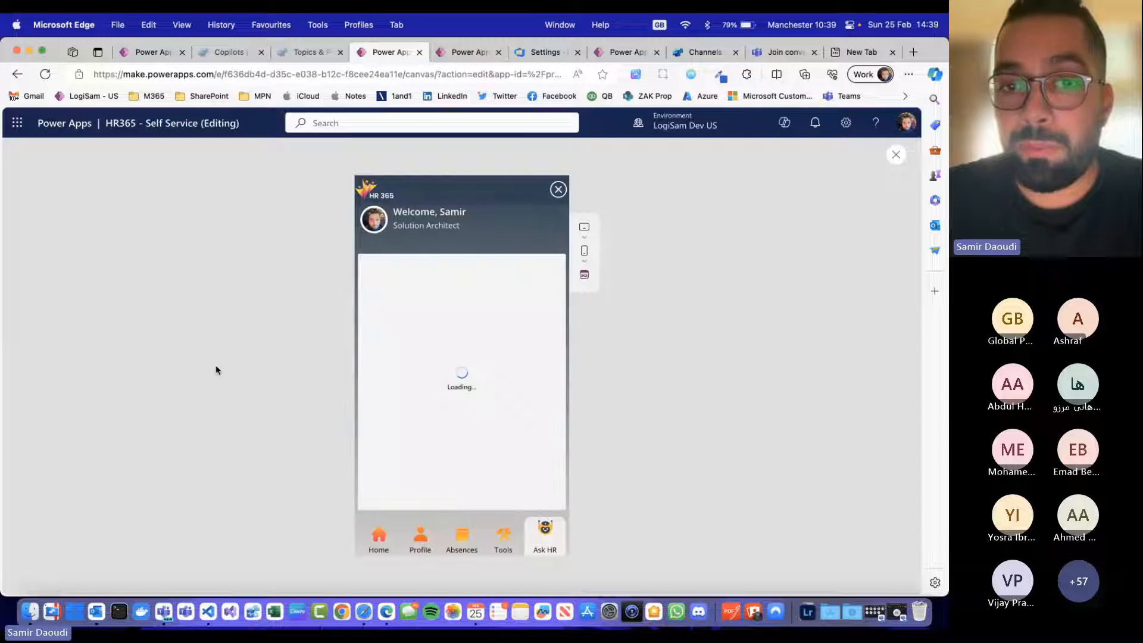
Step: Exit the preview and delete the existing chatbot control from the Ask HR chat screen
left_click(896, 156)
left_click(510, 382)
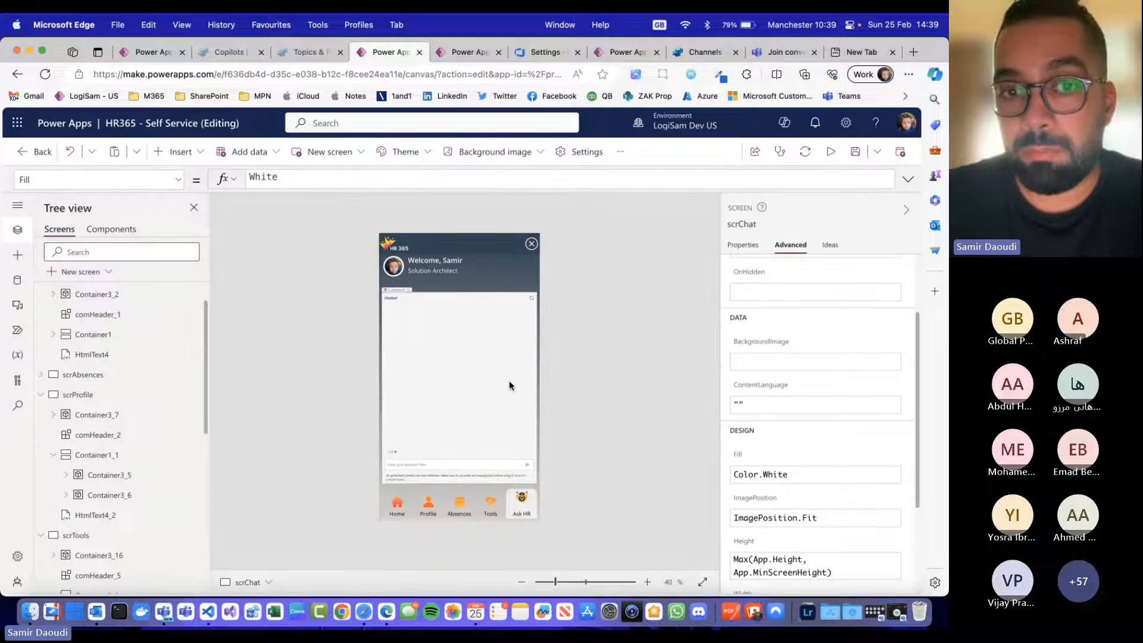
key("Delete")
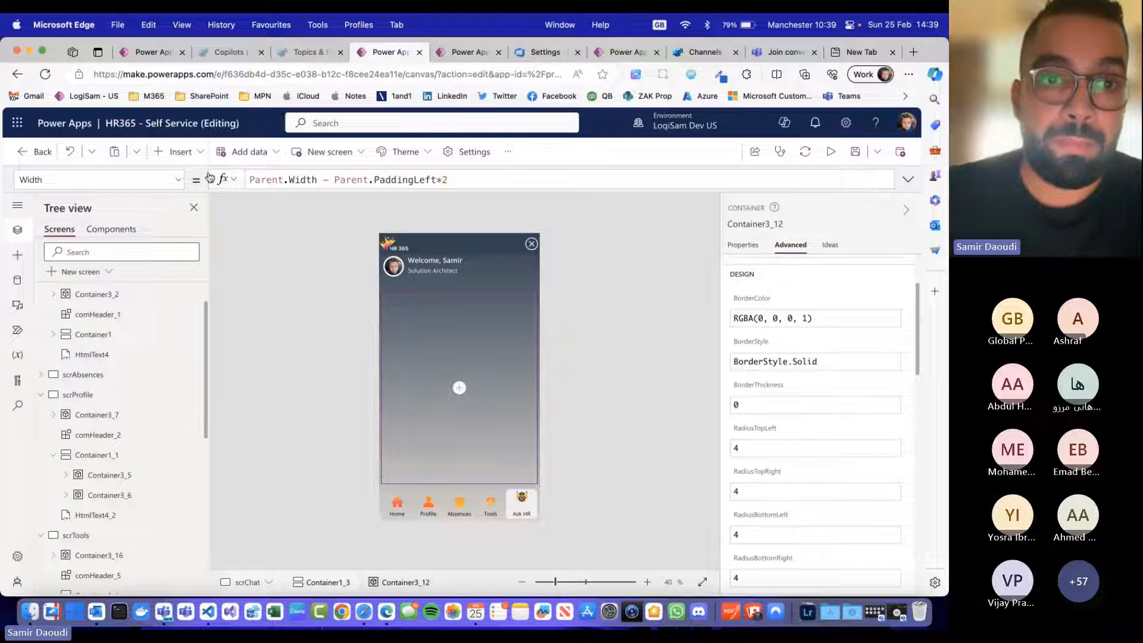
left_click(200, 152)
type("chat")
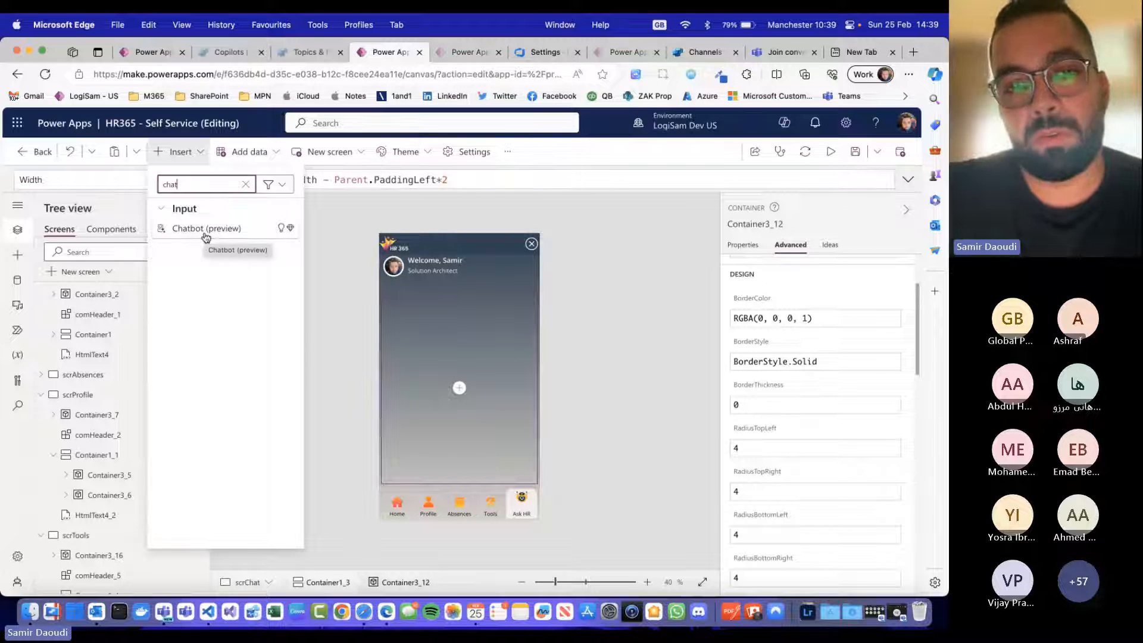
left_click(654, 291)
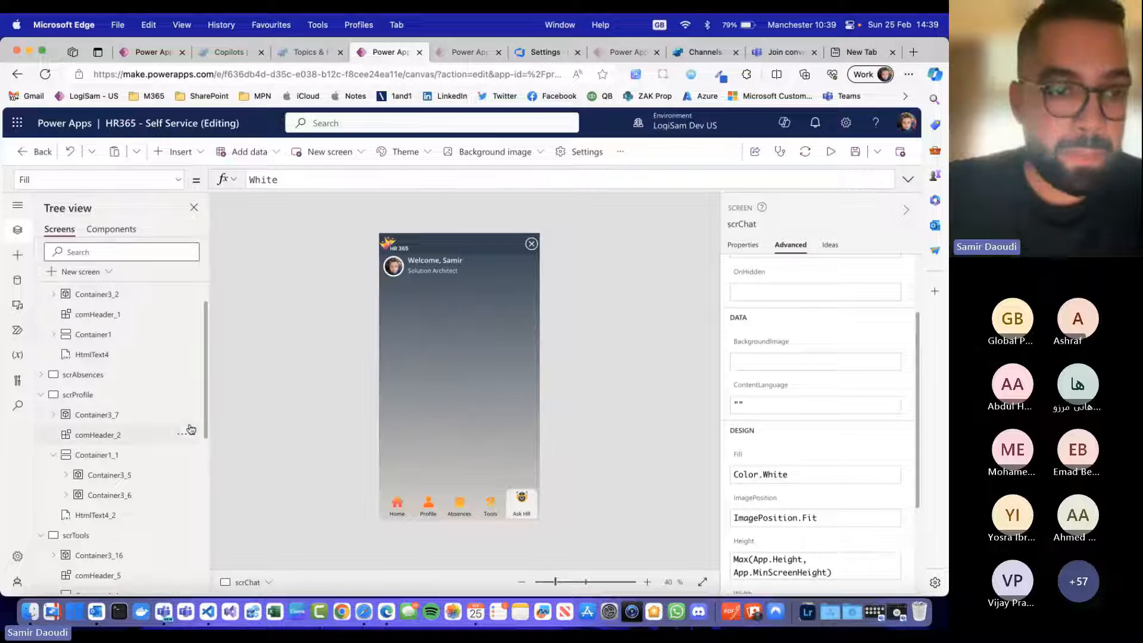
Step: Insert a Chatbot (preview) control into the empty Container3_12 of the scrChat screen
scroll(179, 435, "down", 10)
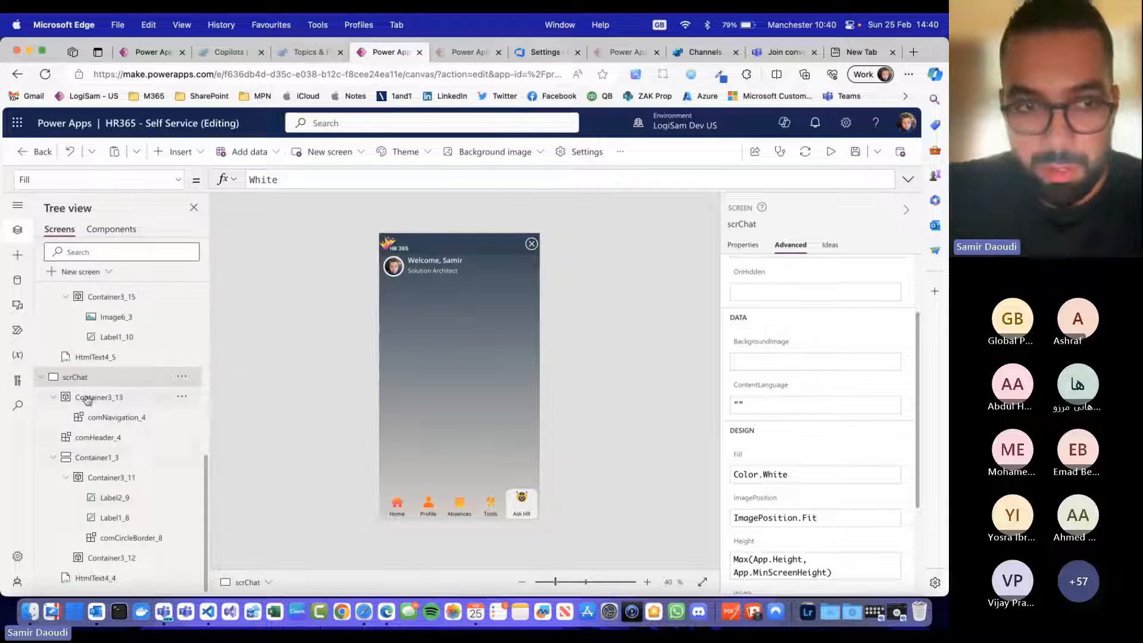
left_click(98, 457)
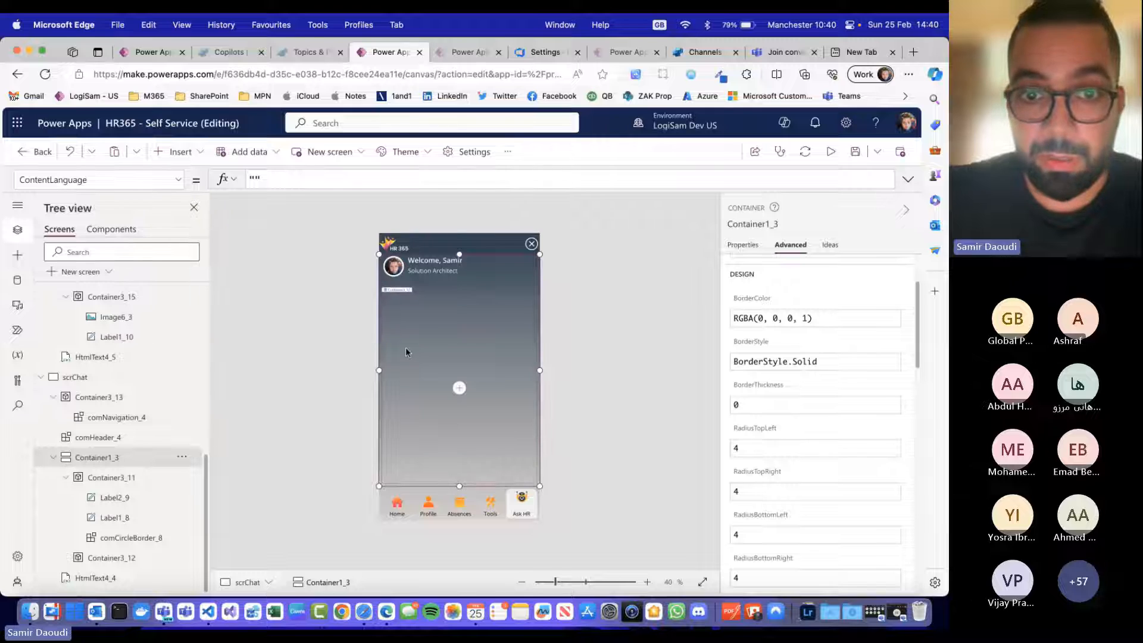
left_click(97, 484)
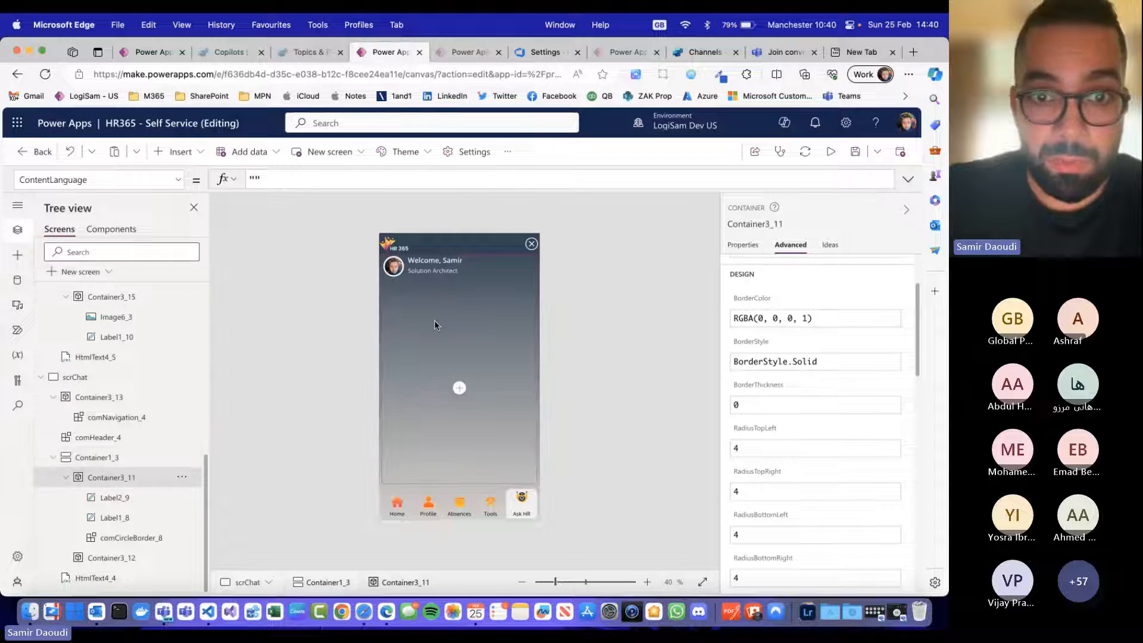
left_click(66, 477)
left_click(108, 557)
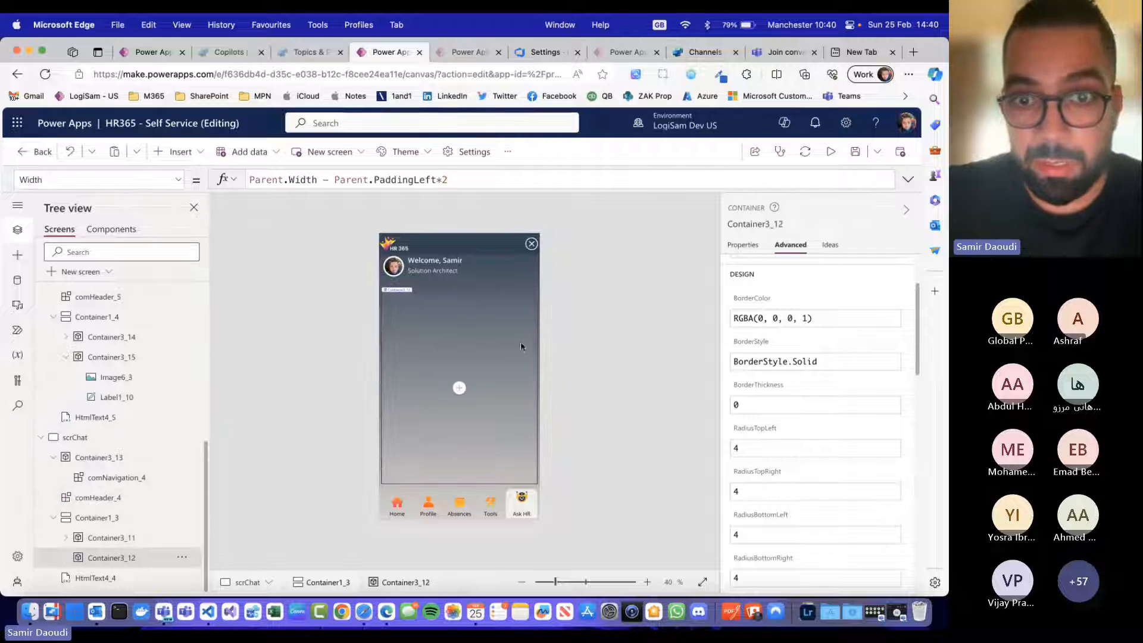
left_click(459, 388)
type("chat")
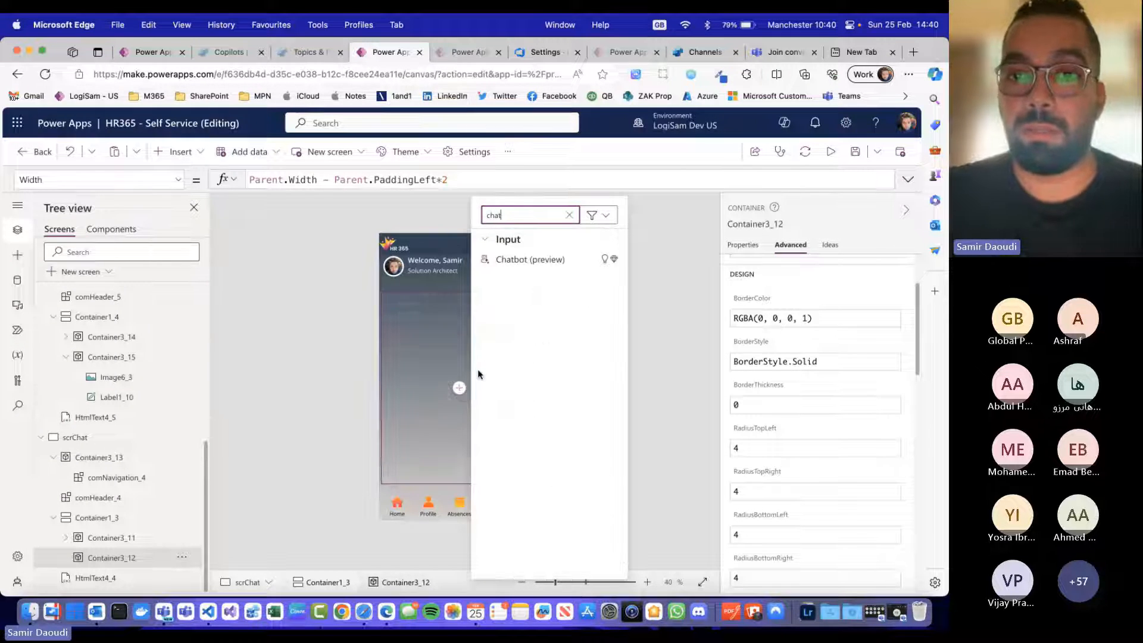
left_click(536, 265)
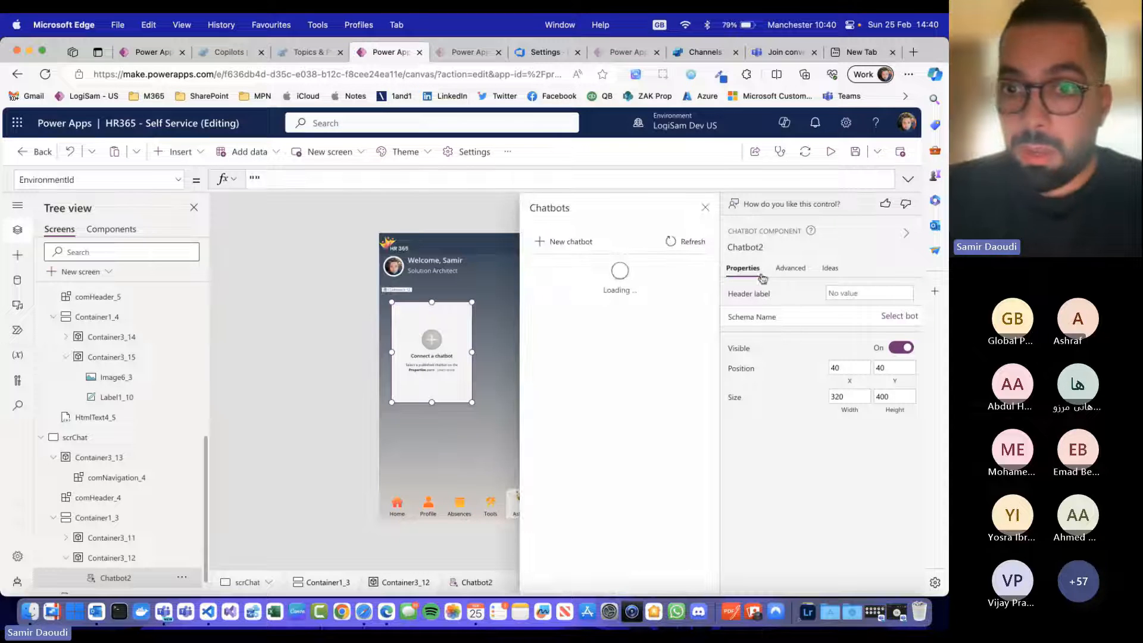
Step: Refresh the list of available chatbots and connect the new control to Fixit365 ChatBot
left_click(676, 243)
left_click(679, 245)
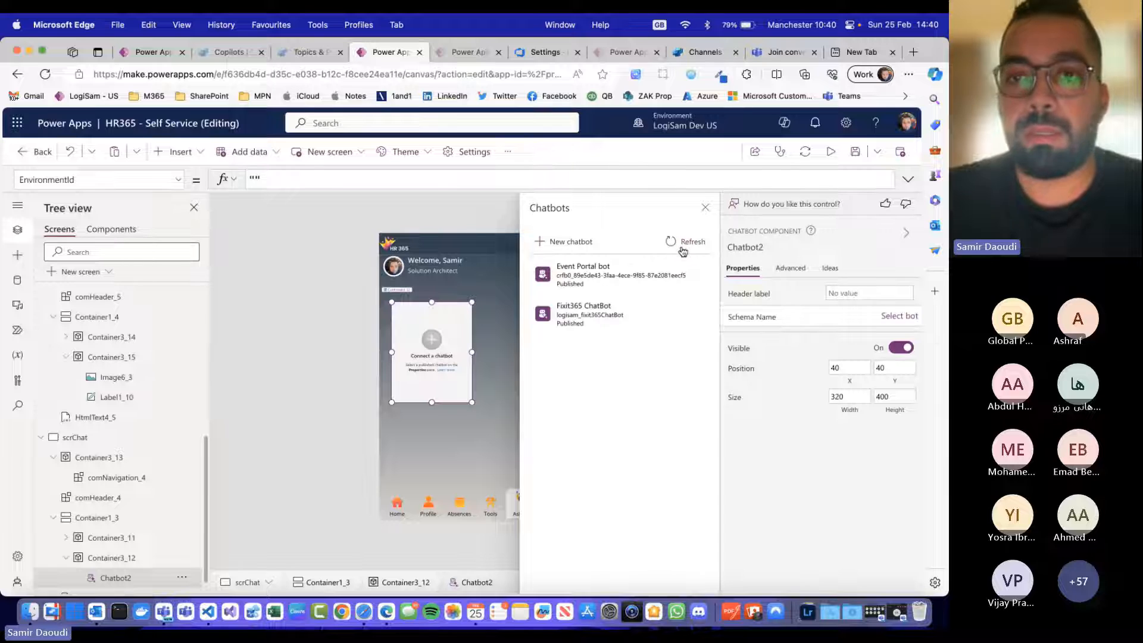
left_click(679, 245)
left_click(679, 246)
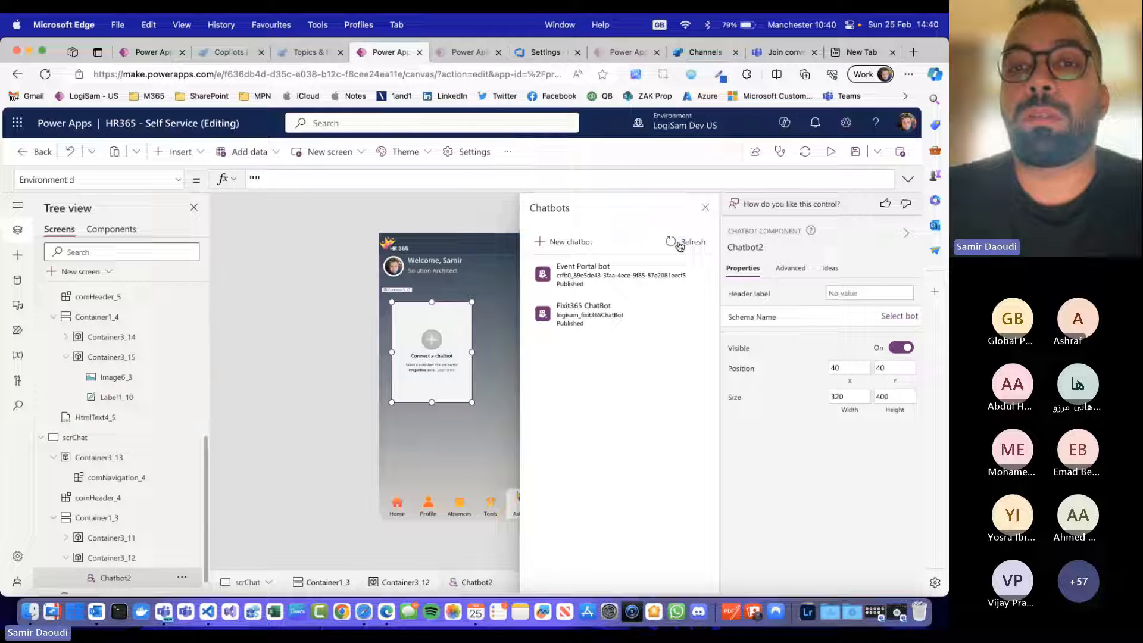
left_click(574, 308)
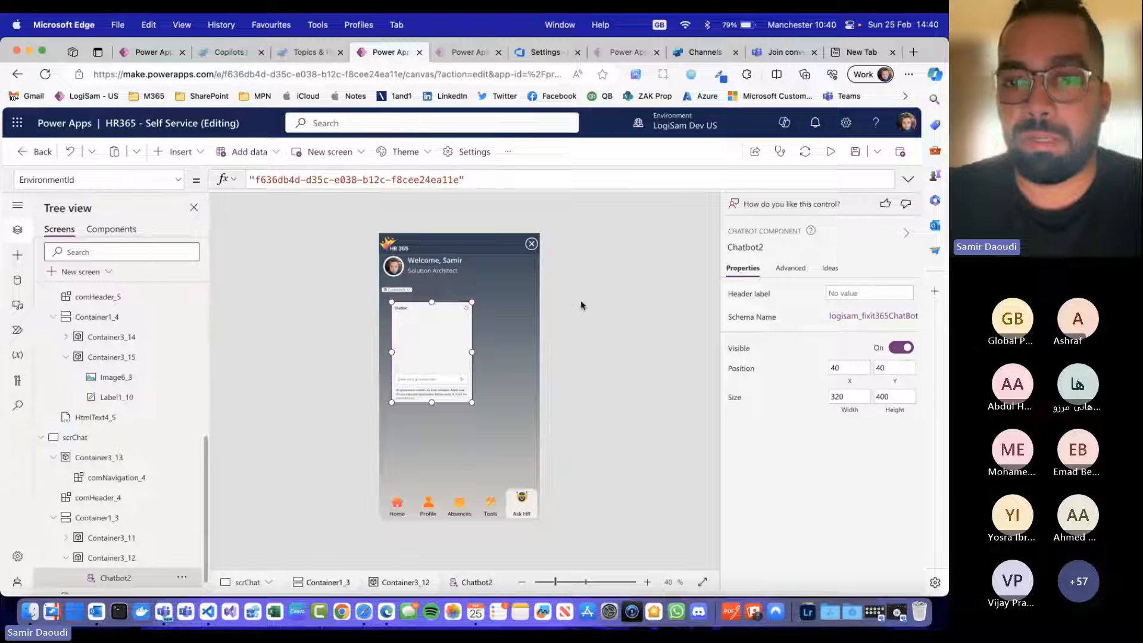
Step: Set the chatbot control's position to X 0 and Y 0
left_click(836, 368)
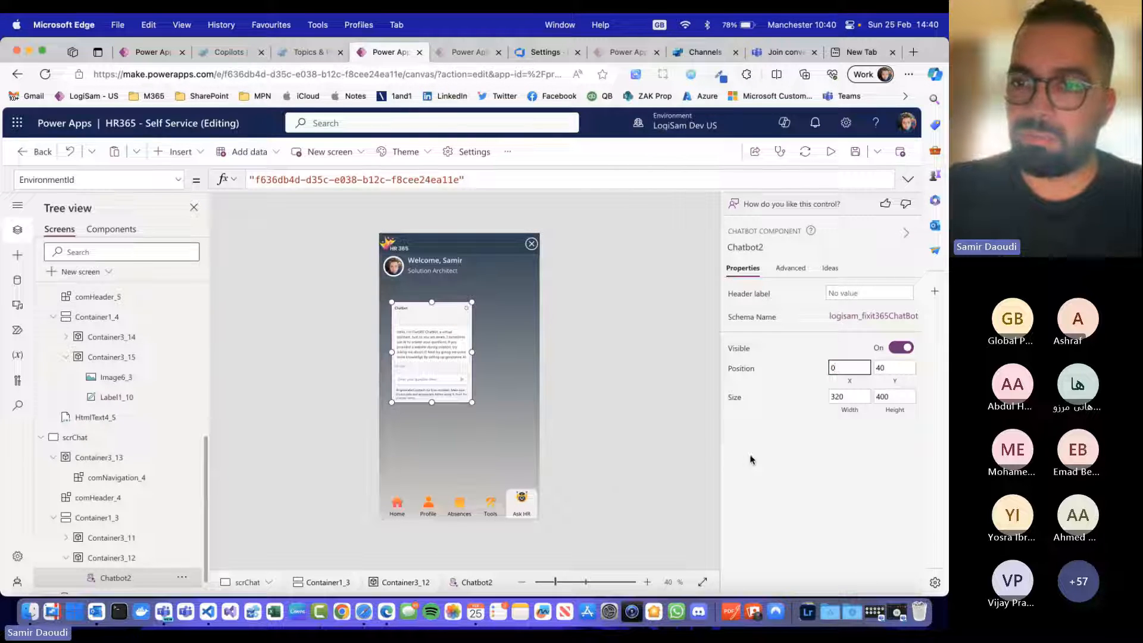
left_click(896, 367)
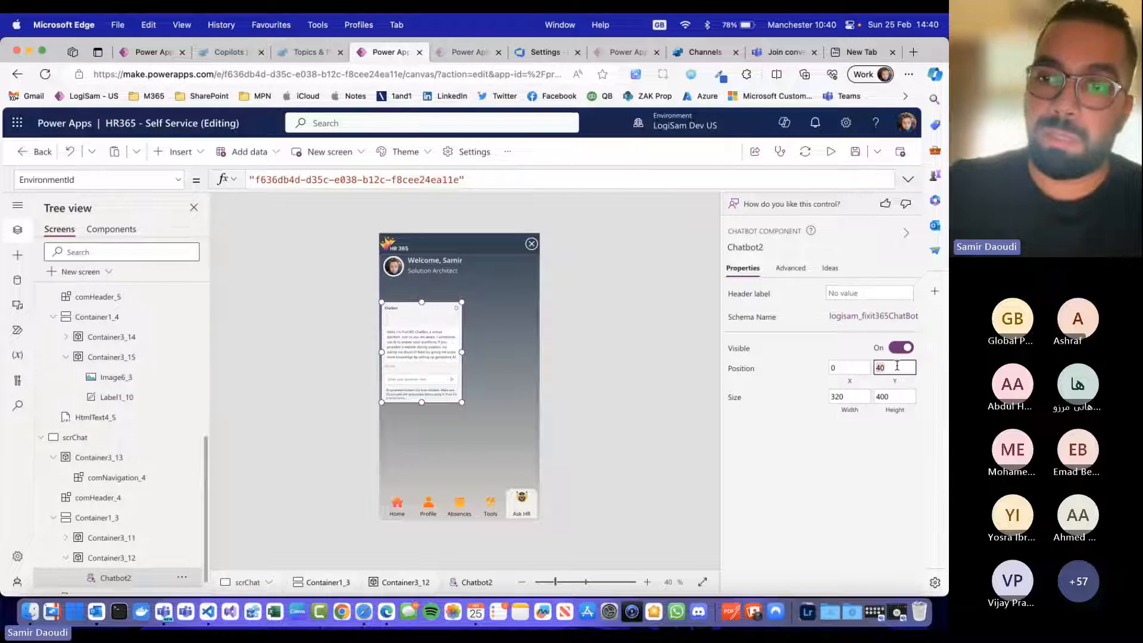
type("0")
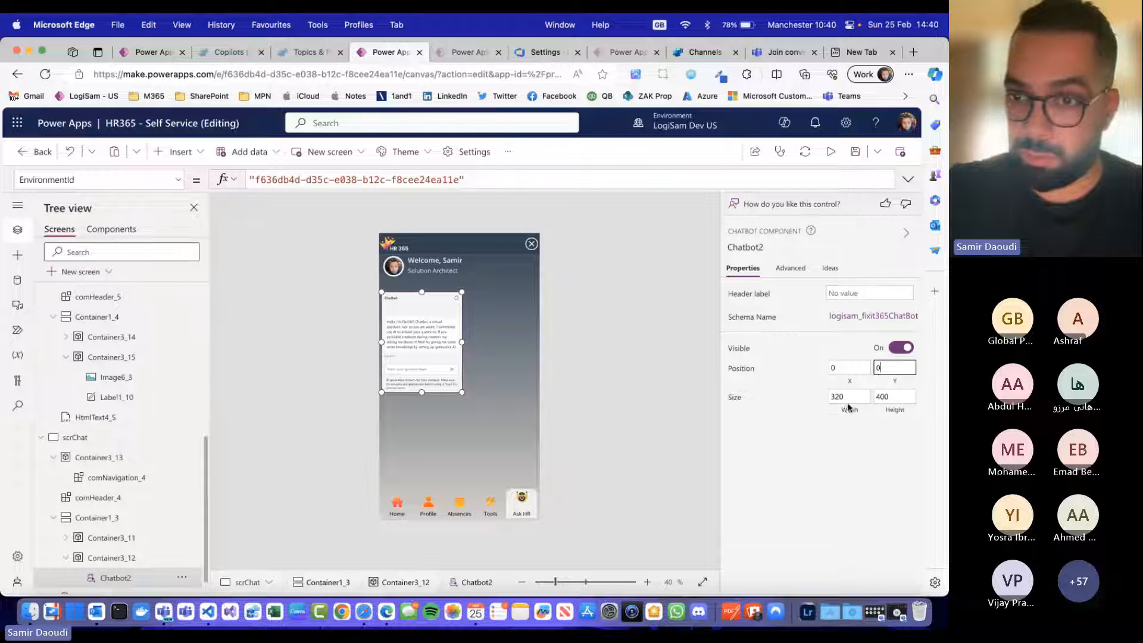
Step: Size the chatbot control to fill its container with Width Parent.Width and Height Parent.Height
left_click(849, 410)
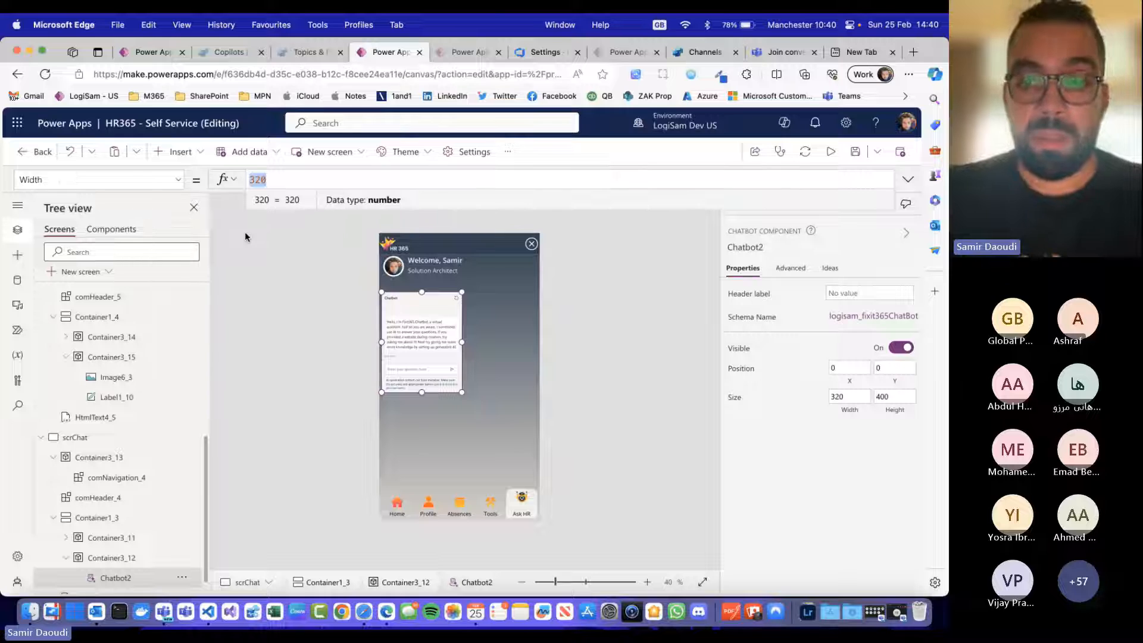
type("Parent.W")
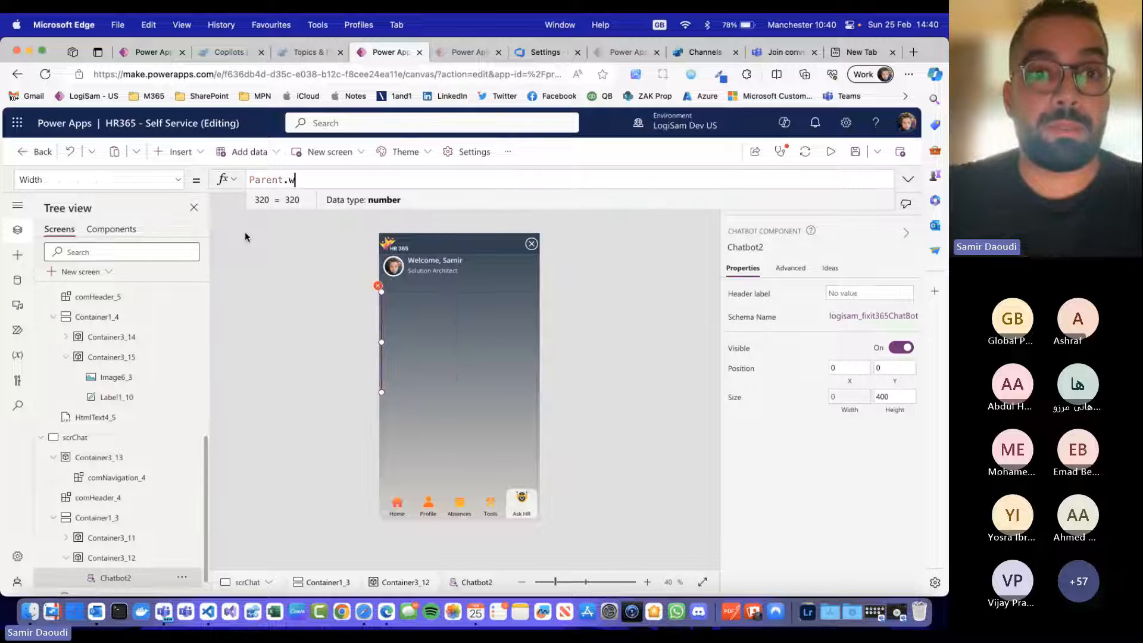
key("Tab")
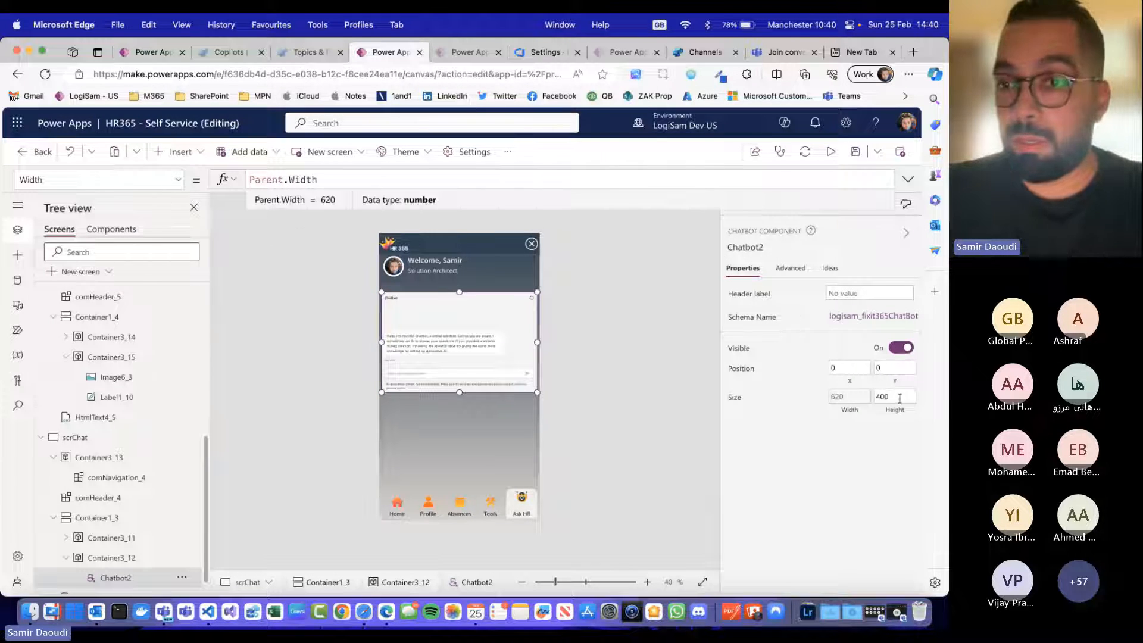
left_click(899, 398)
type("Parent")
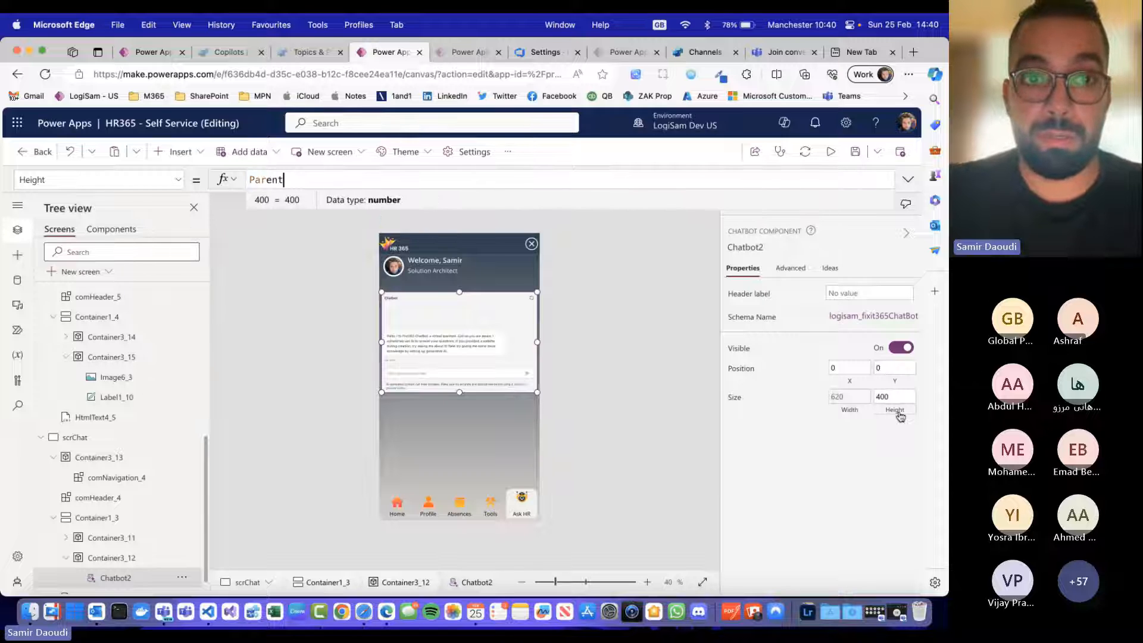
type(".Hei")
key("Tab")
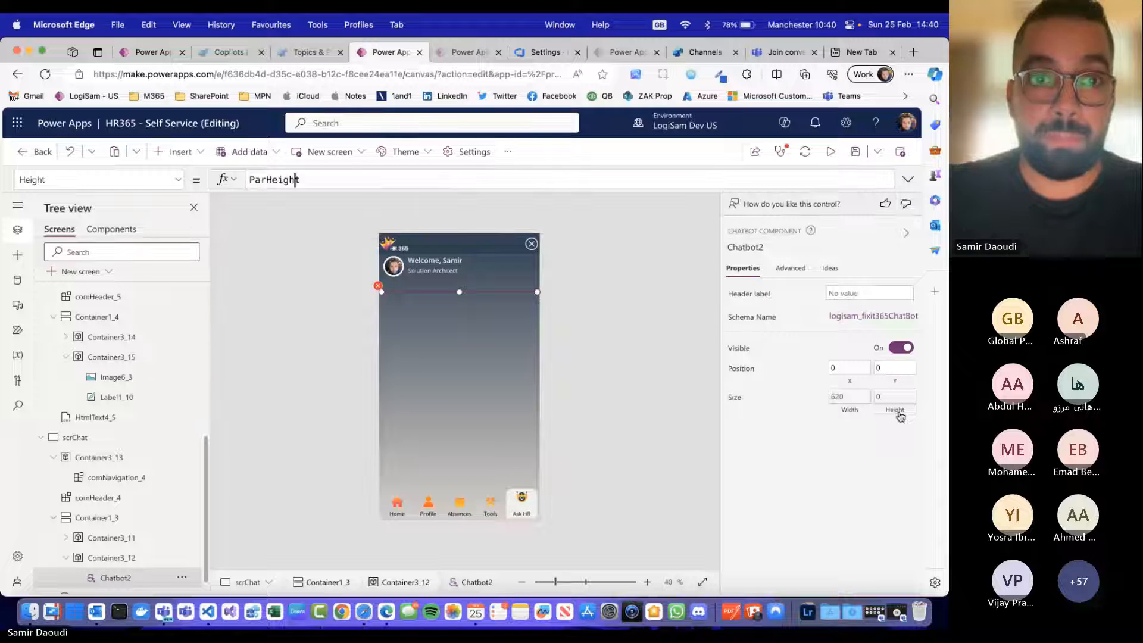
key("super+a")
type("Parent")
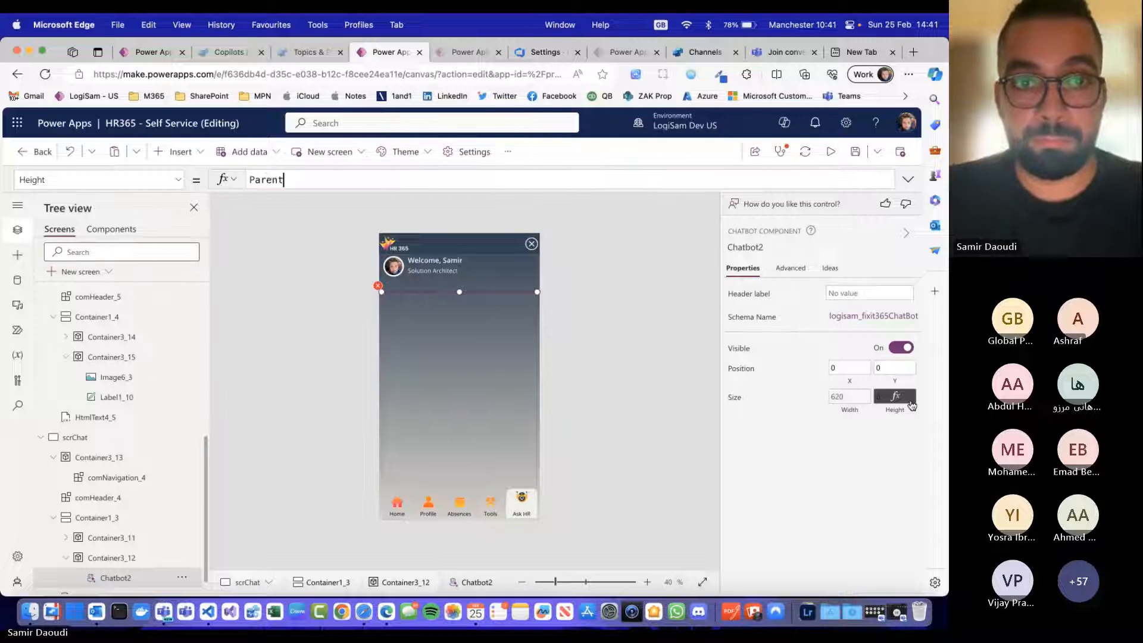
type(".Height")
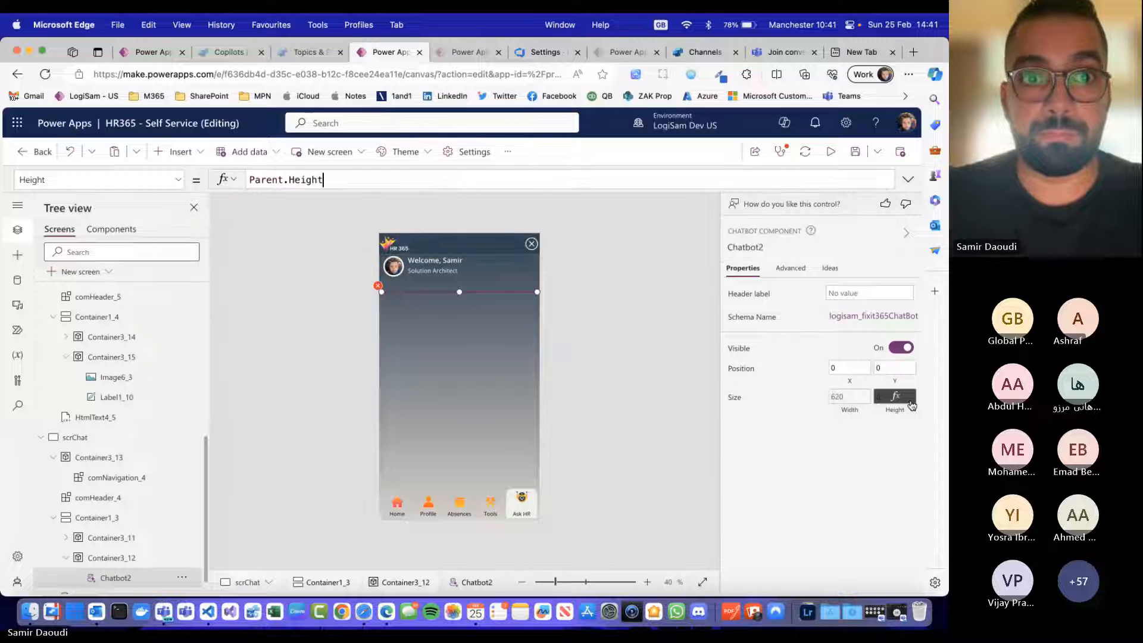
Step: Preview the app, ask the embedded chatbot "how do I create a Teams Channel", and enlarge the page to read the reply
left_click(830, 151)
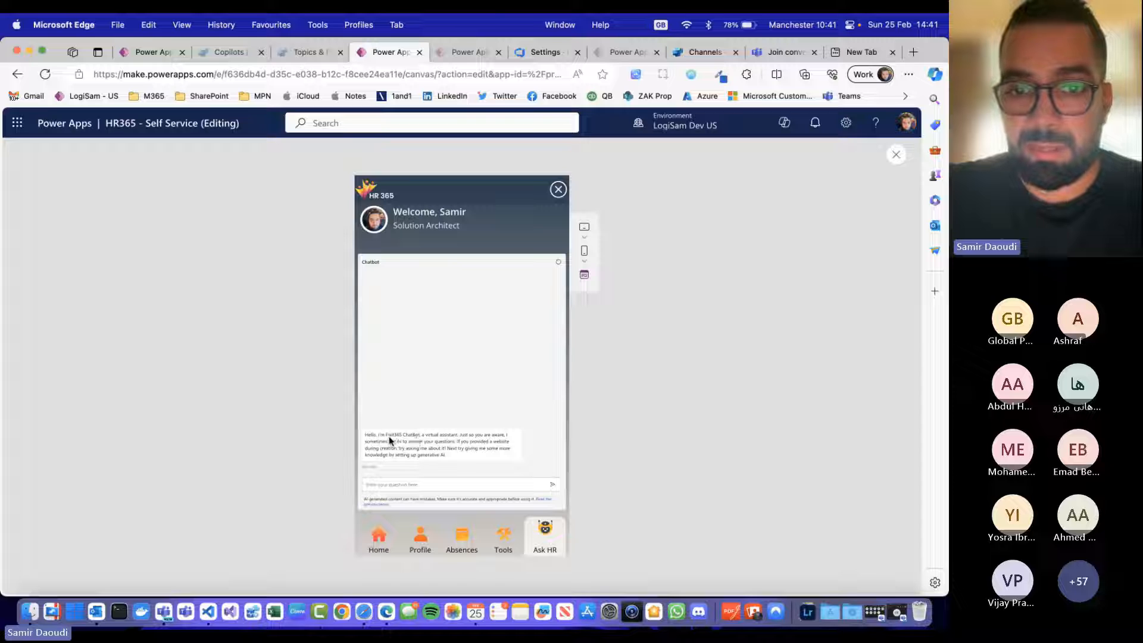
left_click(460, 487)
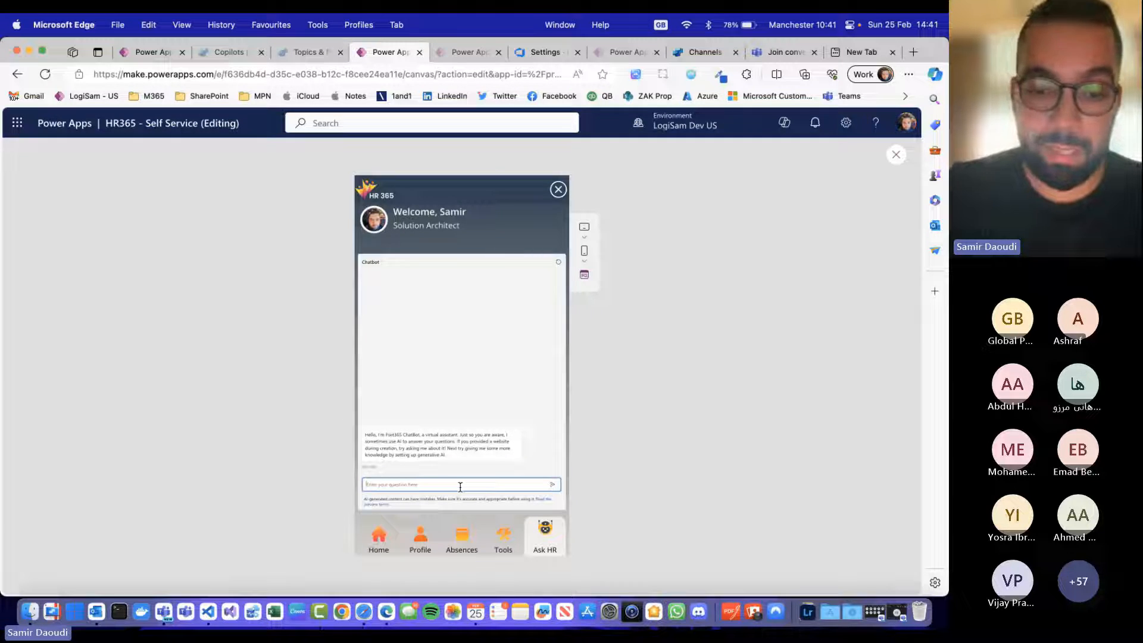
type("how do I crea")
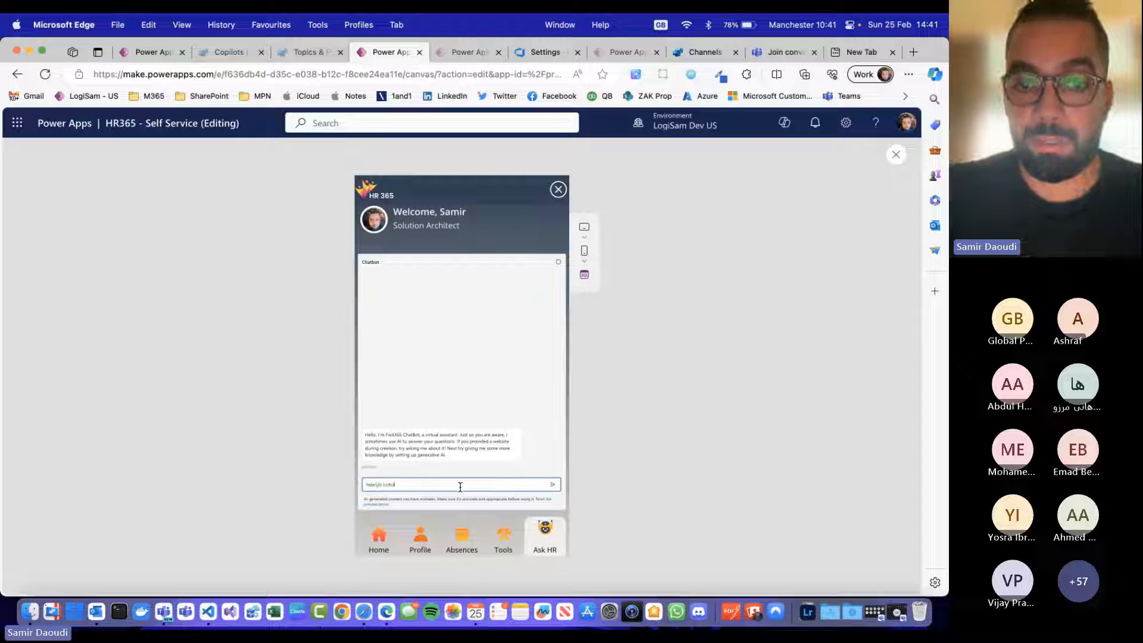
type("te a Teams")
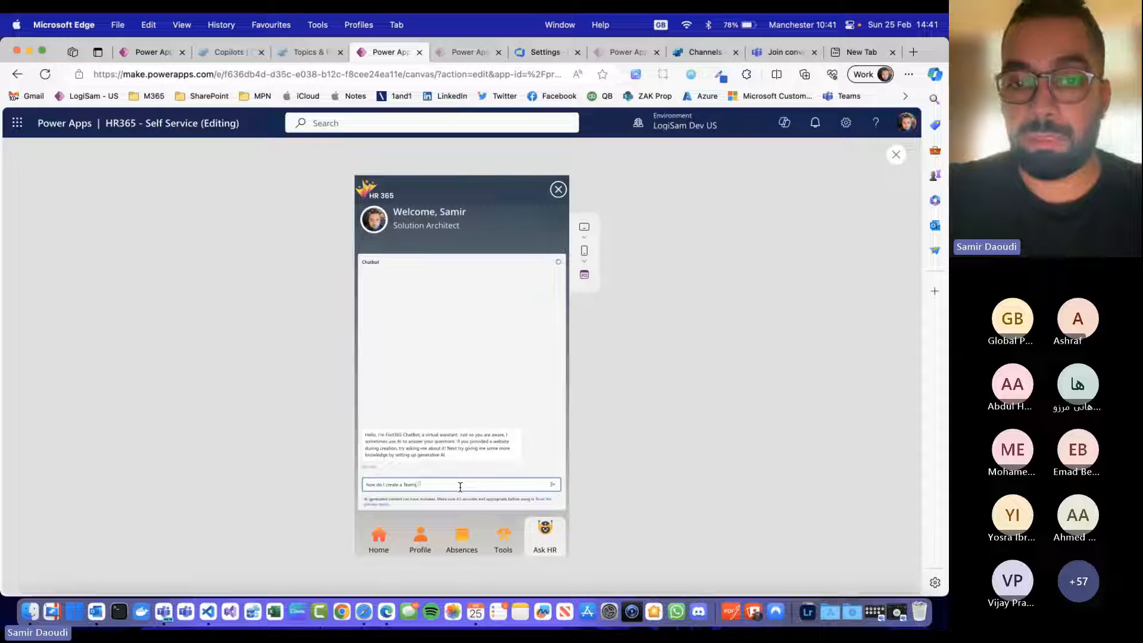
type(" Channel")
key("Return")
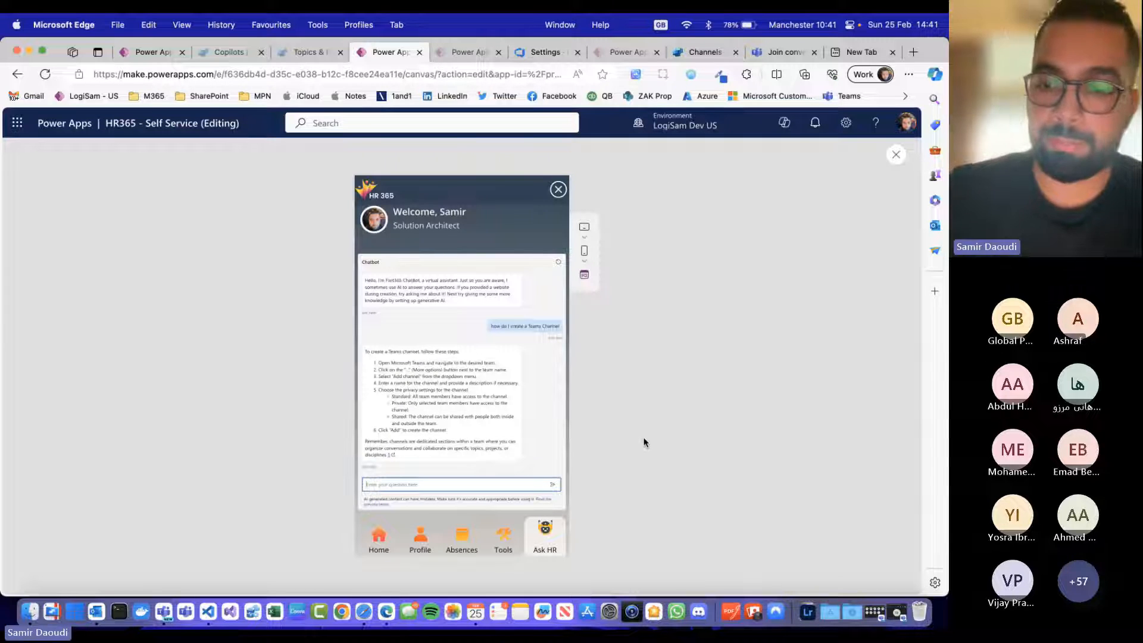
key("super+equal")
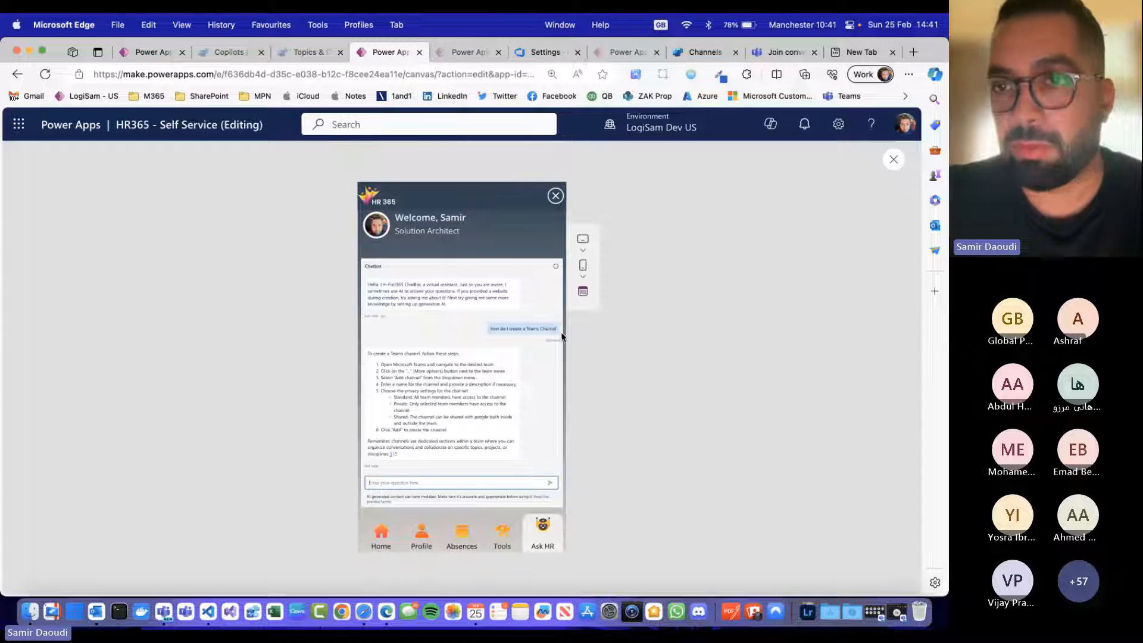
left_click(726, 435)
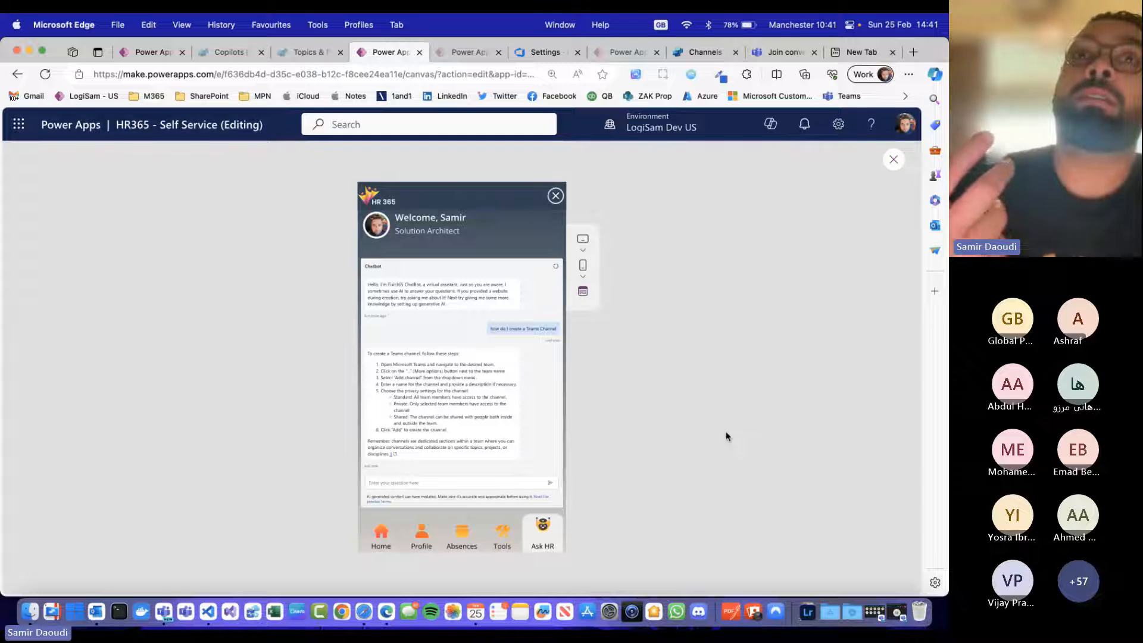